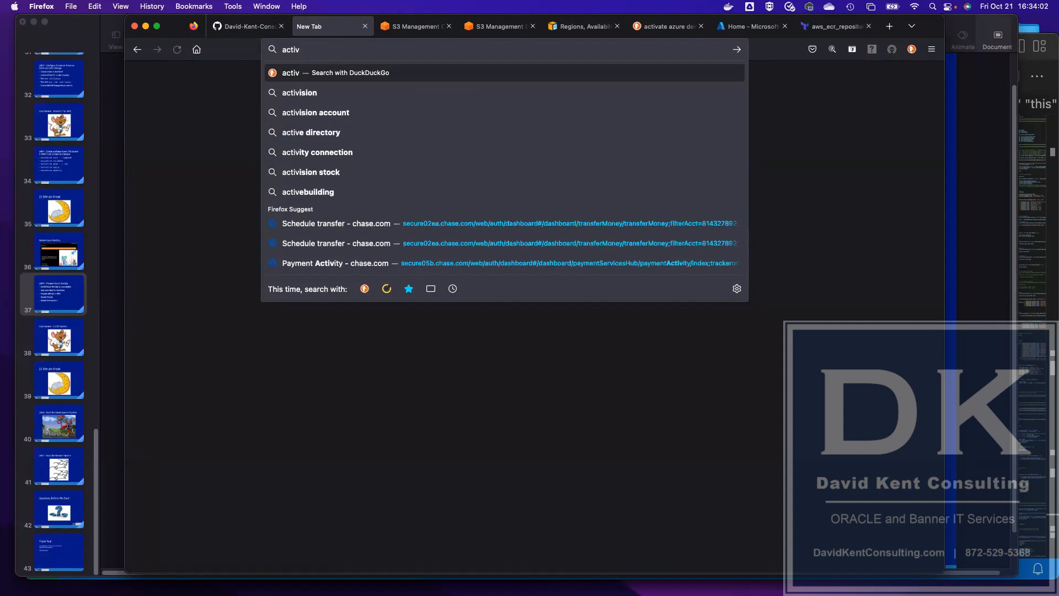
- Search the web for "activate azure devops subscription" and view the Azure DevOps Services pricing page's plans
text(ate)
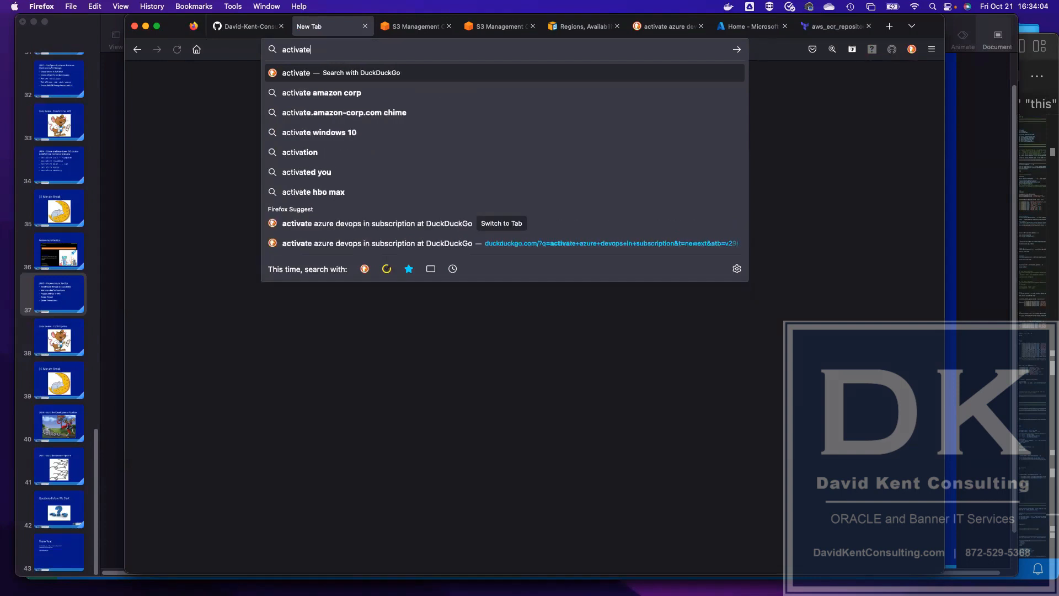
text( azur)
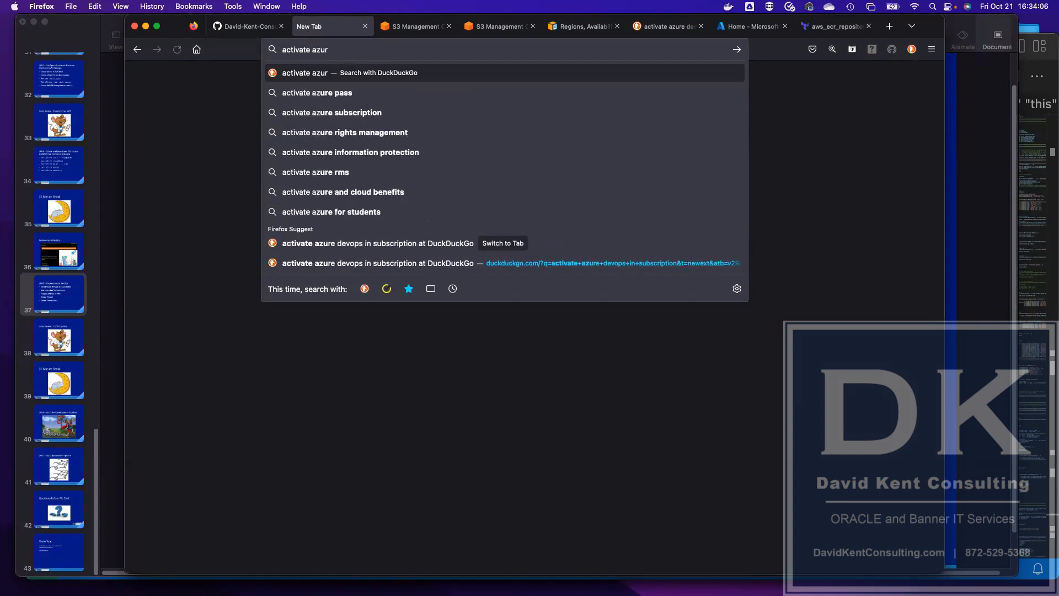
text(e devops)
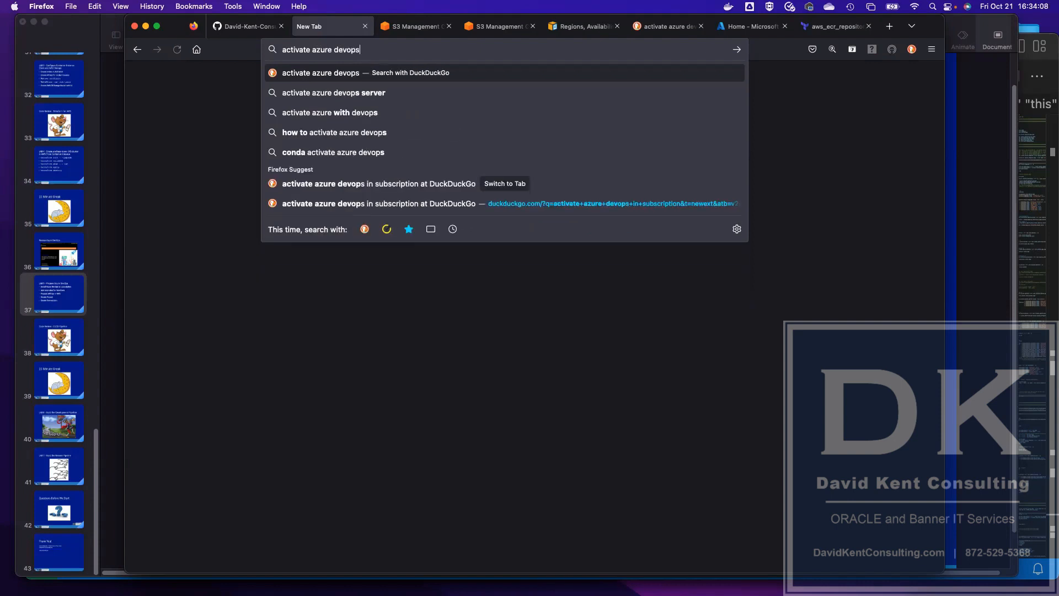
text( subscri)
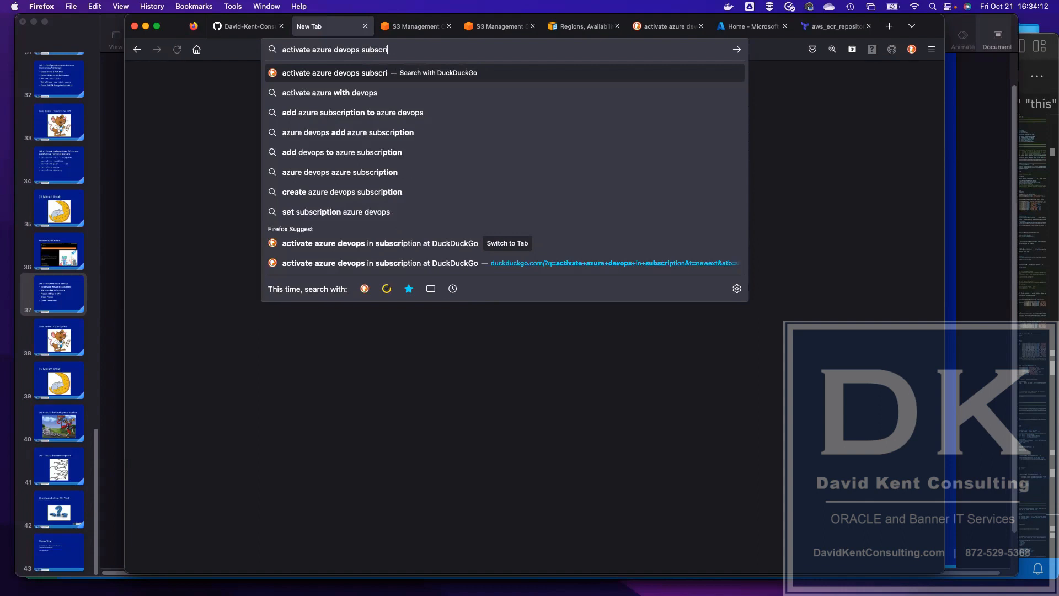
text(ption)
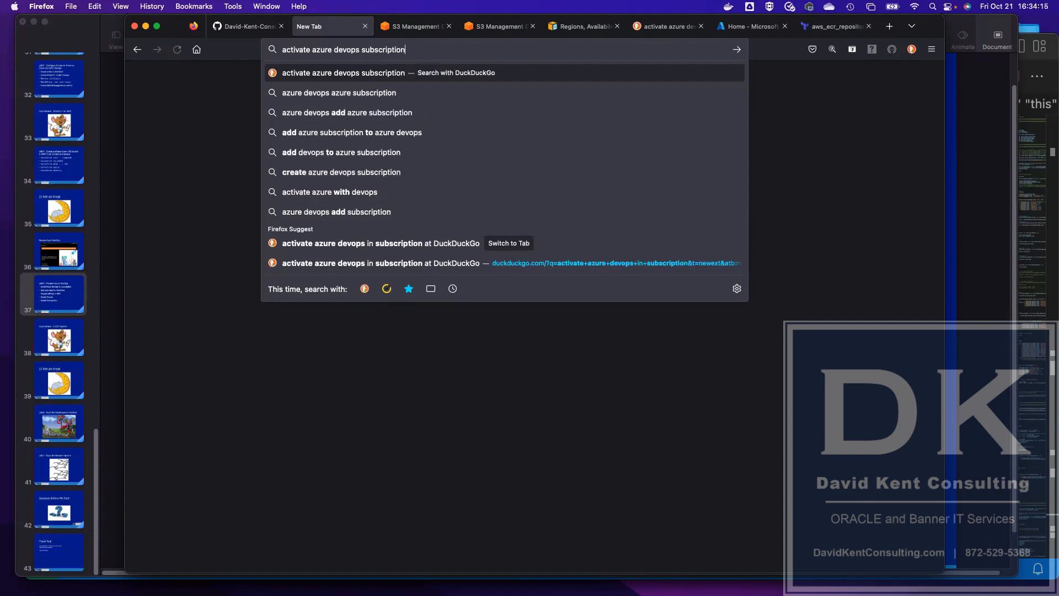
key(Return)
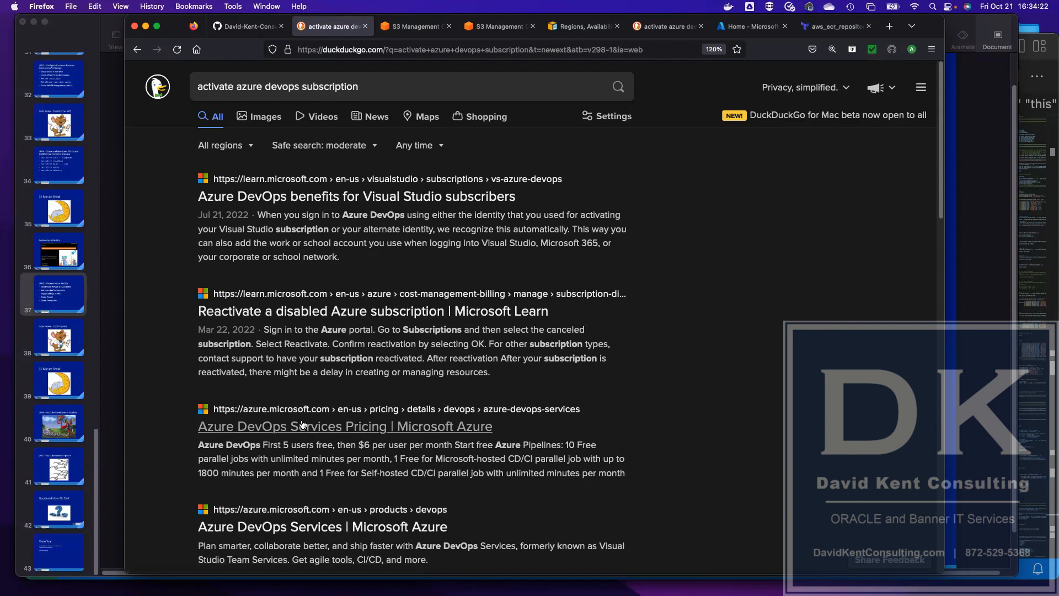
click(270, 425)
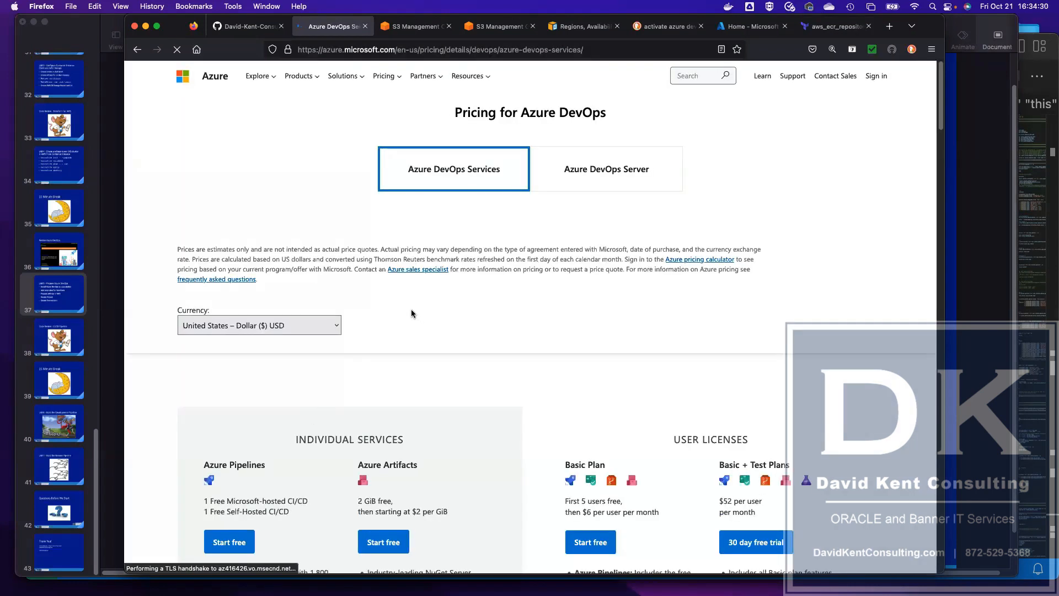
scroll(412, 313, down, 5)
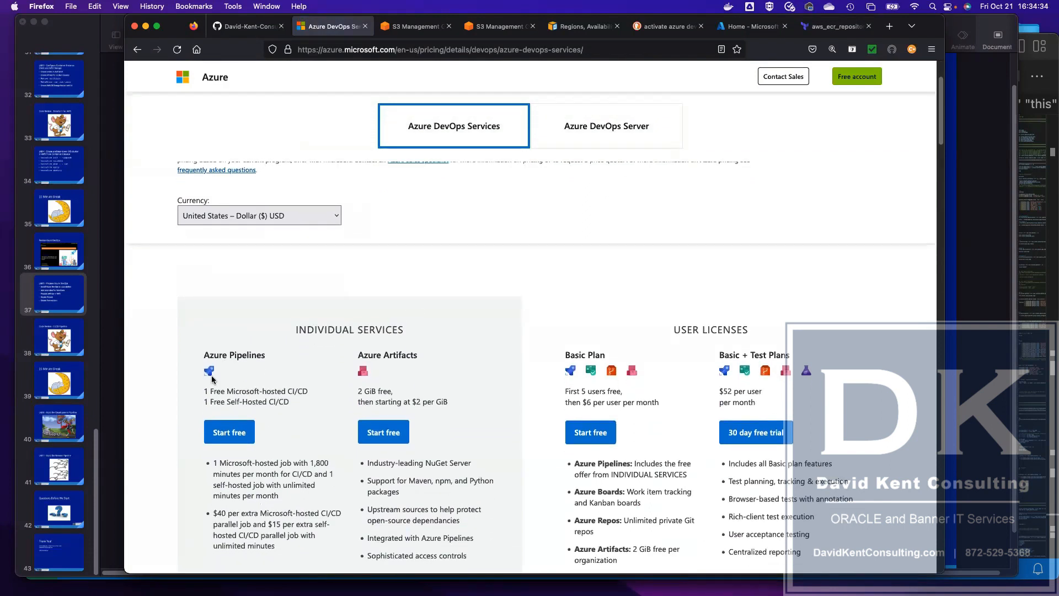
- Try the free Azure Pipelines sign-up with the existing Microsoft account, and close the sign-up page
click(235, 430)
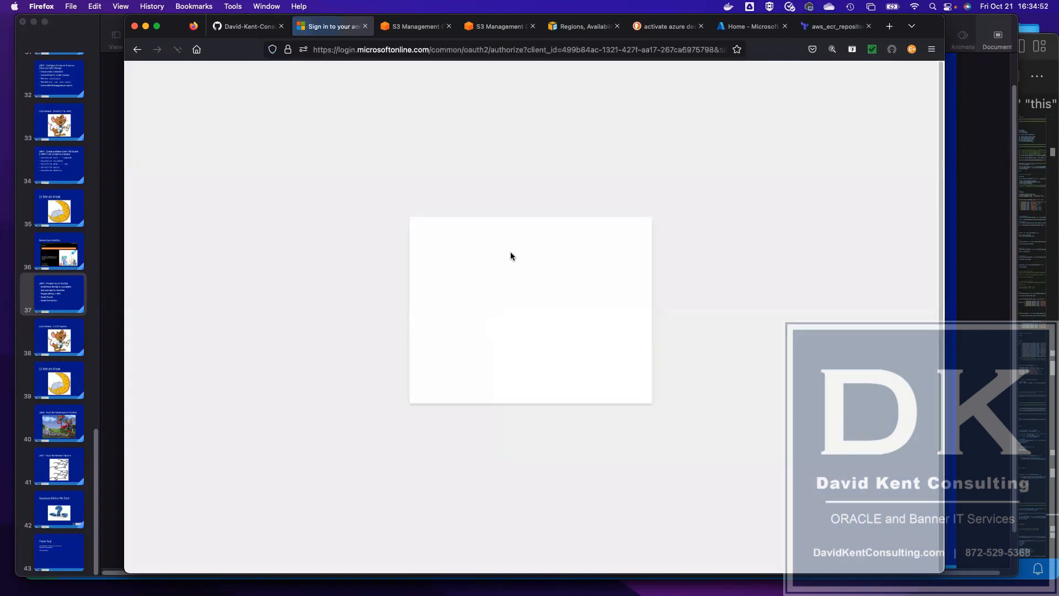
click(492, 279)
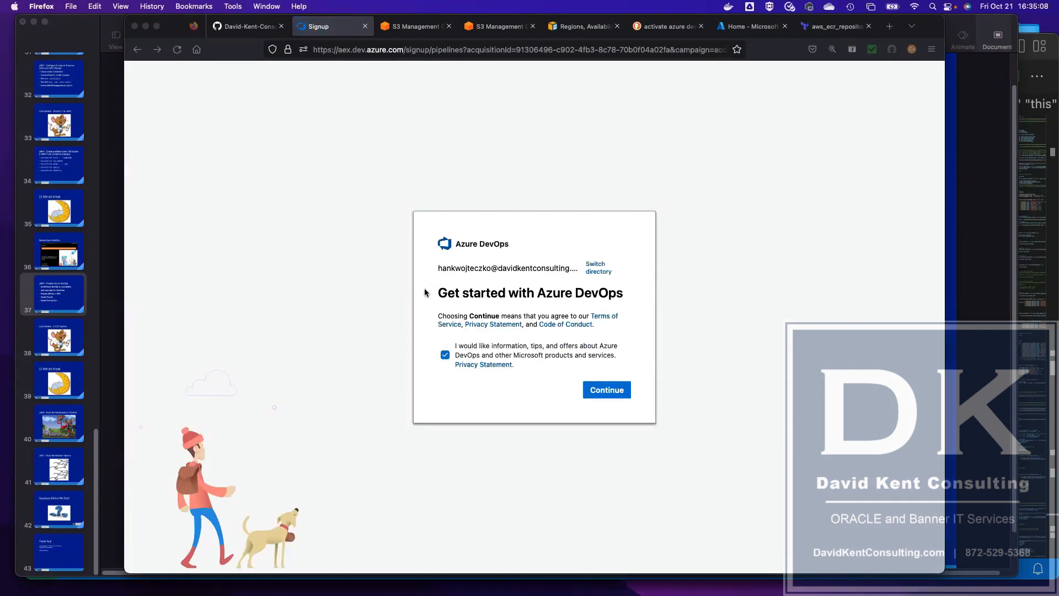
click(603, 392)
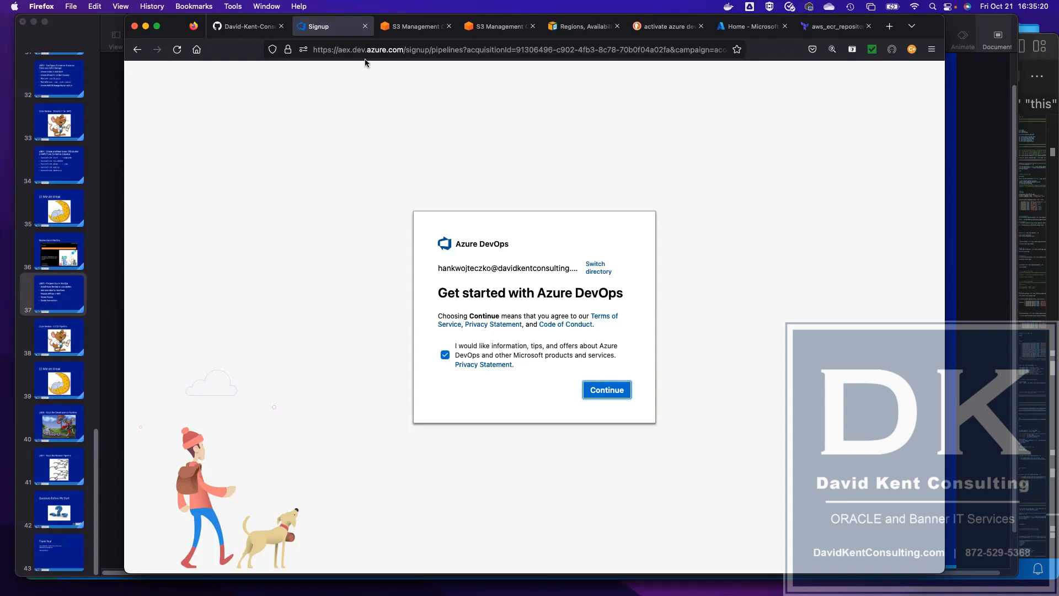
click(365, 26)
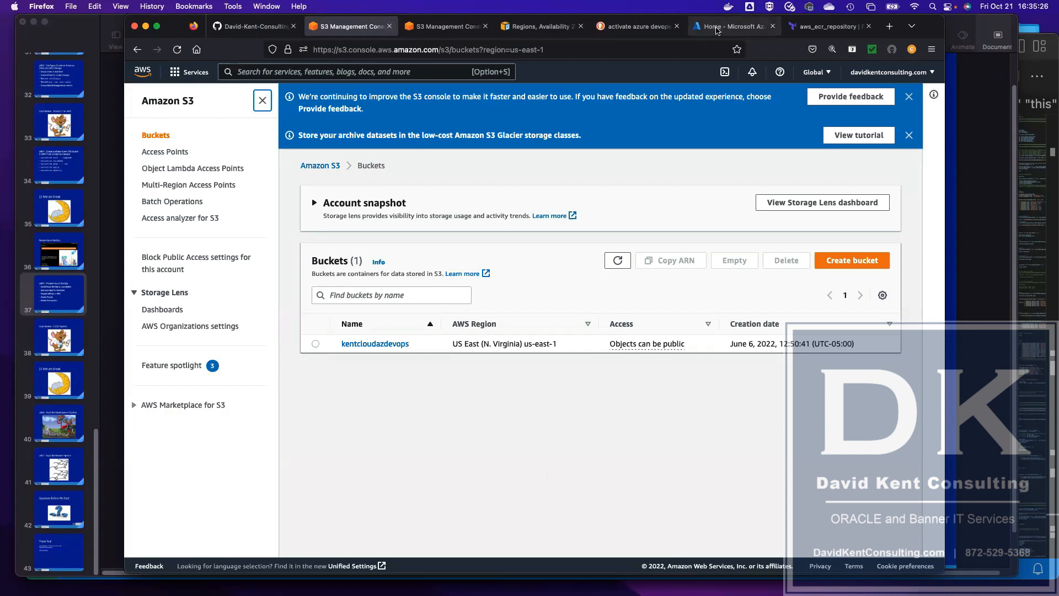
- Switch to the Azure portal and open the account's list of Azure DevOps organizations
click(716, 27)
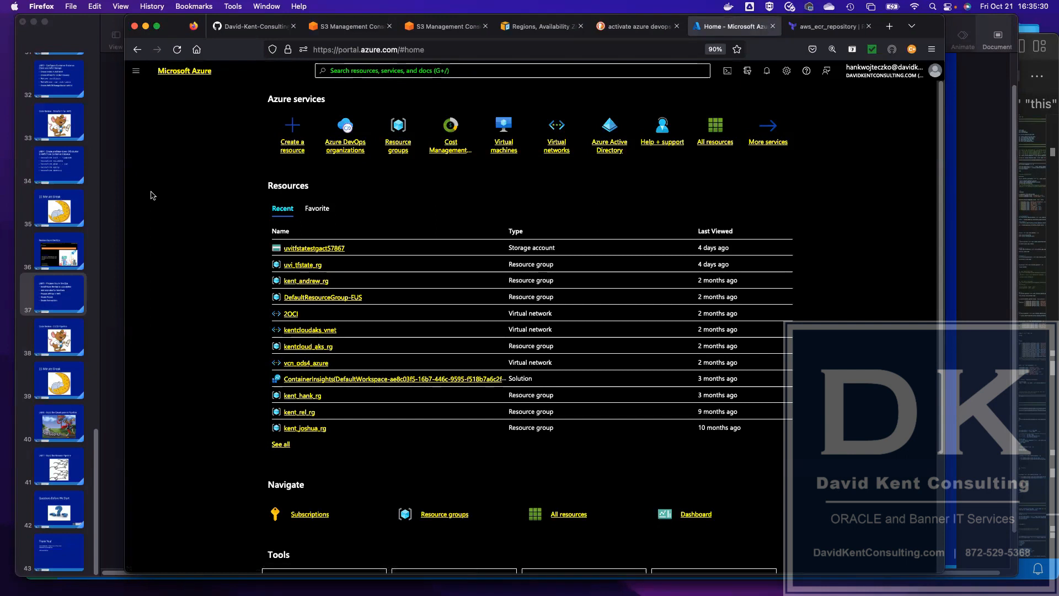
click(351, 151)
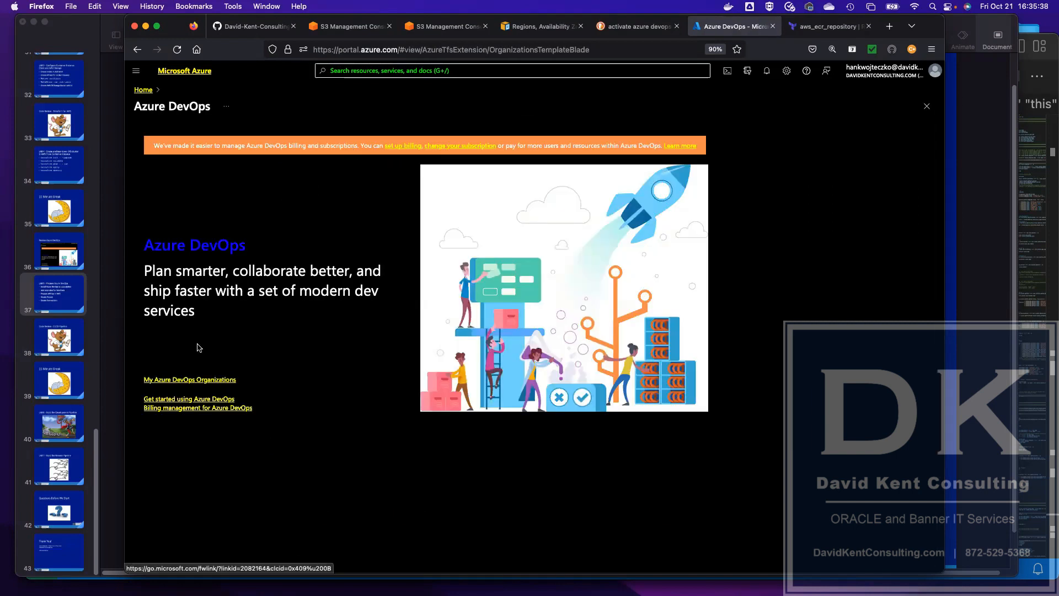
click(175, 380)
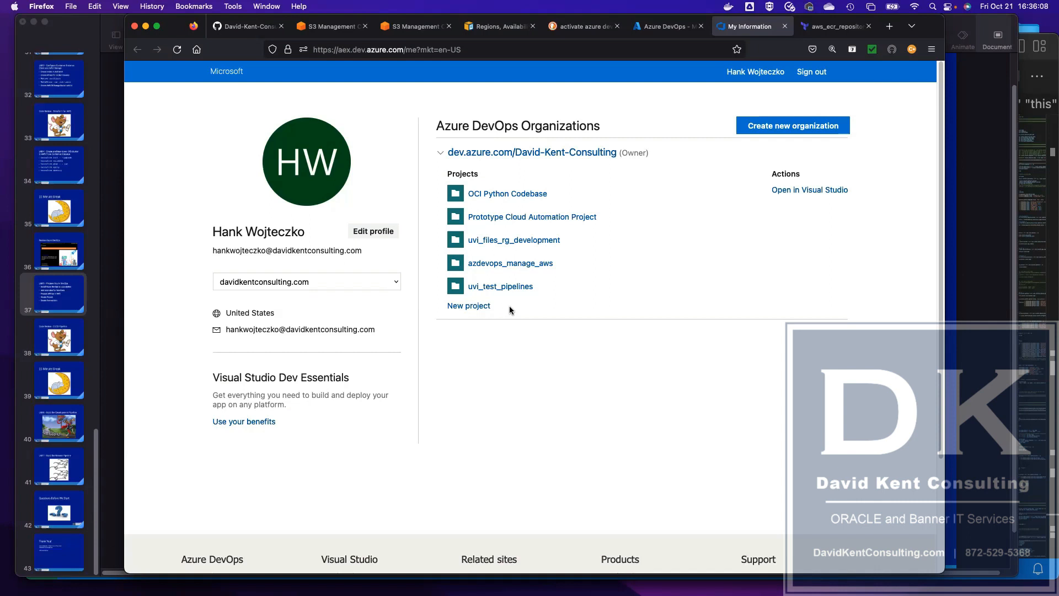
- Open the sign-up page for a new Azure DevOps organization and close it without continuing
click(777, 130)
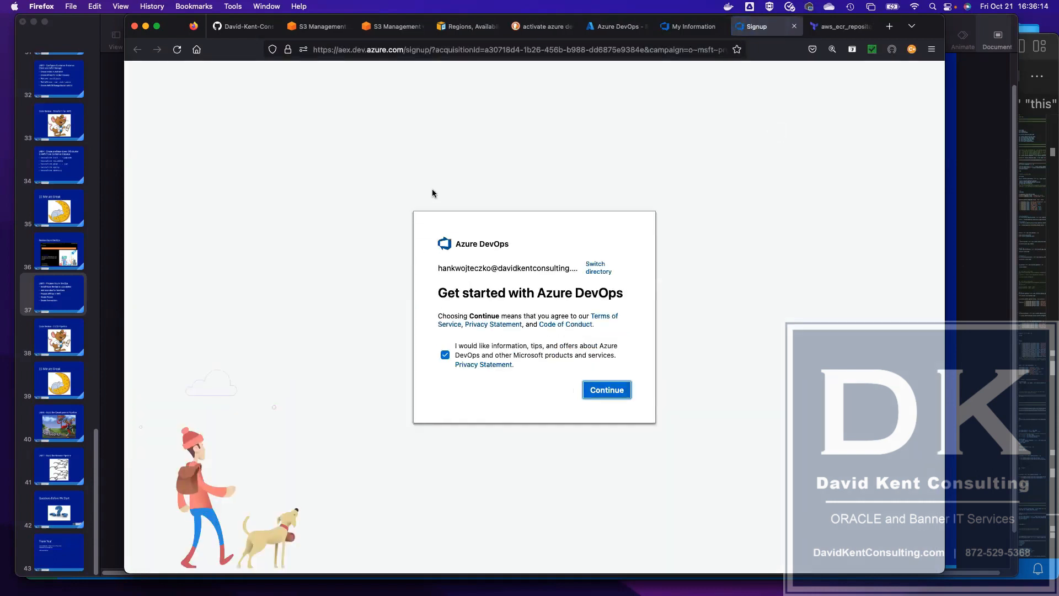
click(794, 26)
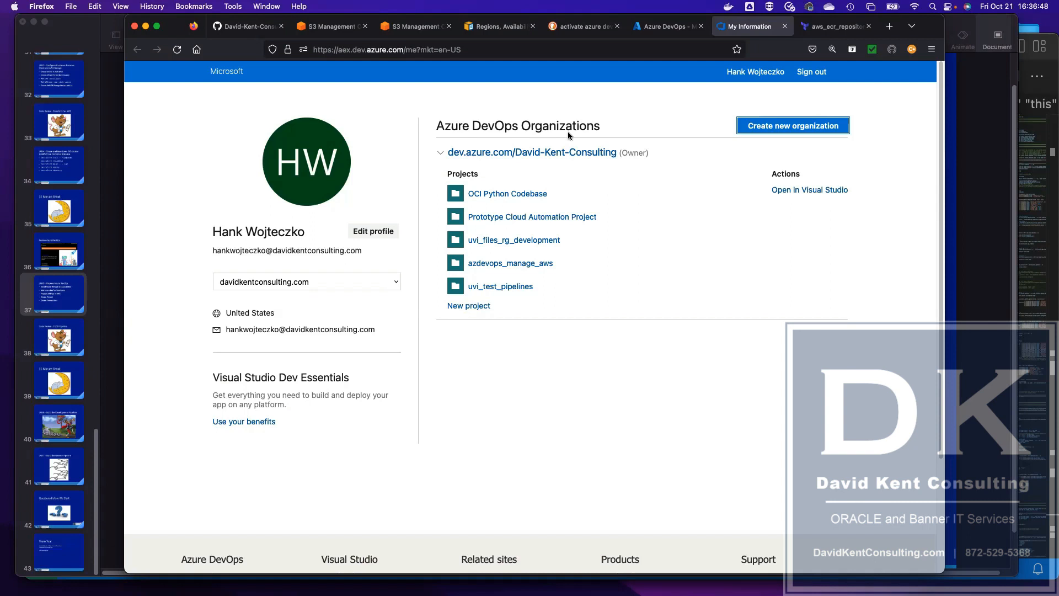
click(607, 398)
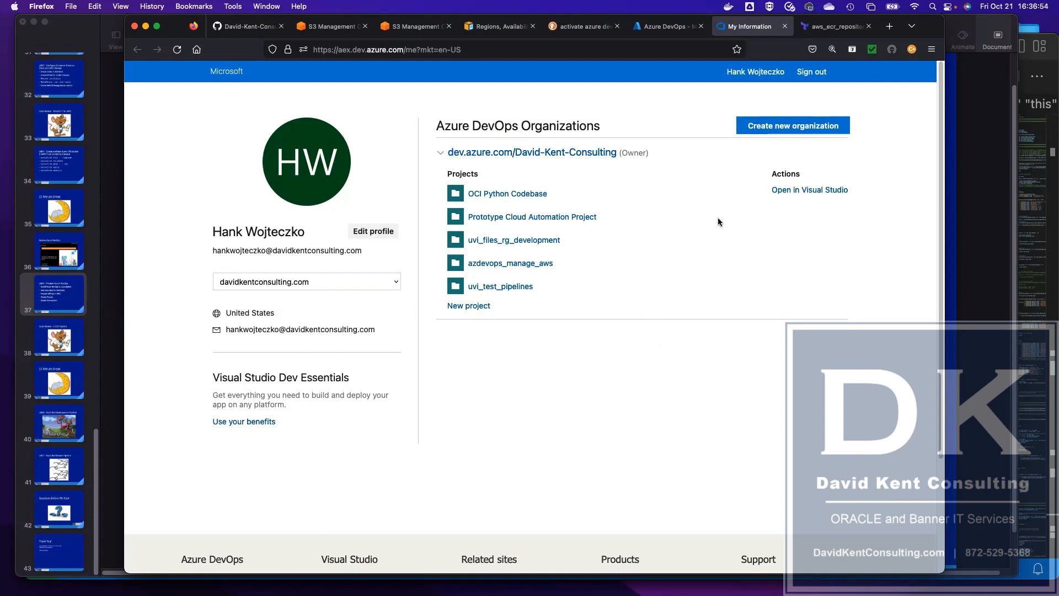
- Create a private project named delete_when_done in the David-Kent-Consulting organization
click(495, 153)
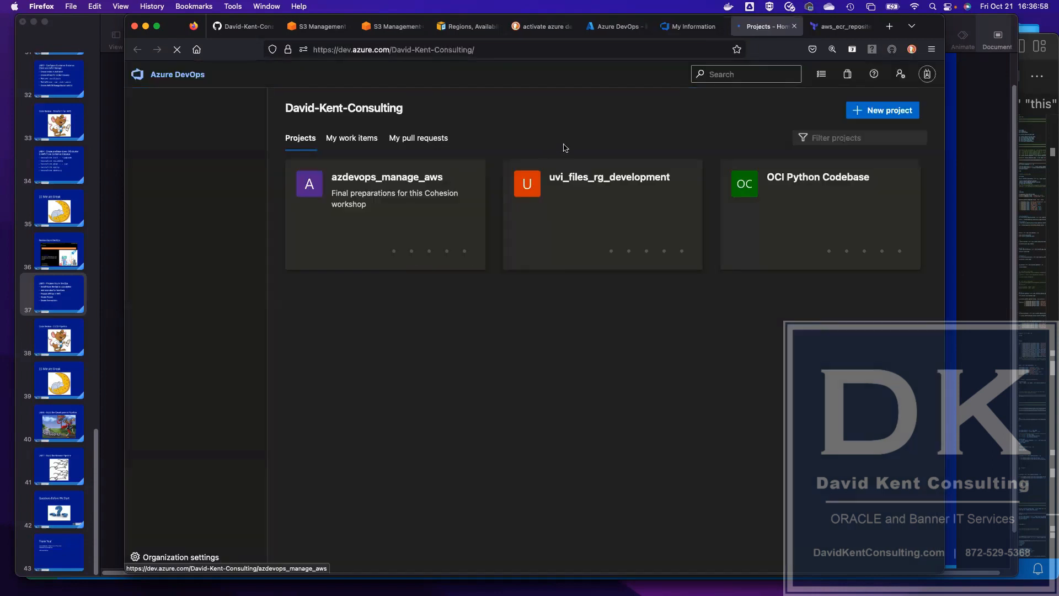
click(886, 111)
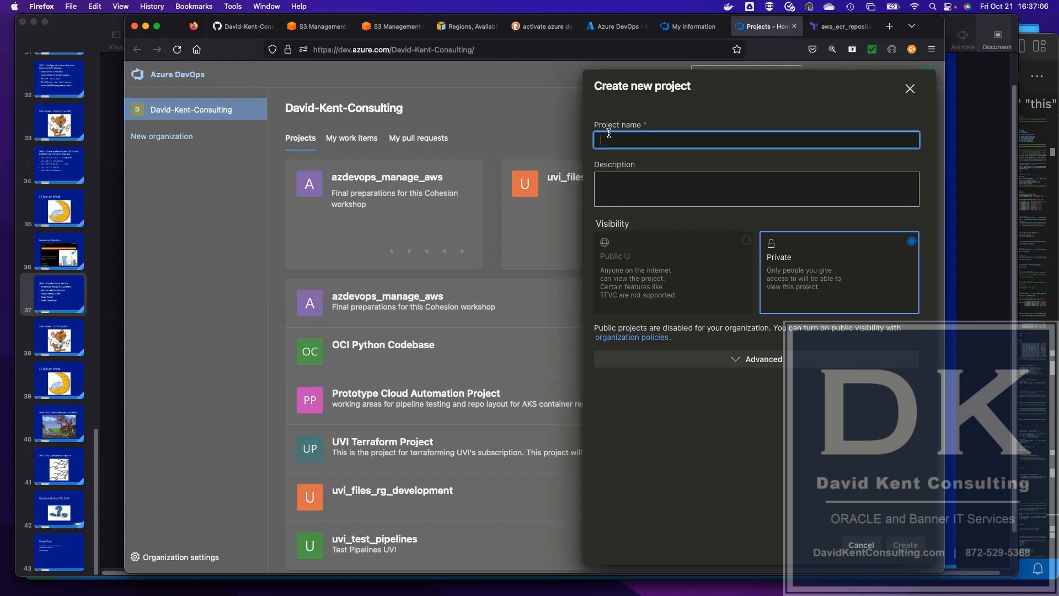
text(delete_when_done)
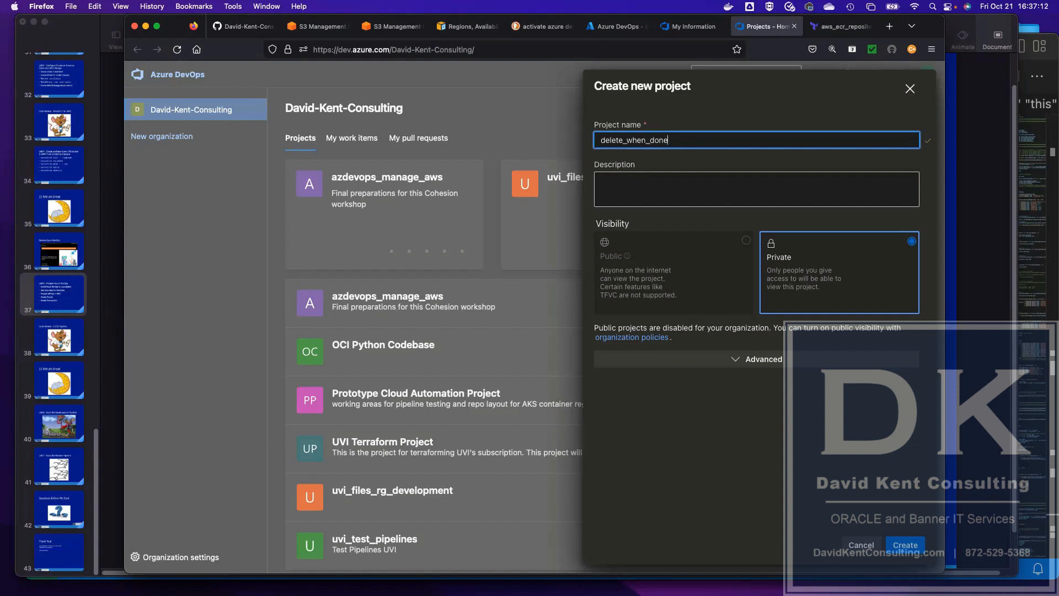
key(super+equal)
key(super+equal)
key(super+equal)
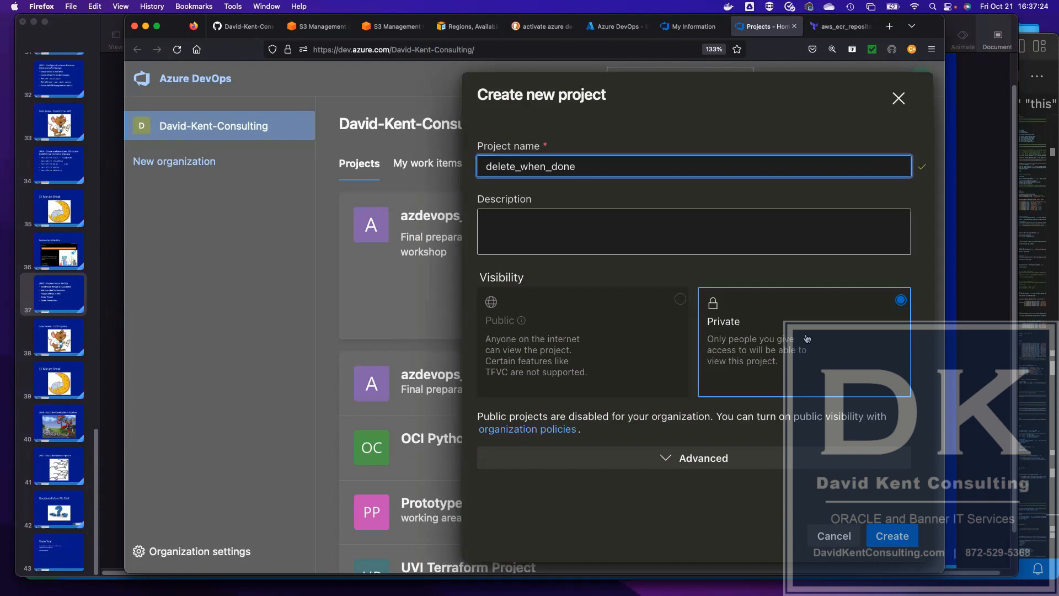
click(894, 539)
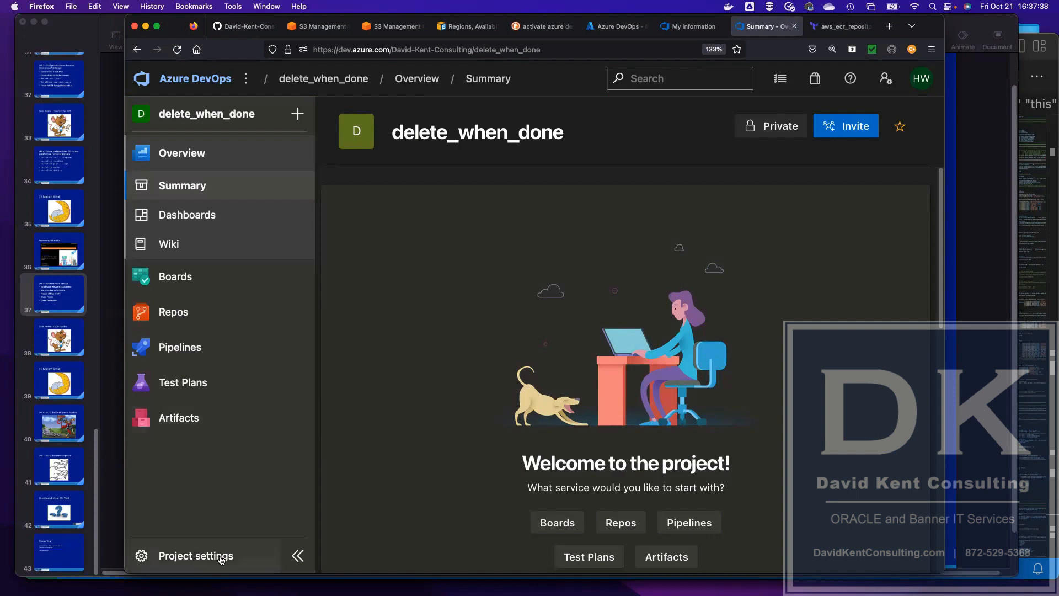
- Open the service connections page in the settings of the delete_when_done project
click(200, 552)
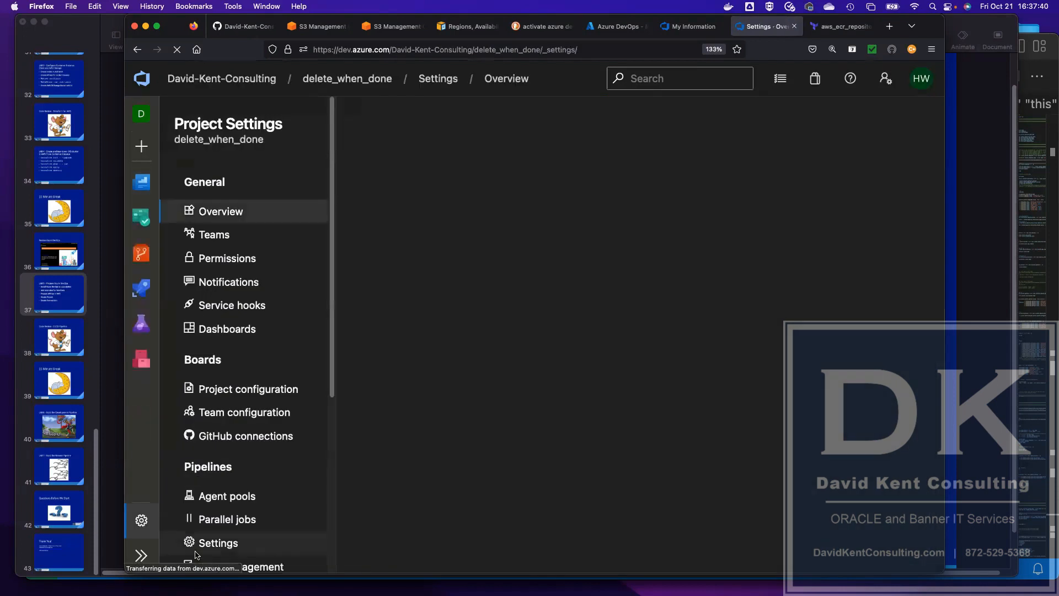
scroll(243, 441, down, 4)
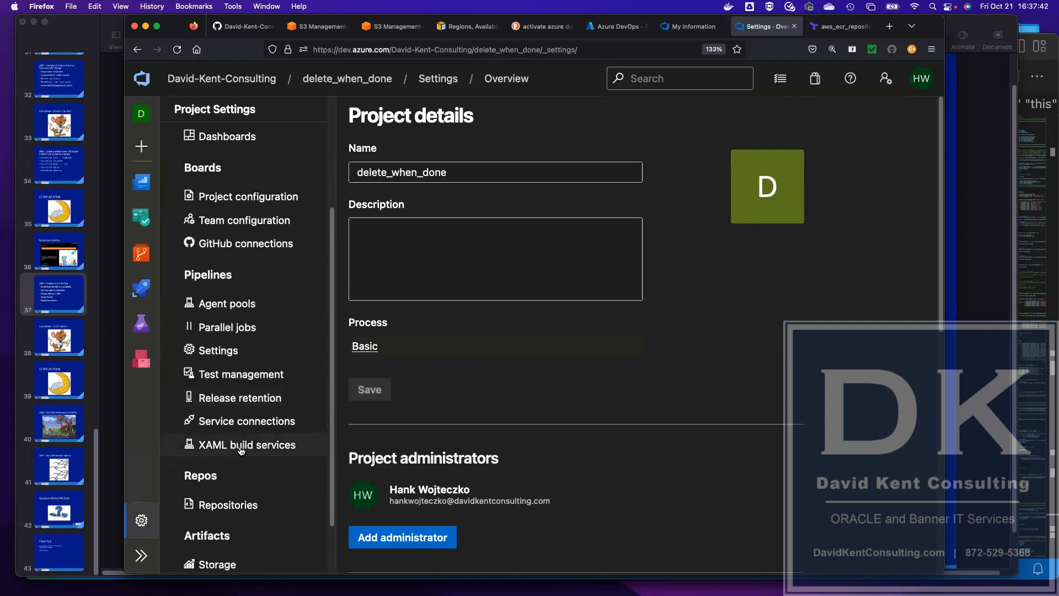
click(232, 423)
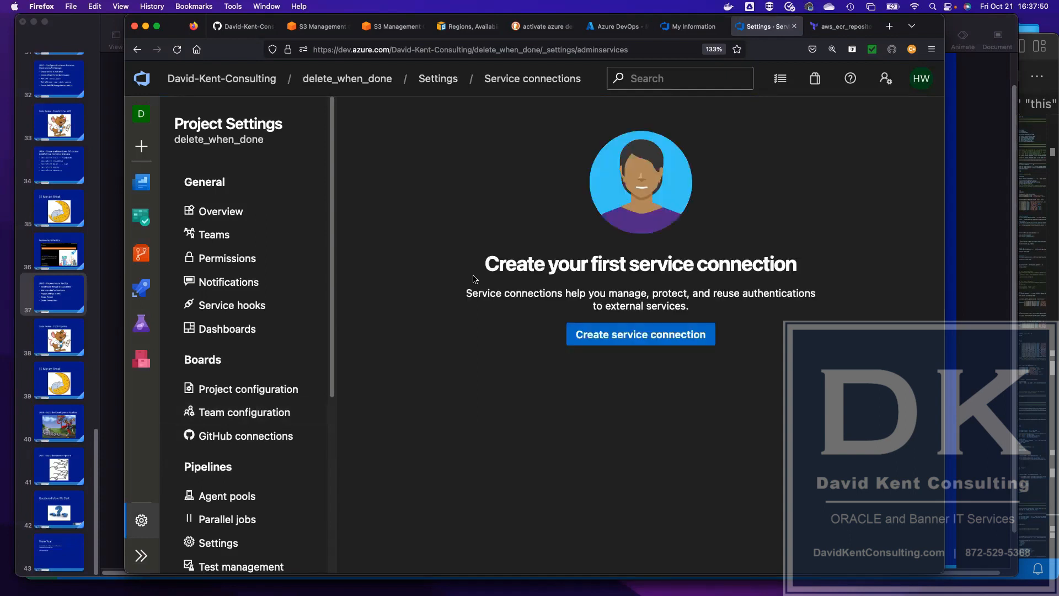
- Start a new service connection of type AWS for Terraform and go to its access key ID and secret access key fields
click(634, 339)
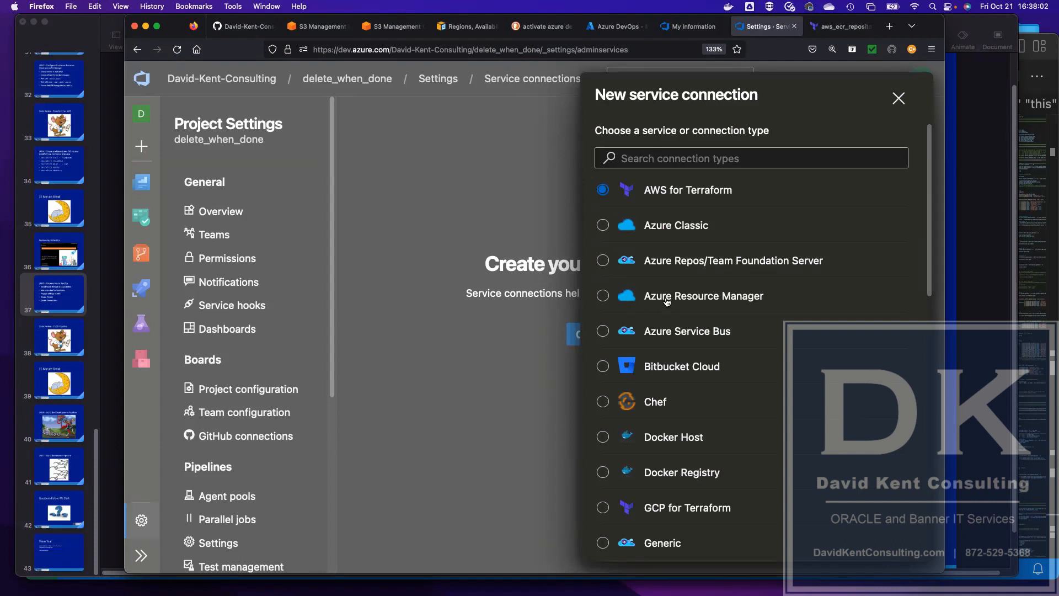
scroll(862, 277, down, 10)
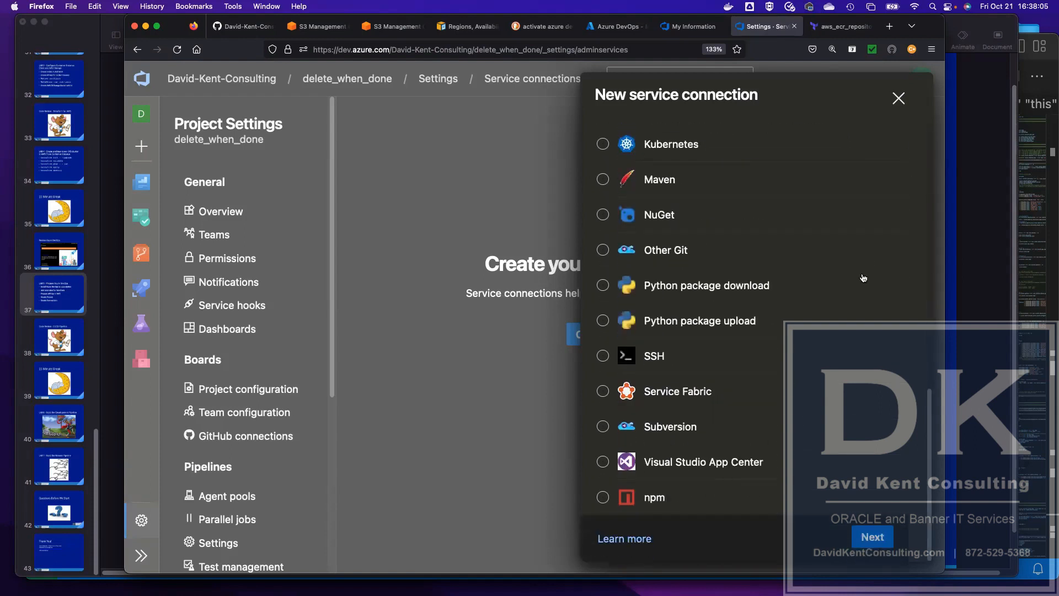
click(871, 537)
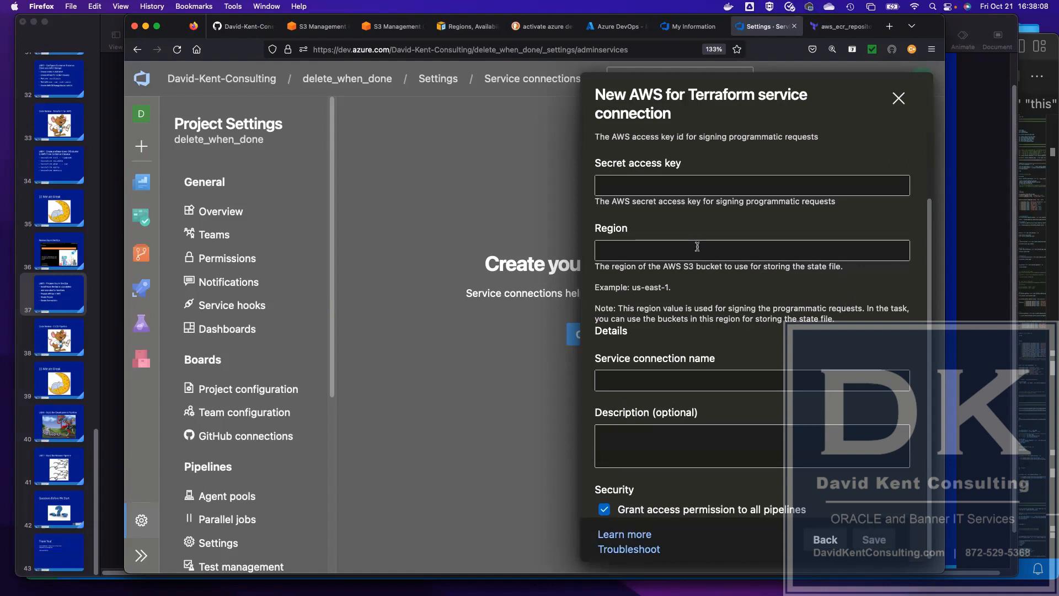
scroll(699, 243, up, 3)
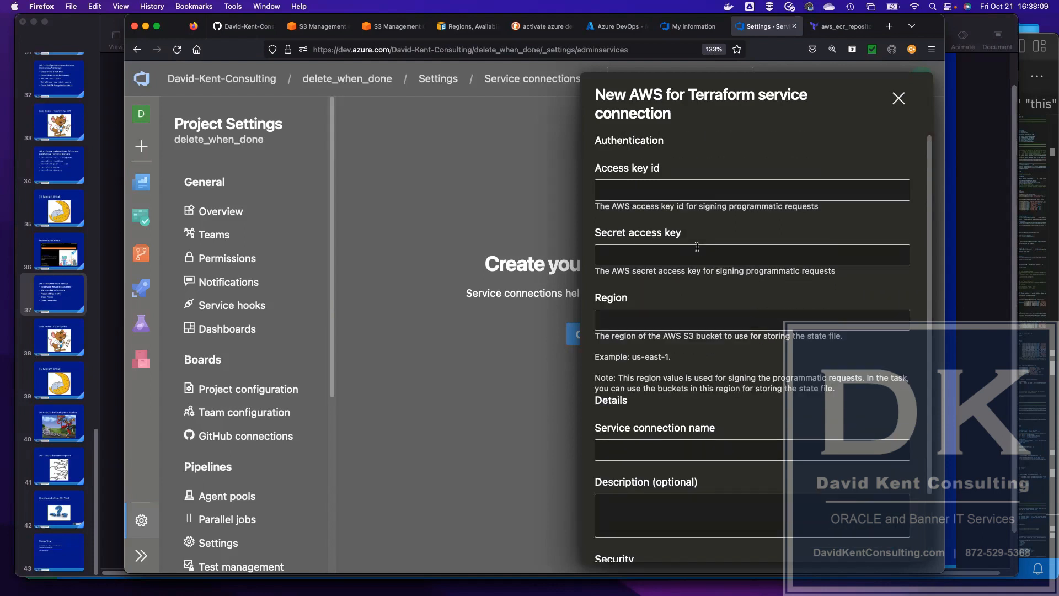
click(620, 191)
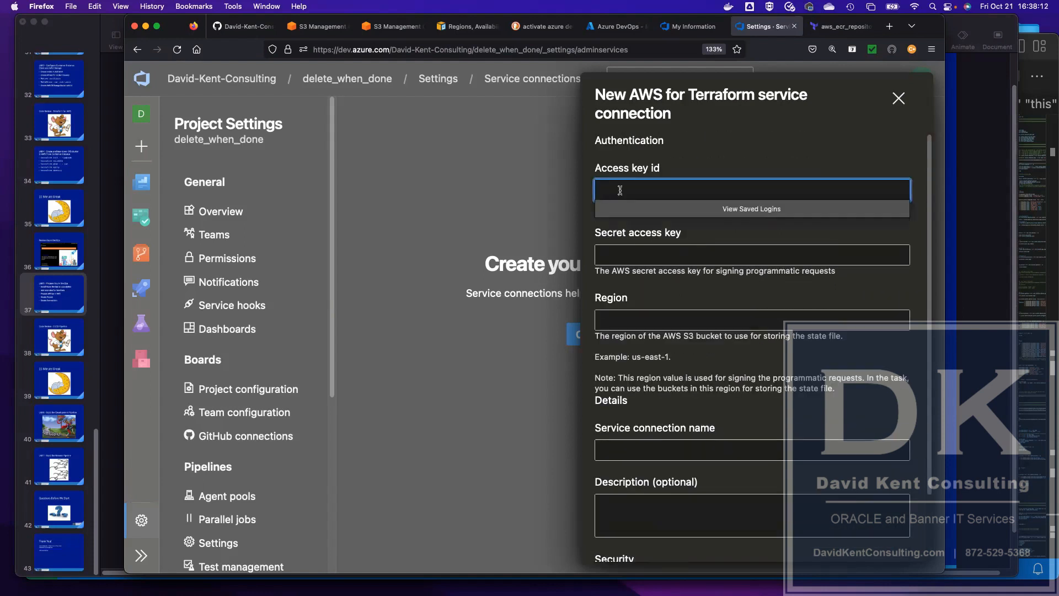
click(614, 255)
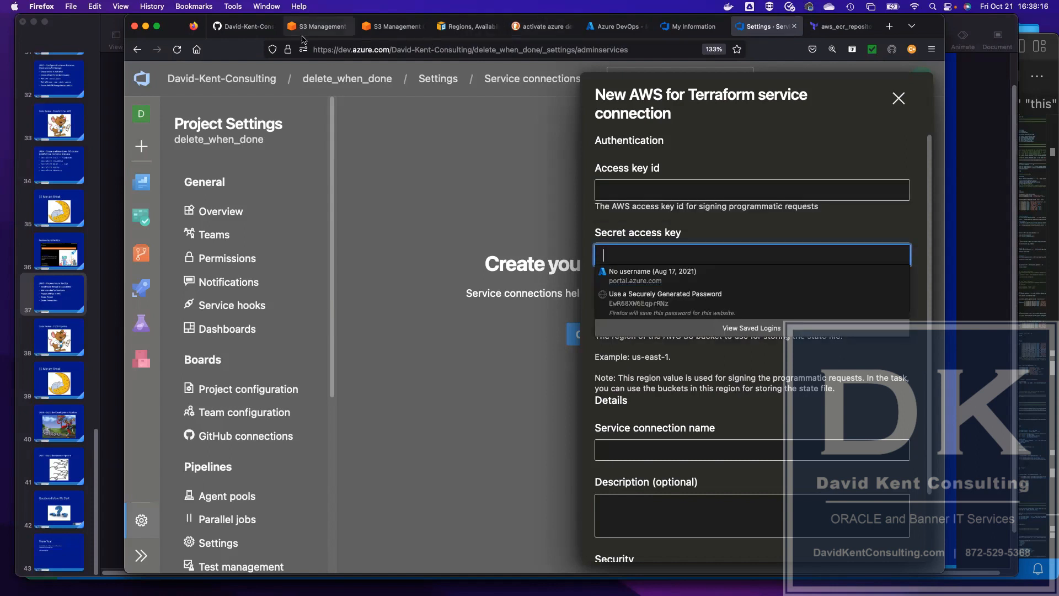
- Go from the AWS documentation site to the AWS home page and sign in to the AWS Management Console
click(447, 28)
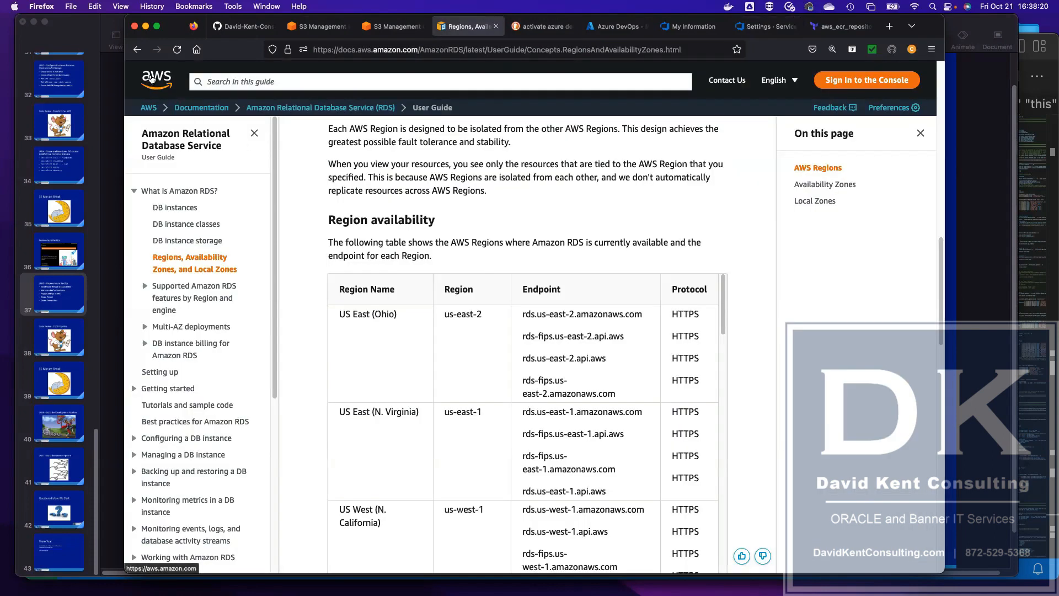
click(152, 79)
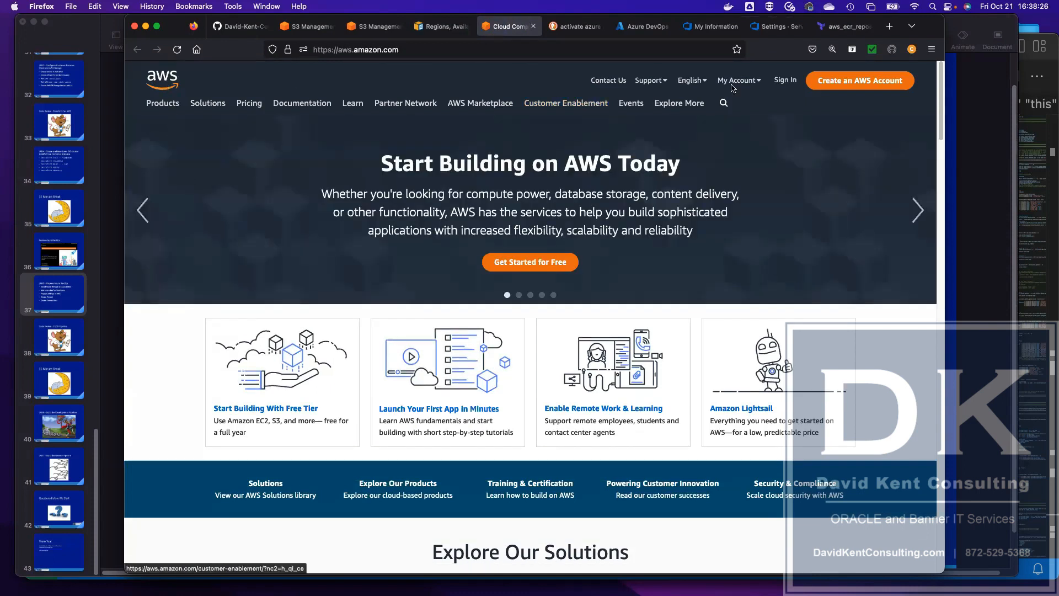
click(790, 82)
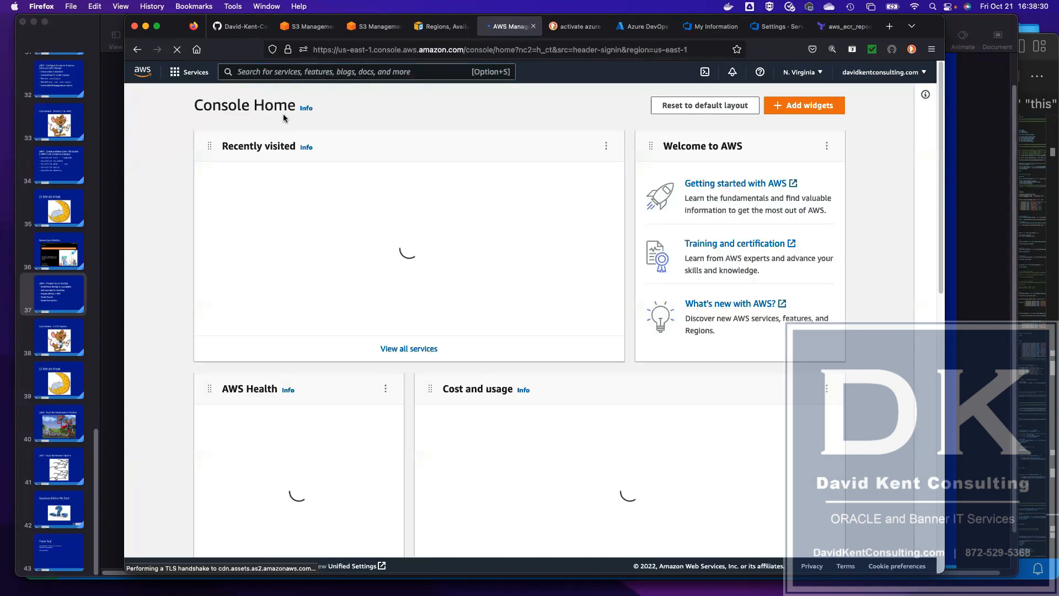
- Go to the IAM service in the AWS console and open the azdevops user from the users list
click(234, 203)
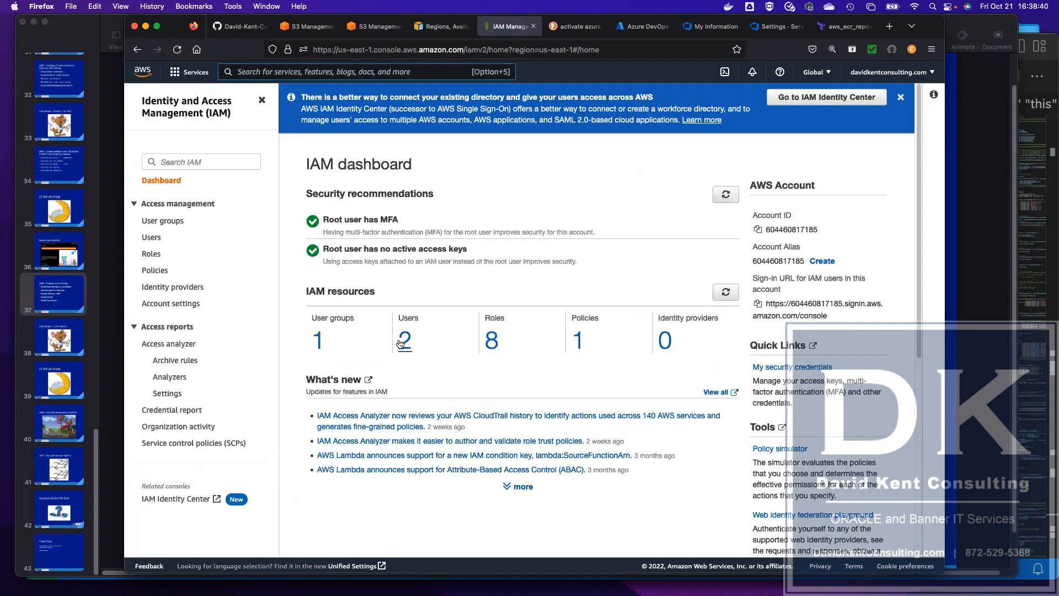
click(405, 342)
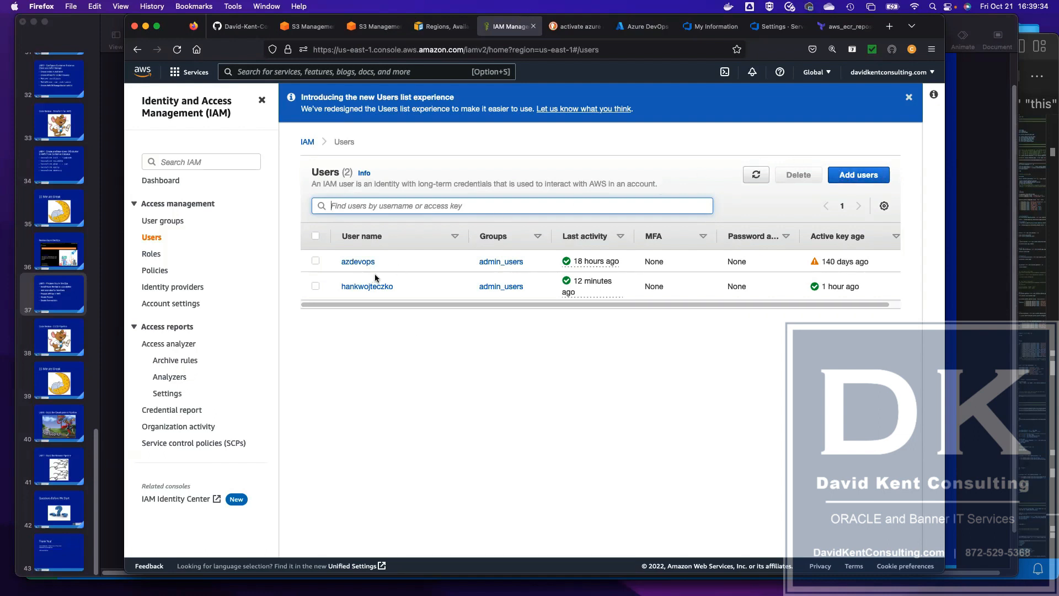
click(357, 262)
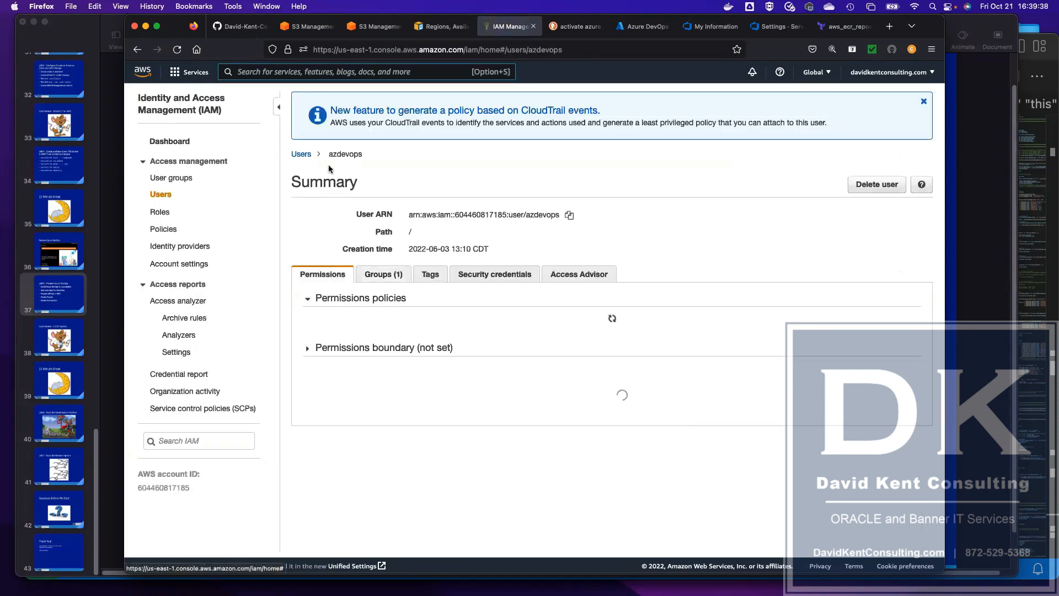
- Check the azdevops user's group membership and examine the access keys in its security credentials
click(379, 275)
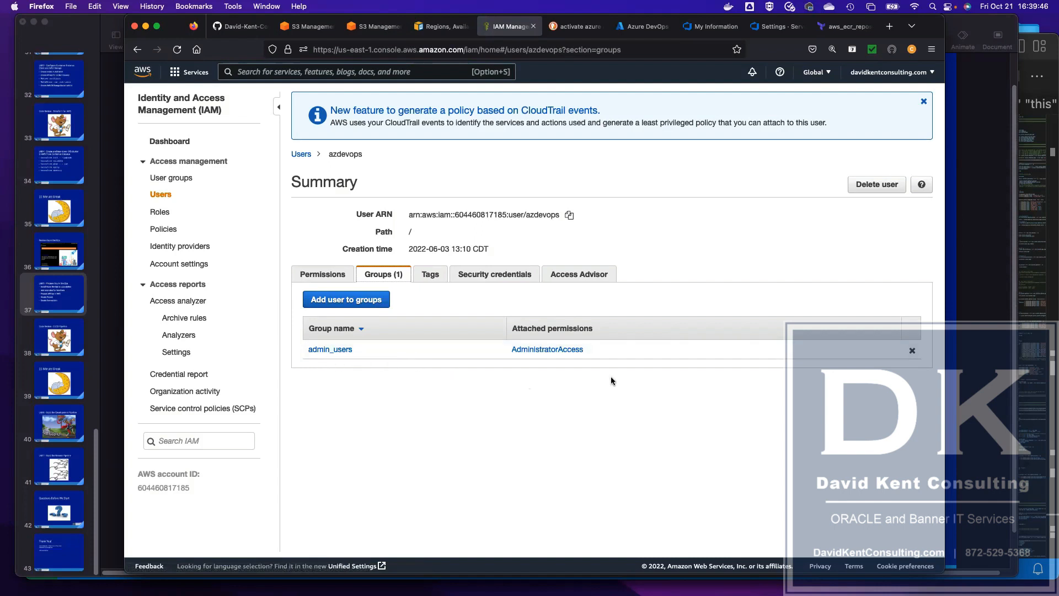
click(497, 274)
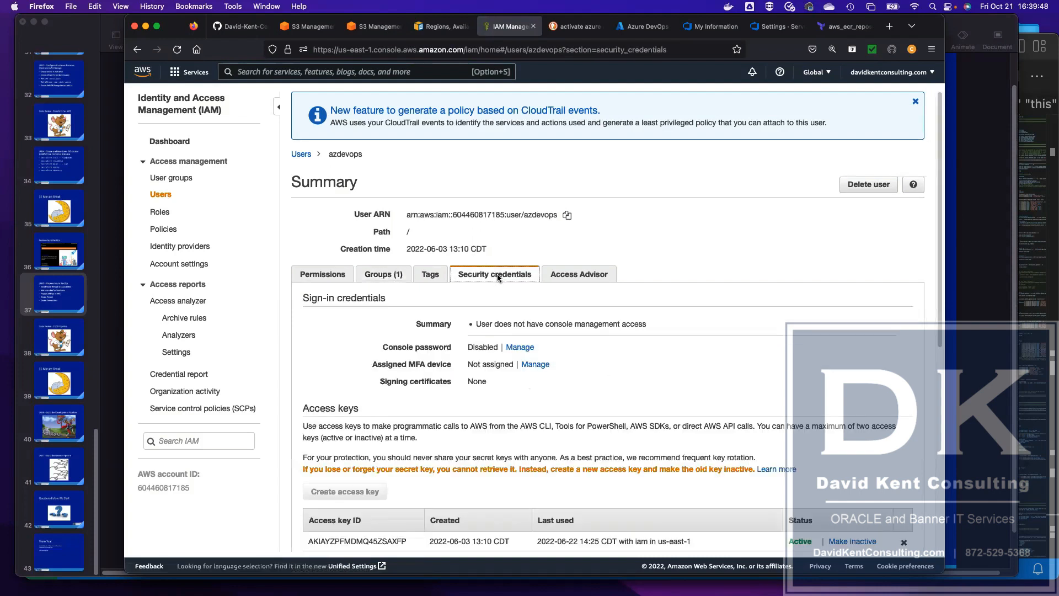
scroll(680, 325, down, 6)
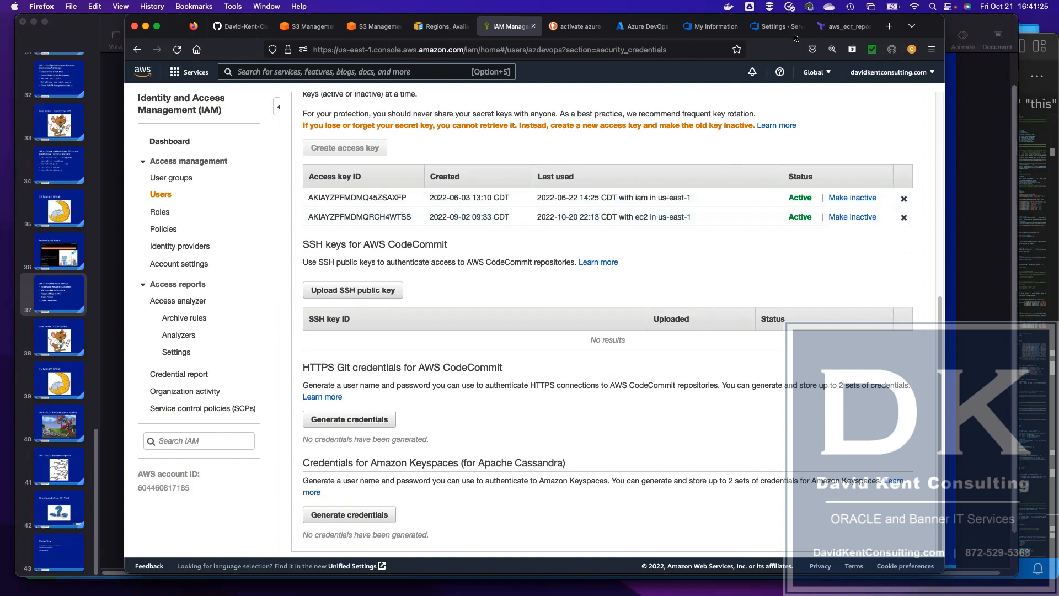
- Return to the AWS for Terraform service connection form in Azure DevOps, review its fields and pipeline access option, and close it without saving
click(777, 27)
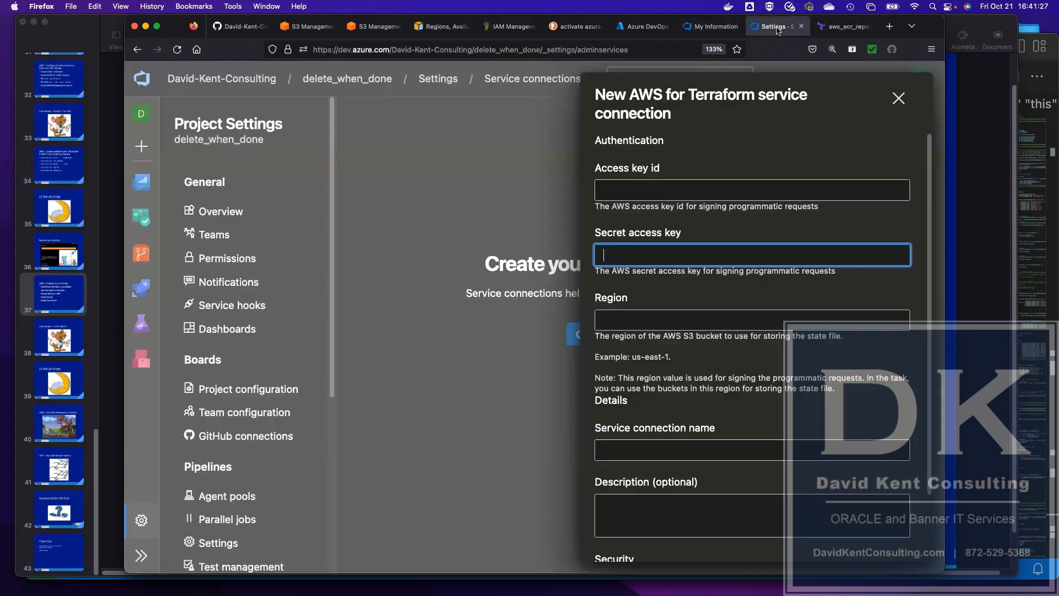
scroll(662, 229, down, 1)
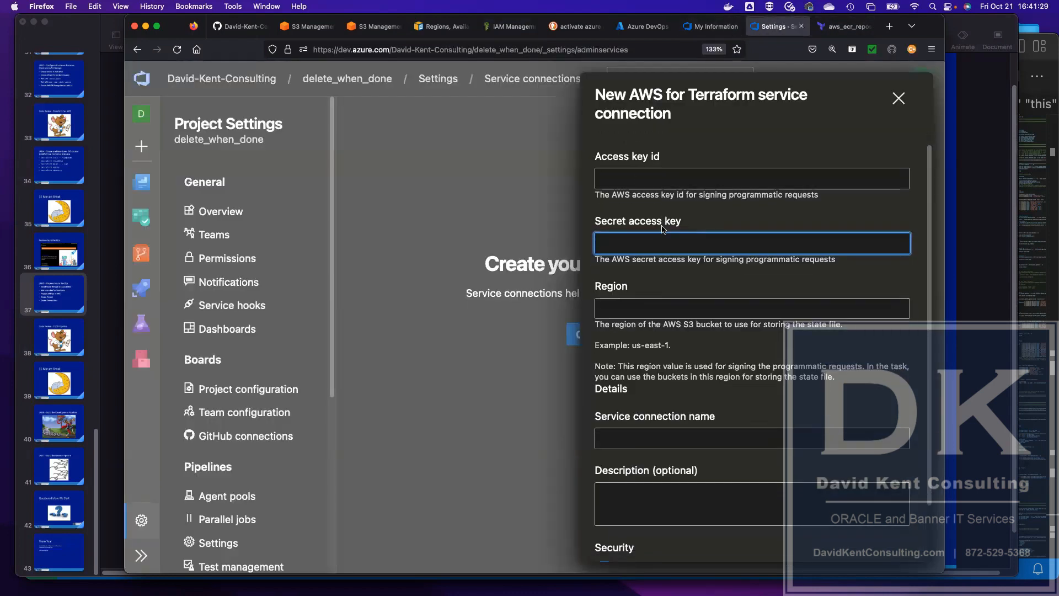
scroll(663, 229, down, 3)
click(634, 385)
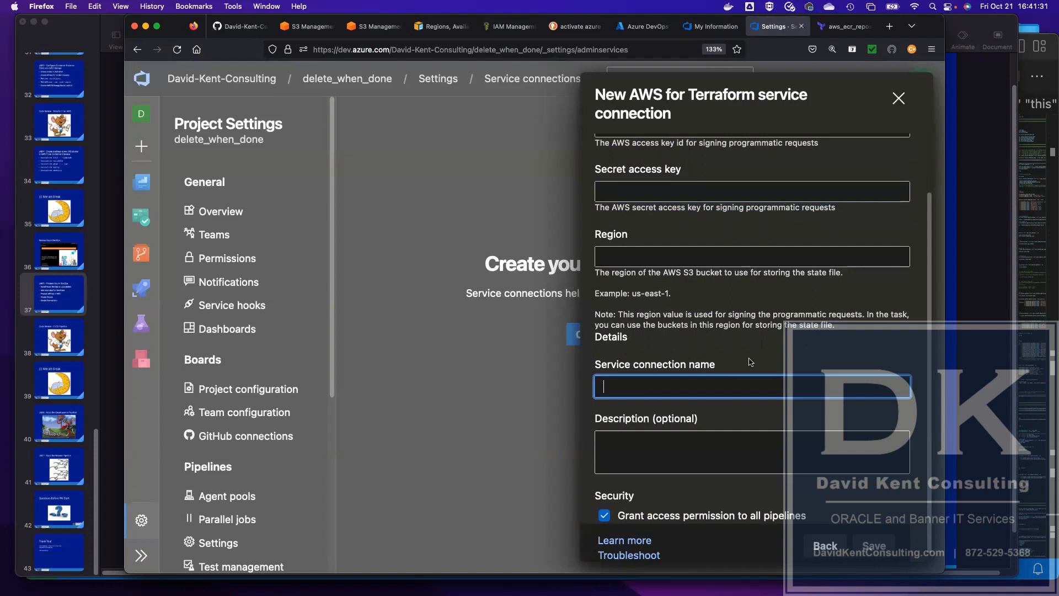
scroll(750, 362, down, 1)
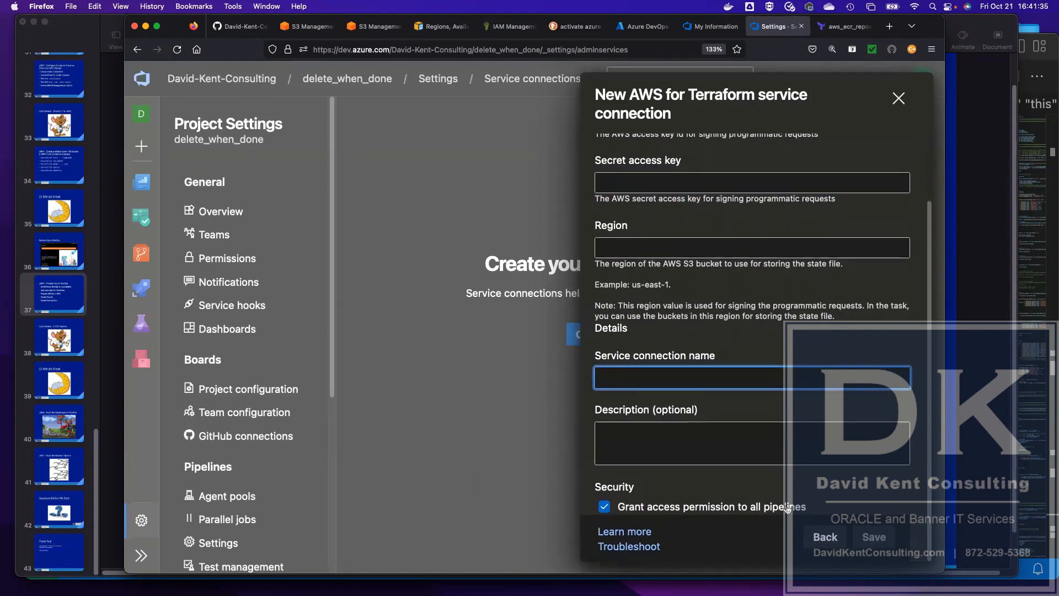
scroll(787, 508, up, 3)
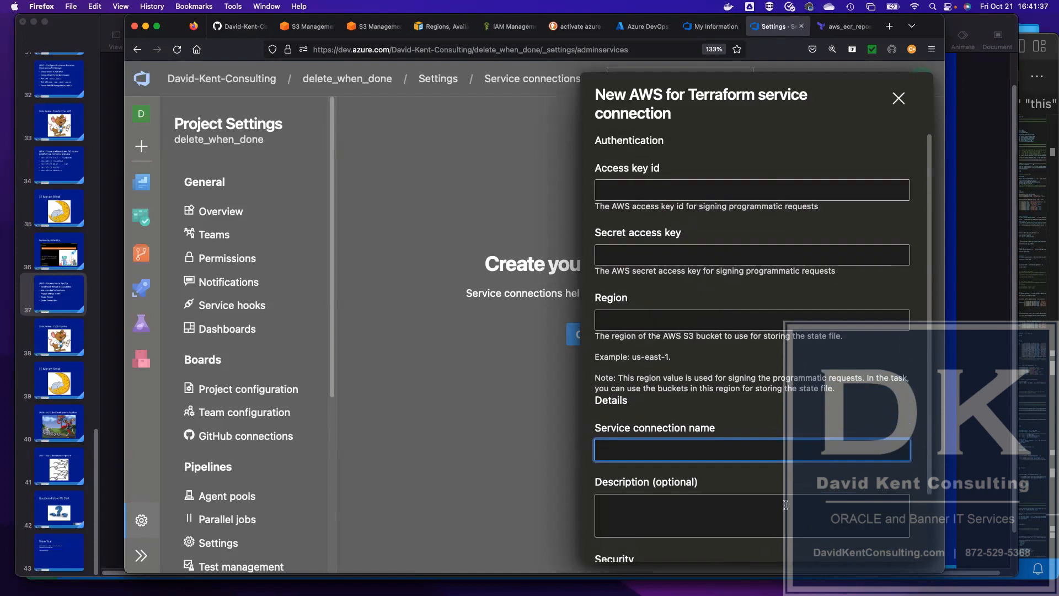
scroll(785, 504, down, 3)
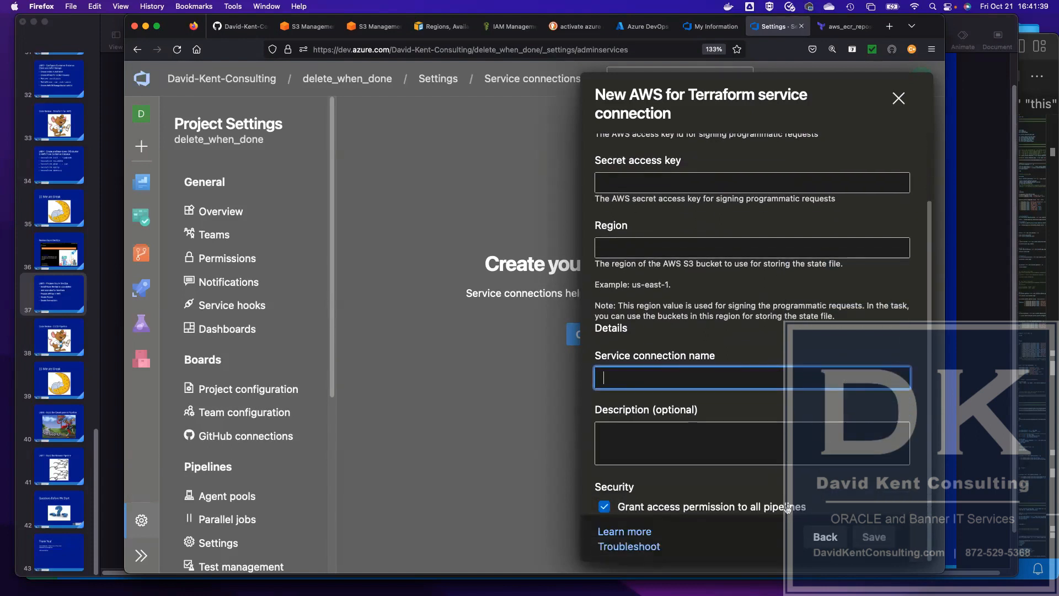
scroll(787, 508, up, 3)
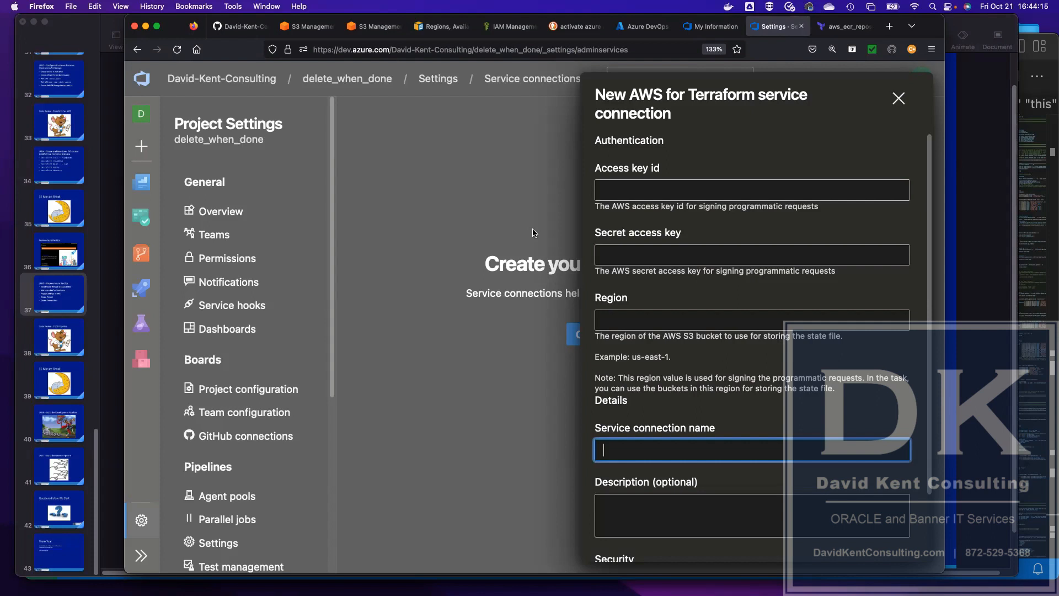
scroll(844, 256, down, 3)
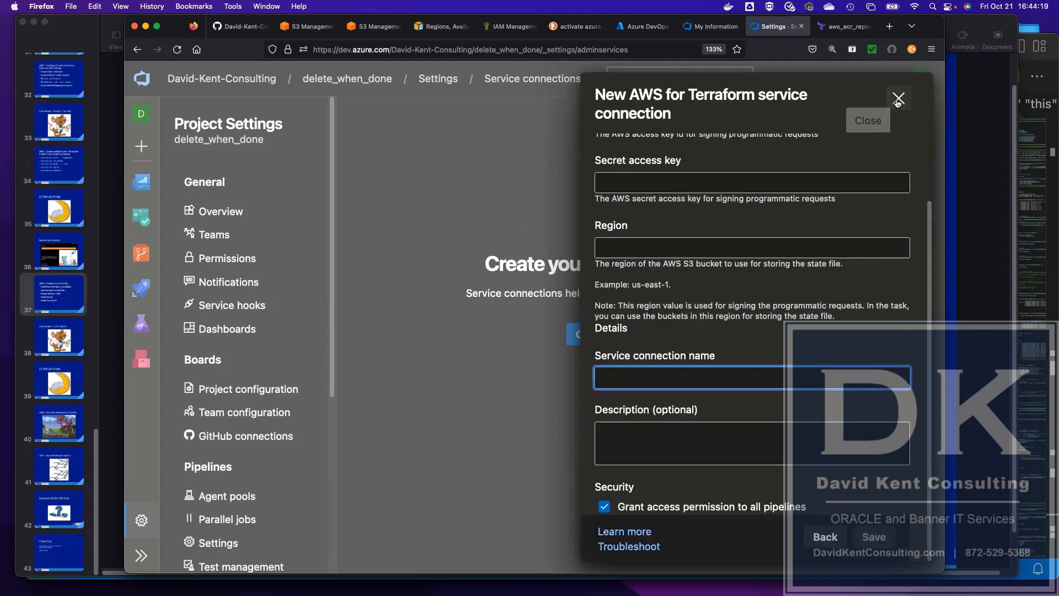
click(899, 100)
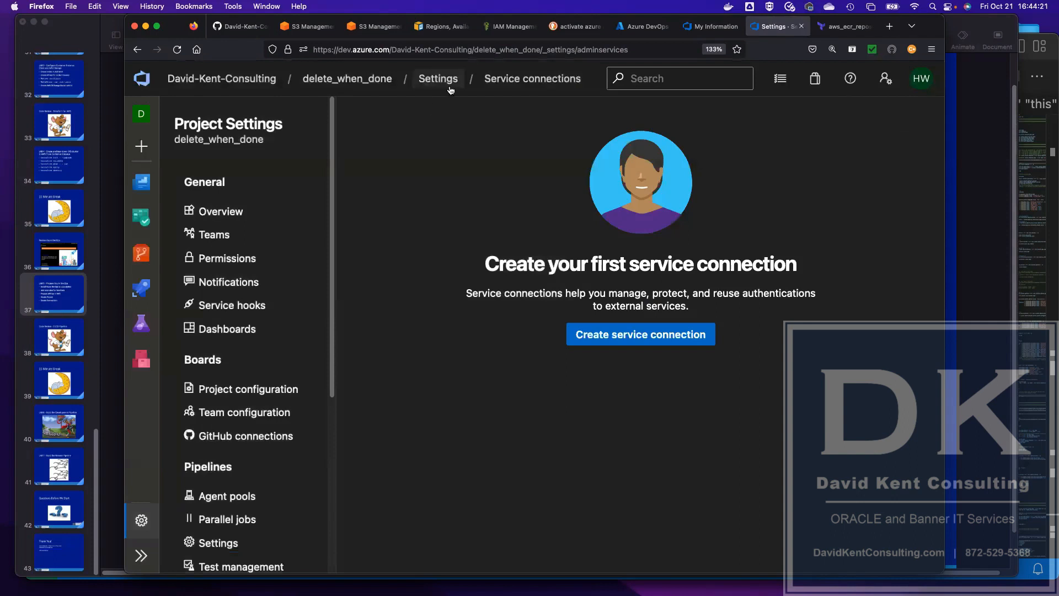
- Open the aws_managed_by_azure_devops service connection in the settings of the azdevops_manage_aws project
click(228, 81)
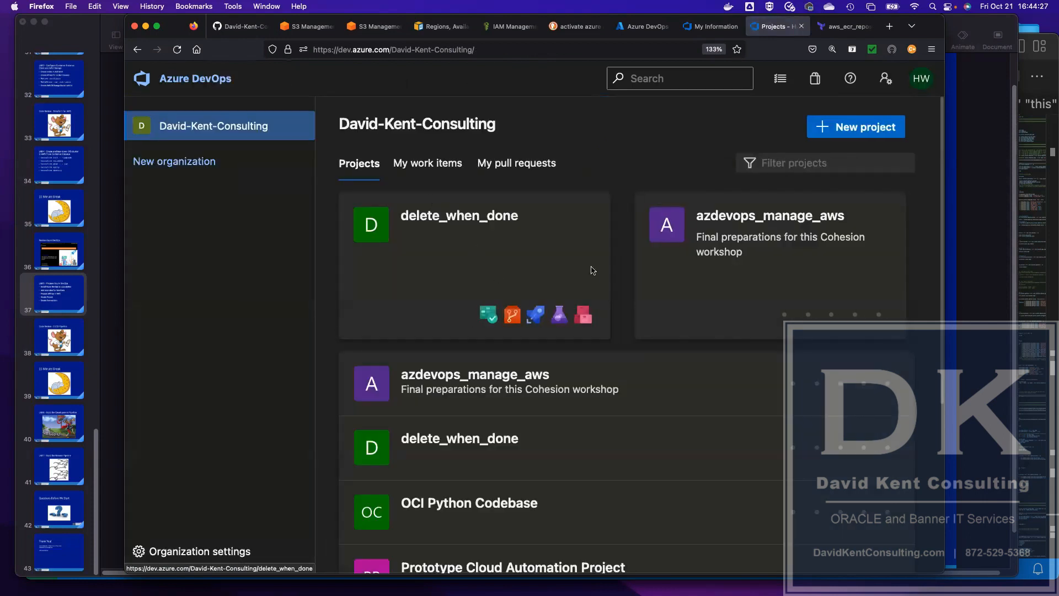
click(480, 383)
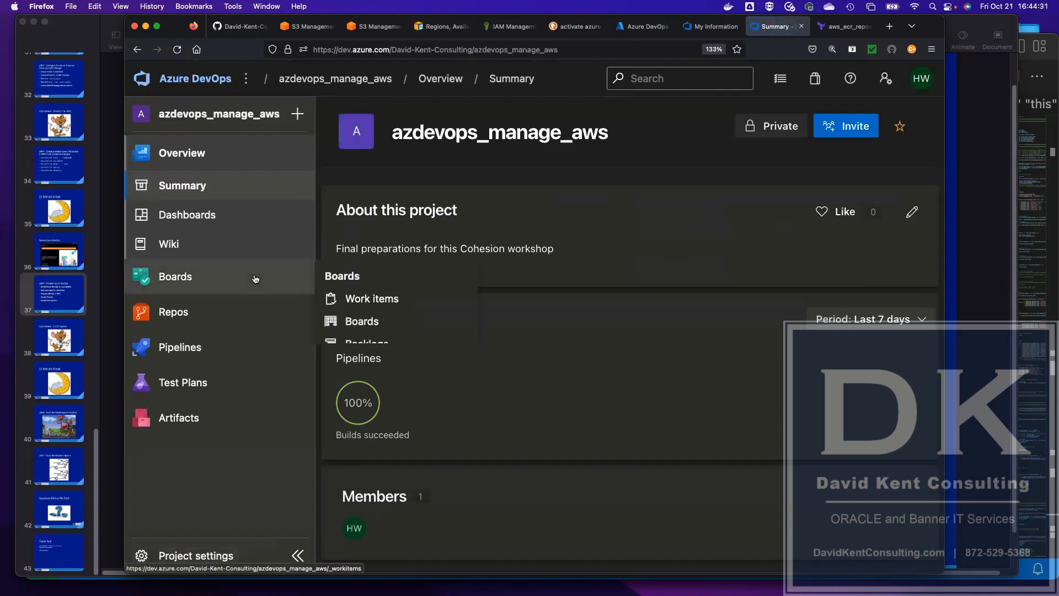
click(175, 565)
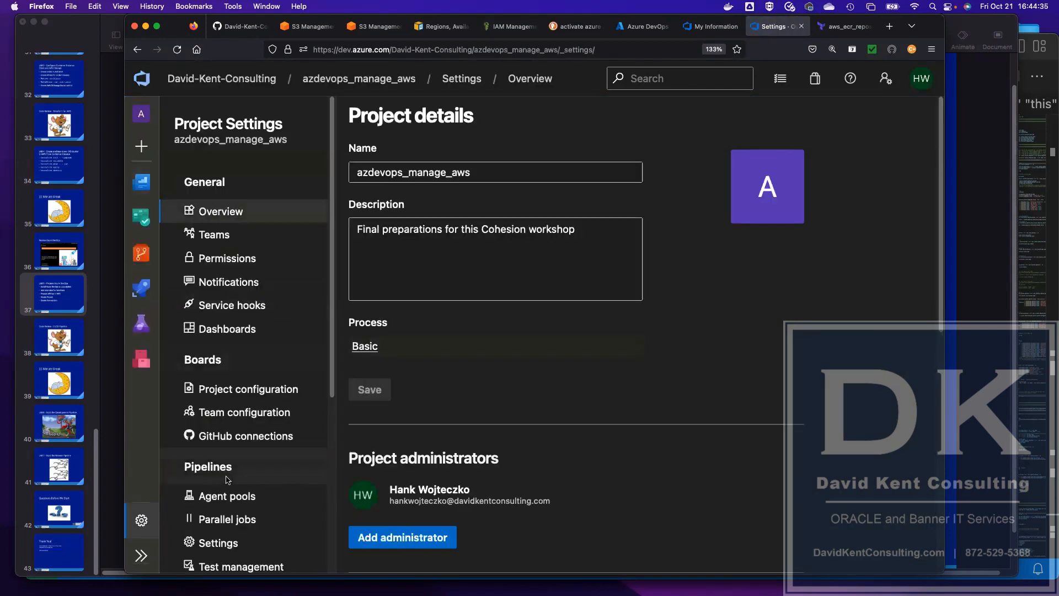
scroll(257, 467, down, 5)
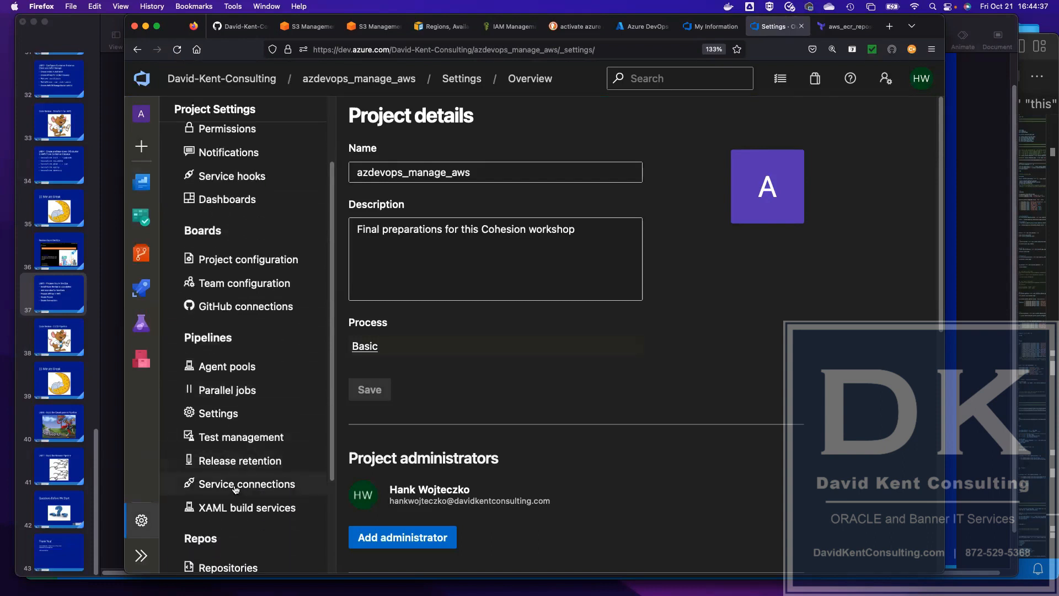
click(247, 483)
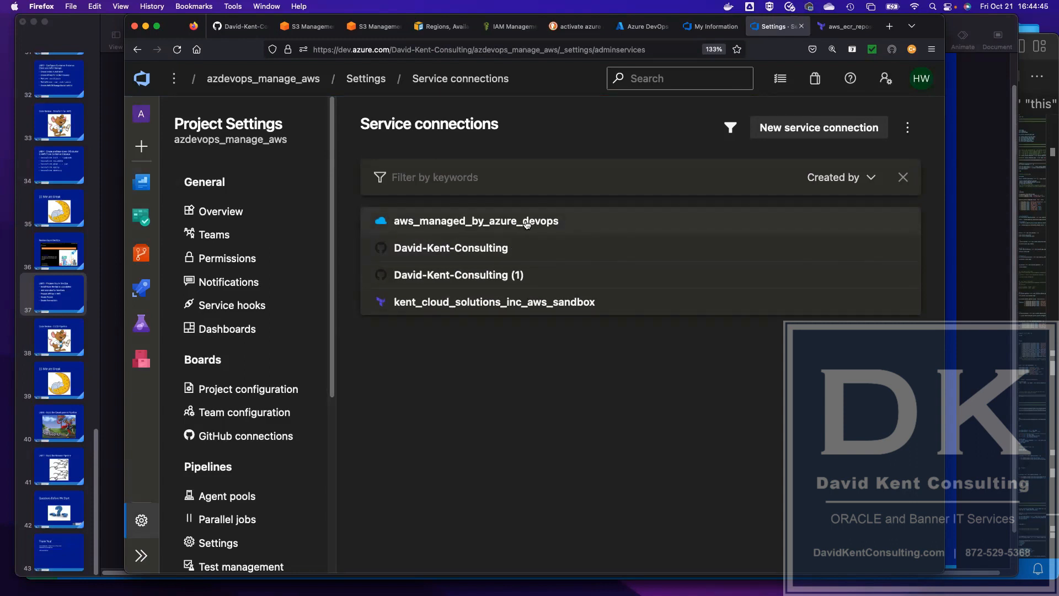
click(527, 223)
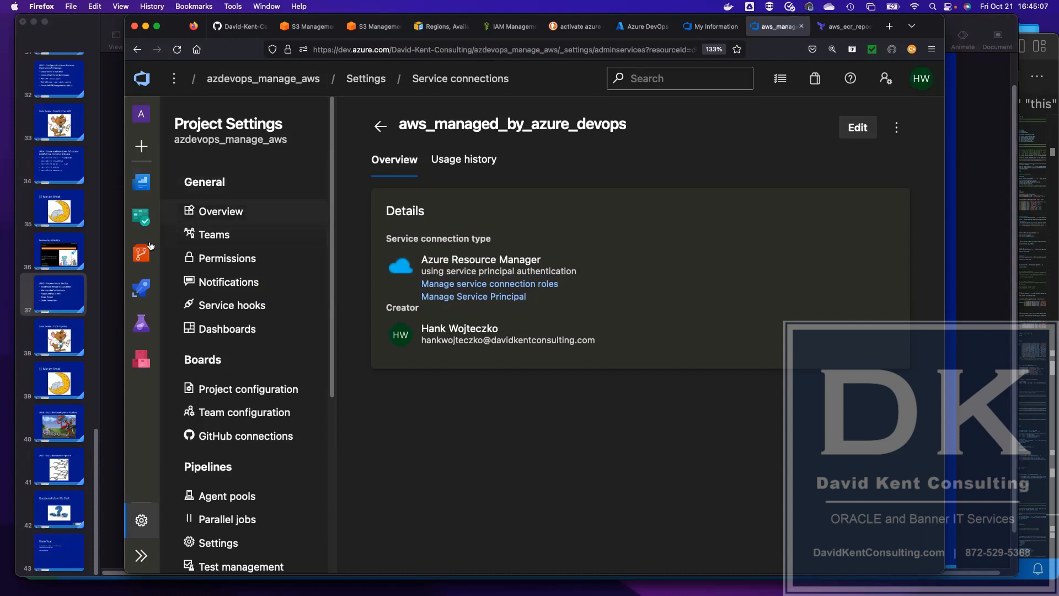
- View the pipelines of the azdevops_manage_aws project and check which actions the recently run pipeline offers
mouse_move(139, 288)
click(220, 312)
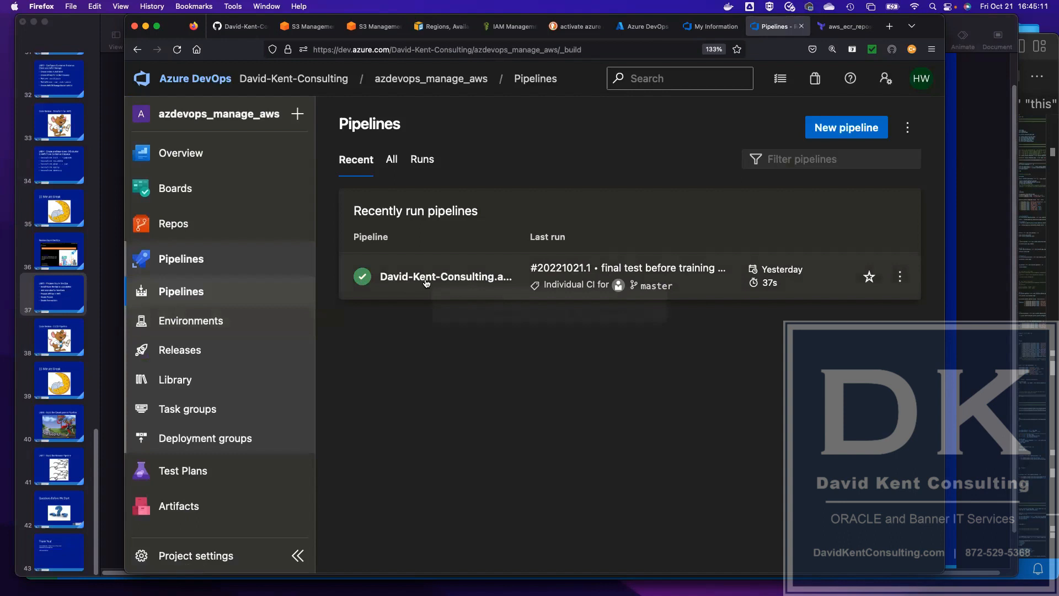
click(900, 276)
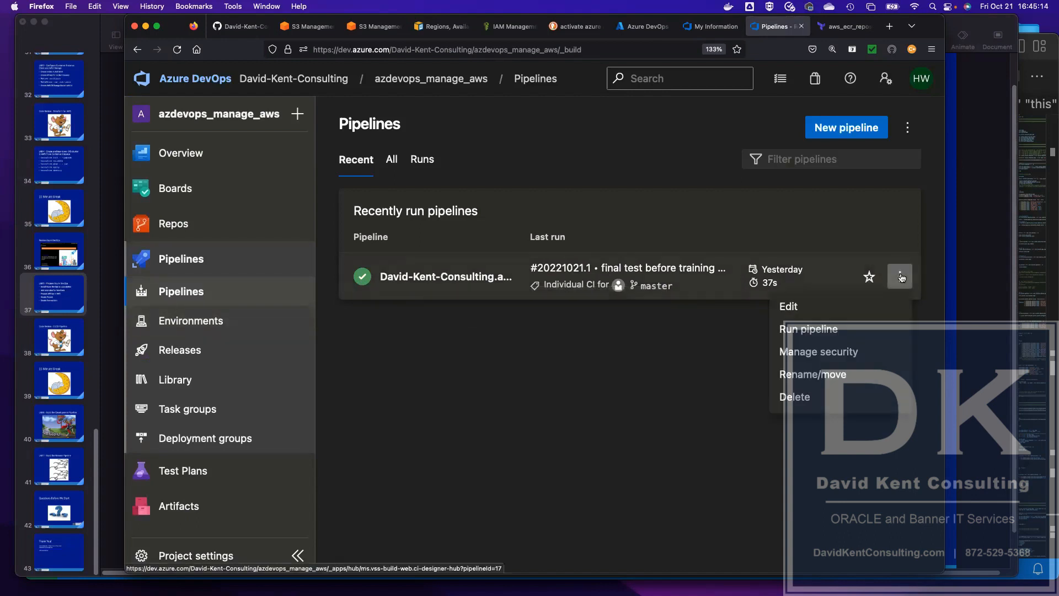
click(689, 373)
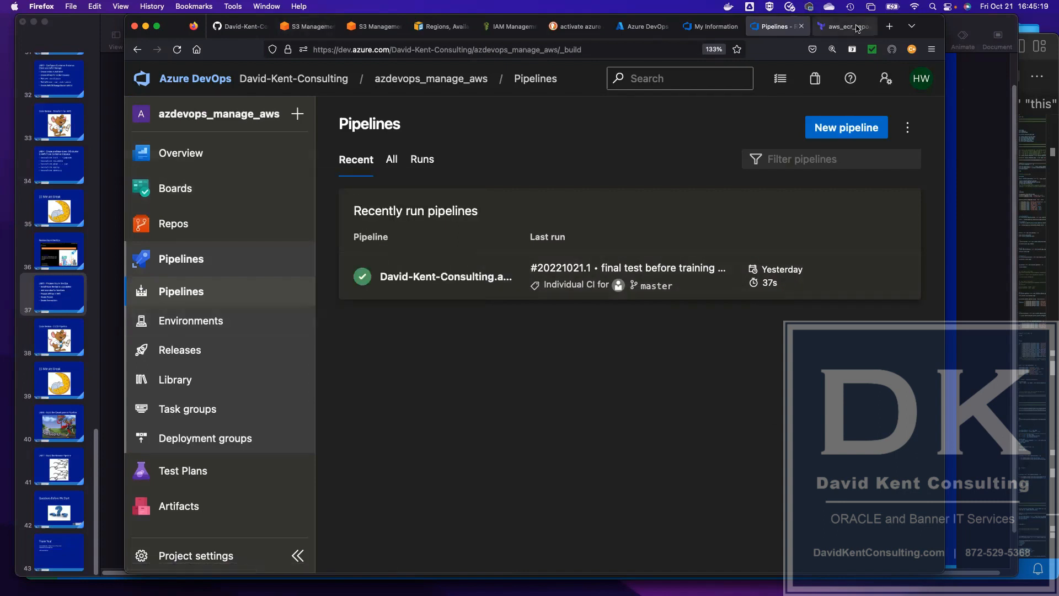
- Close the browser pages with the GitHub repository README, the second S3 bucket list and the IAM console
click(270, 26)
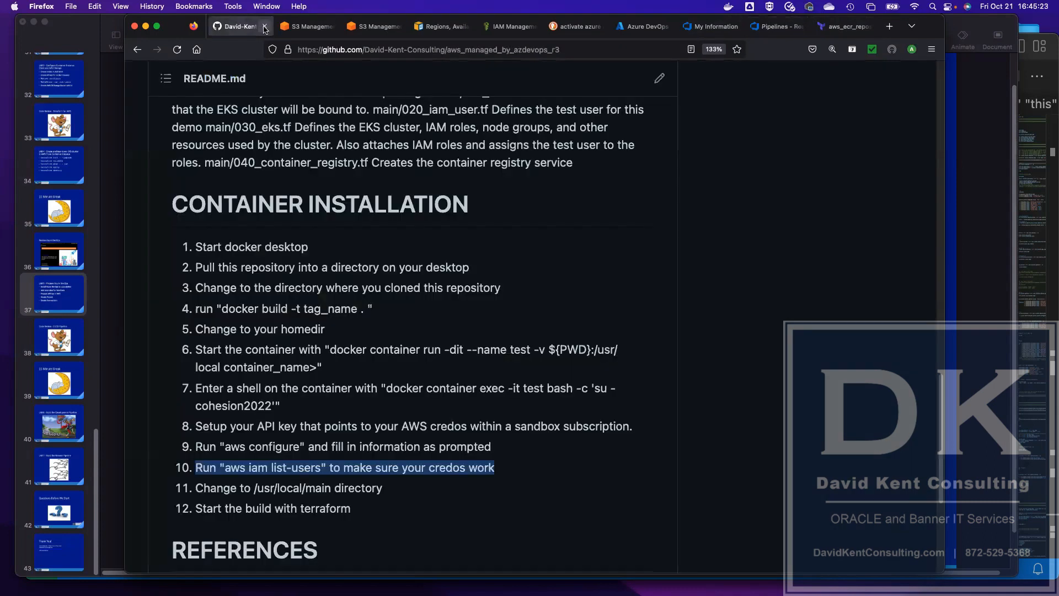
click(264, 27)
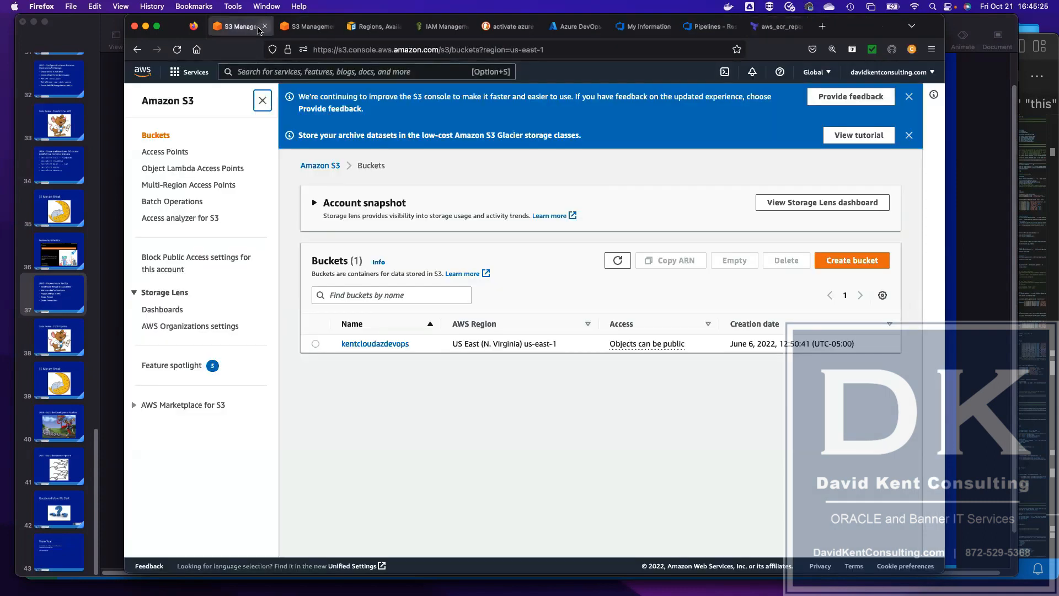
click(309, 26)
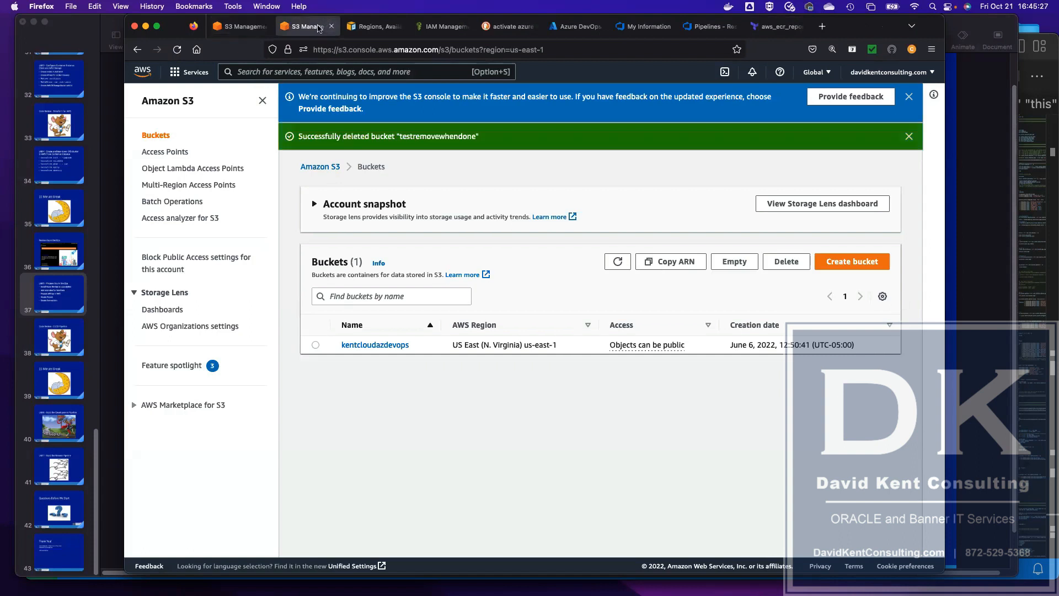
click(330, 26)
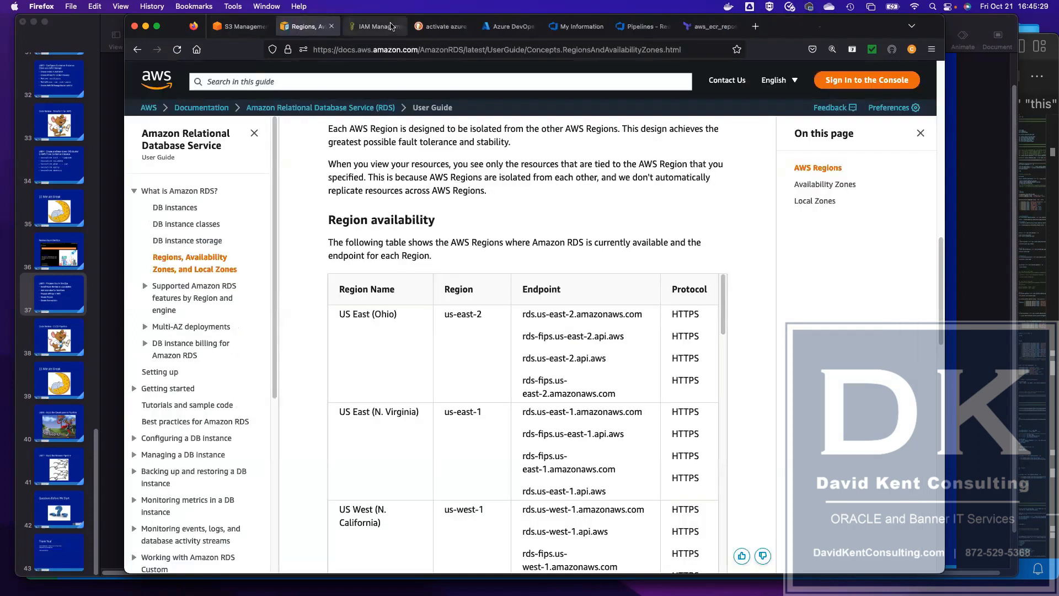
click(395, 27)
click(399, 27)
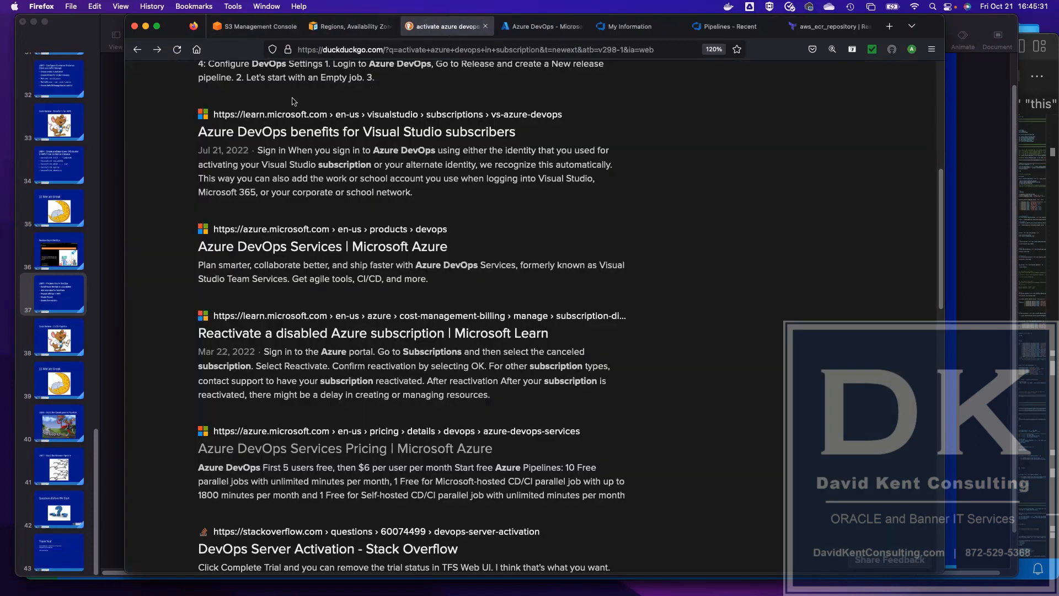
- Replace the earlier DuckDuckGo query and search for "azure devops marketplace"
scroll(290, 109, up, 7)
drag(389, 86, 74, 47)
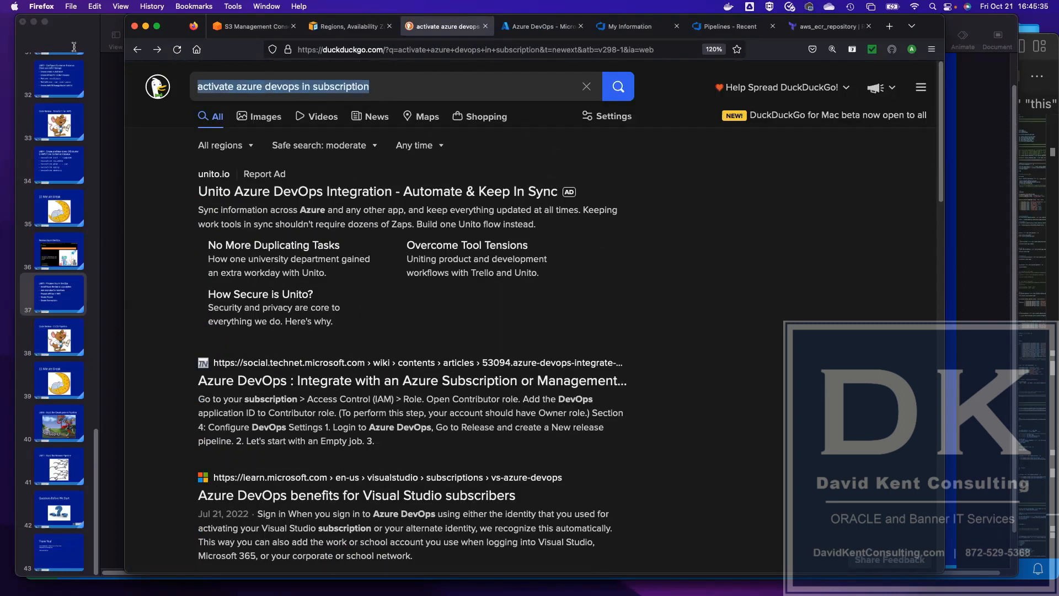
text(azure mar)
key(BackSpace)
key(BackSpace)
key(BackSpace)
key(BackSpace)
key(BackSpace)
key(BackSpace)
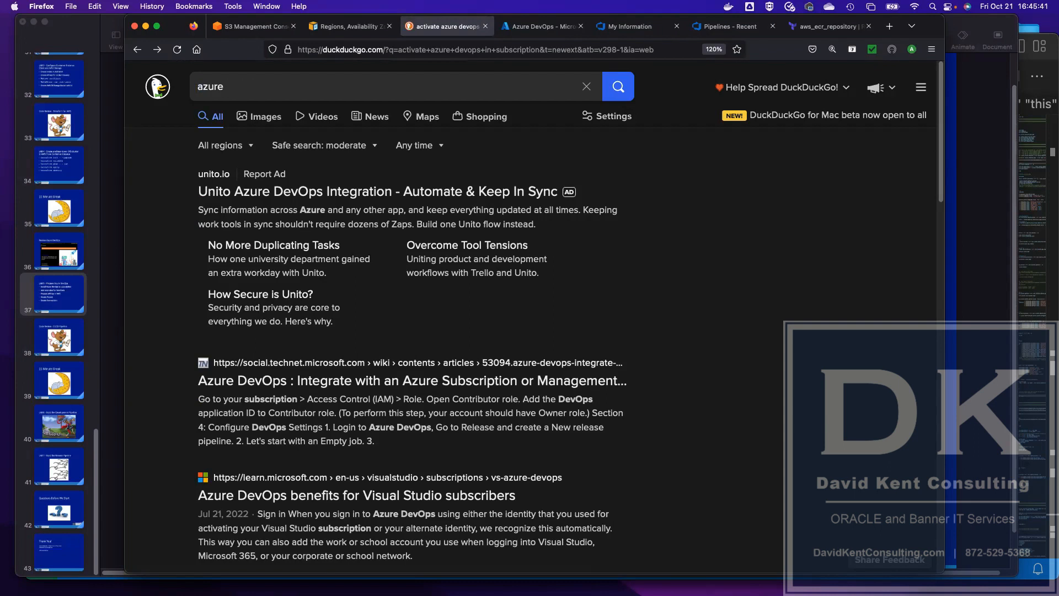
text(devops marketplace)
key(Return)
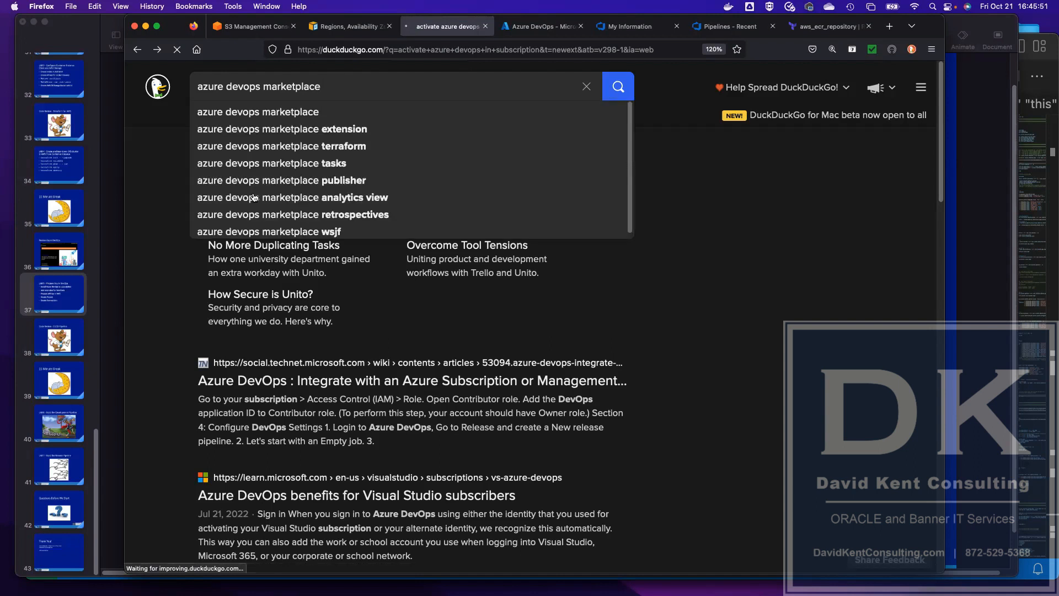
click(823, 276)
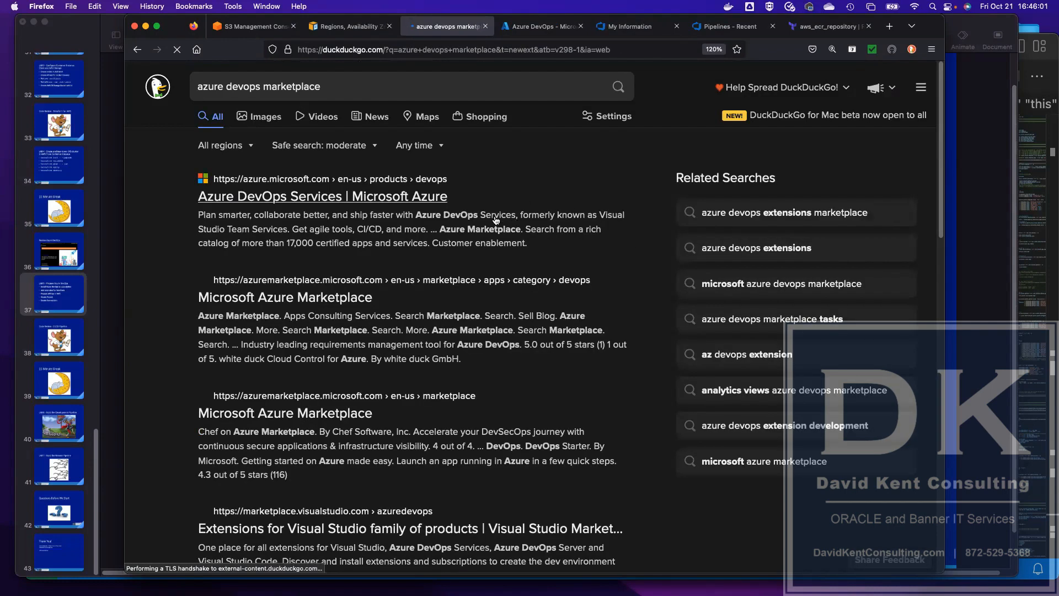
- Look through the DuckDuckGo results for a page listing Azure DevOps marketplace extensions
scroll(491, 218, down, 3)
scroll(493, 218, down, 2)
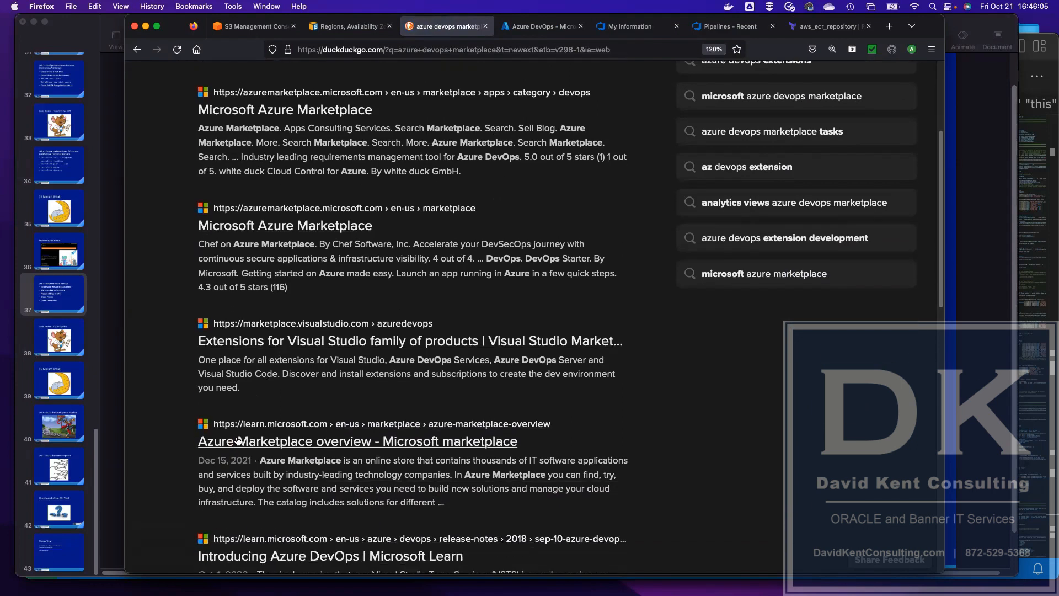
scroll(337, 427, down, 1)
scroll(337, 428, down, 3)
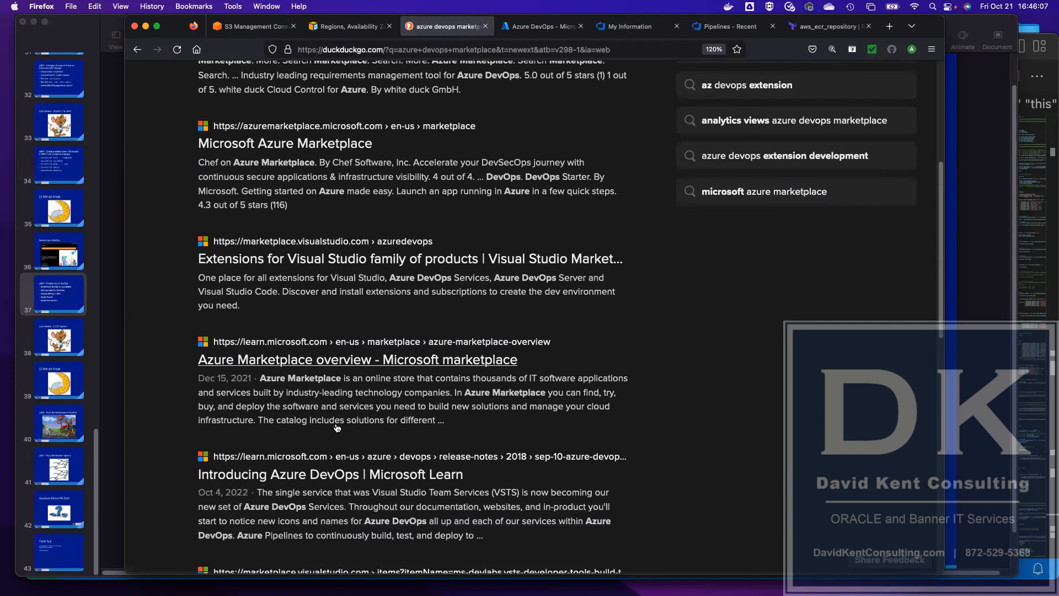
scroll(337, 428, down, 5)
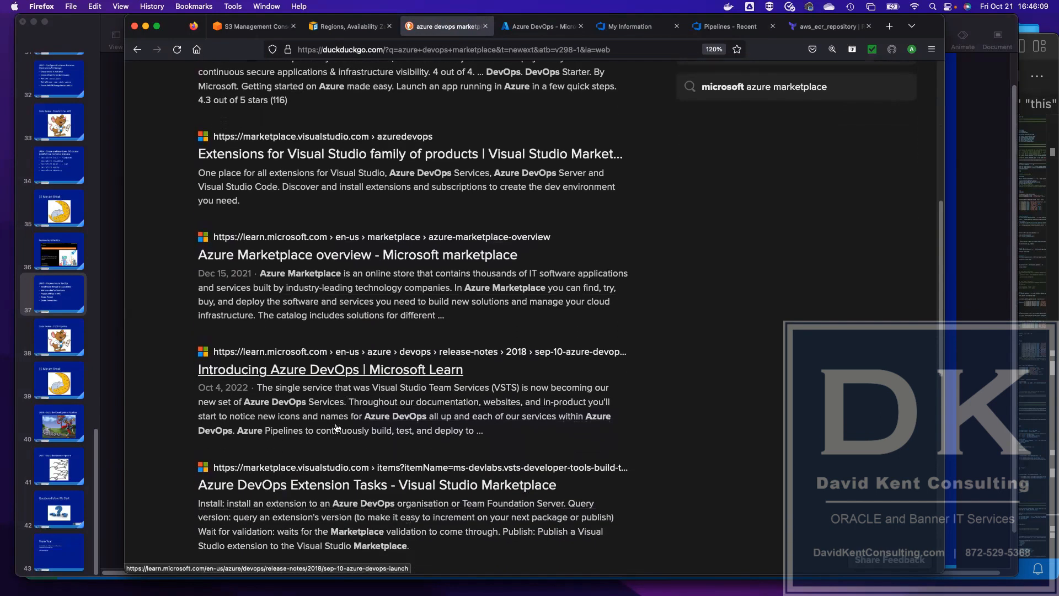
scroll(337, 428, down, 2)
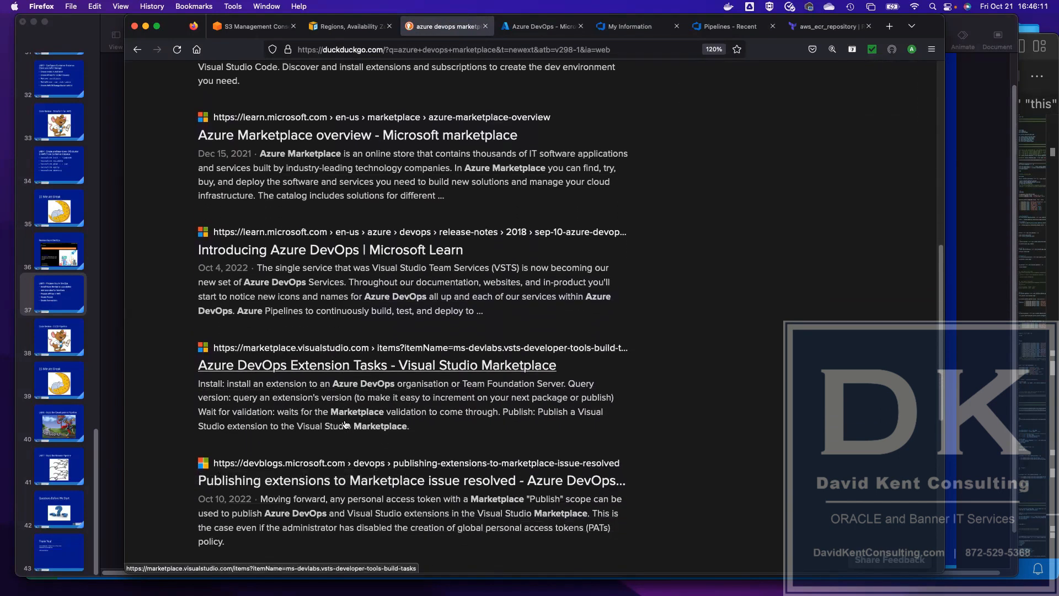
scroll(346, 424, up, 3)
scroll(346, 424, up, 10)
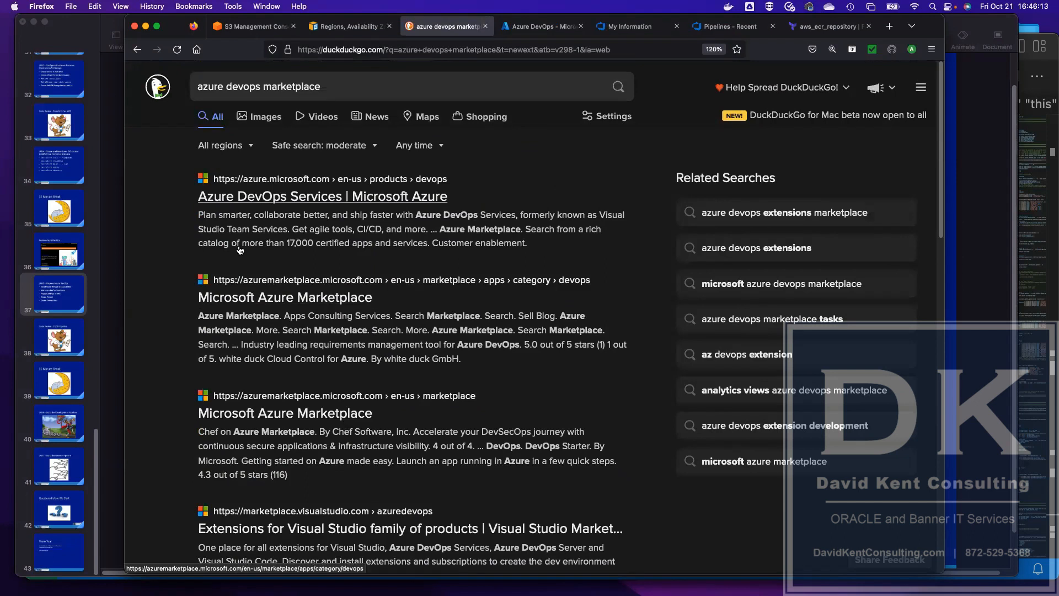
- Go to google.com and search for "azure devops marketplace"
click(411, 51)
text(google.com/)
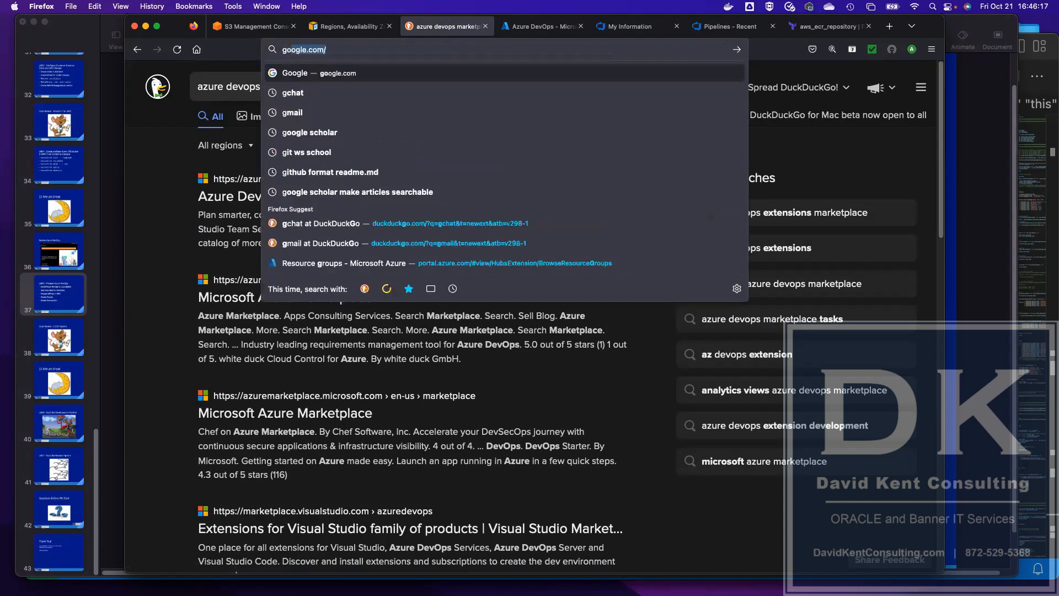
key(Return)
text(azure devops)
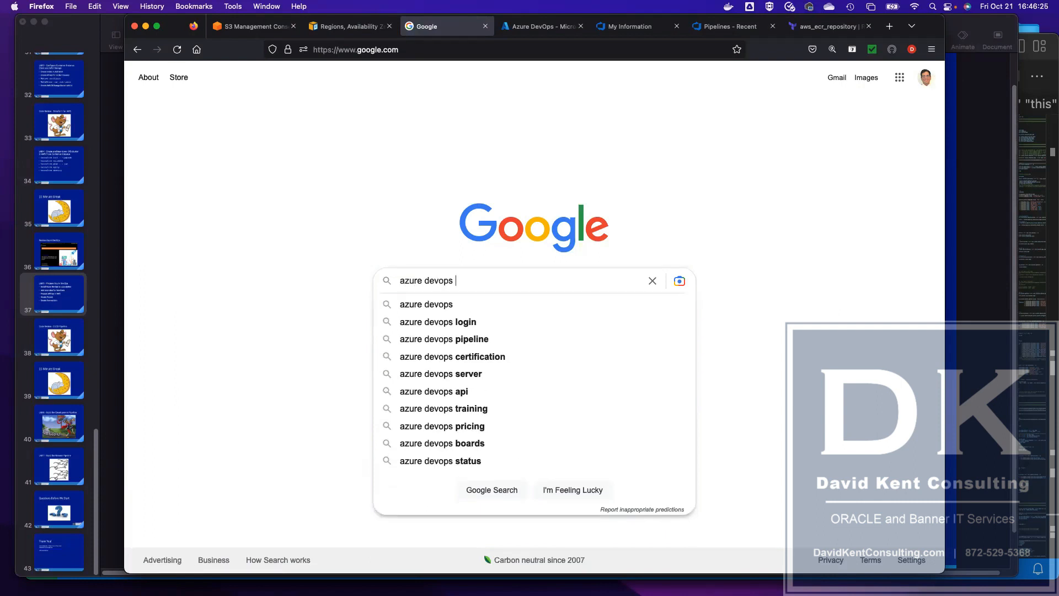
text( mark)
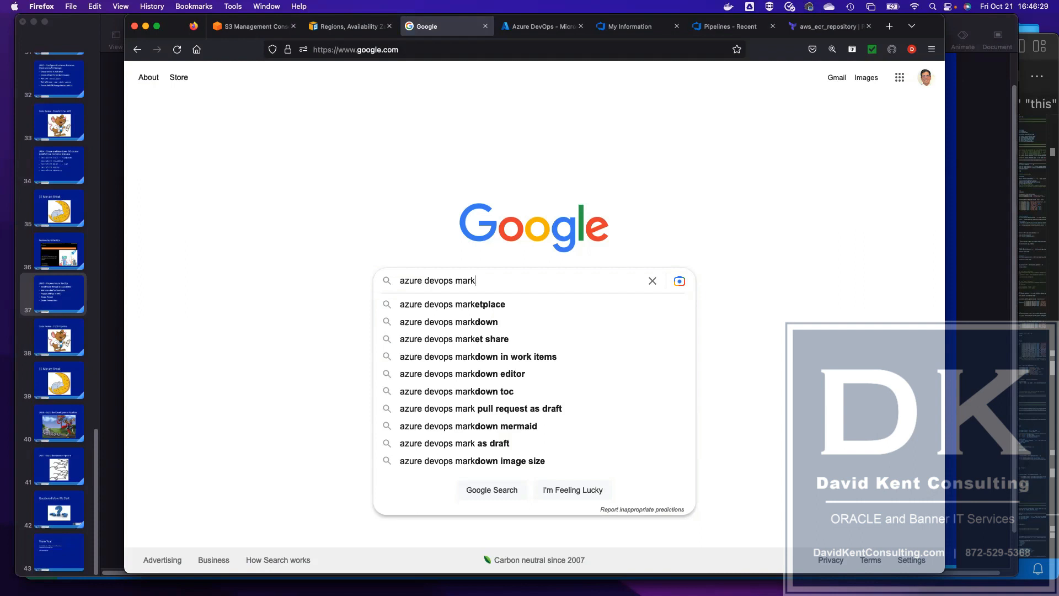
key(Down)
key(Return)
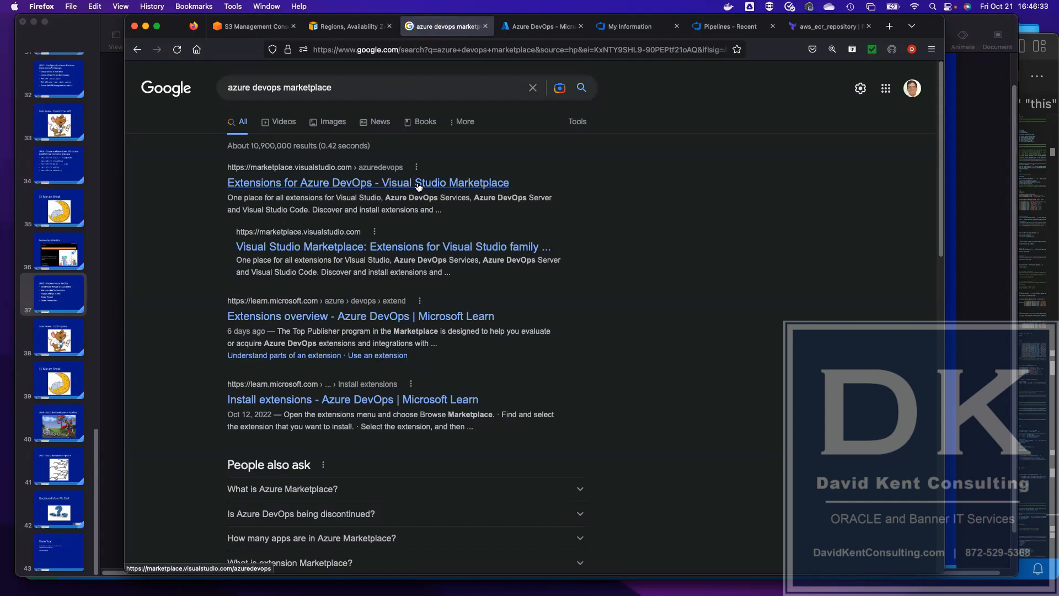
- Open the Extensions for Azure DevOps page of the Visual Studio Marketplace and search it for "terraform"
click(465, 185)
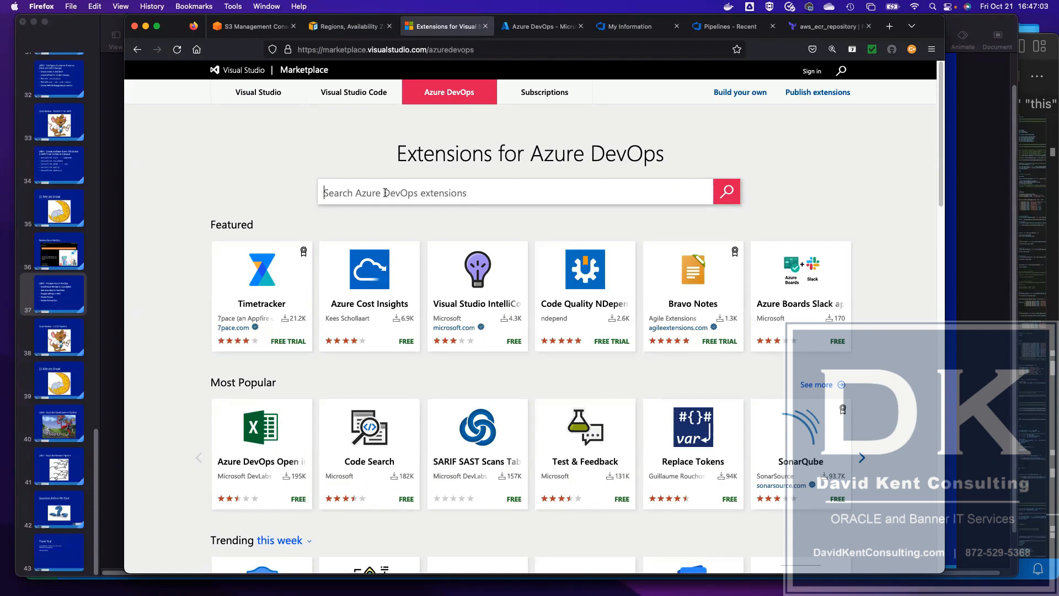
text(terraform)
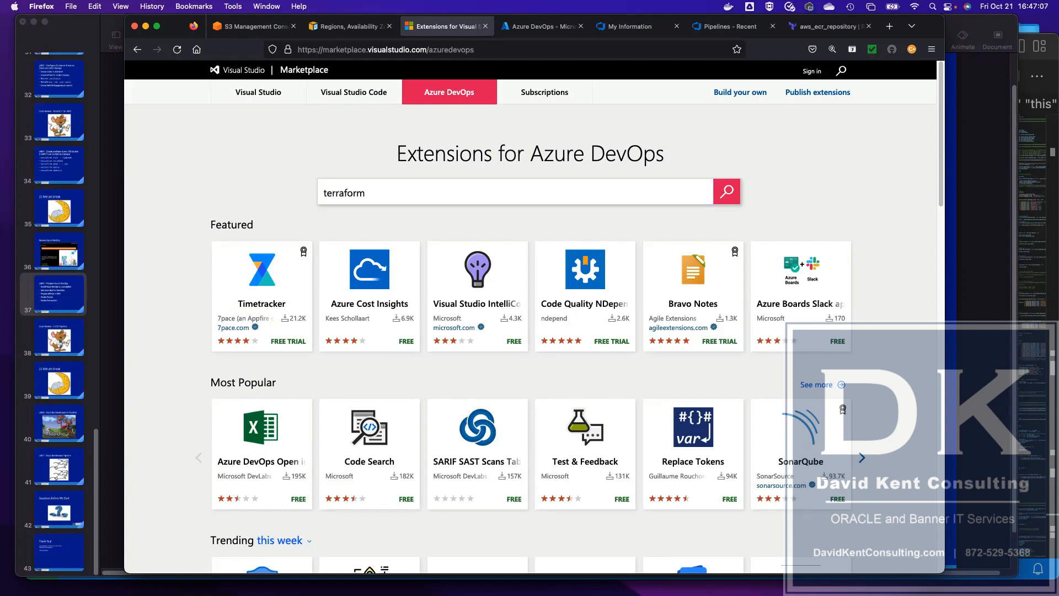
key(Return)
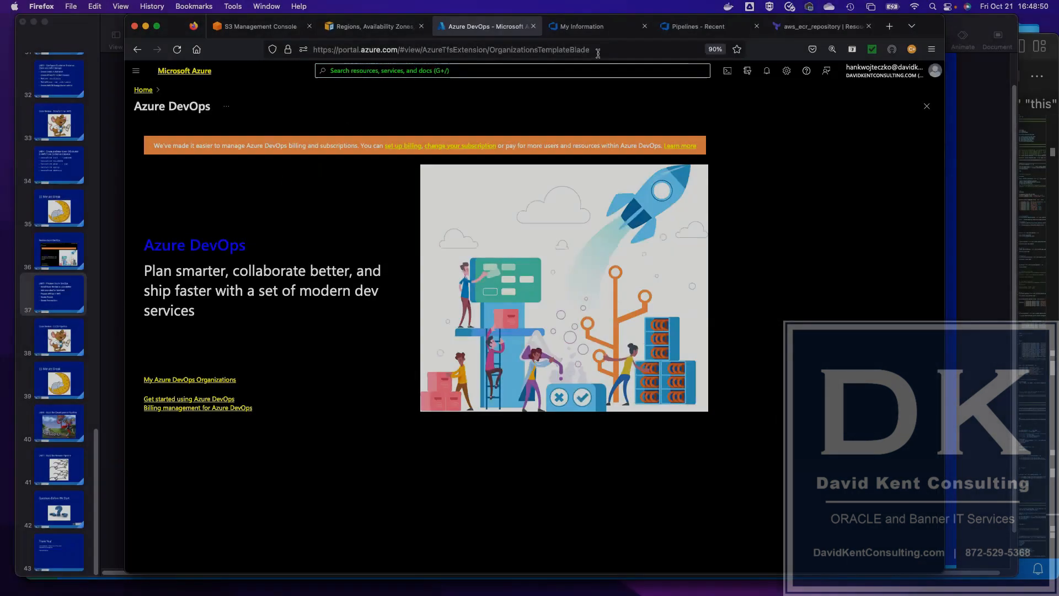
- Return to the azdevops_manage_aws pipelines and open the aws_managed_by_azdevops_r3 pipeline for editing
click(692, 25)
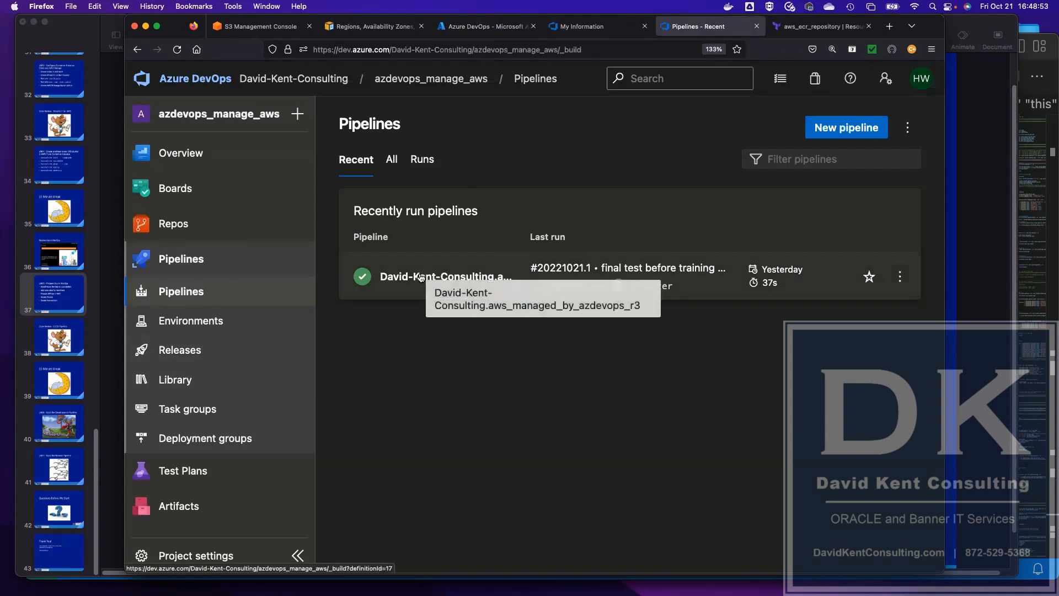
click(900, 276)
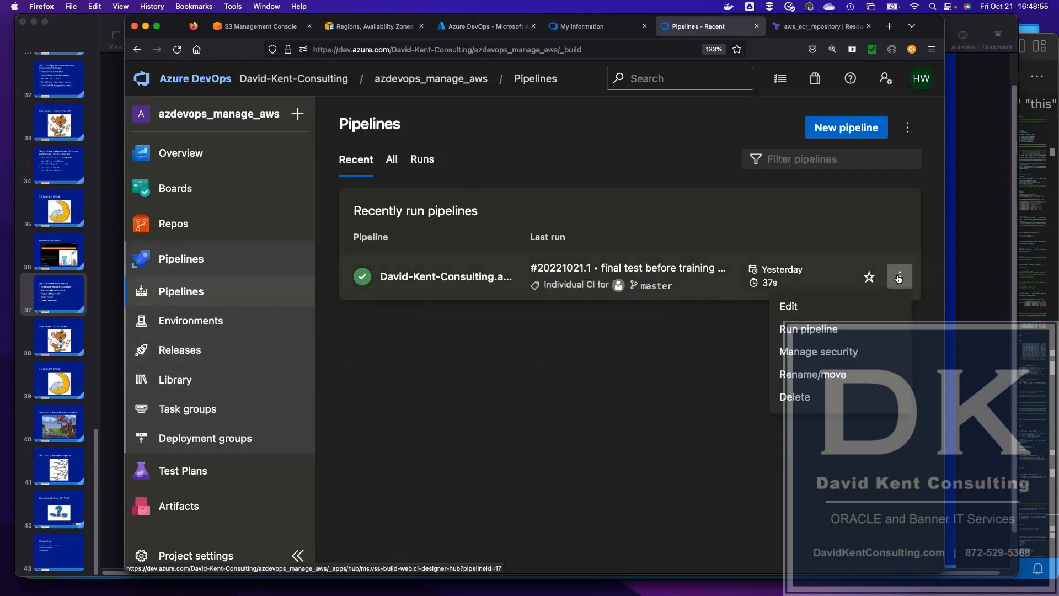
click(814, 307)
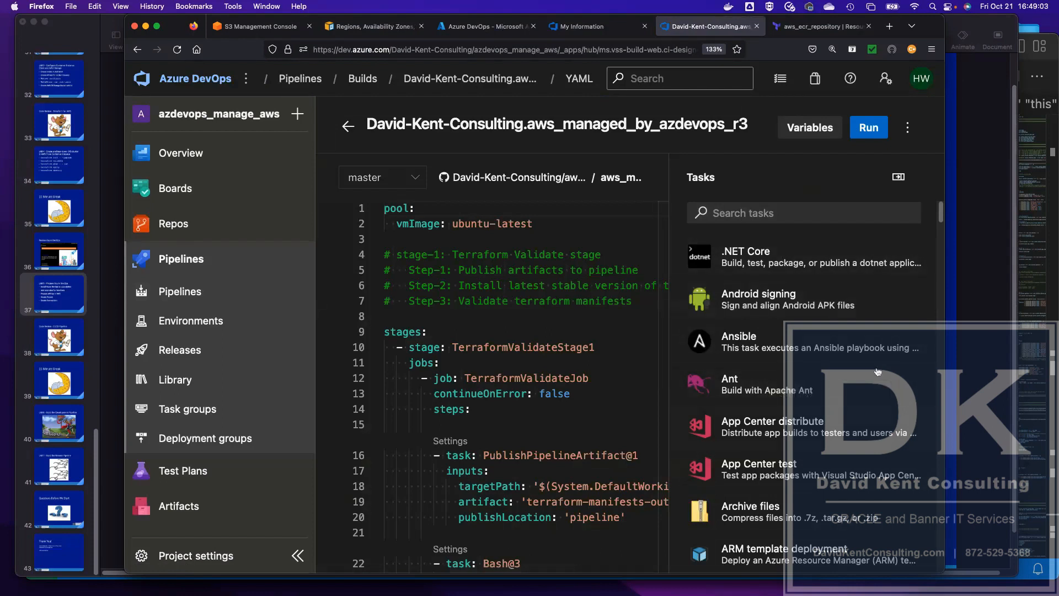
- Search the pipeline tasks for "terra", open the Terraform task and look through its settings
click(737, 211)
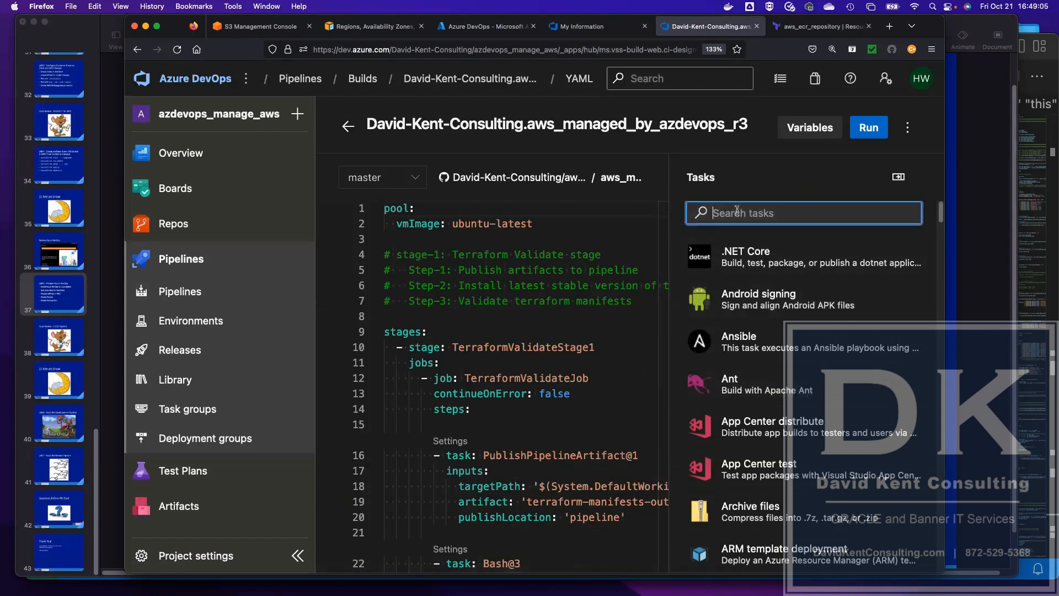
text(terra)
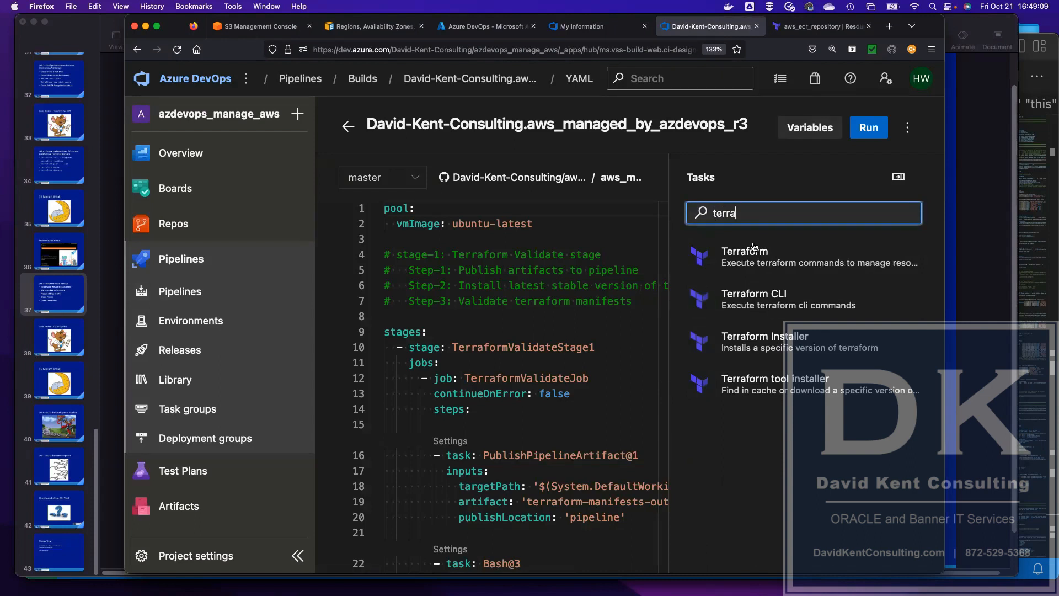
click(812, 265)
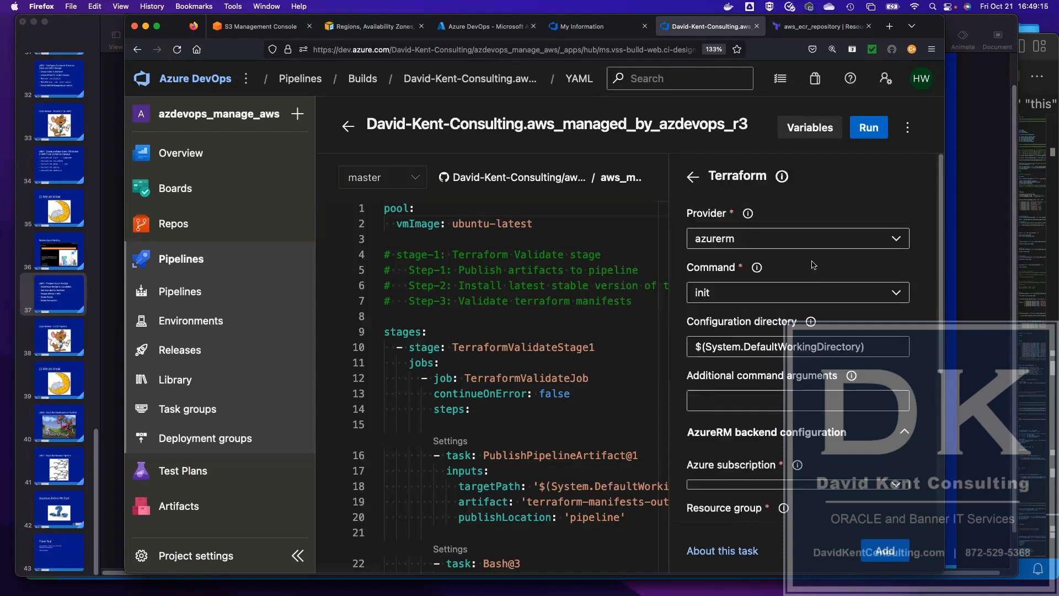
scroll(812, 266, down, 5)
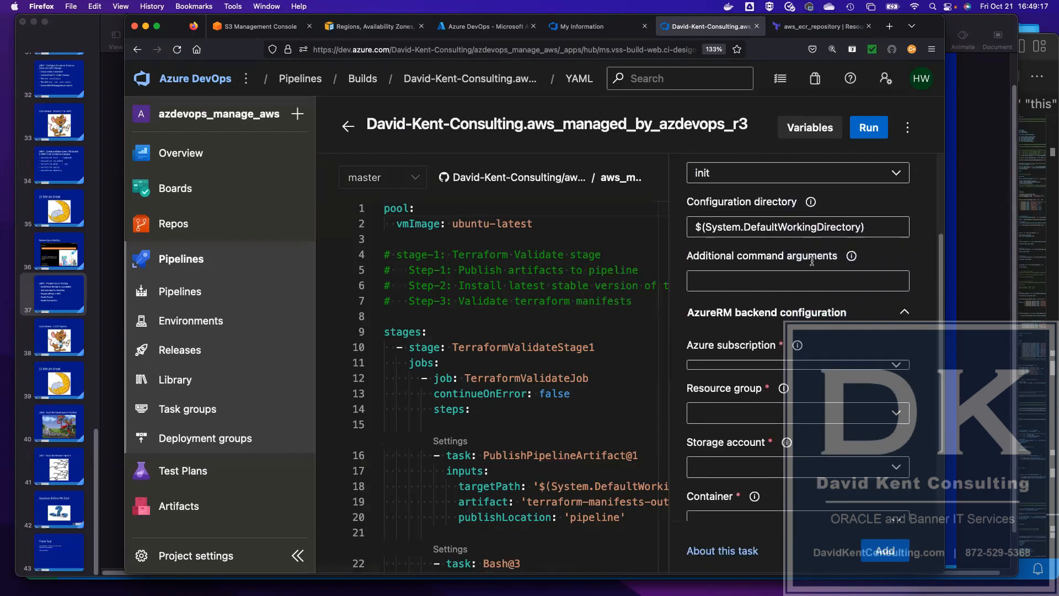
scroll(812, 265, up, 5)
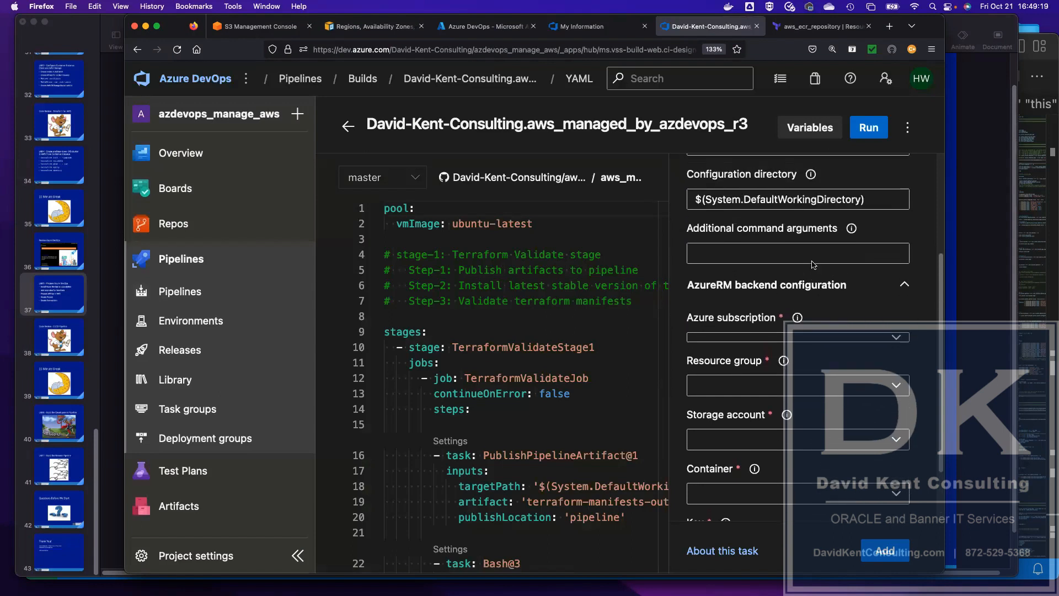
scroll(813, 266, down, 4)
scroll(813, 265, up, 5)
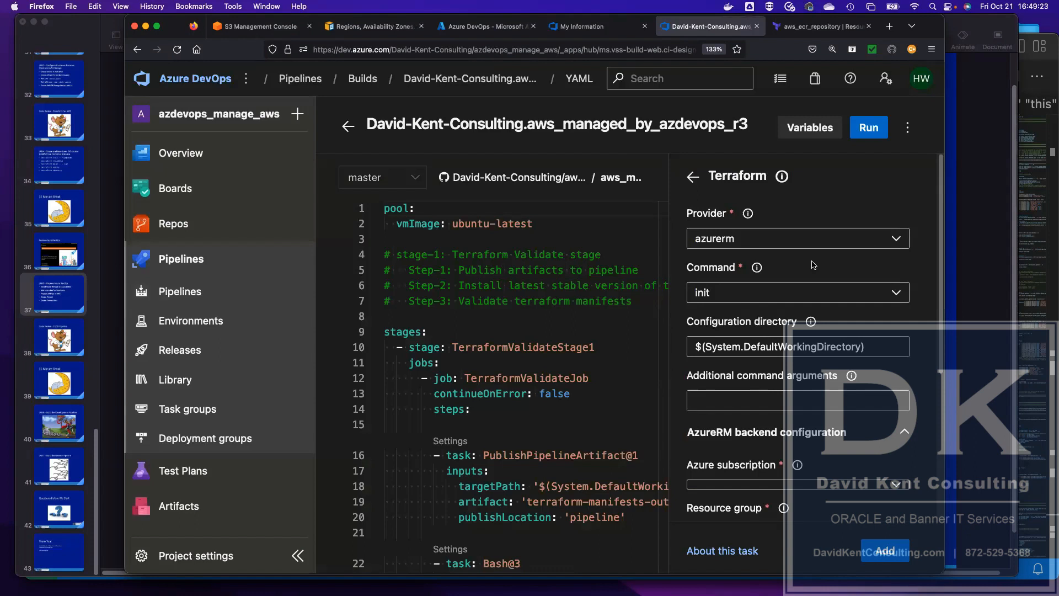
- Choose aws as the Terraform task's provider, check the available Amazon Web Services connections, and leave the task without adding it
click(895, 239)
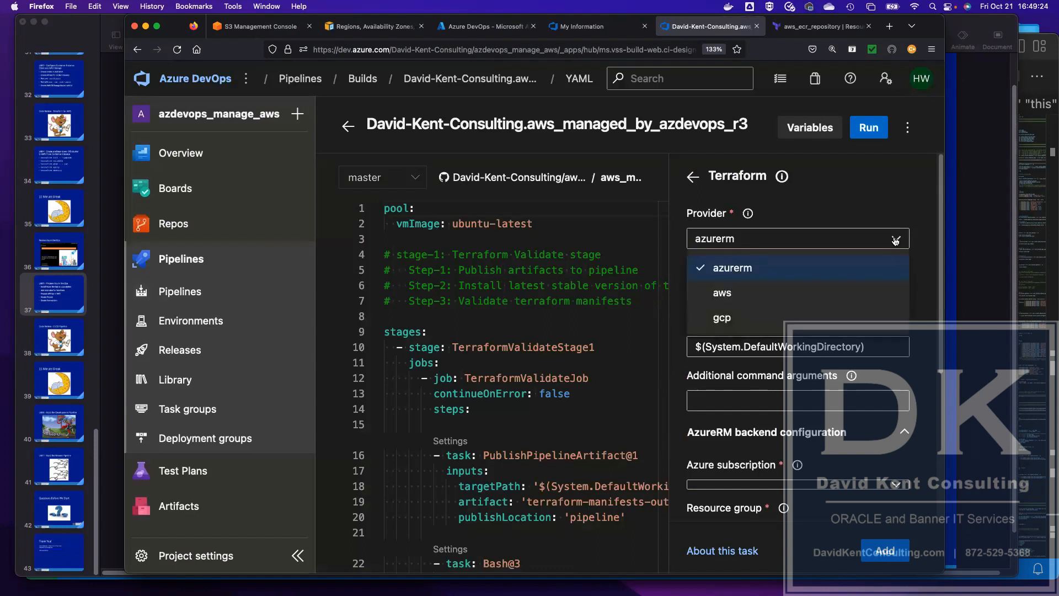
click(717, 294)
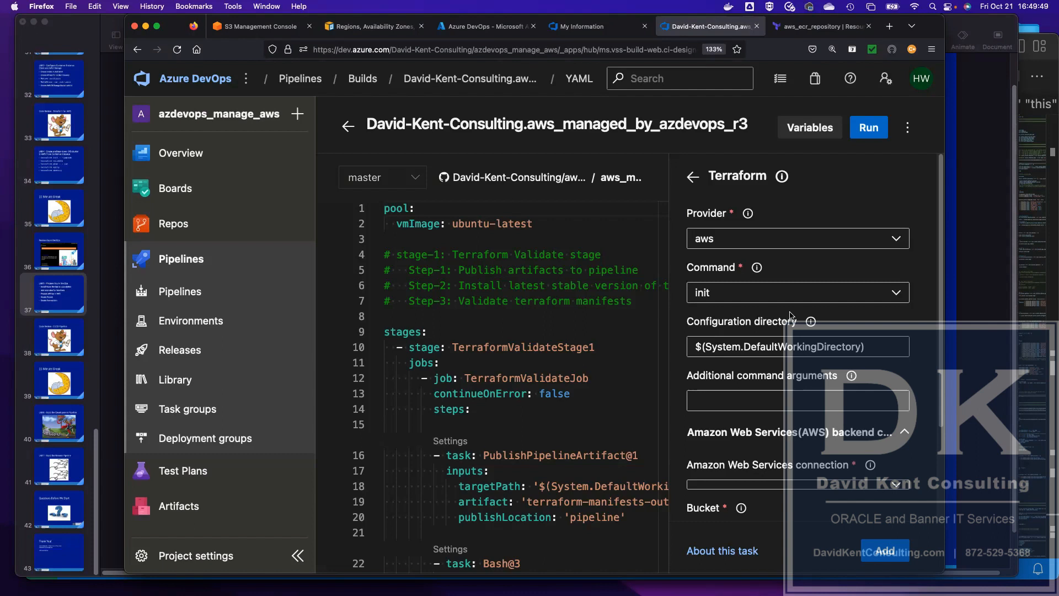
click(792, 484)
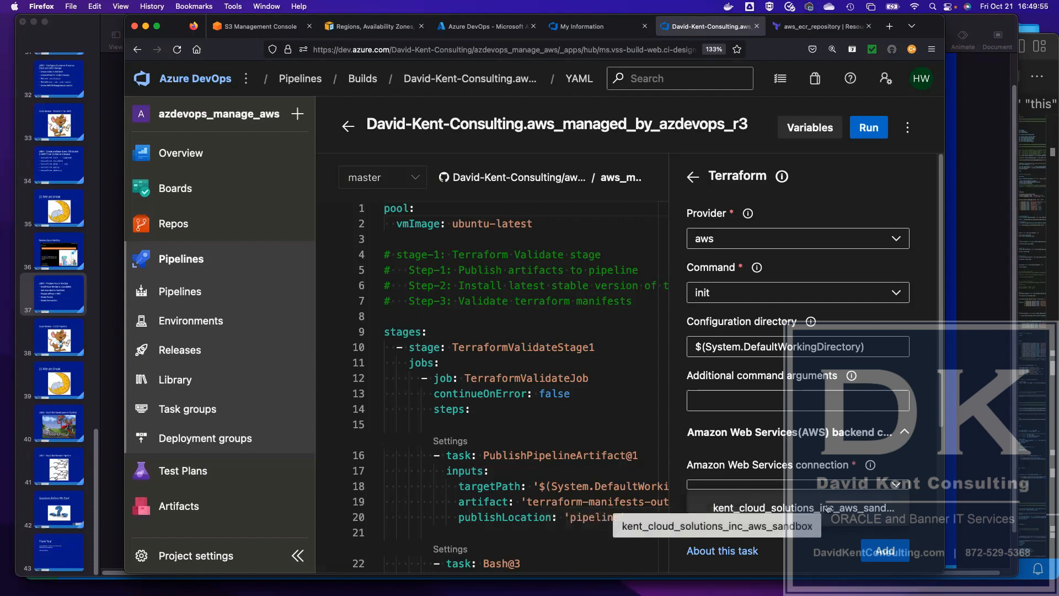
click(863, 181)
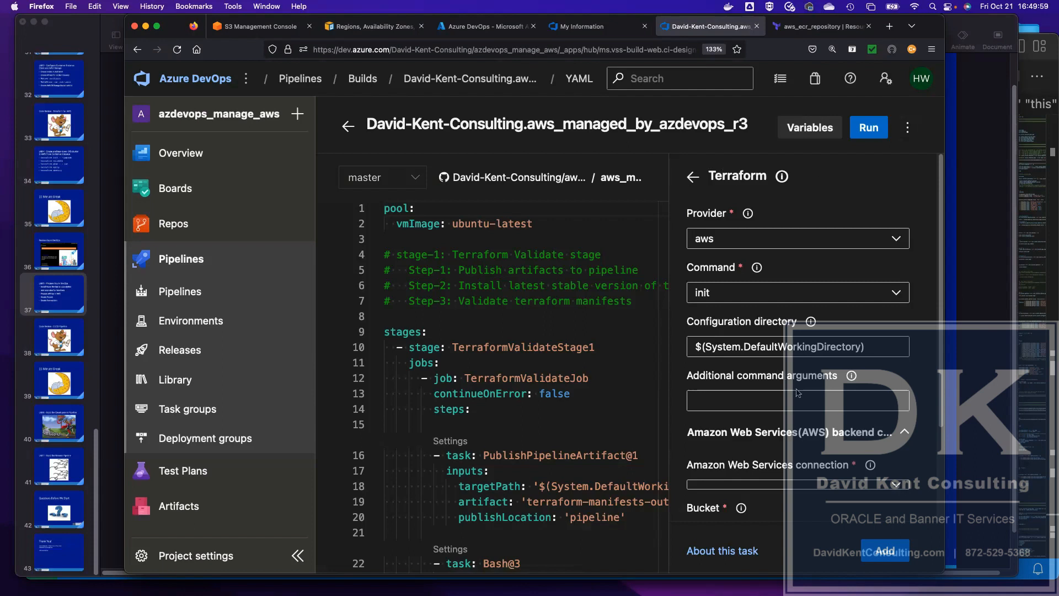
click(693, 176)
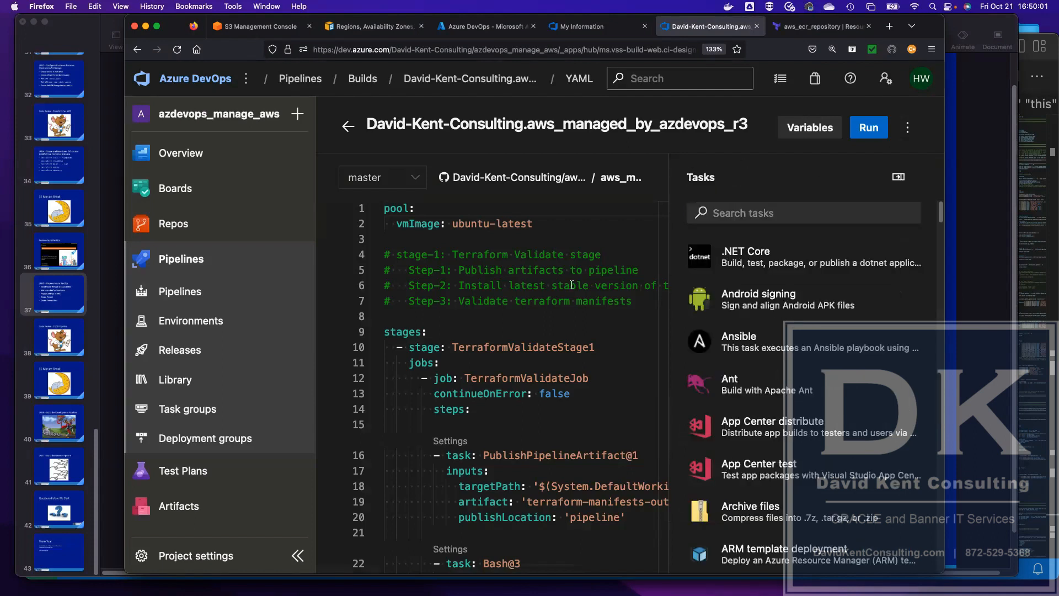
- Hide the task assistant and highlight the YAML lines from the stages keyword to the steps keyword
click(898, 177)
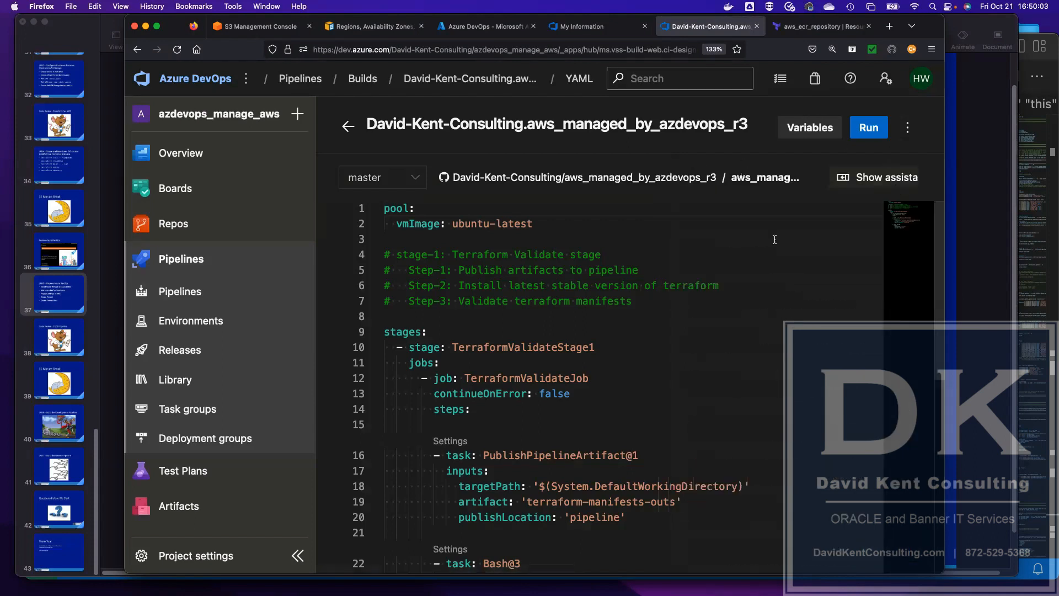
scroll(695, 349, down, 5)
scroll(695, 349, up, 2)
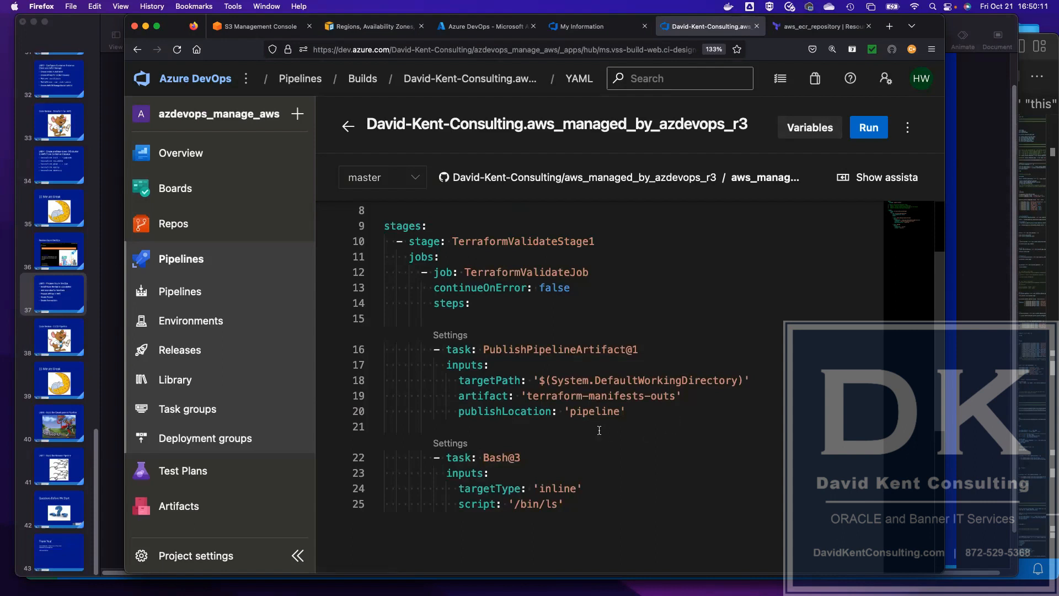
drag(491, 305, 380, 226)
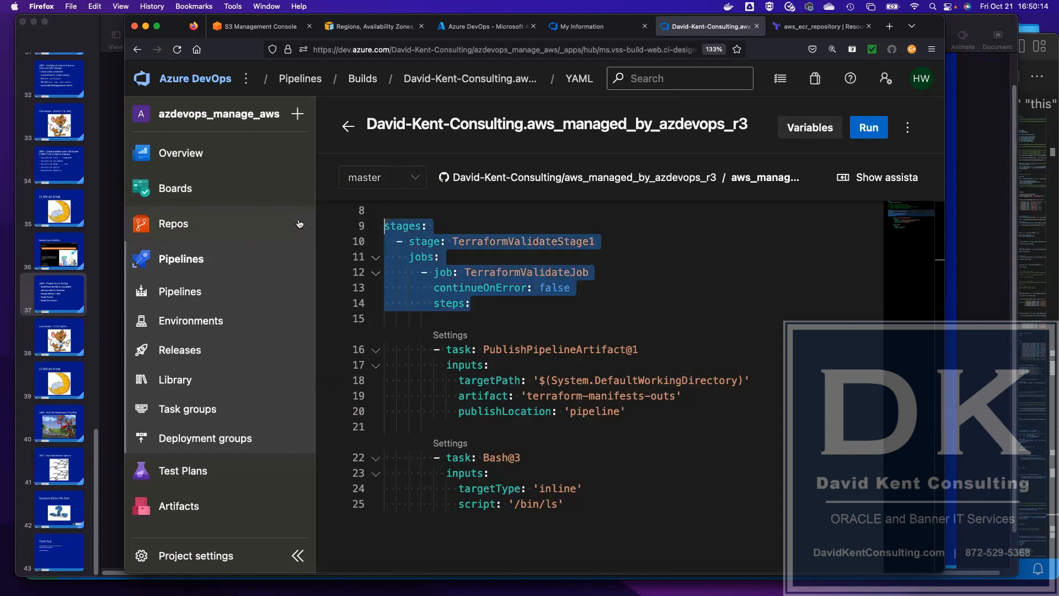
click(611, 278)
- Highlight the pool definition and the stage name TerraformValidateStage1, and review the job's tasks in the pipeline YAML
scroll(585, 253, up, 4)
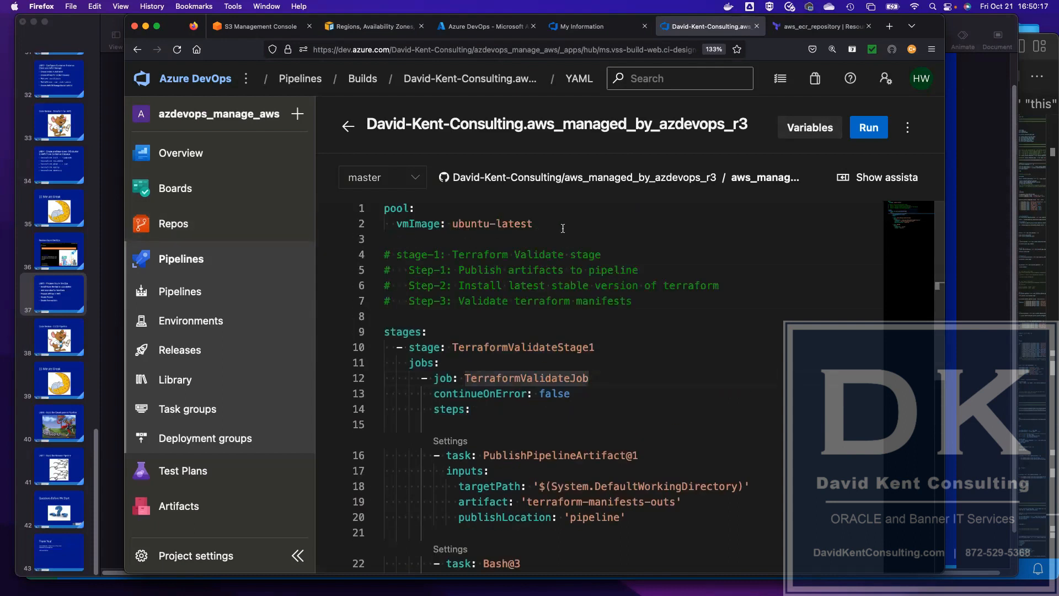
drag(533, 223, 335, 199)
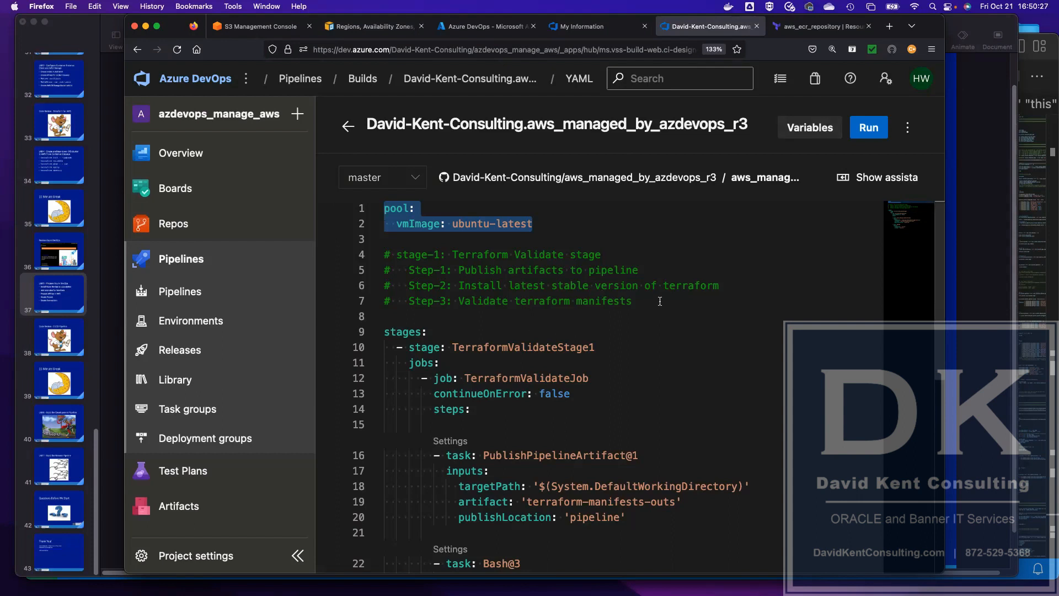
scroll(637, 322, down, 2)
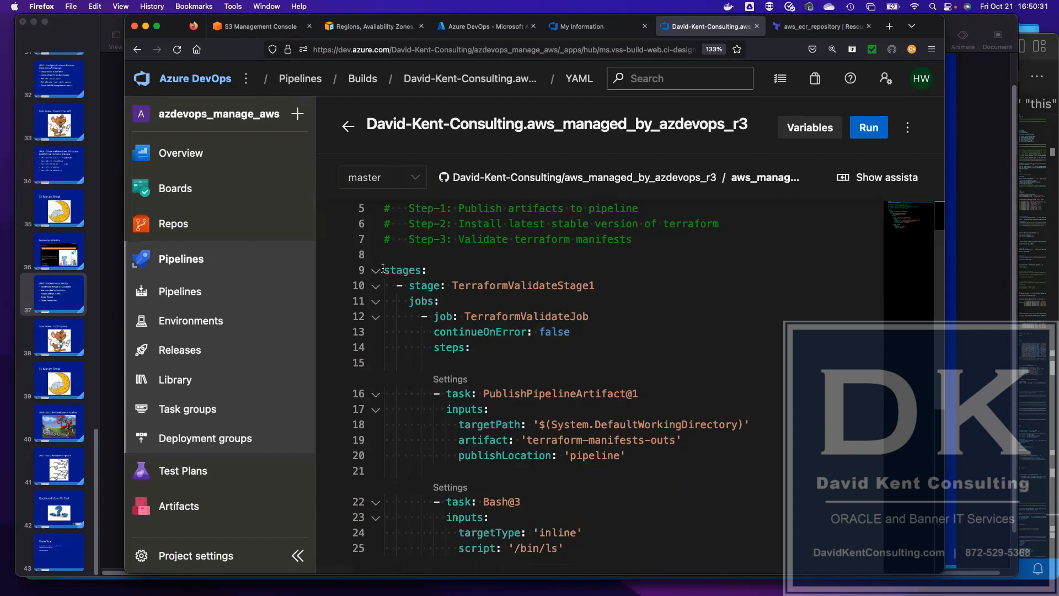
mouse_move(399, 274)
drag(596, 286, 451, 285)
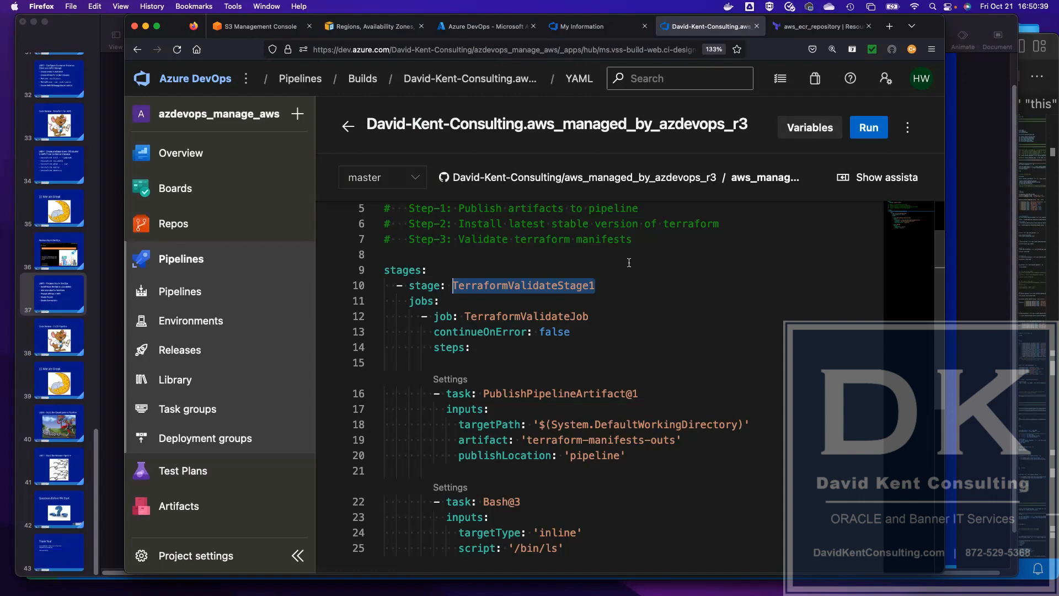
scroll(629, 262, down, 3)
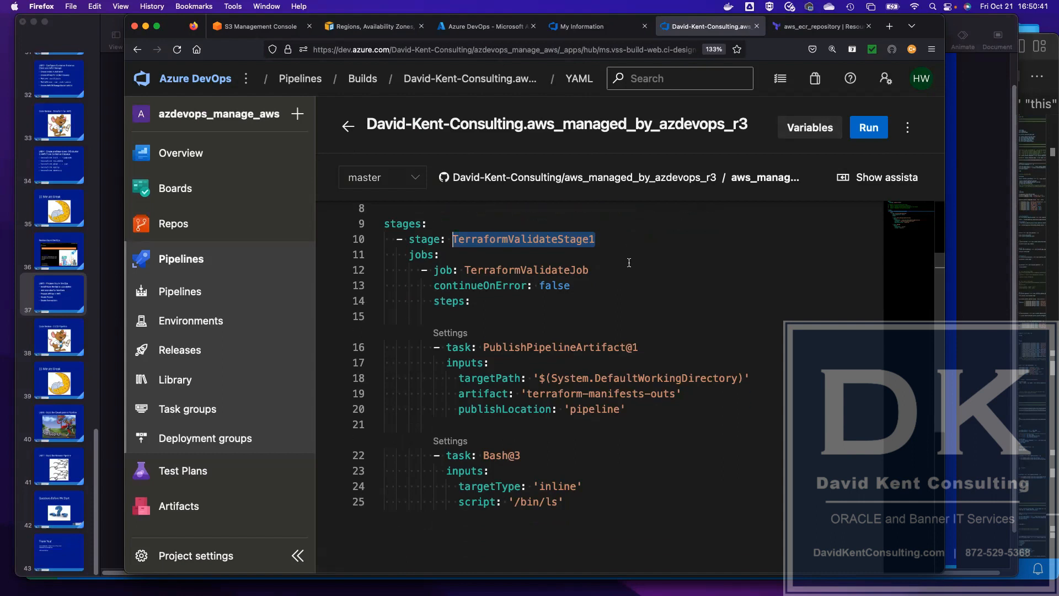
scroll(628, 263, down, 2)
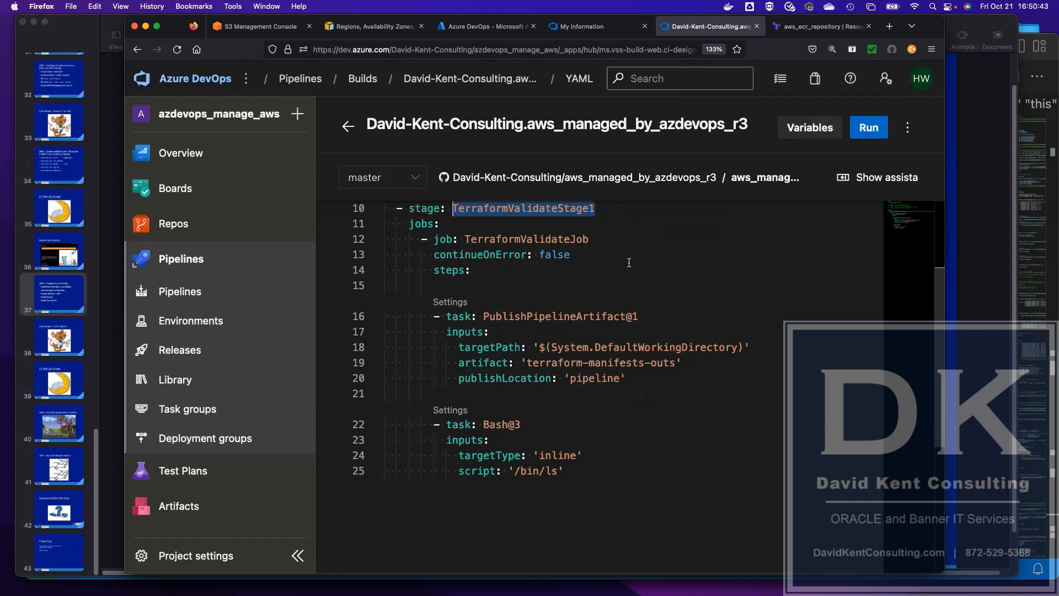
- Highlight the PublishPipelineArtifact@1 task name and the whole Bash@3 task in the pipeline YAML
drag(647, 317, 480, 318)
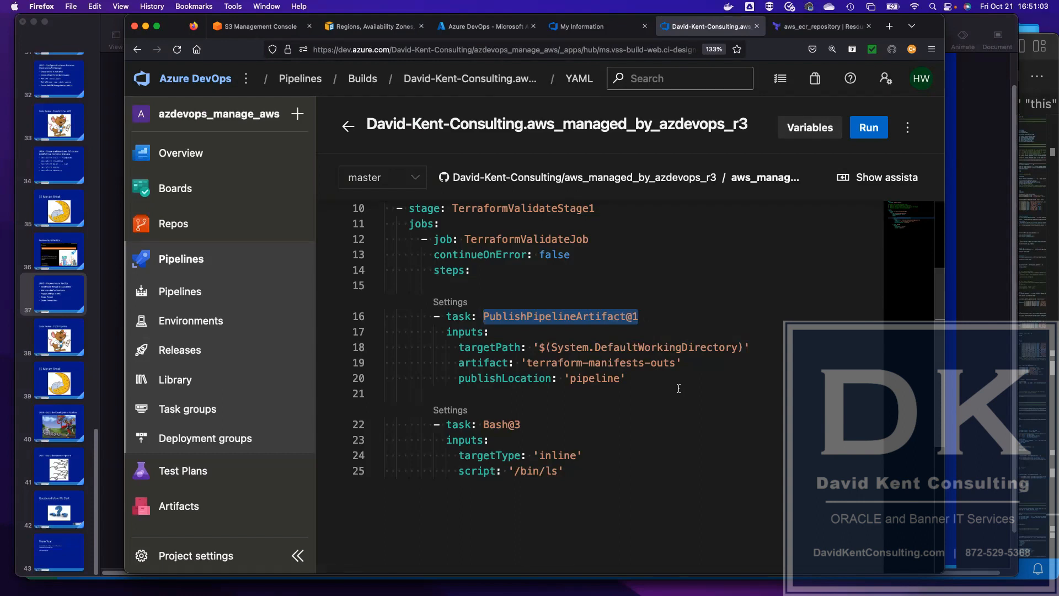
scroll(678, 388, down, 1)
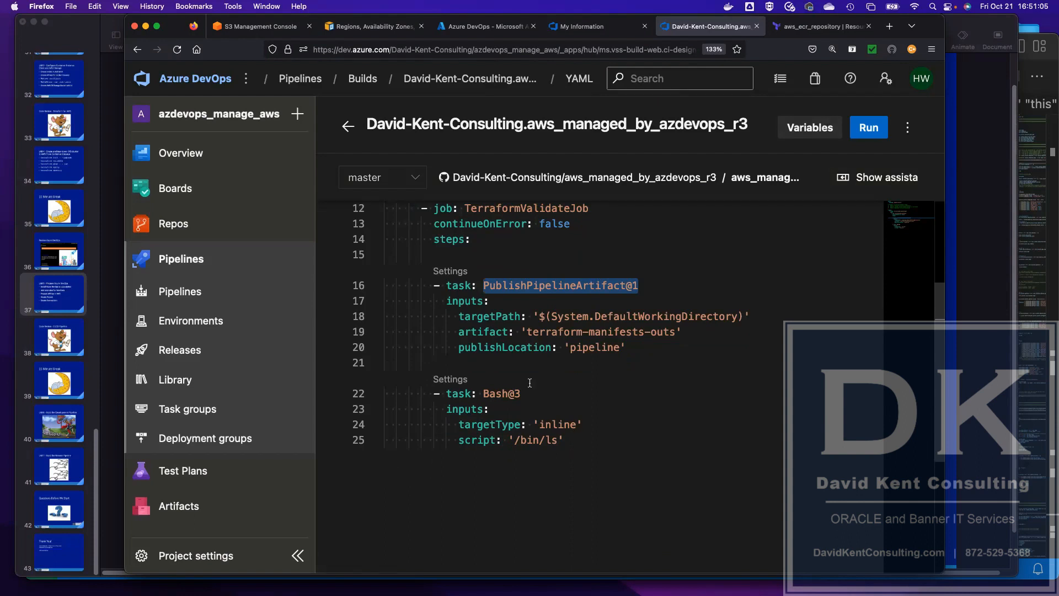
drag(593, 443, 377, 397)
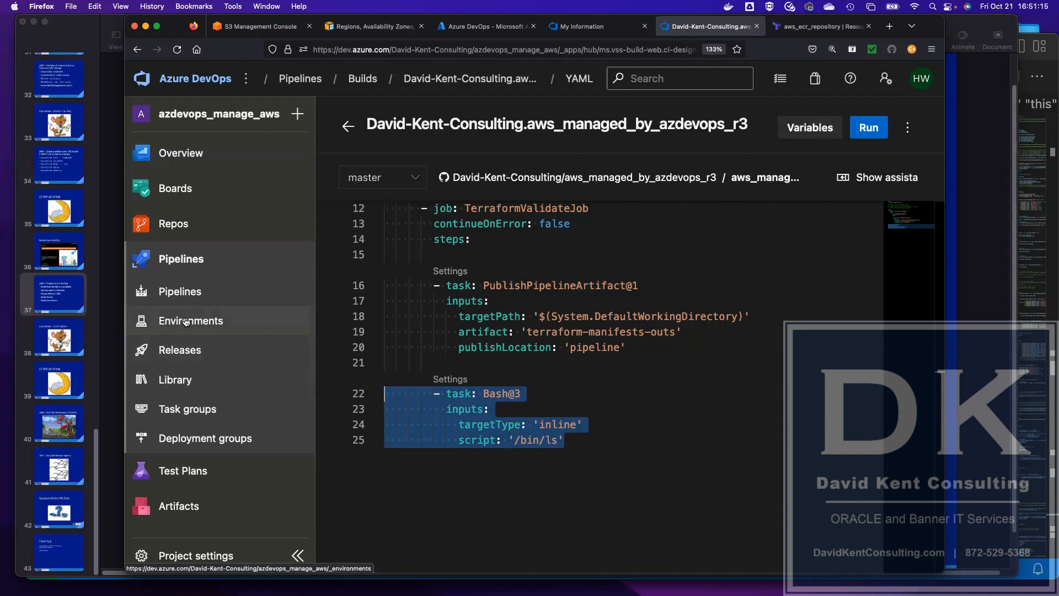
- Start a new pipeline with GitHub as the code source, authenticating with the signed-in Microsoft account
click(176, 258)
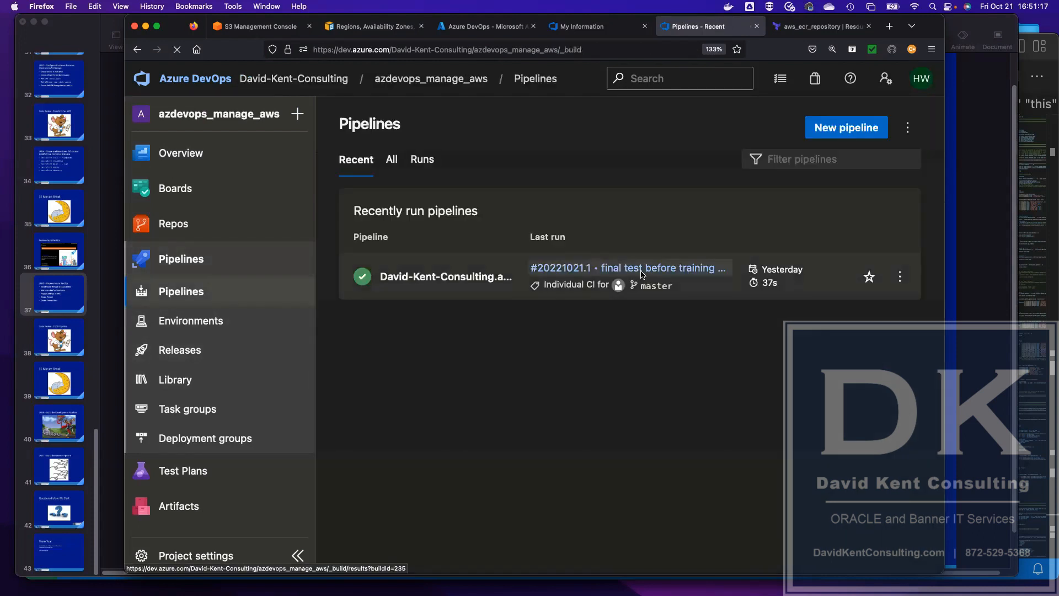
click(857, 126)
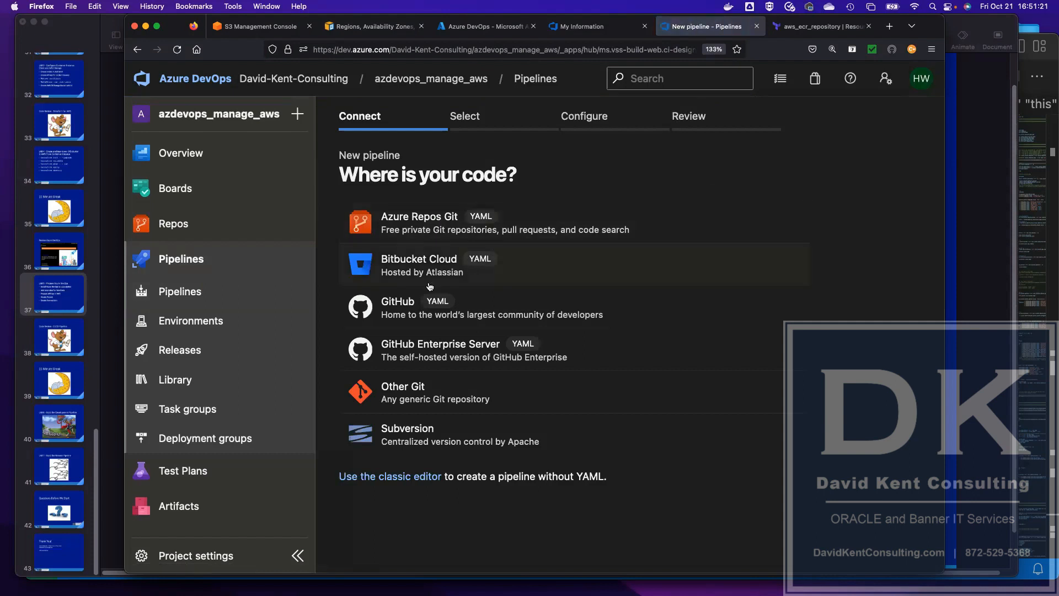
click(415, 312)
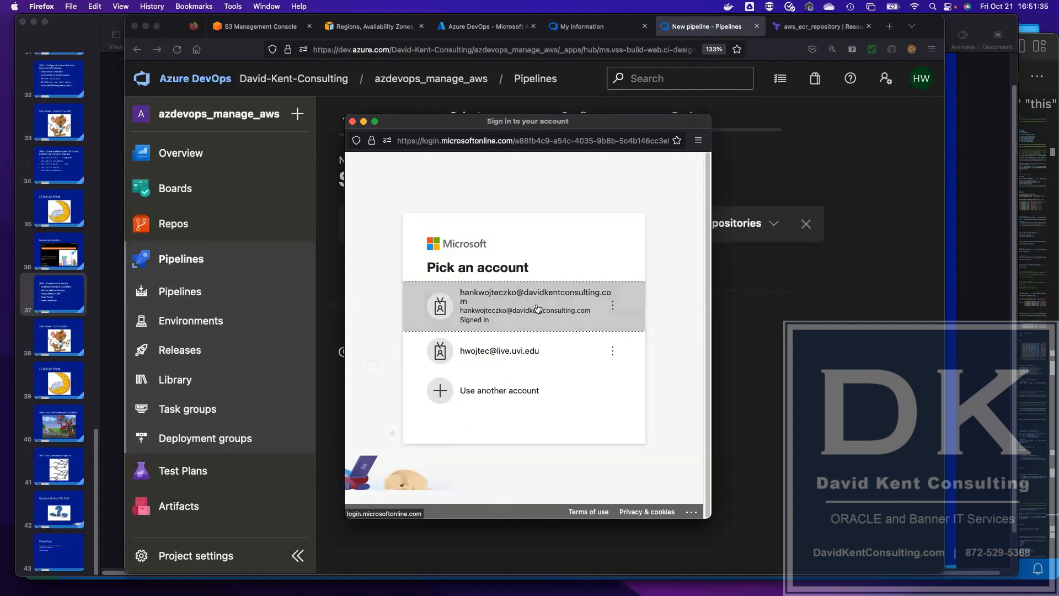
click(537, 308)
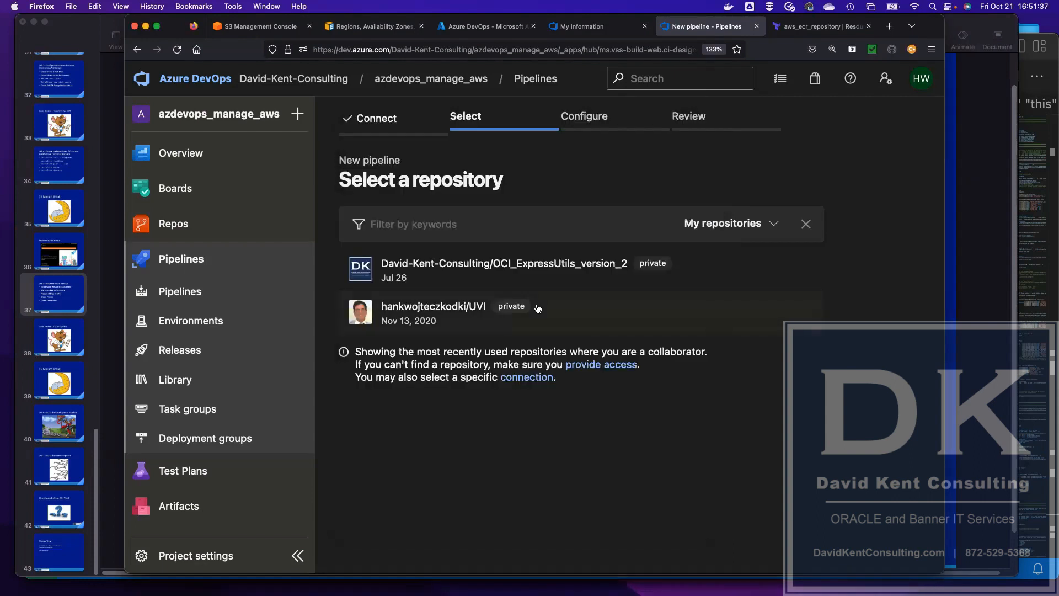
- List all repositories and select David-Kent-Consulting/aws_managed_by_azdevops_r3 for the new pipeline
click(724, 226)
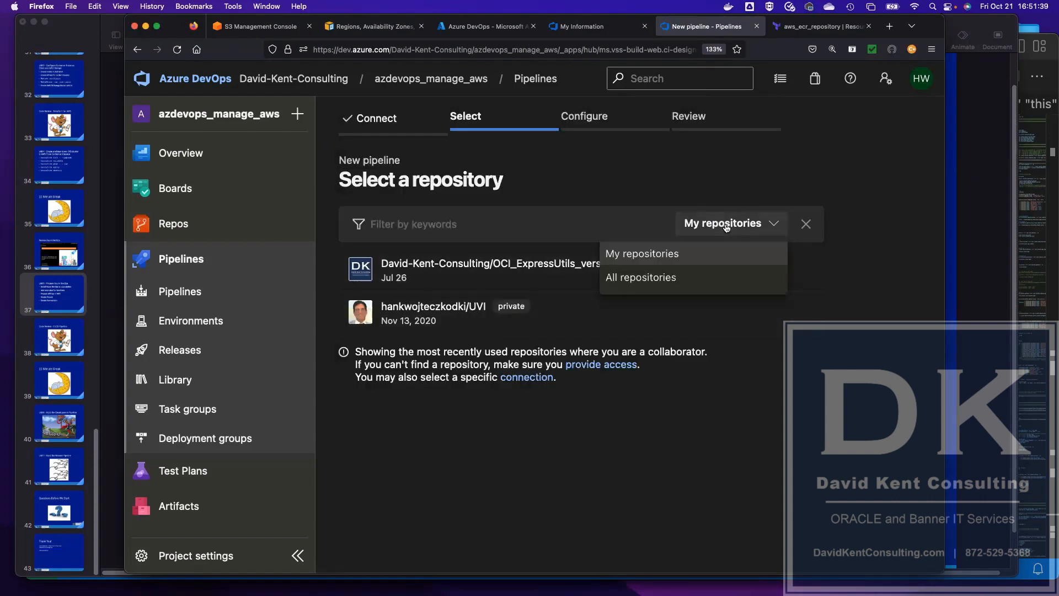
click(673, 185)
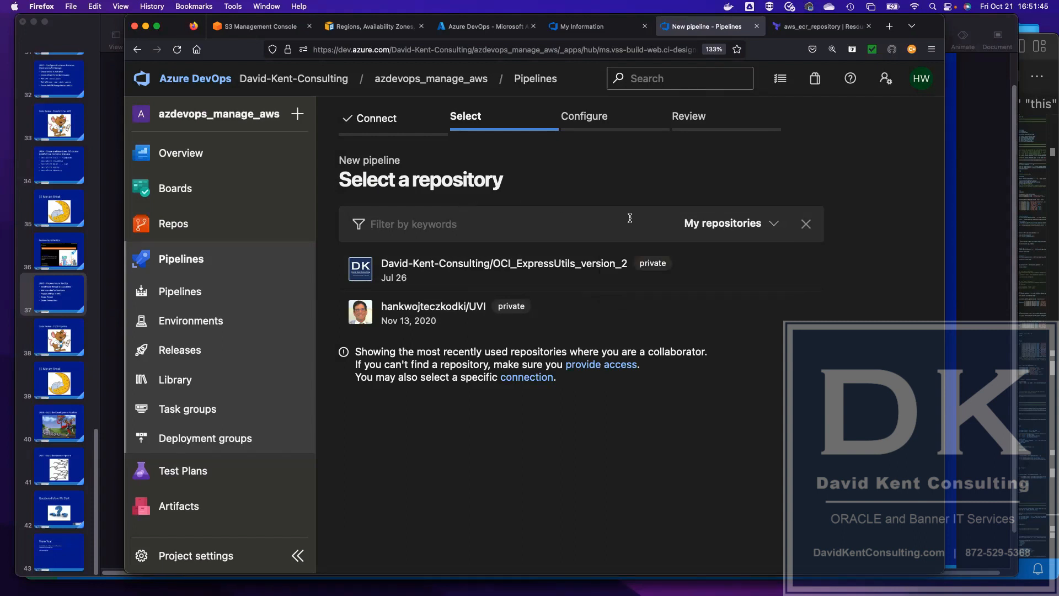
click(717, 226)
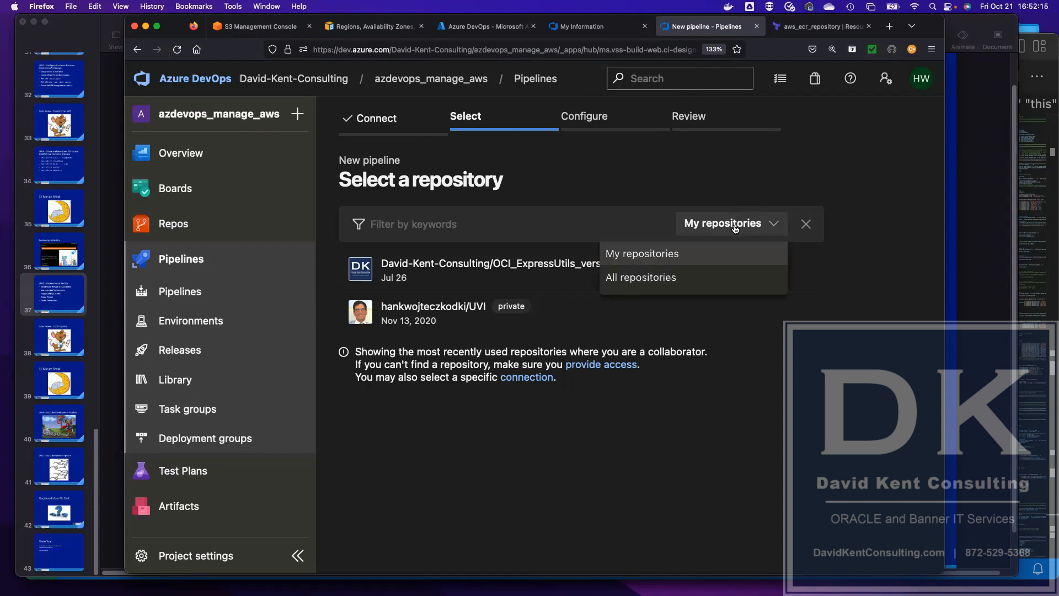
click(640, 279)
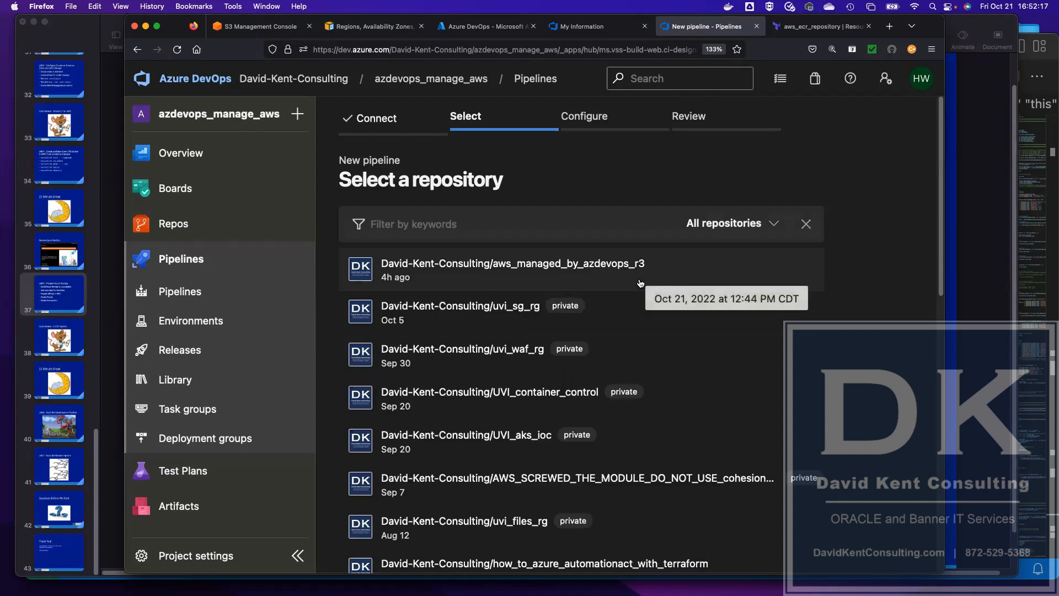
scroll(472, 344, down, 10)
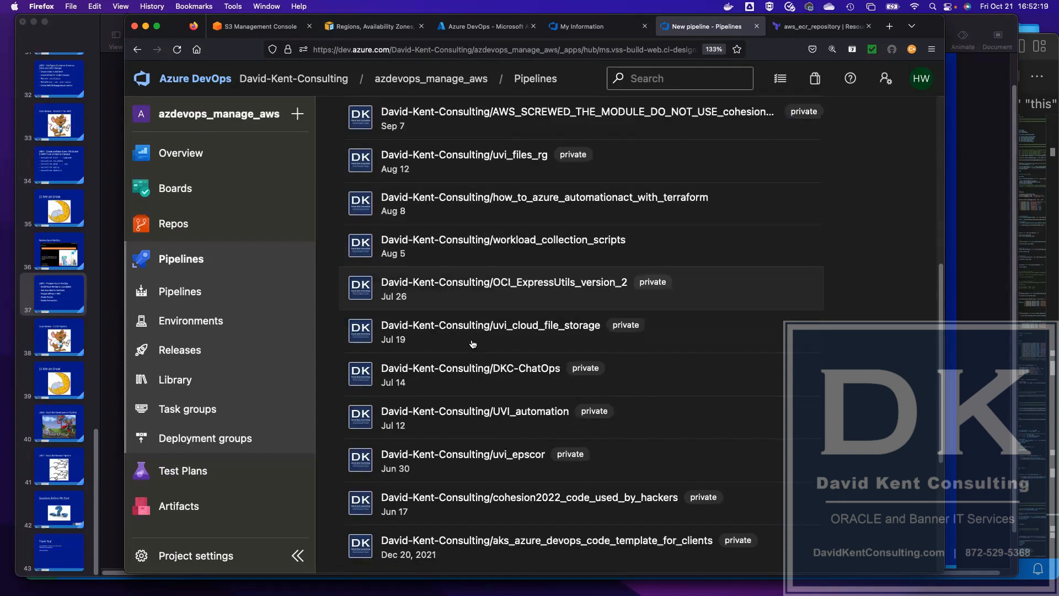
scroll(472, 344, up, 10)
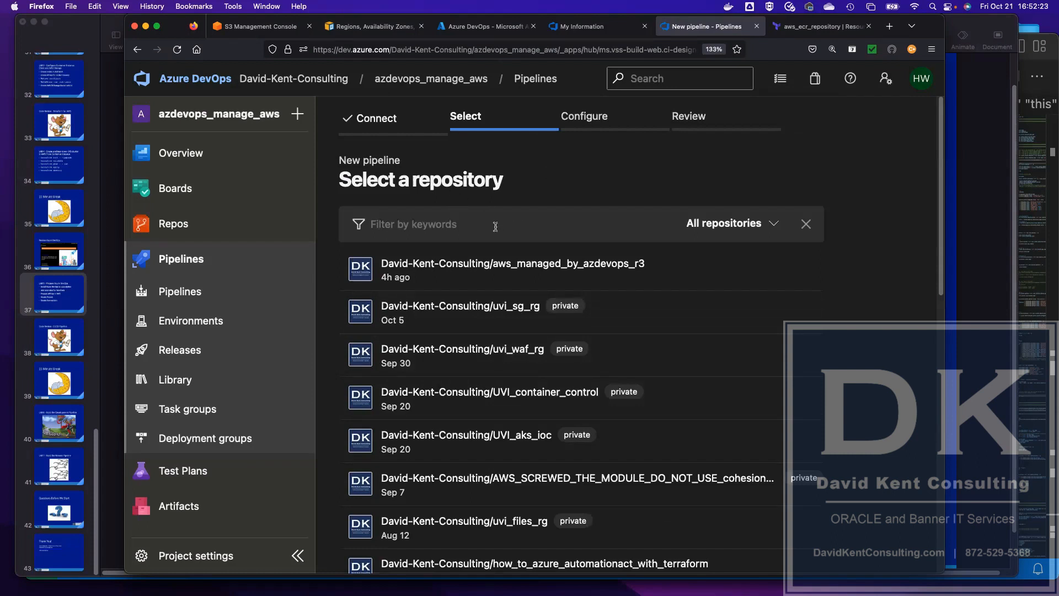
click(456, 270)
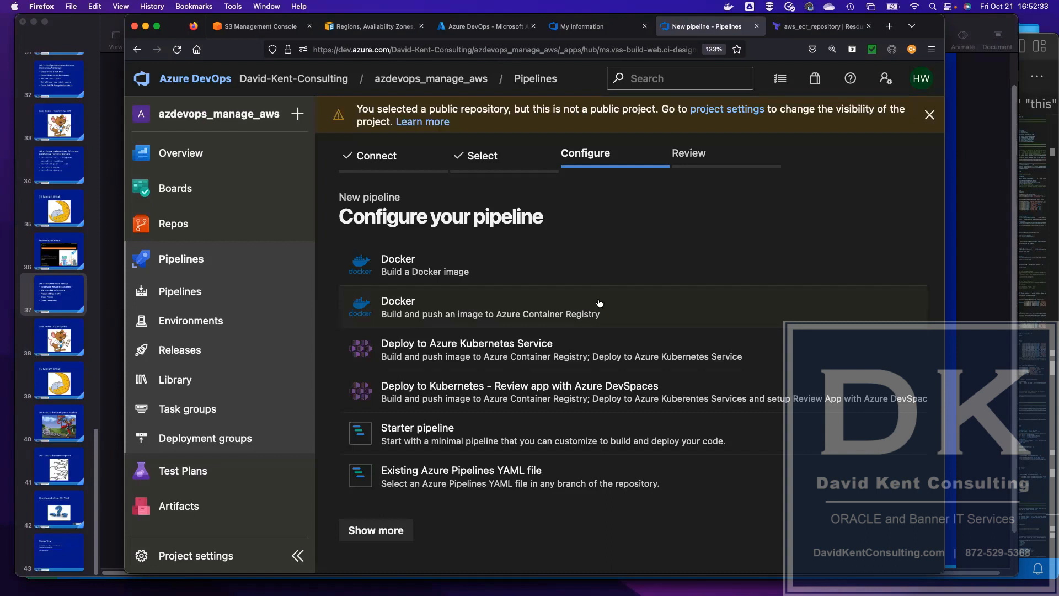
- Configure the pipeline as a Starter pipeline and delete all of its template YAML
click(423, 433)
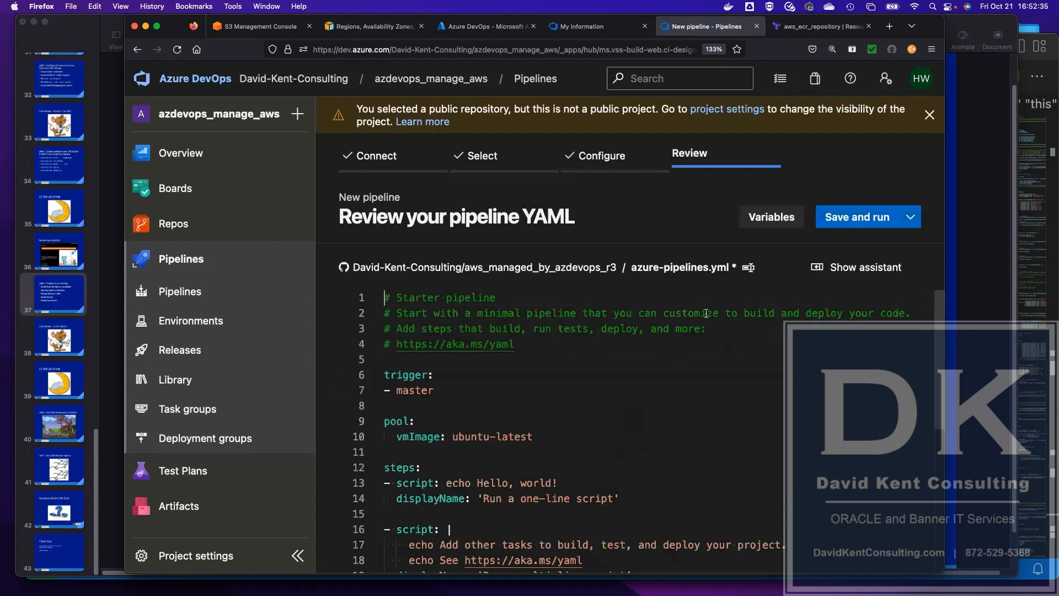
scroll(706, 313, down, 2)
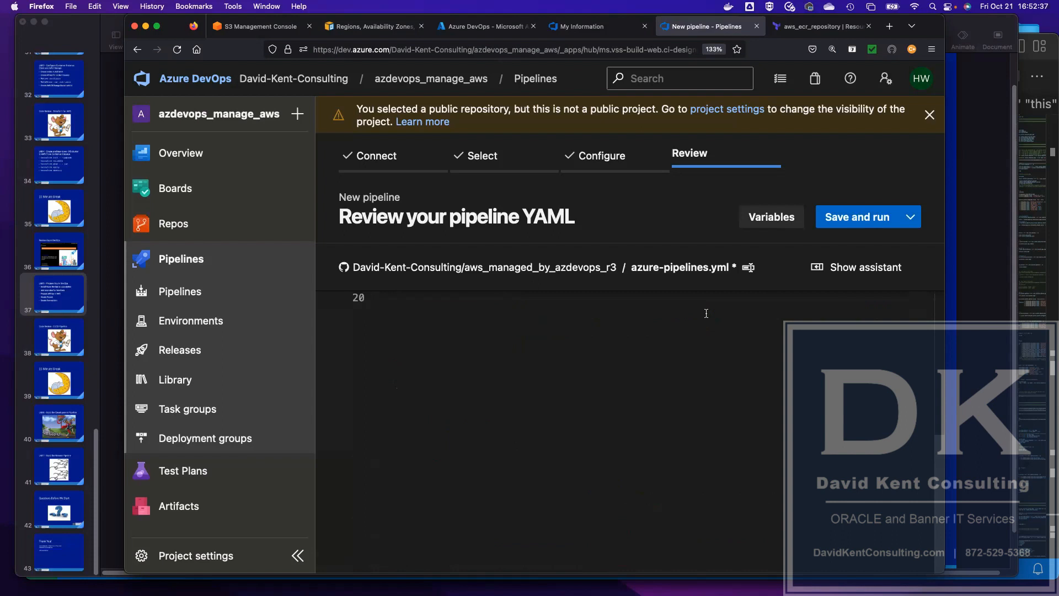
scroll(706, 313, down, 3)
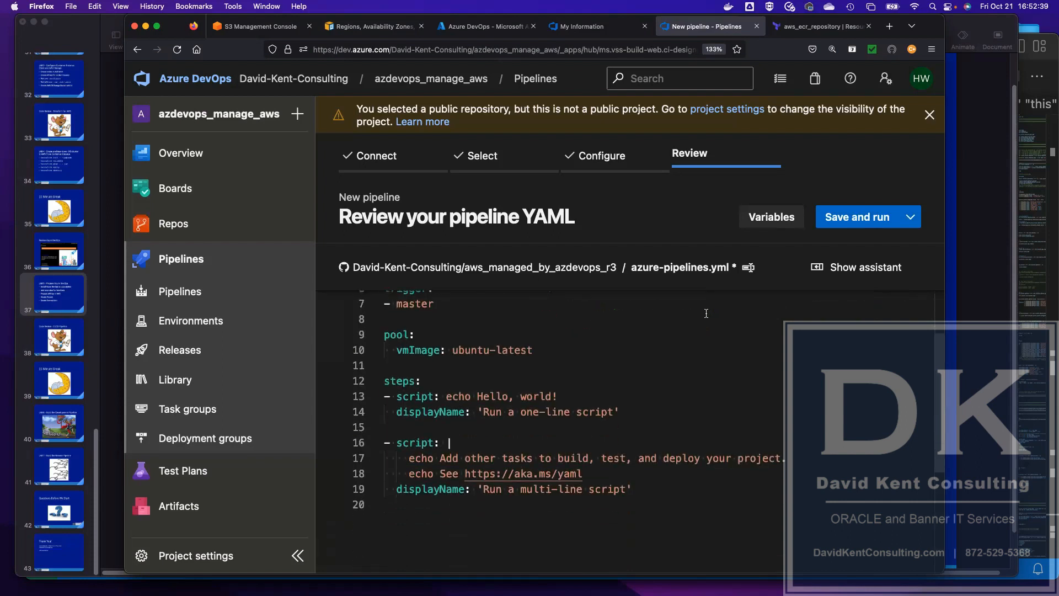
drag(397, 513, 370, 252)
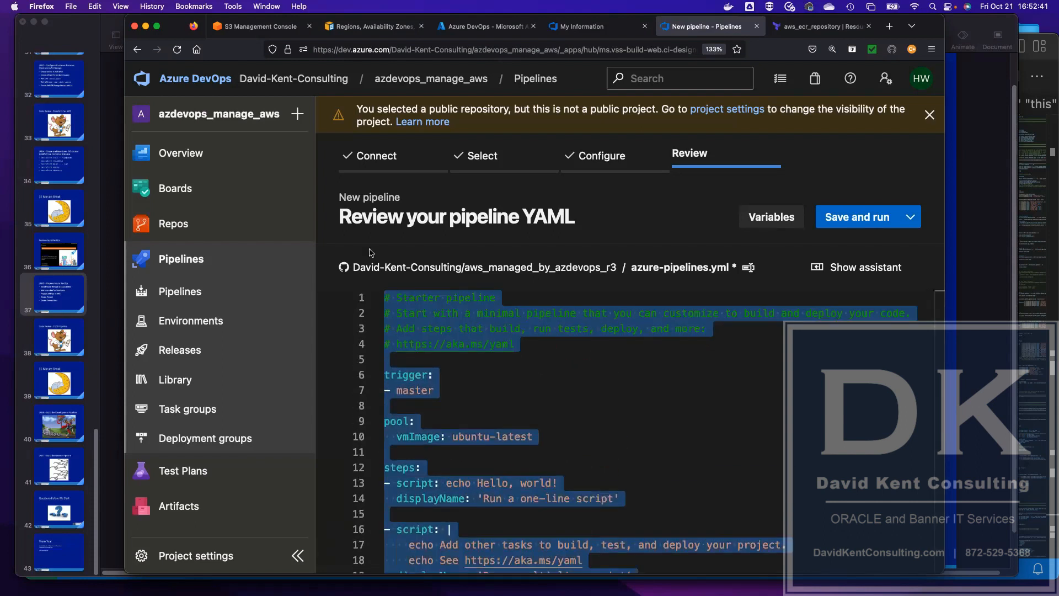
key(BackSpace)
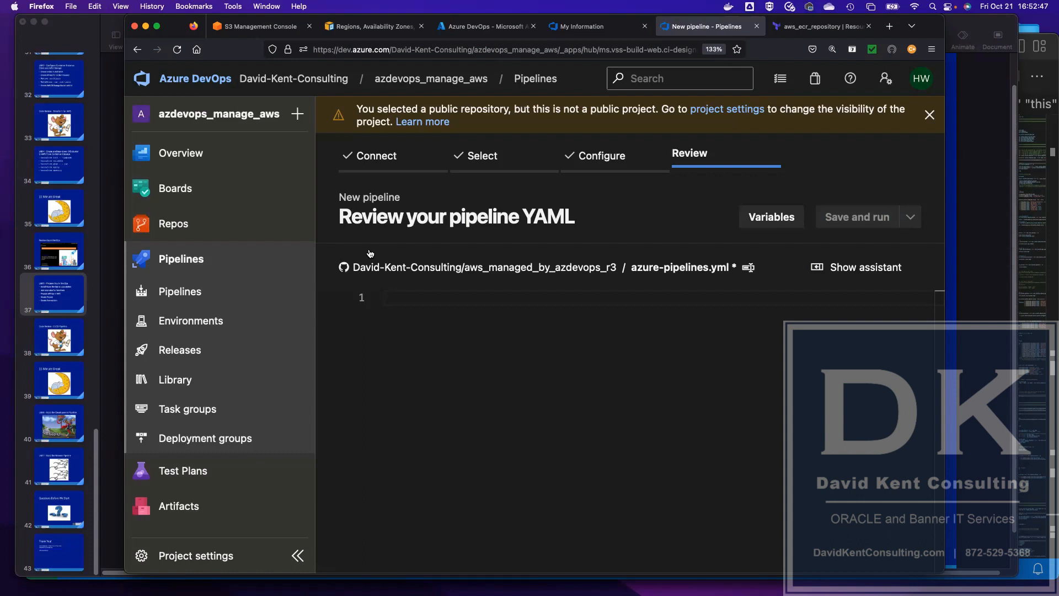
- Switch to Visual Studio Code, collapse the main folder, and open and read aws_managed_by_az_devops.yml in aws_managed_by_azdevops_r3
key(super+Tab)
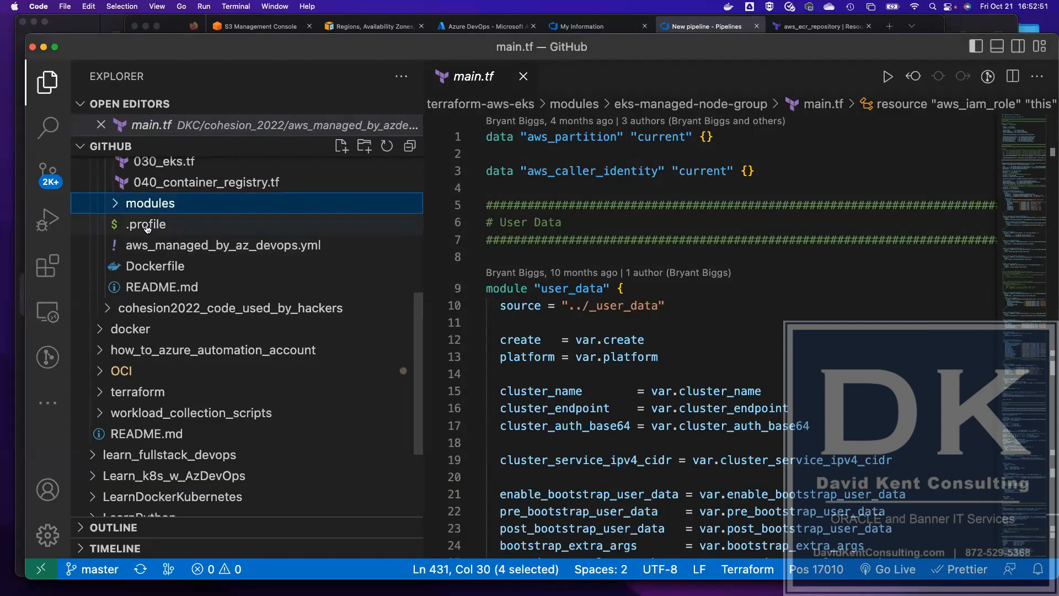
scroll(162, 246, up, 10)
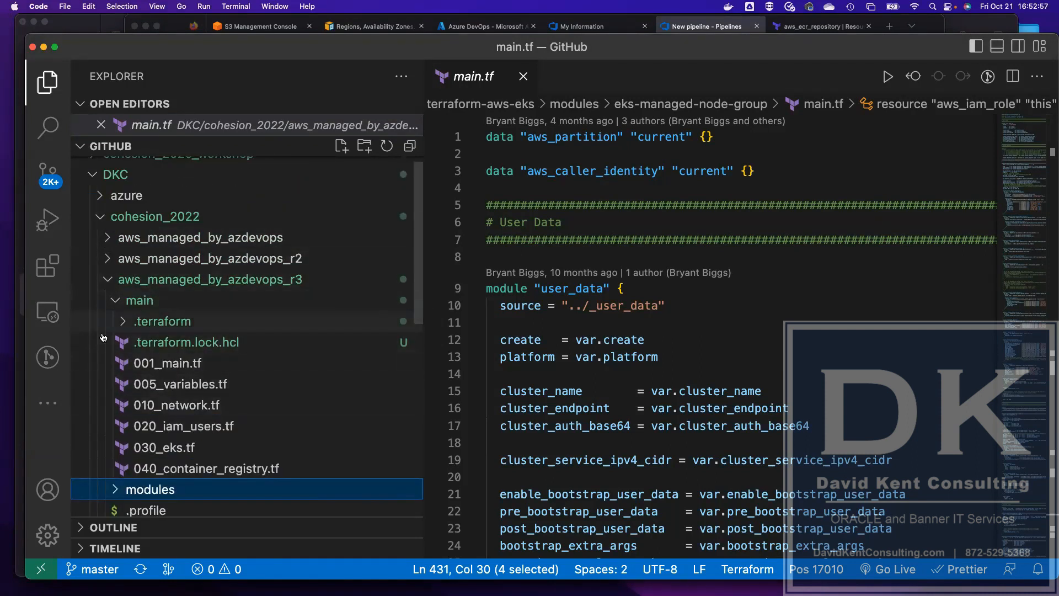
click(116, 302)
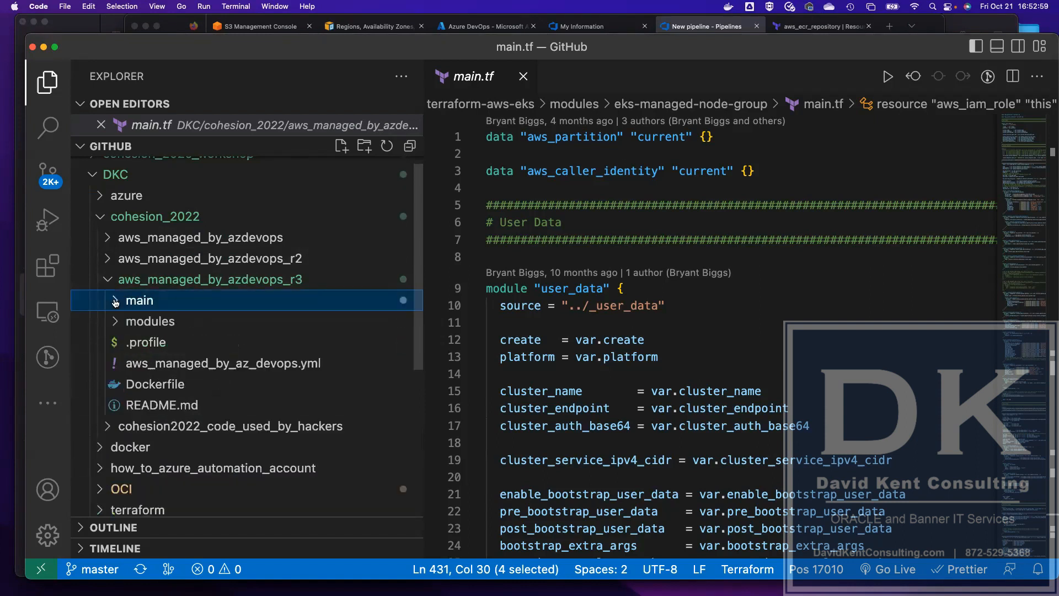
click(215, 364)
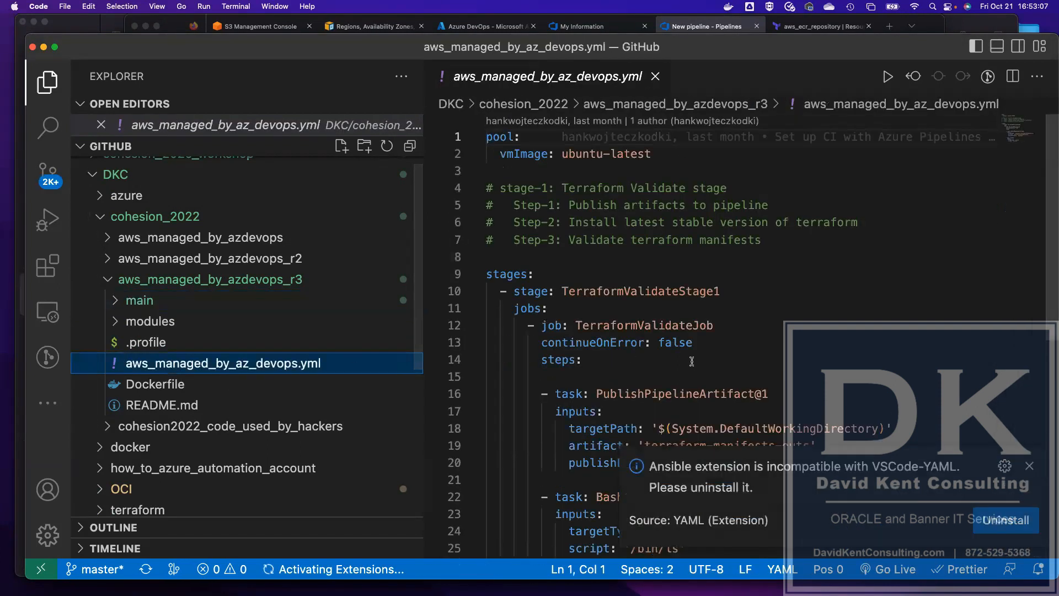
scroll(691, 361, down, 2)
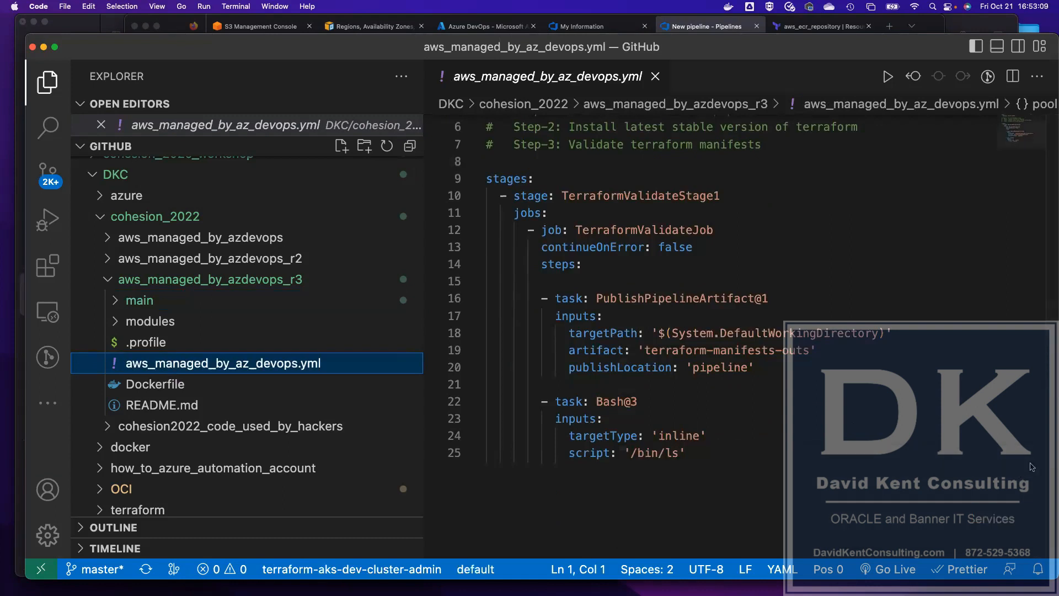
scroll(841, 403, up, 1)
scroll(842, 403, down, 3)
scroll(842, 403, up, 4)
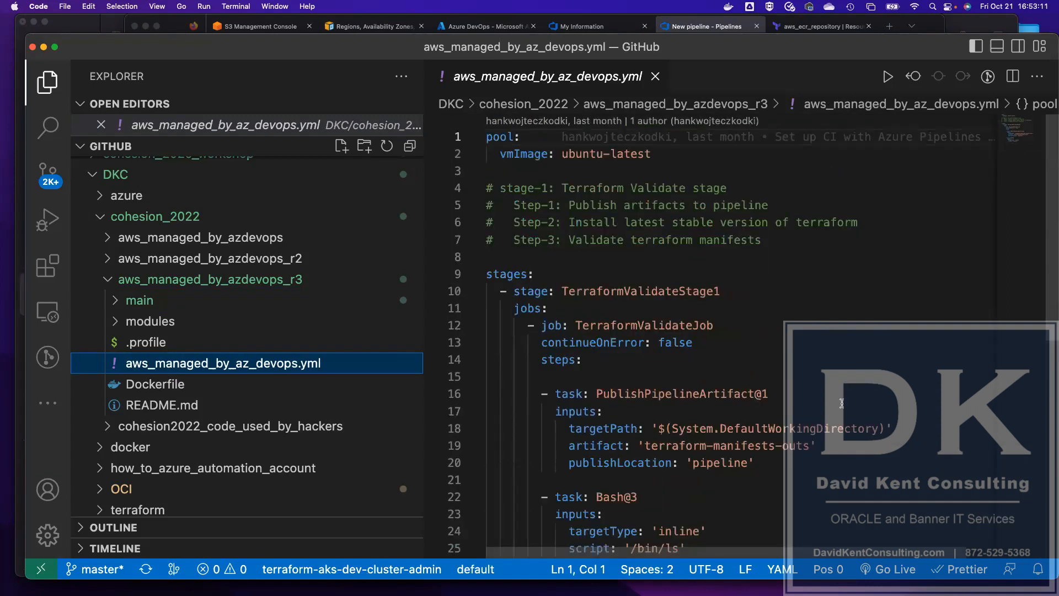
scroll(841, 403, down, 3)
scroll(669, 366, down, 4)
scroll(740, 360, up, 6)
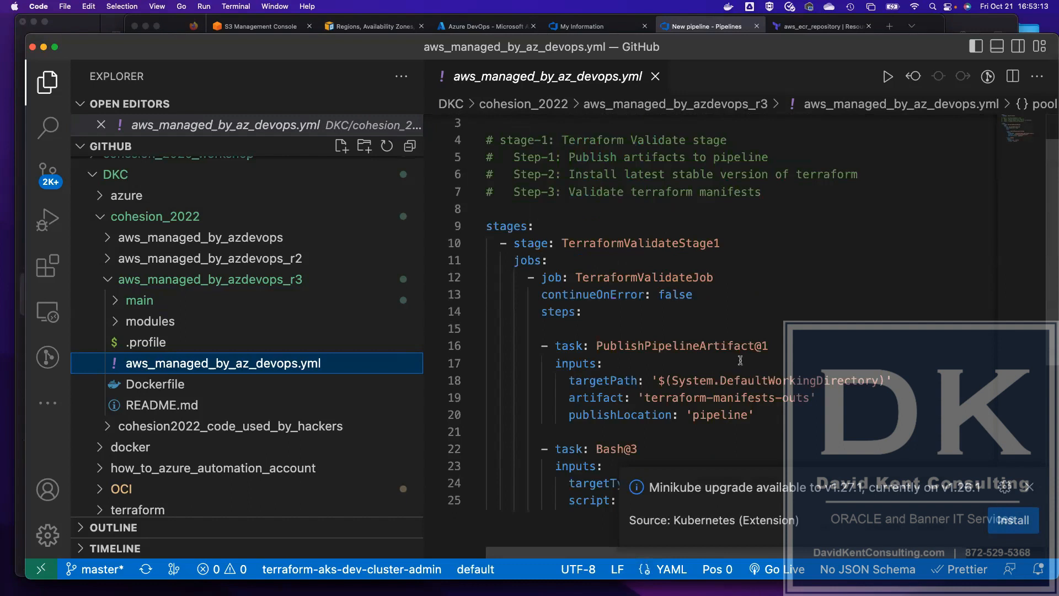
- Copy the entire contents of aws_managed_by_az_devops.yml into the new pipeline's YAML in Azure DevOps and look it over
key(super+a)
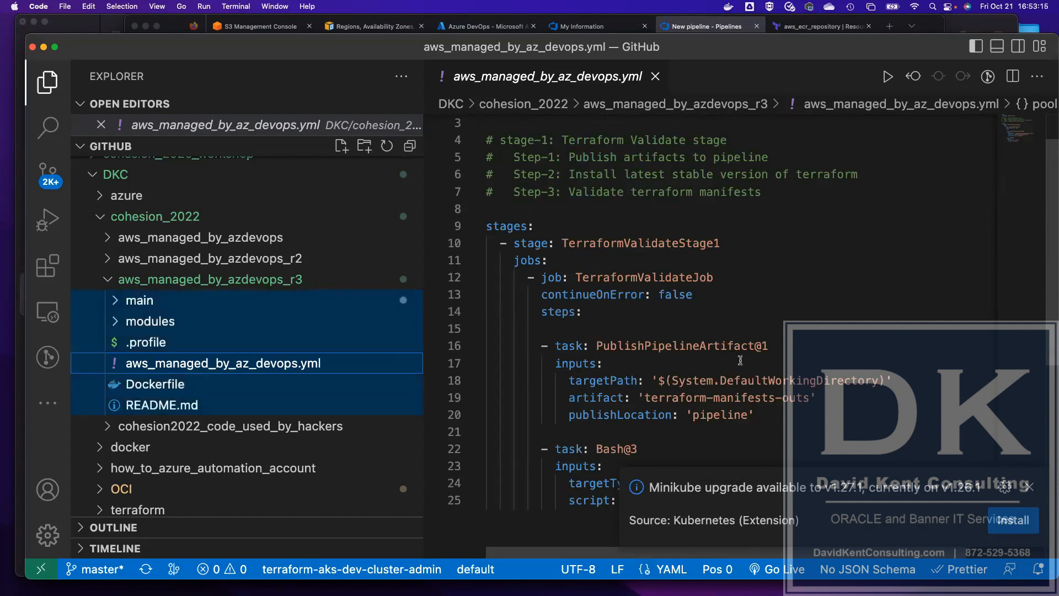
click(740, 361)
key(super+a)
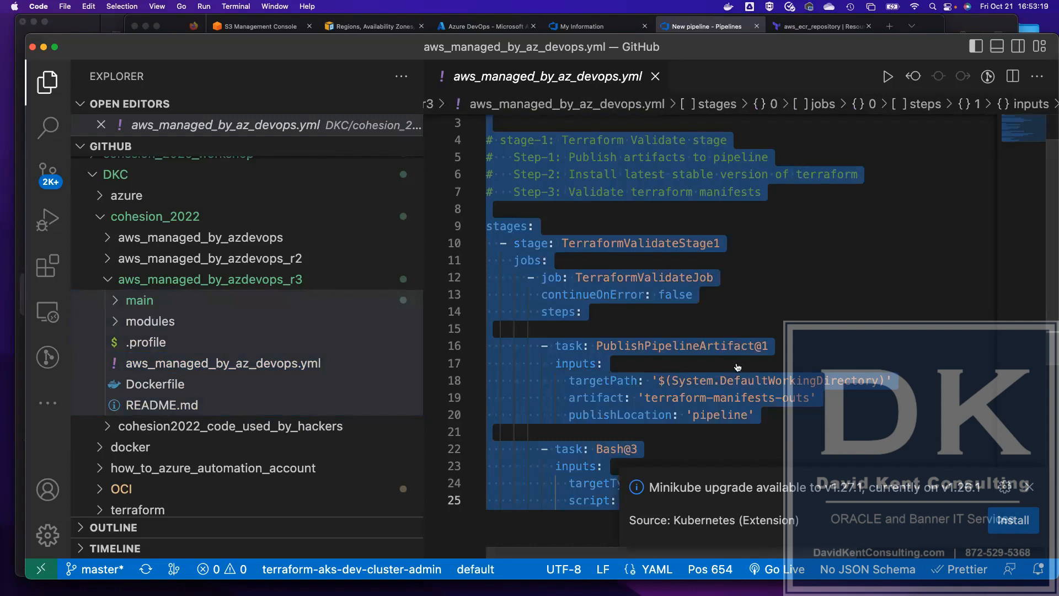
key(super+Tab)
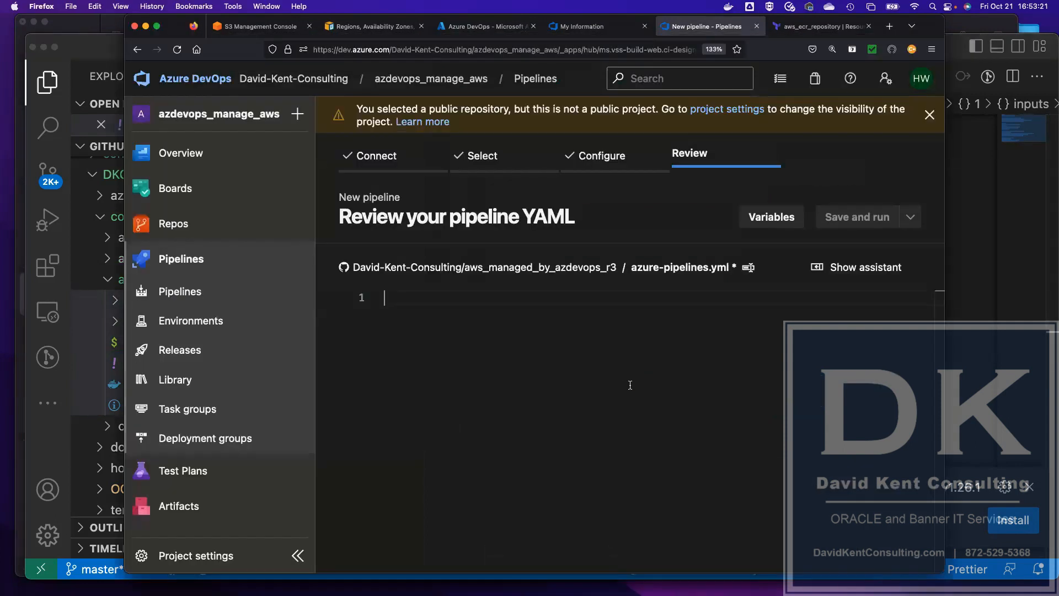
key(super+v)
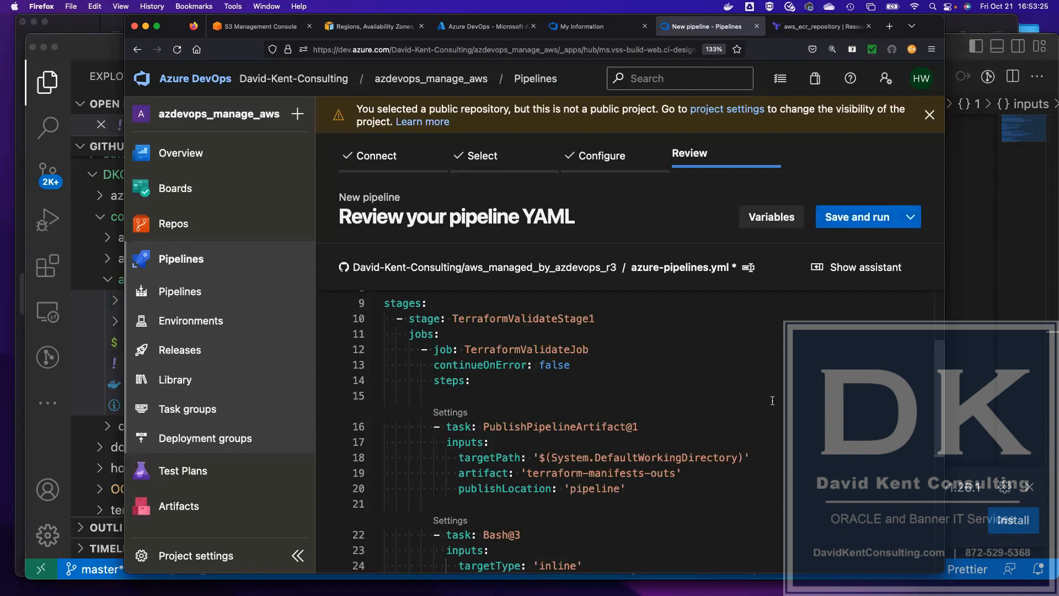
scroll(772, 400, down, 4)
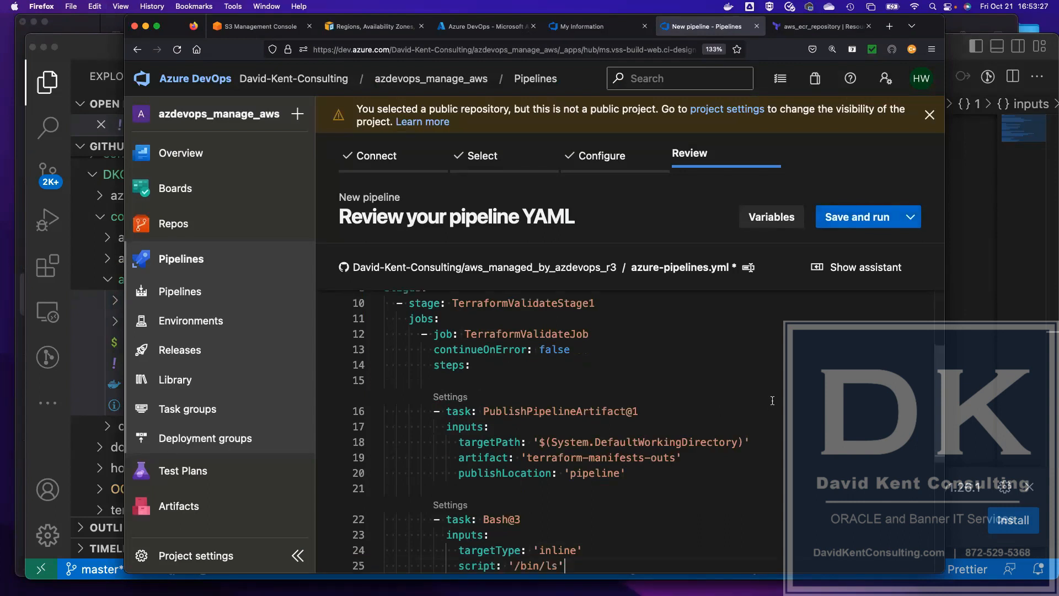
scroll(772, 400, up, 5)
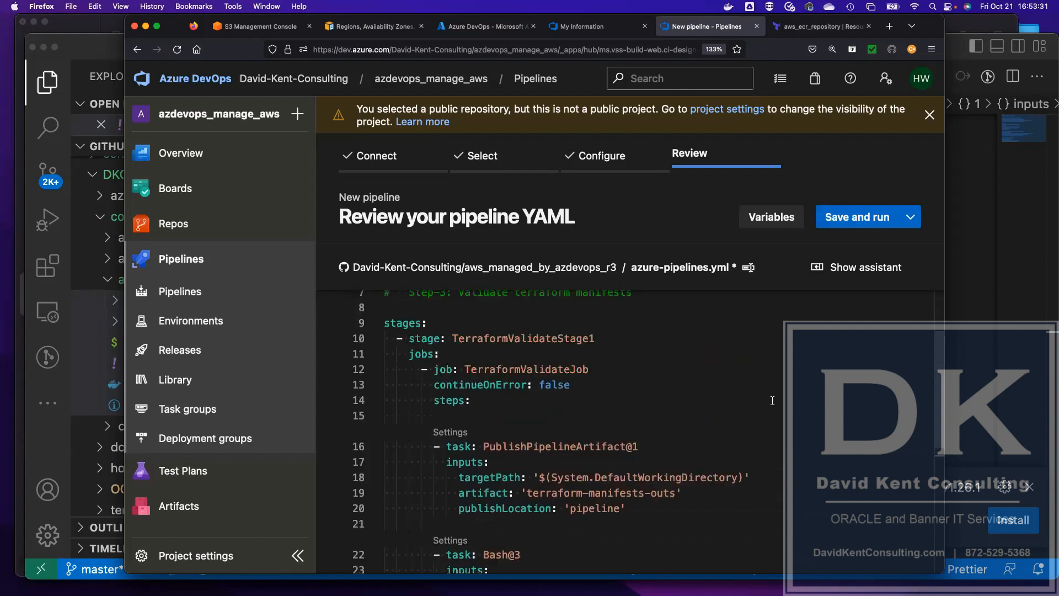
scroll(772, 401, down, 5)
scroll(772, 401, up, 5)
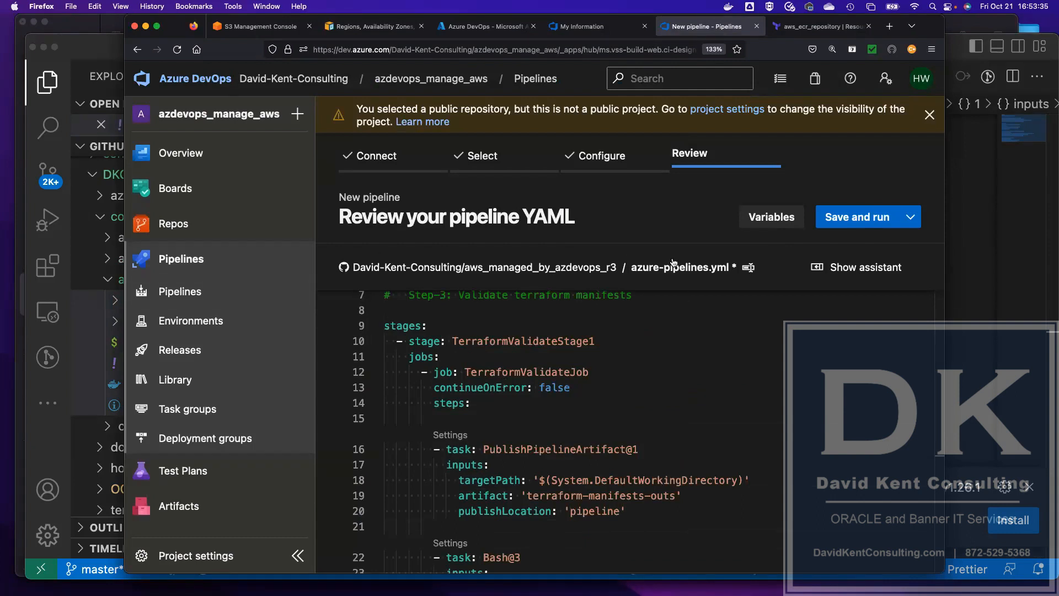
- Dismiss the public repository warning and return to the project's pipelines list without saving the new pipeline
click(929, 115)
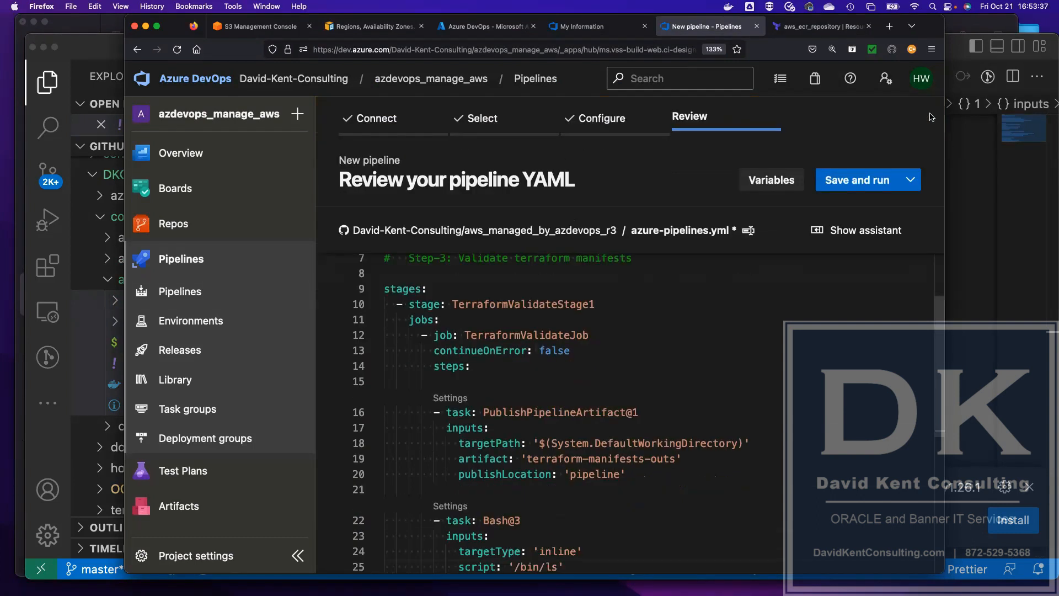
click(173, 155)
click(184, 350)
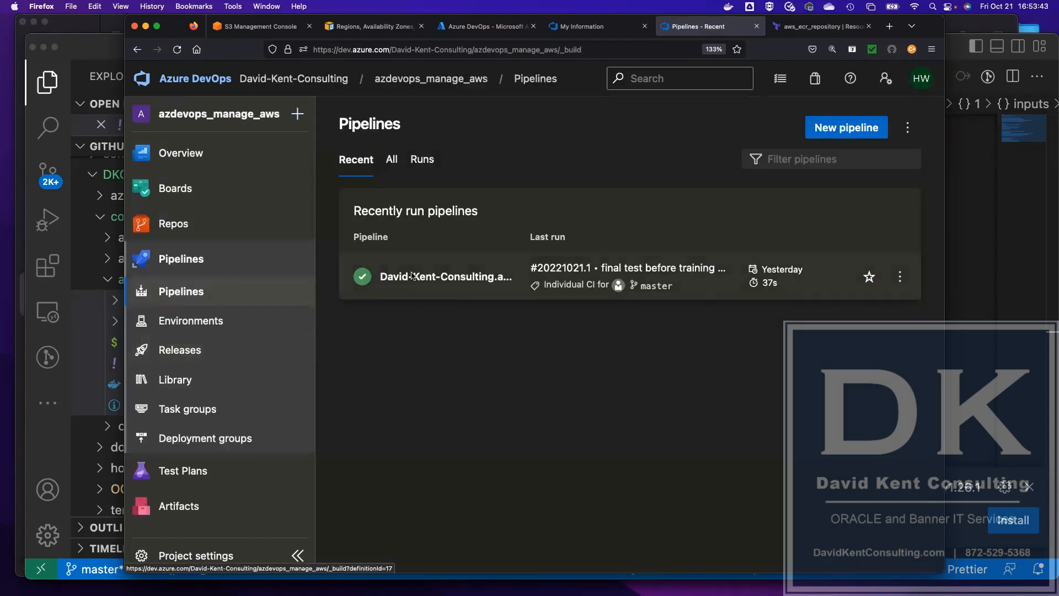
- Examine the Bash task log of TerraformValidateJob in the existing pipeline's "final test before training session" run, and return to the pipelines list
click(412, 276)
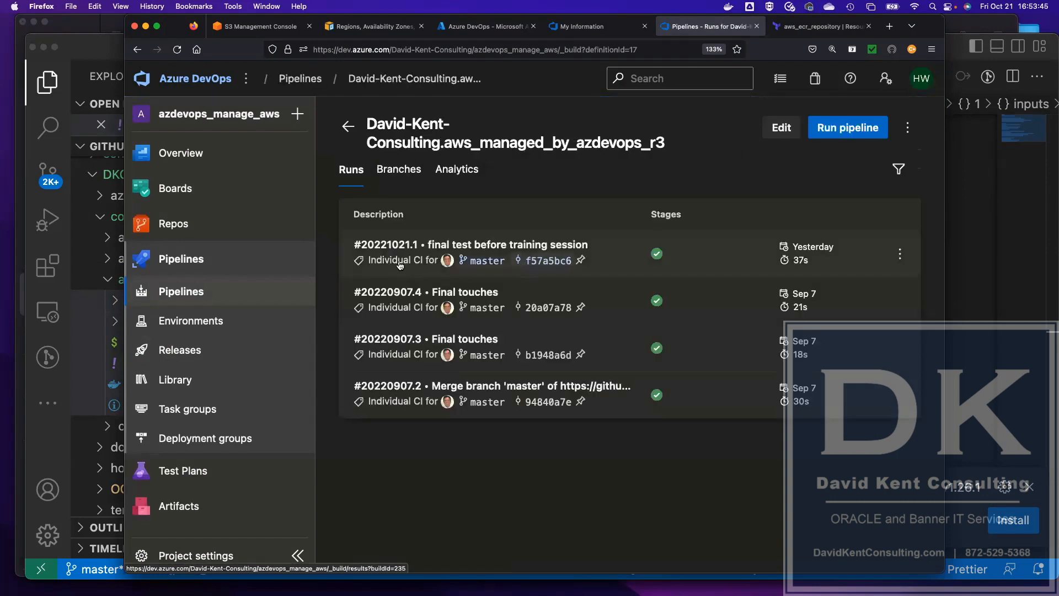
click(392, 244)
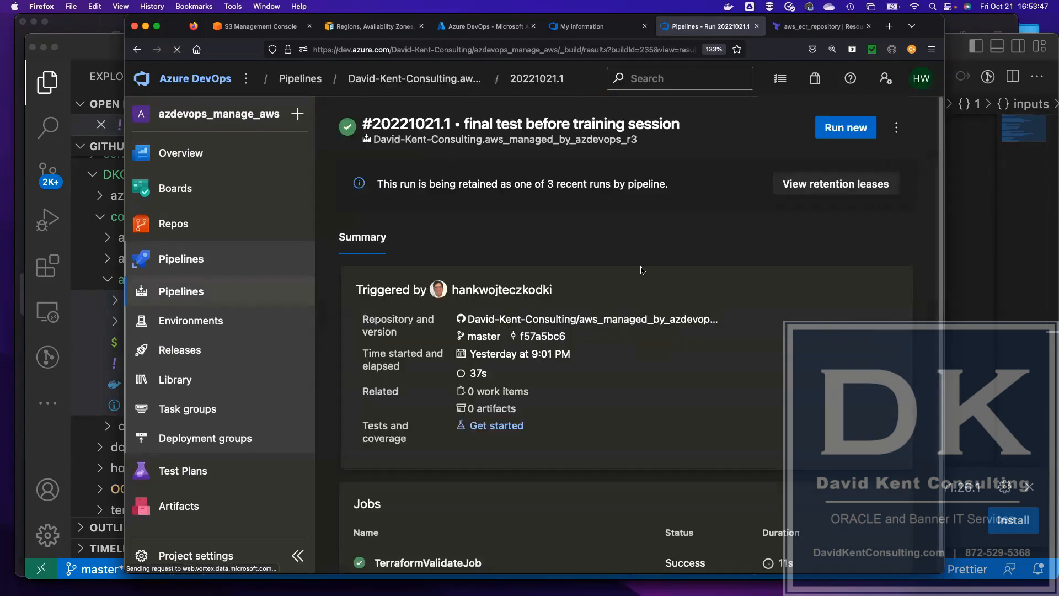
scroll(671, 301, down, 1)
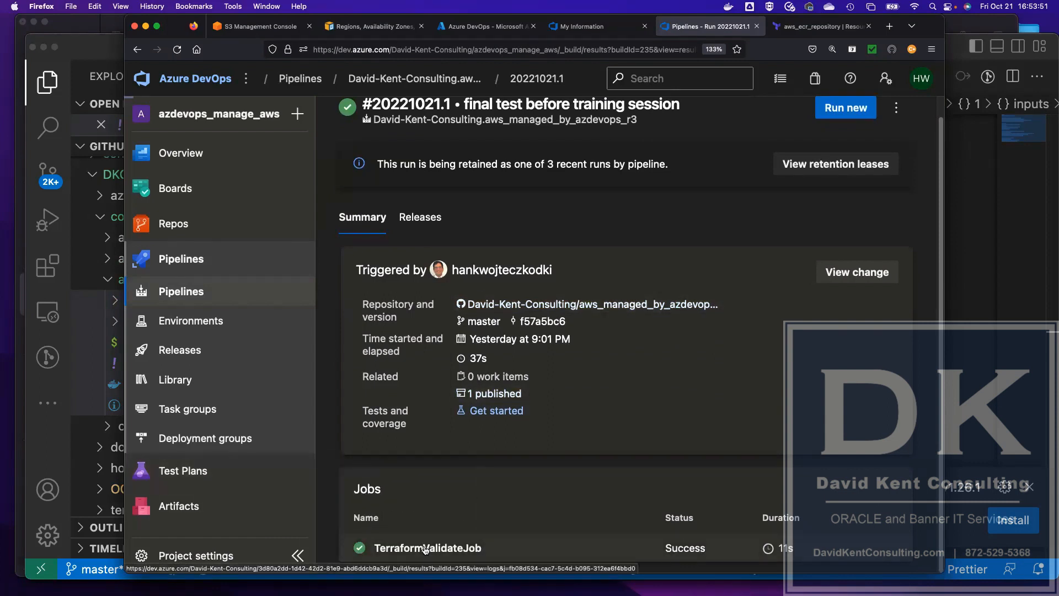
click(425, 548)
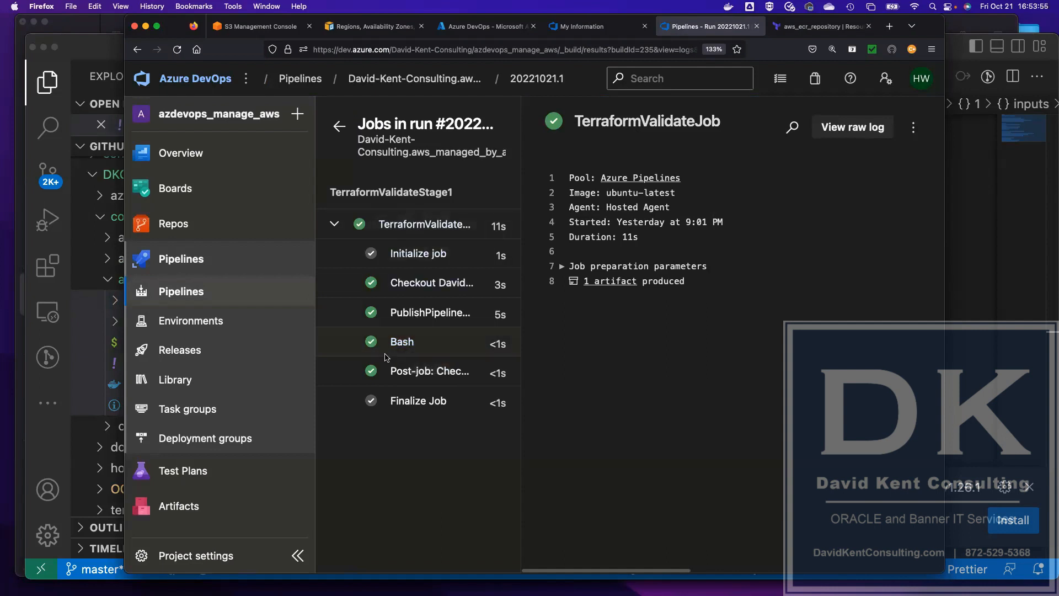
click(392, 345)
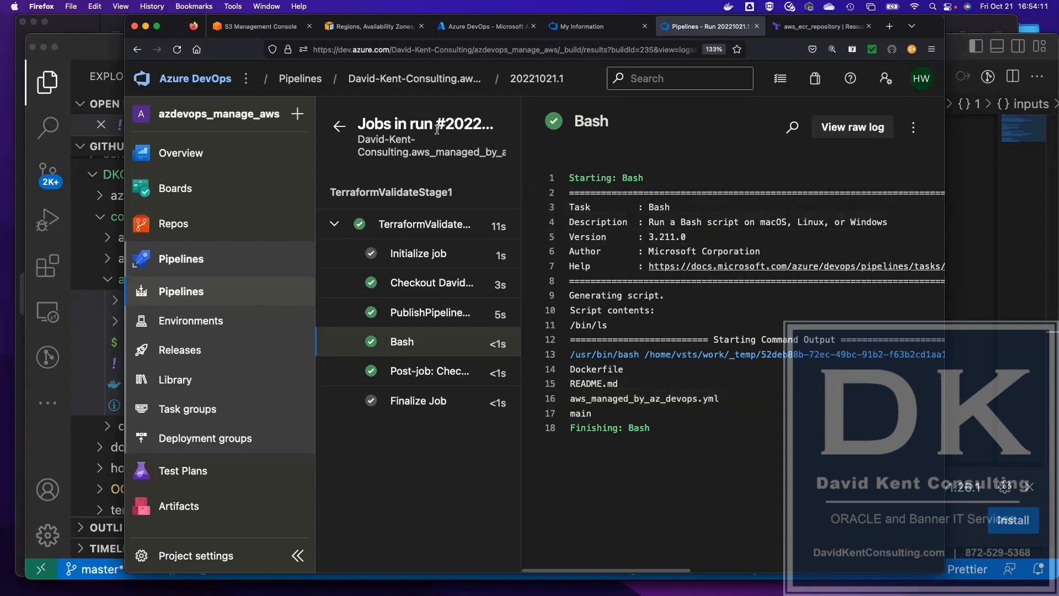
click(293, 80)
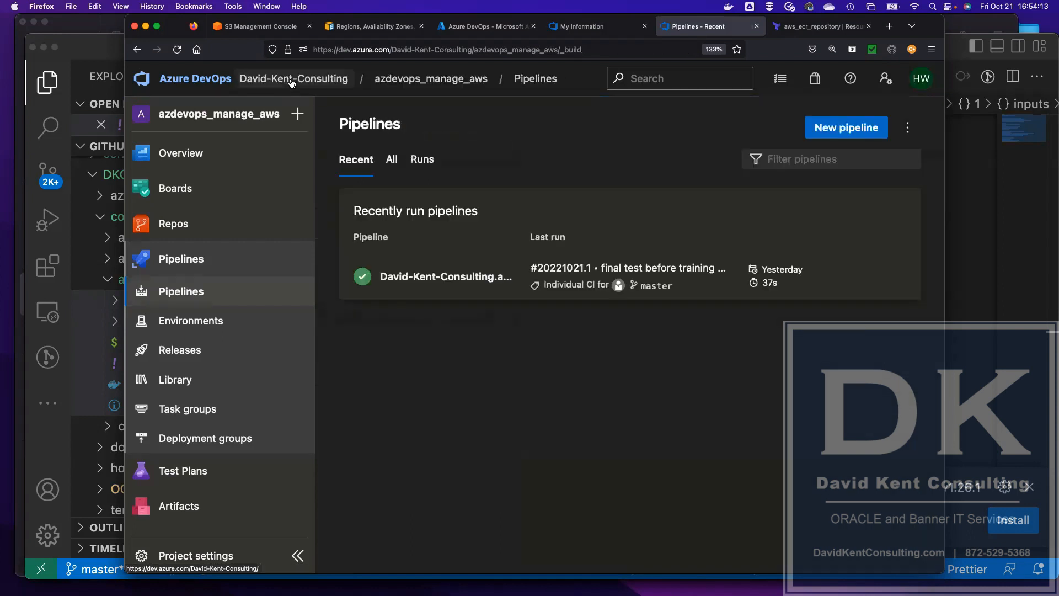
- Create a new Starter pipeline from the GitHub repository aws_managed_by_azdevops_r3, found among all repositories
click(838, 127)
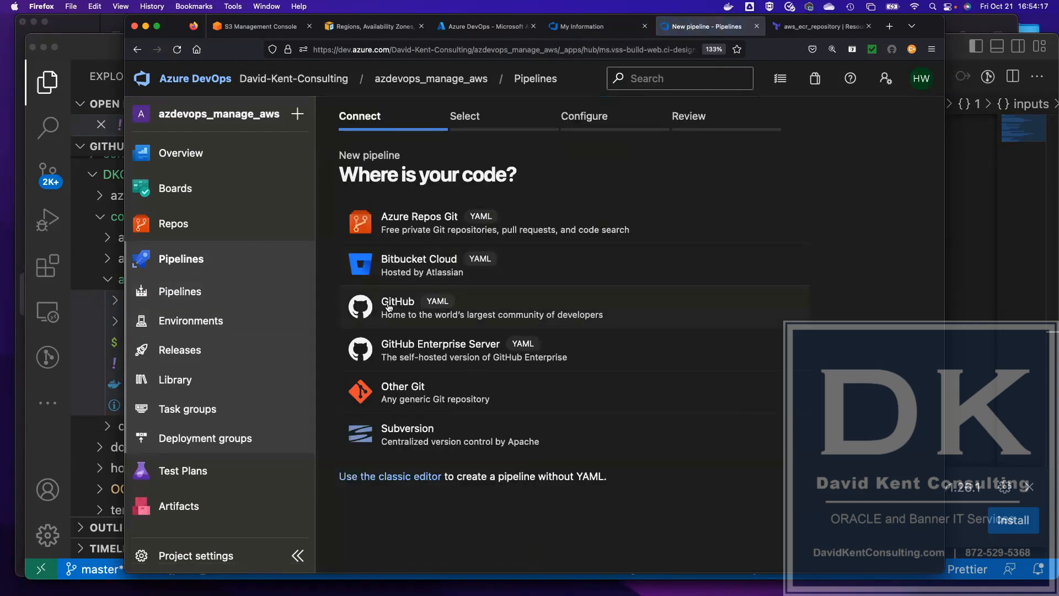
click(390, 306)
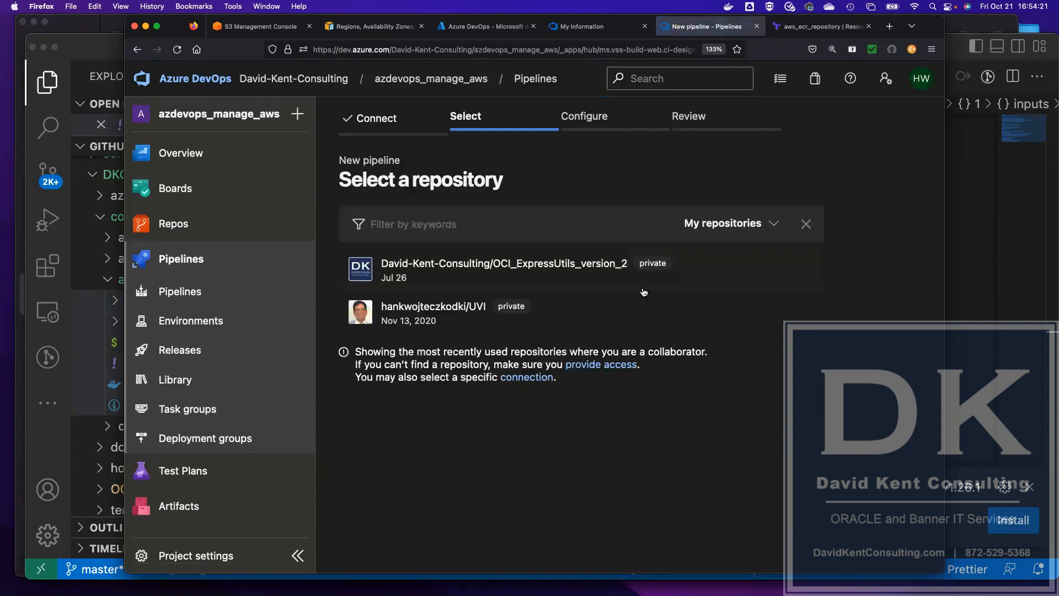
click(768, 223)
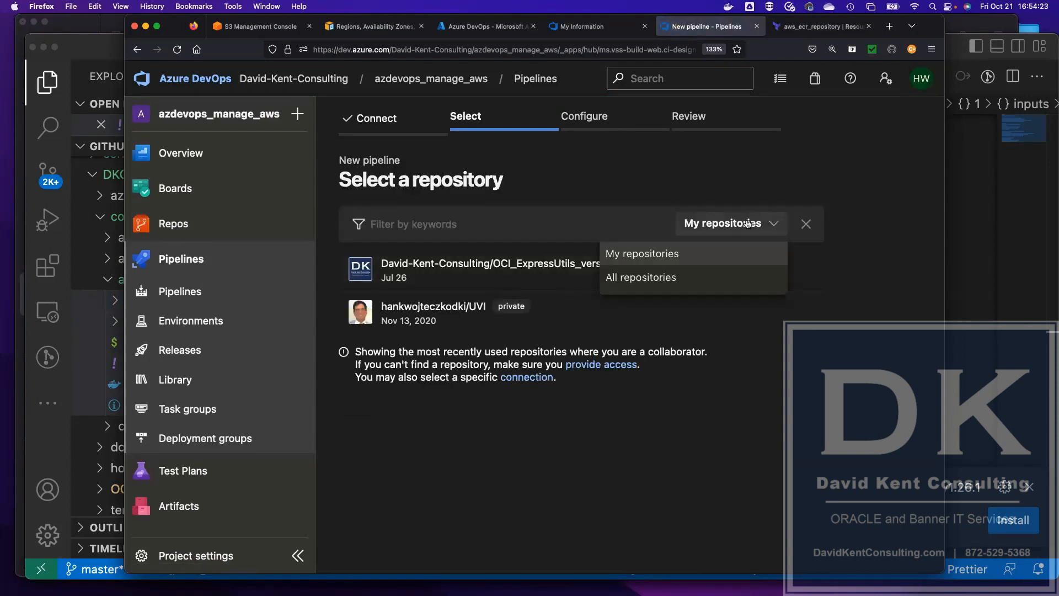
click(624, 281)
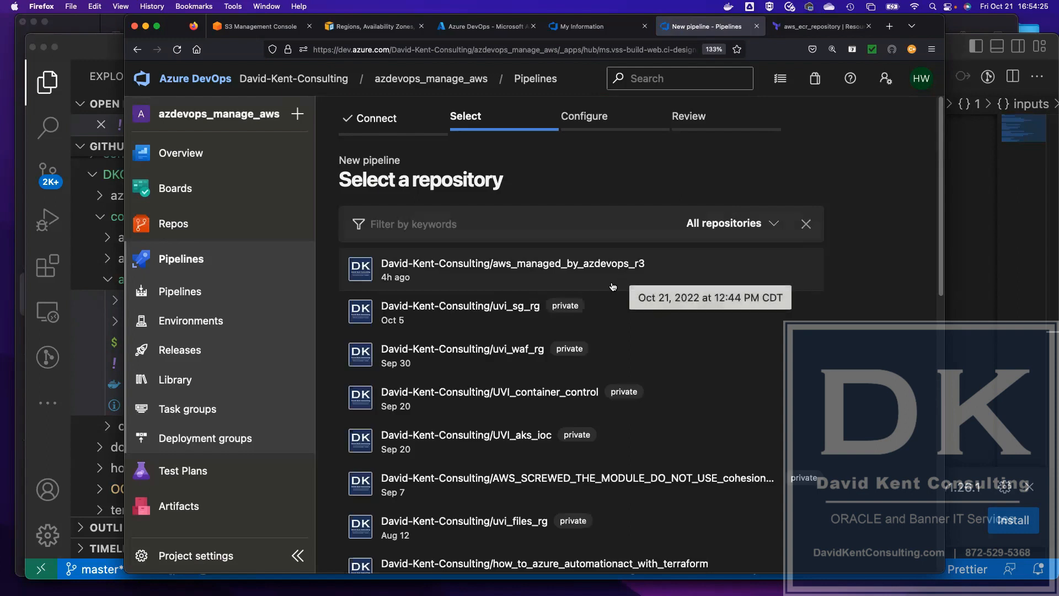
click(500, 268)
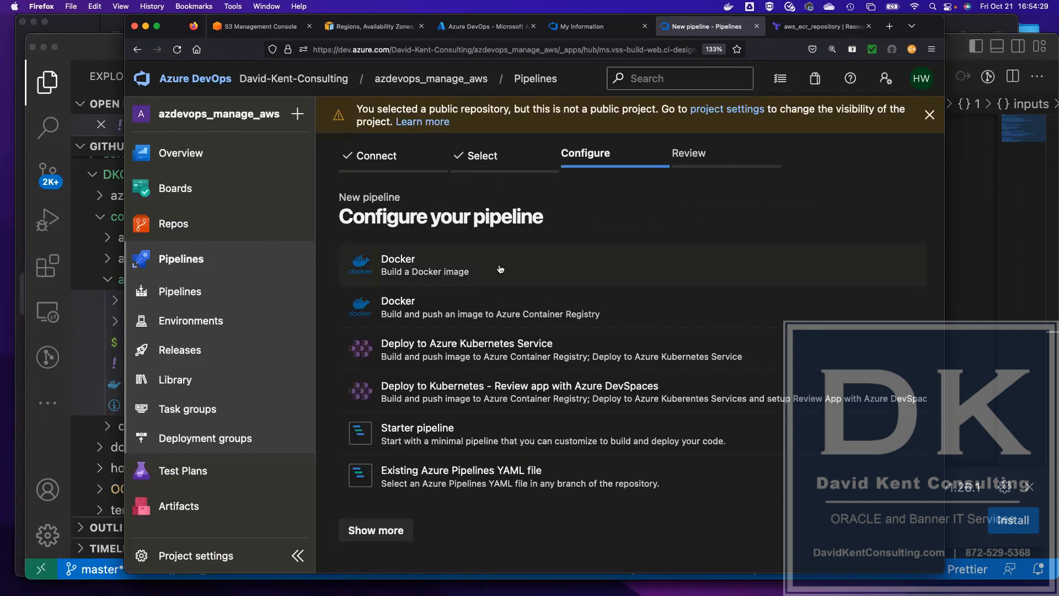
click(450, 429)
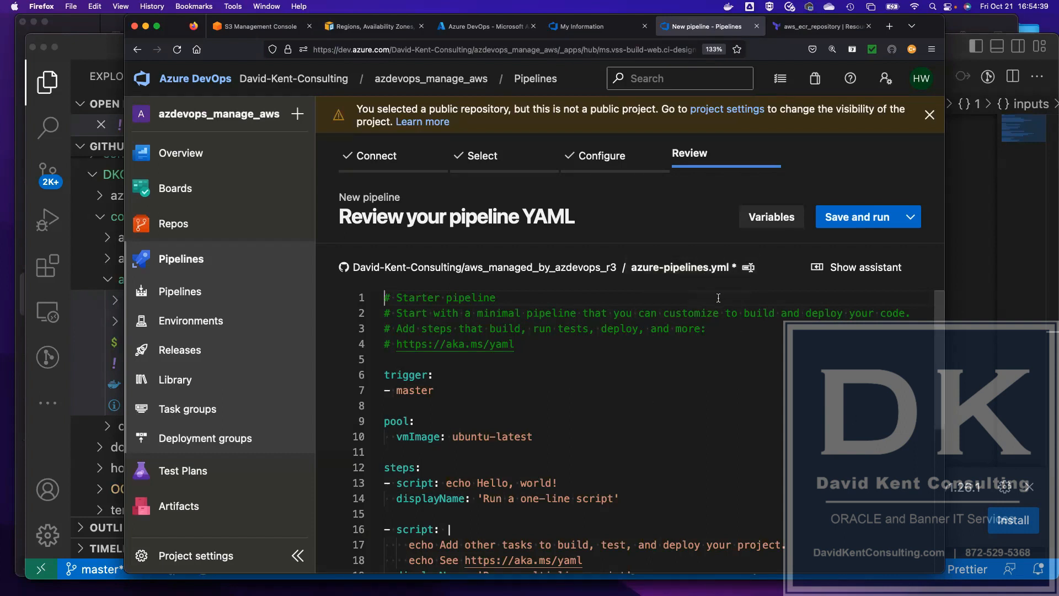
- Rename the new pipeline's YAML file to class_demo.yml
click(692, 268)
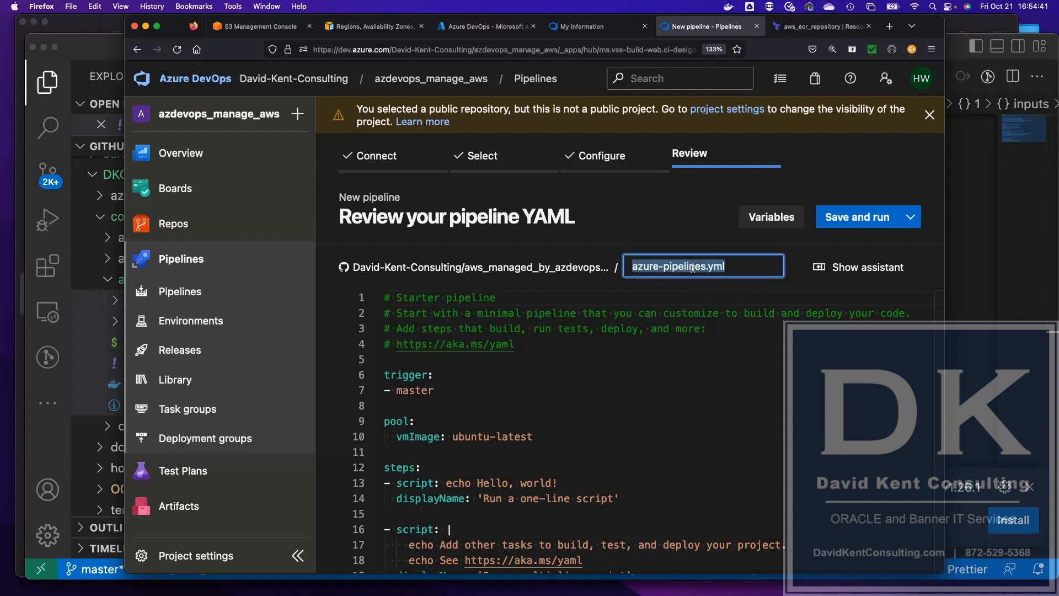
text(cla)
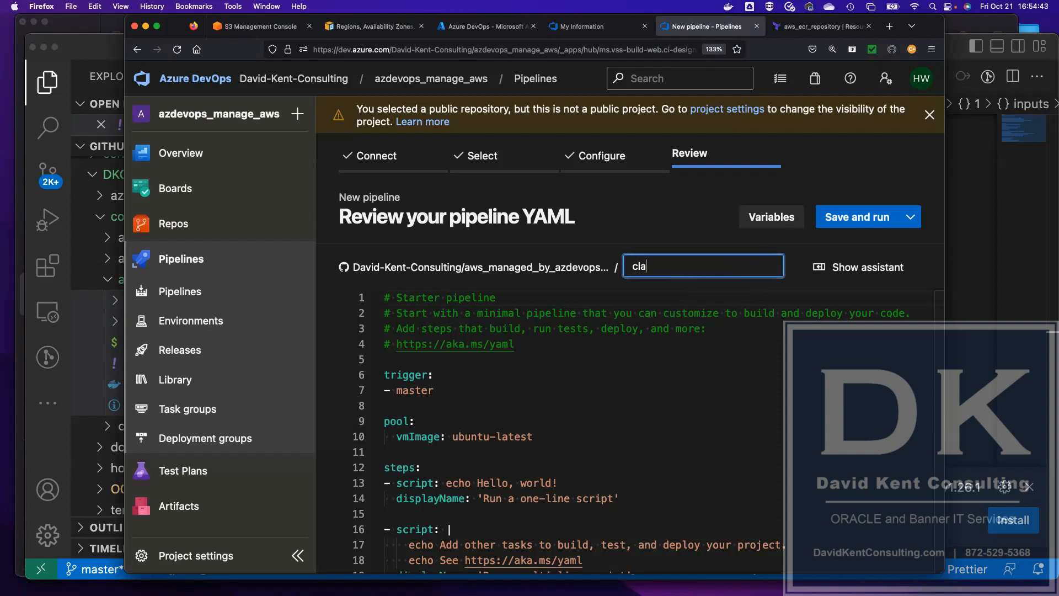
text(ss_demo)
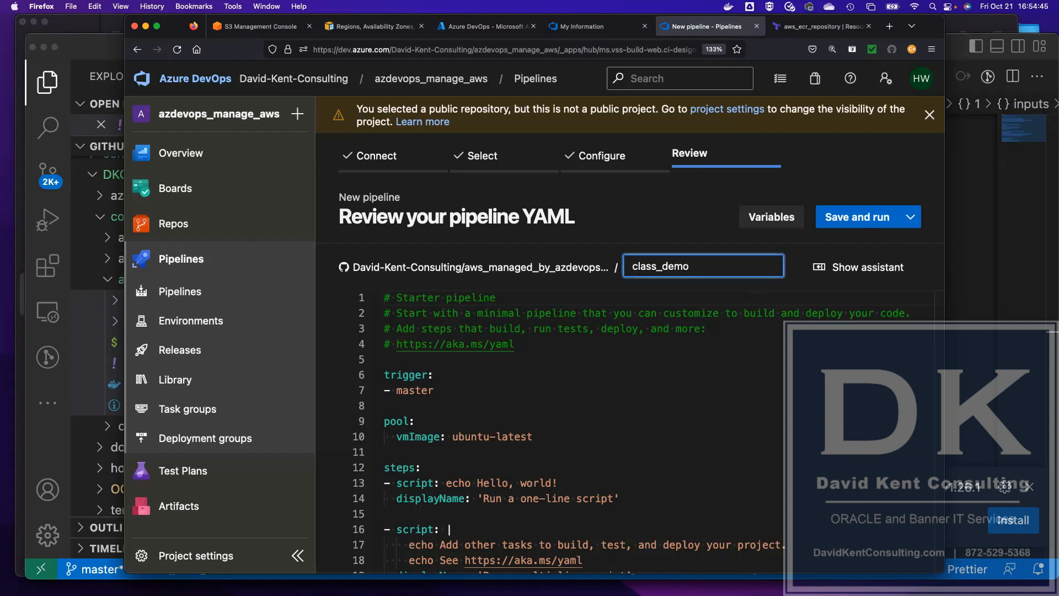
text(.yml)
key(Return)
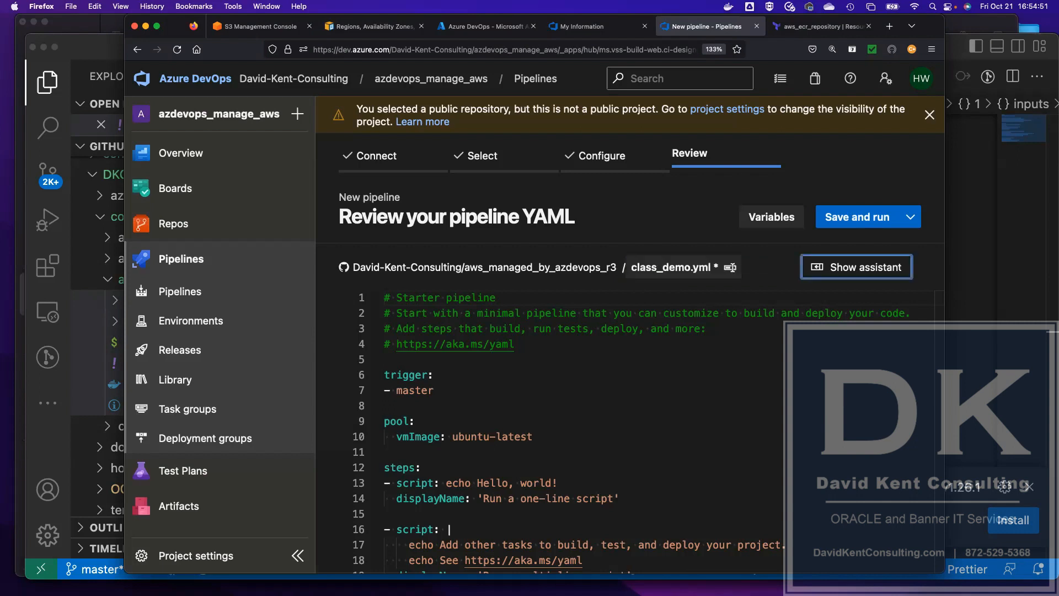
- Replace the whole starter template YAML with the copied contents of aws_managed_by_az_devops.yml and review it
click(584, 373)
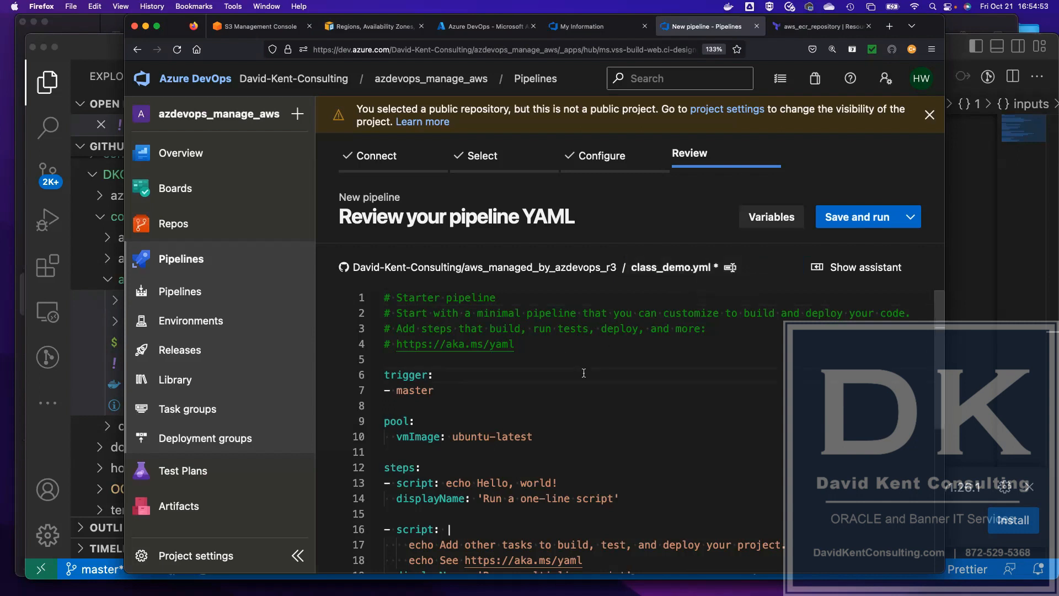
key(super+a)
key(BackSpace)
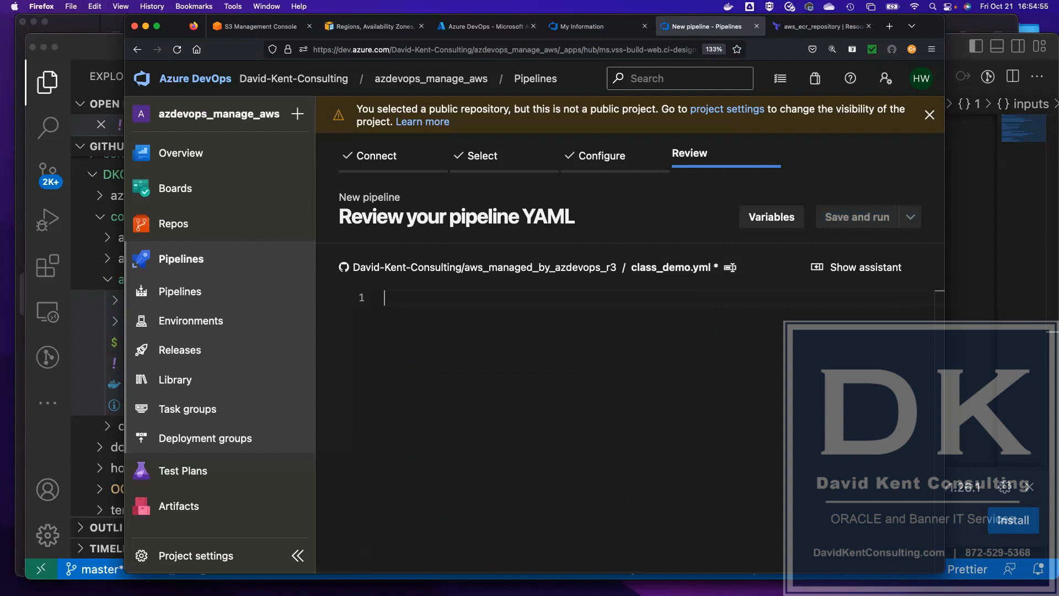
key(super+Tab)
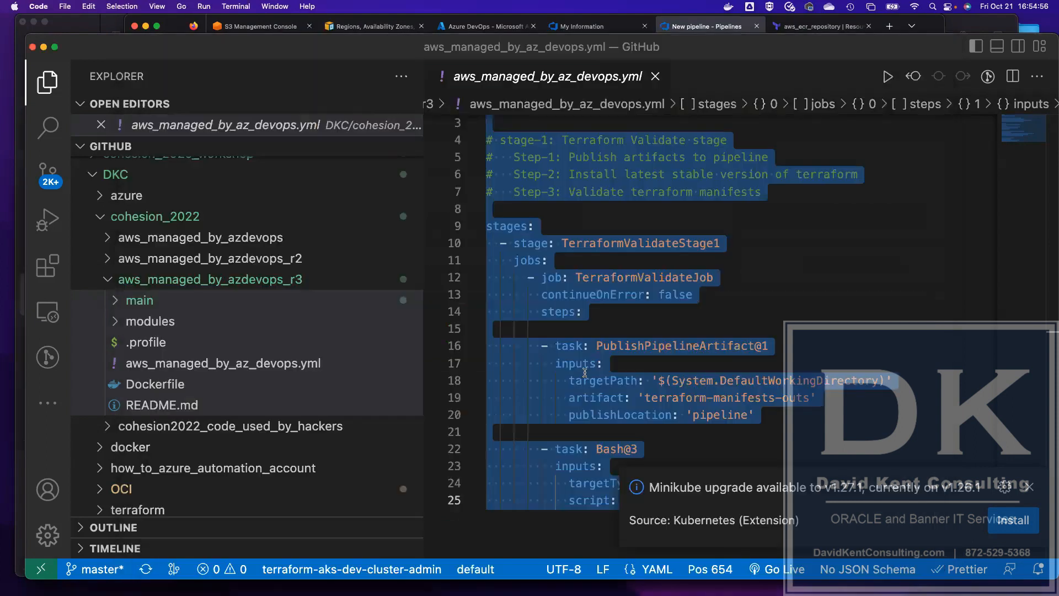
key(super+Tab)
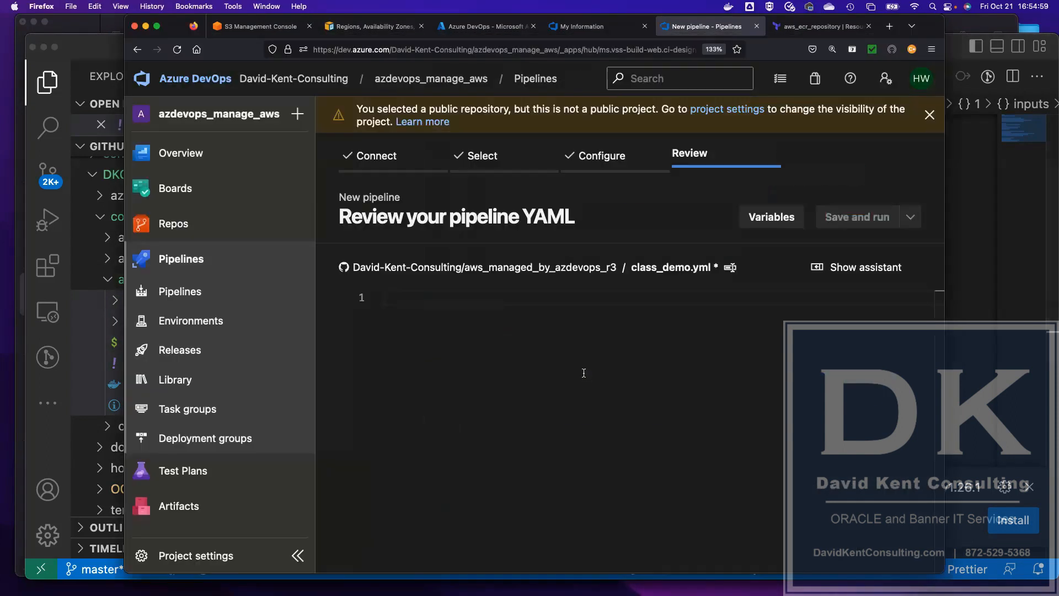
key(super+v)
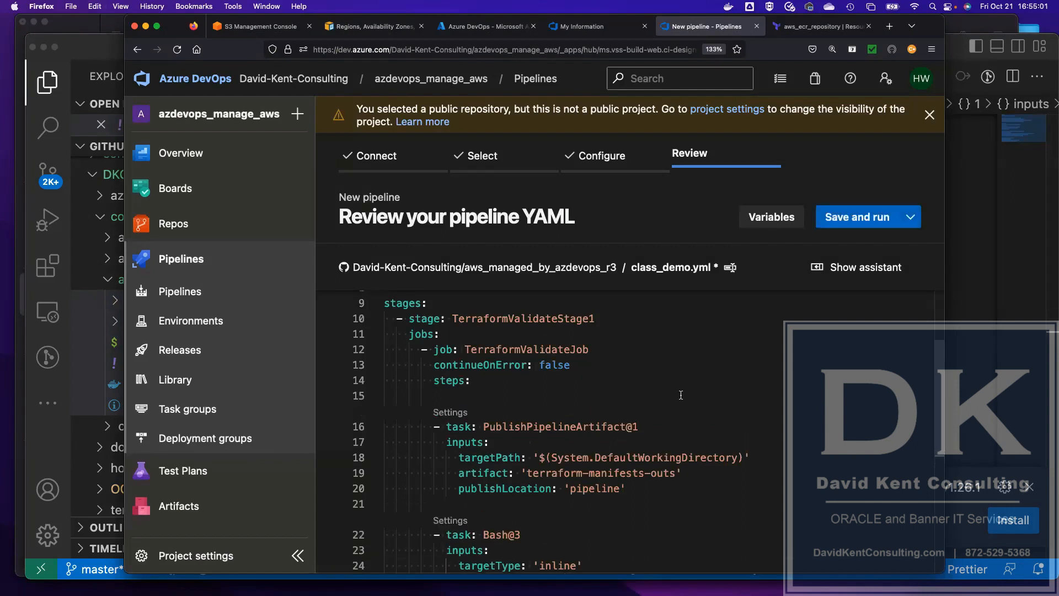
scroll(755, 375, down, 5)
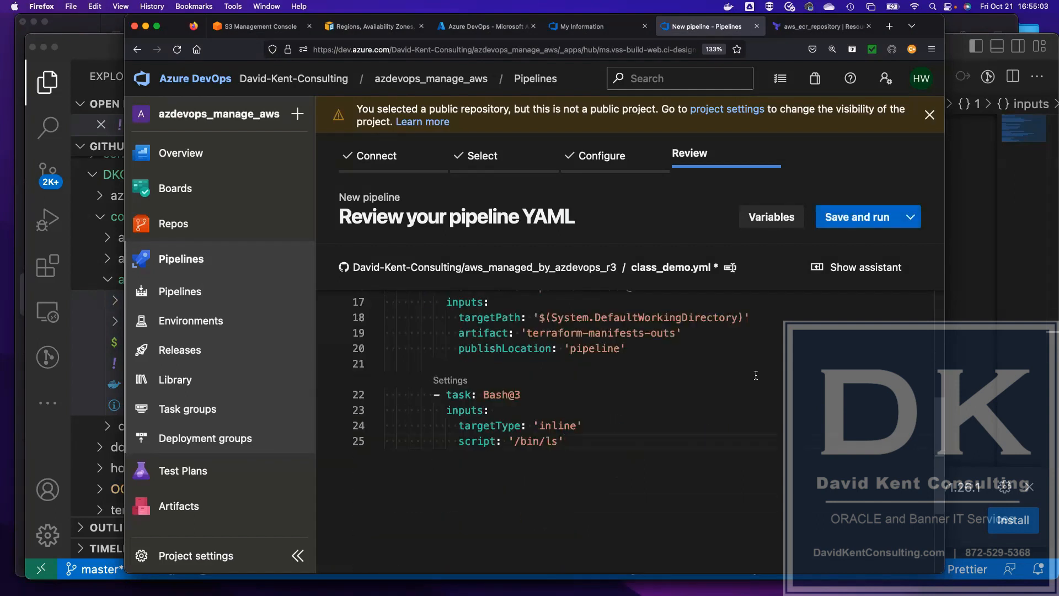
scroll(755, 375, up, 8)
- Save and run the pipeline with the default commit message, committing class_demo.yml directly to the master branch
click(858, 217)
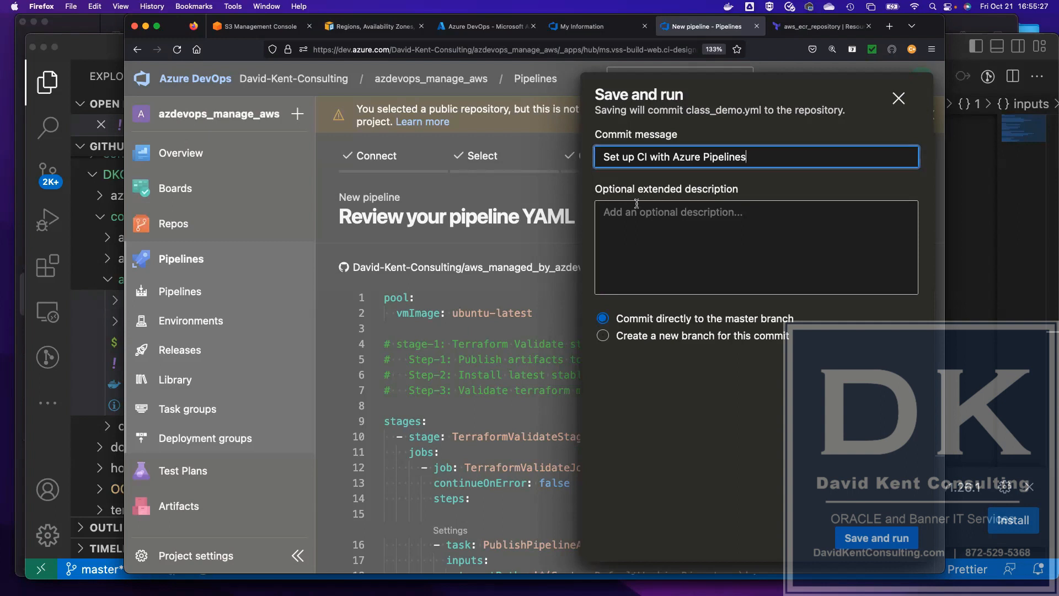
click(602, 336)
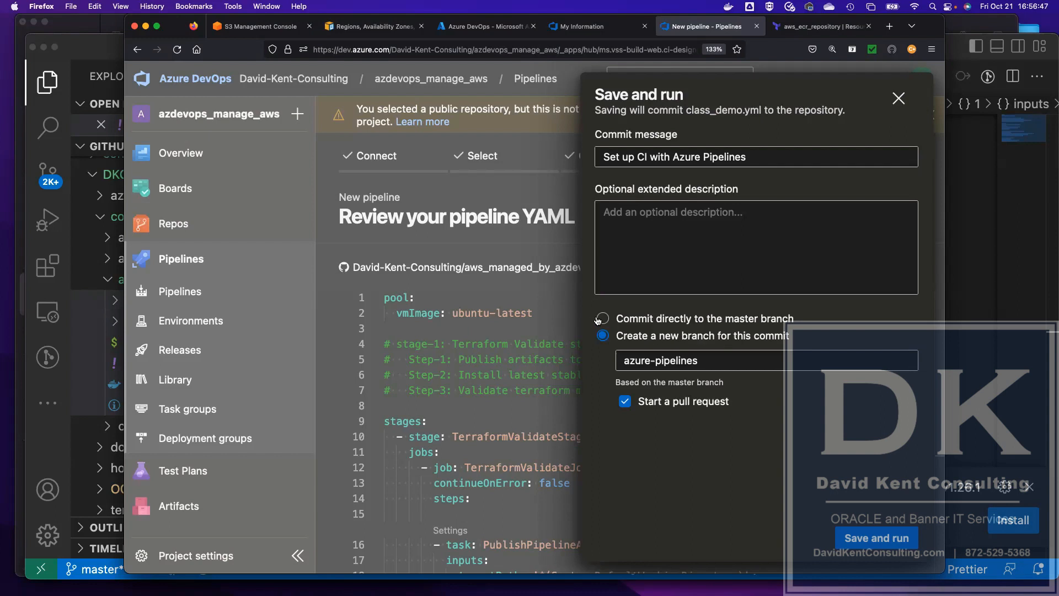
click(603, 319)
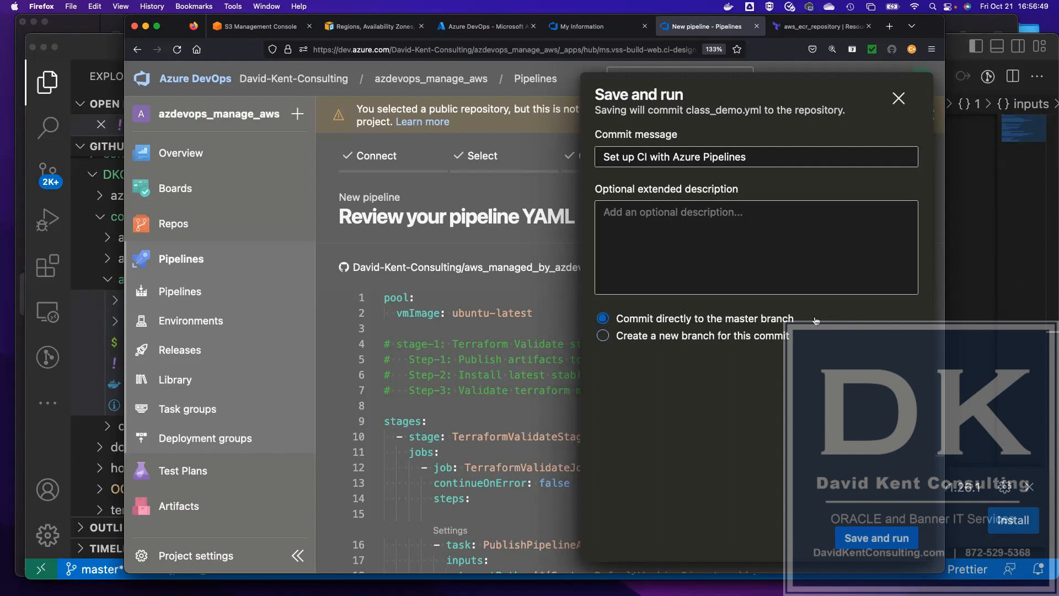
click(881, 542)
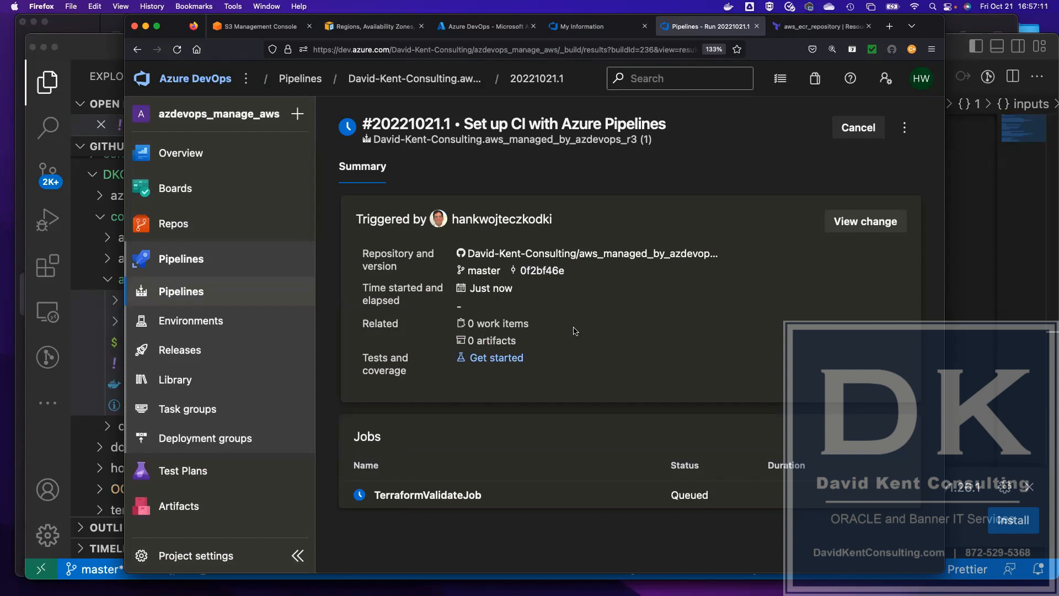
- Read the Bash task log of the new run's TerraformValidateJob, and open the new pipeline from the list of all pipelines
click(478, 494)
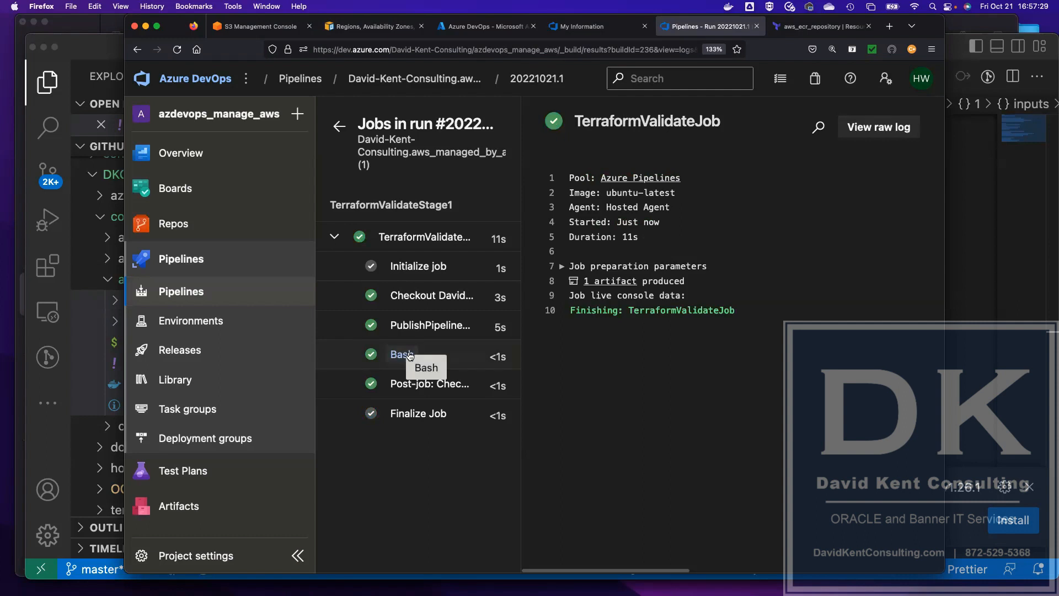
click(402, 354)
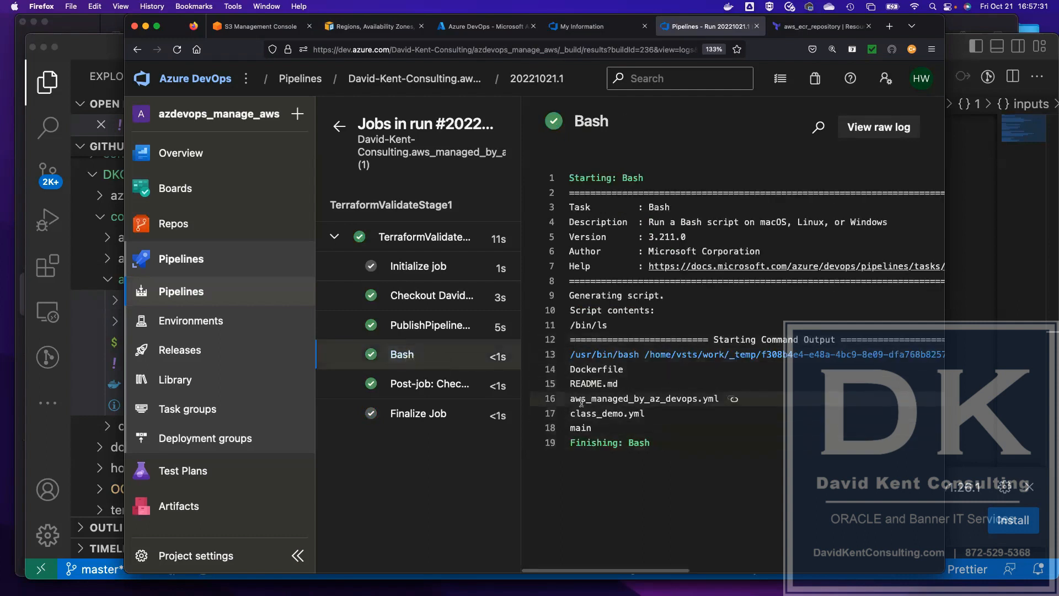
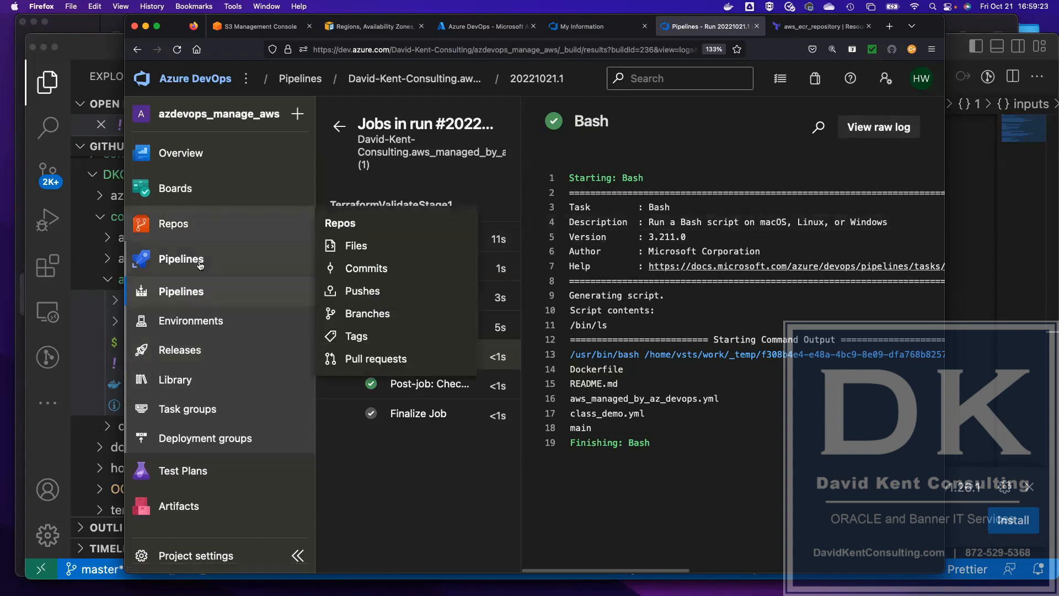
click(173, 260)
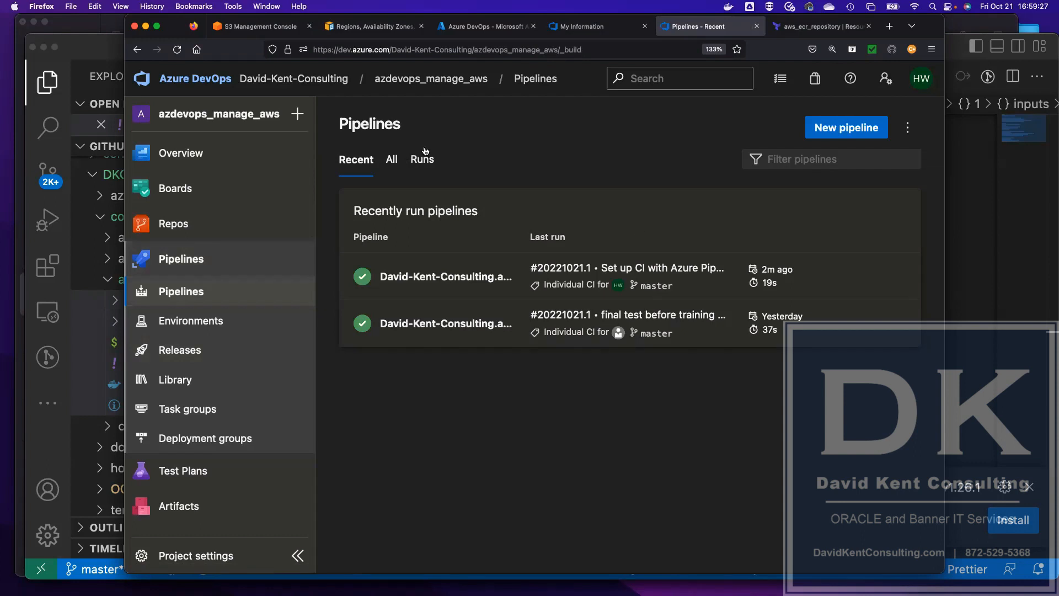
click(393, 163)
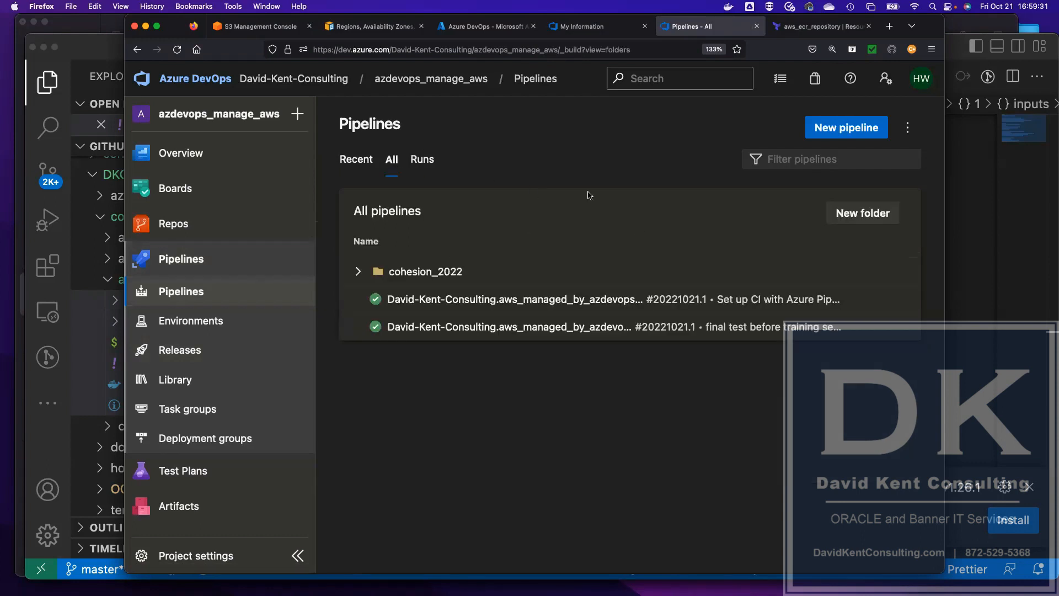
click(424, 305)
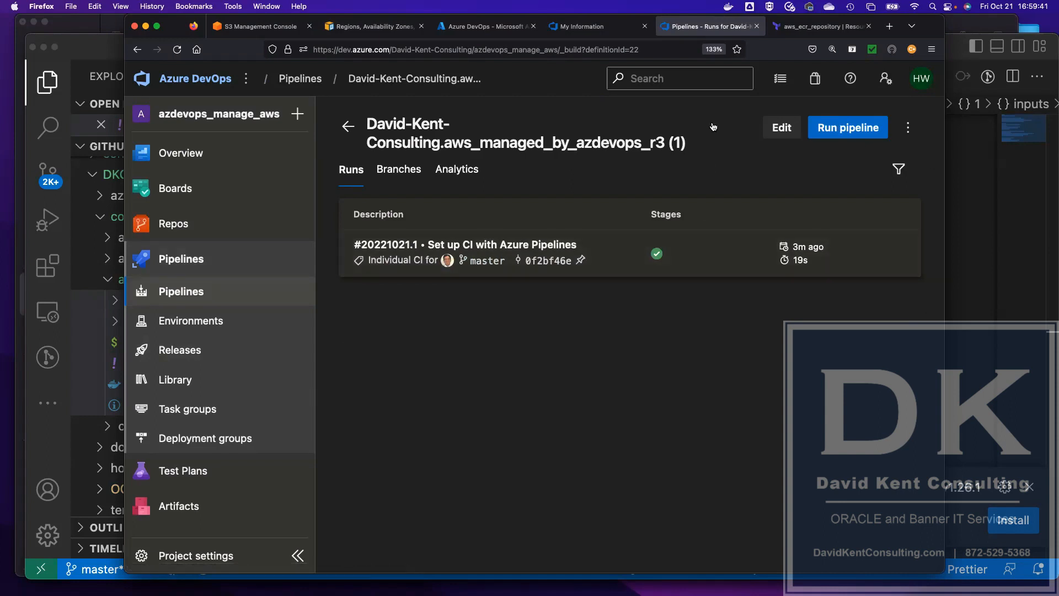
- Switch to Terminal, exit the container session and run git pull in the local aws_managed_by_azdevops_r3 repository
key(super+Tab)
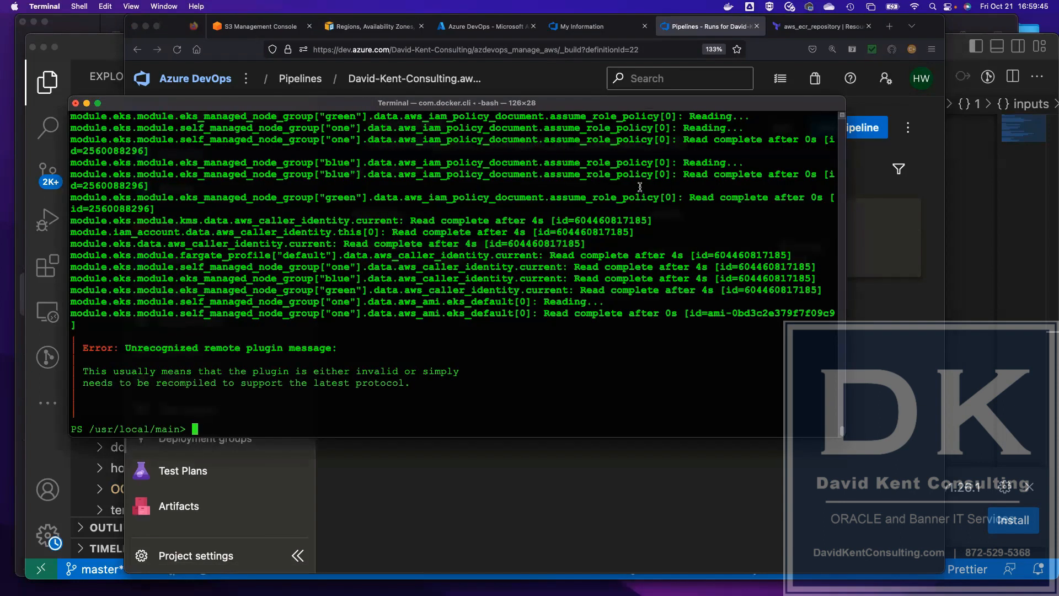
key(ctrl+d)
key(ctrl+d)
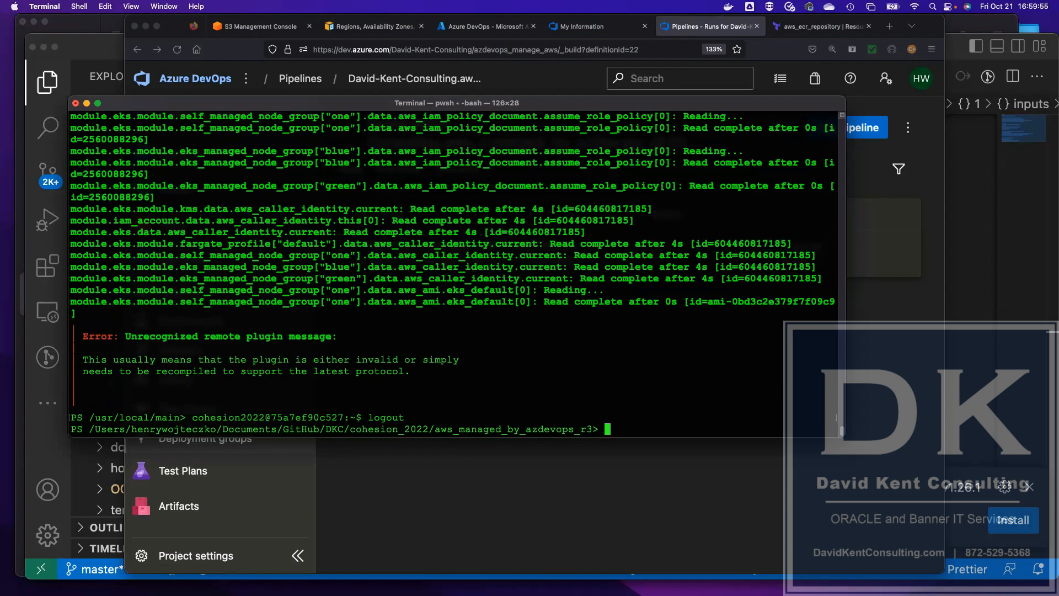
text(git pull)
key(Return)
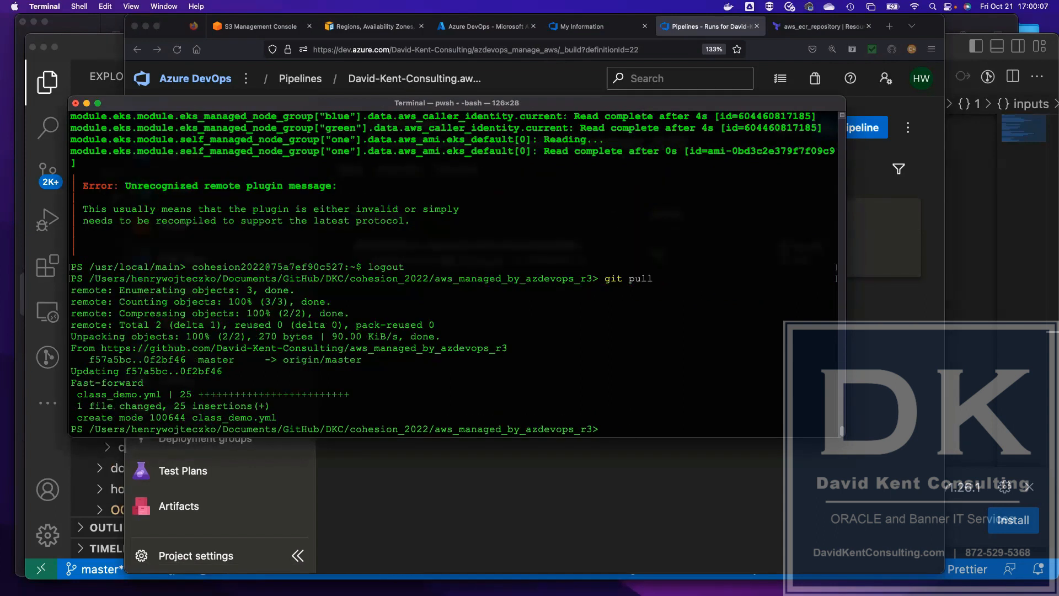
- List the files in the local aws_managed_by_azdevops_r3 repository and highlight class_demo.yml in the listing
text(ls)
key(Return)
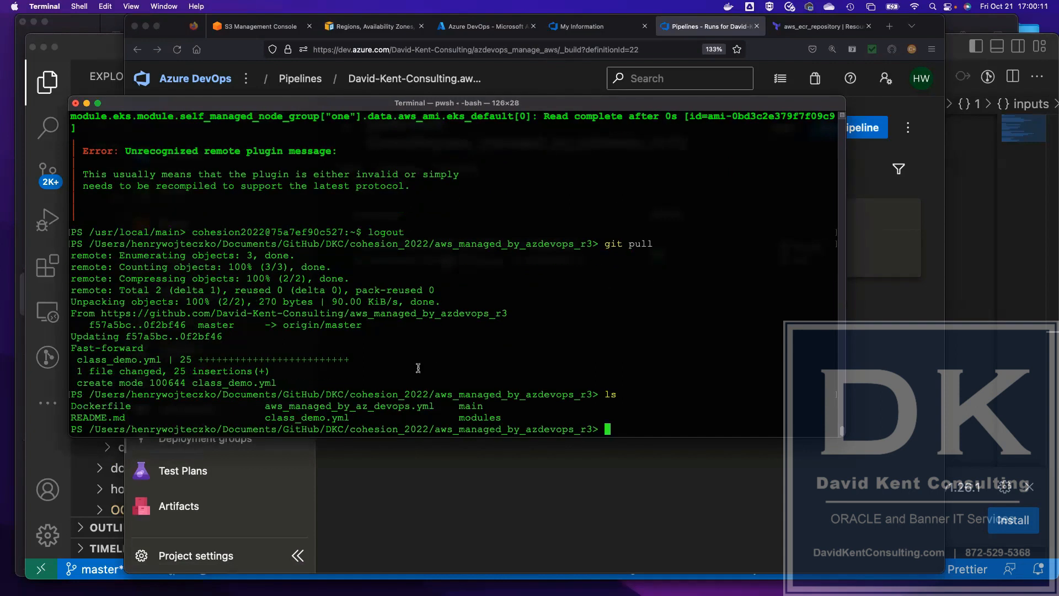
double_click(291, 417)
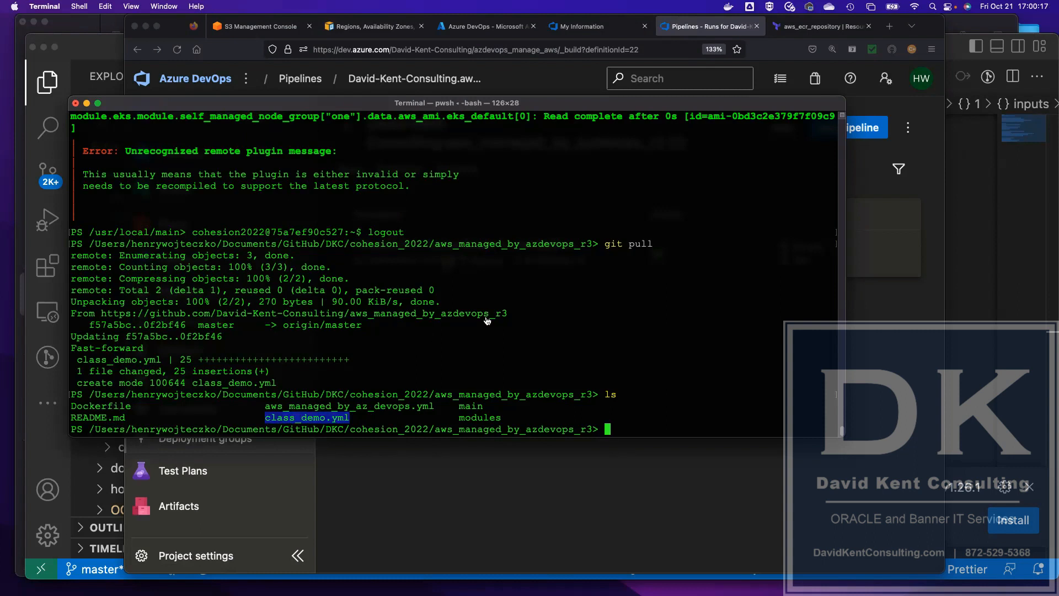
- Switch to Firefox and load github.com in place of the Terraform aws_ecr_repository documentation page
key(super+Tab)
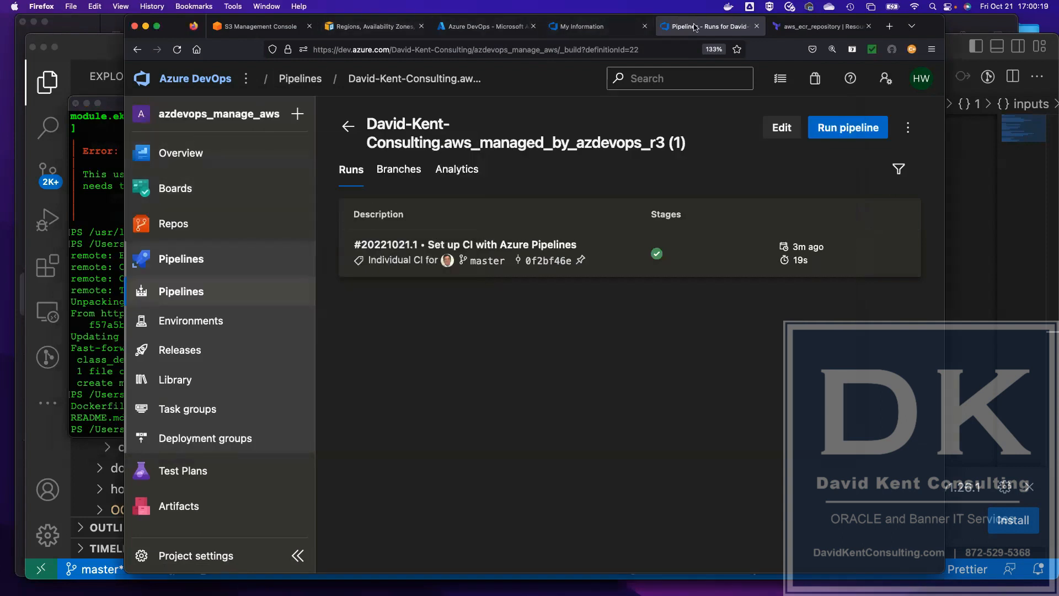
click(805, 33)
click(502, 48)
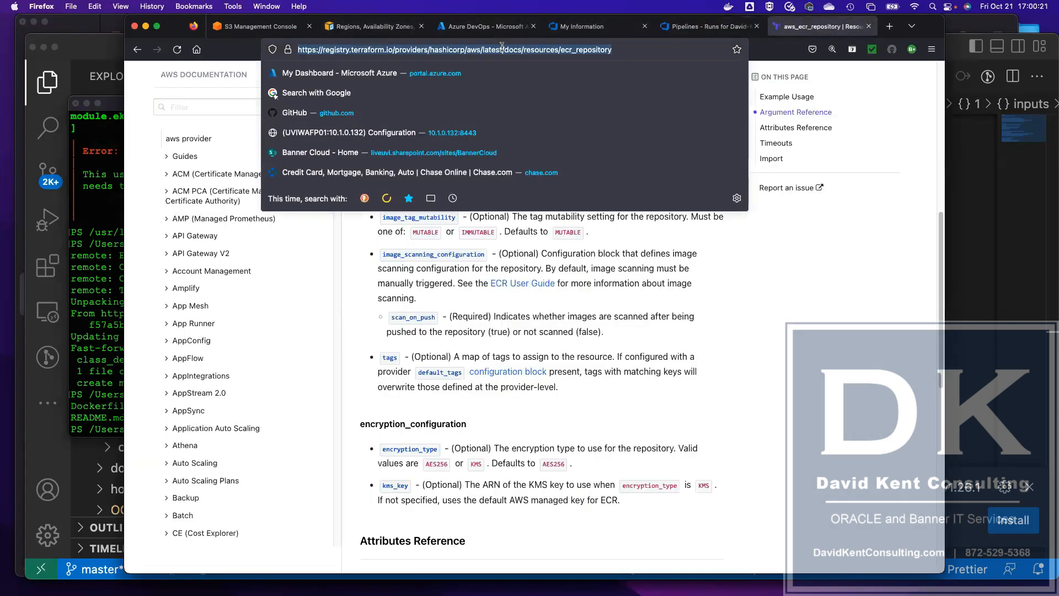
text(github.com/)
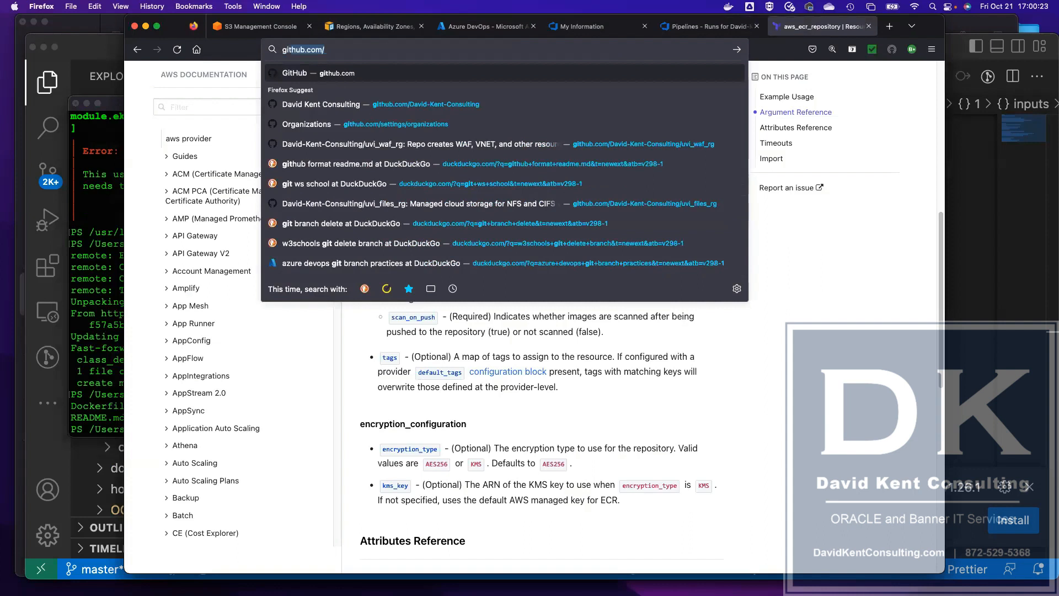
key(Return)
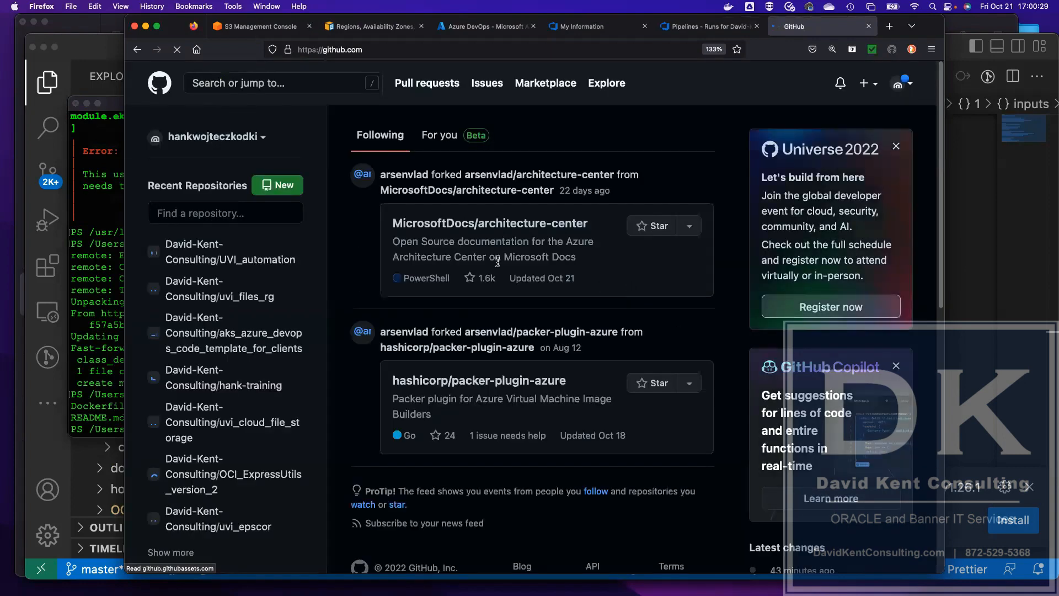
- Open the David-Kent-Consulting organization's aws_managed_by_azdevops_r3 repository and check its file list for class_demo.yml against the local copy
click(902, 81)
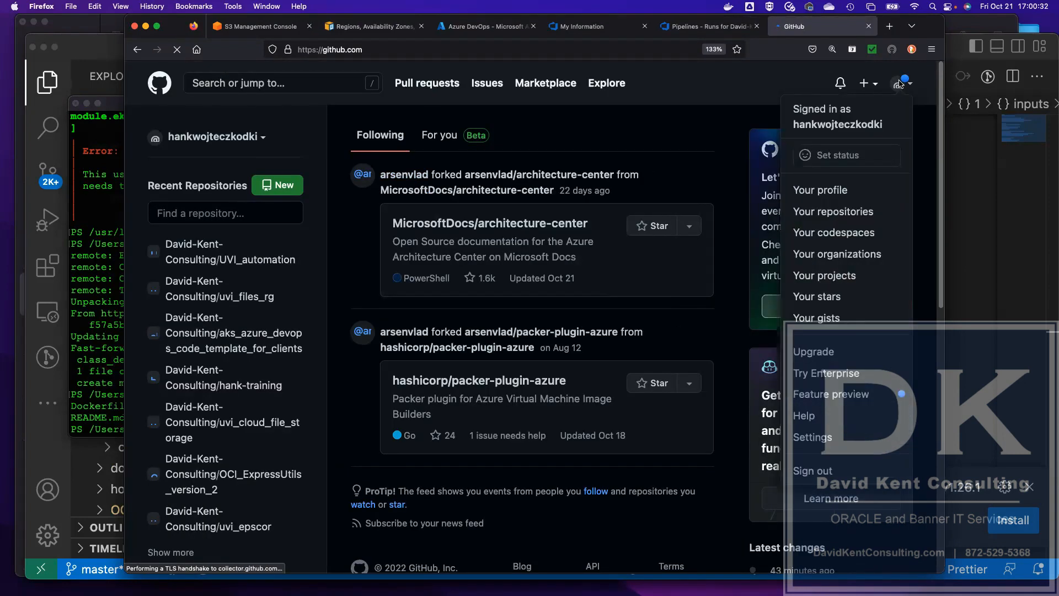
click(843, 253)
click(441, 234)
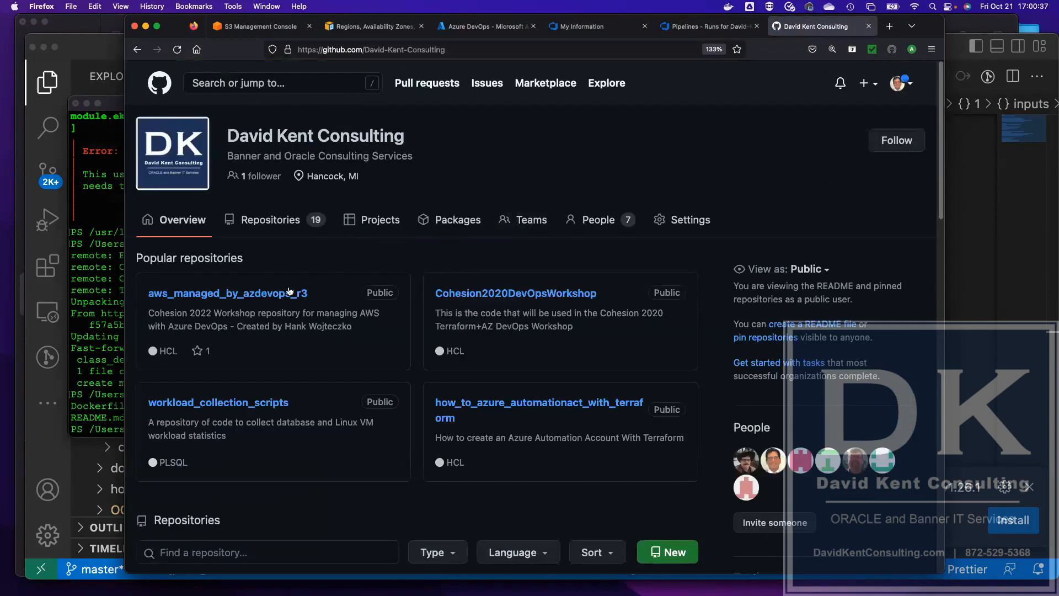
click(202, 298)
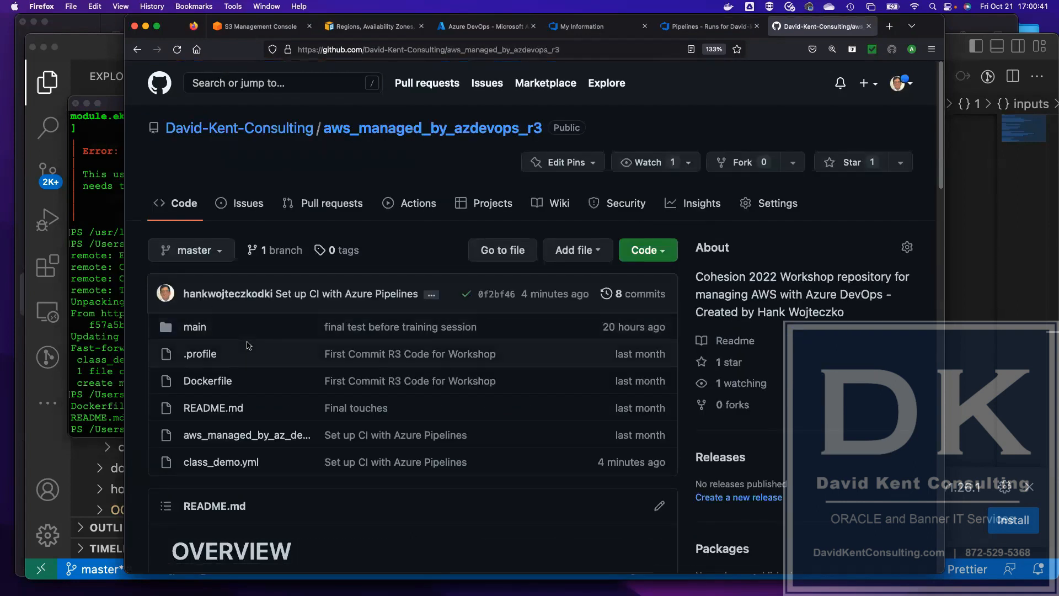
scroll(248, 345, down, 2)
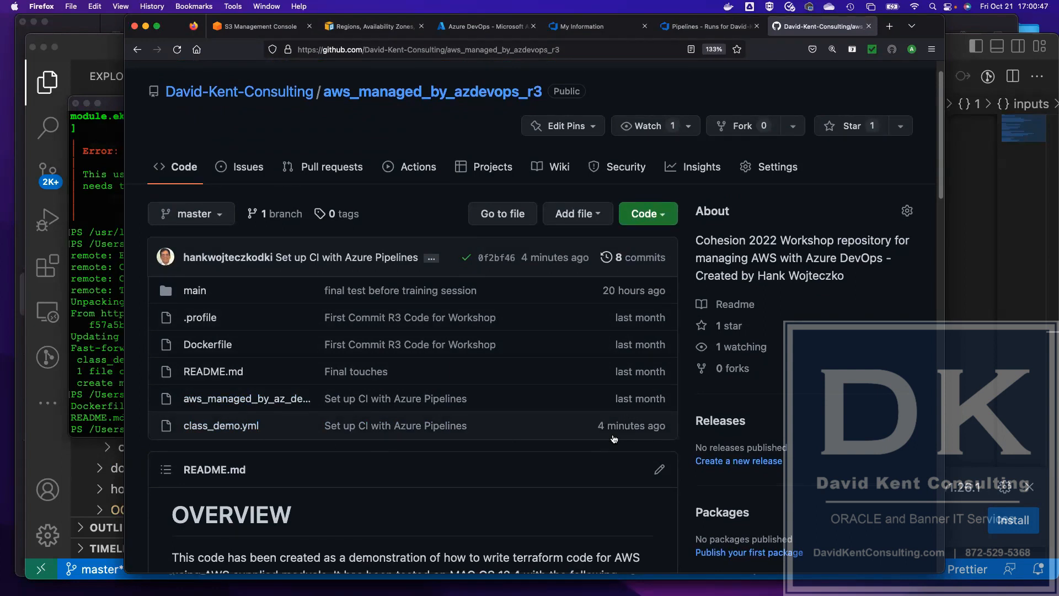
key(super+Tab)
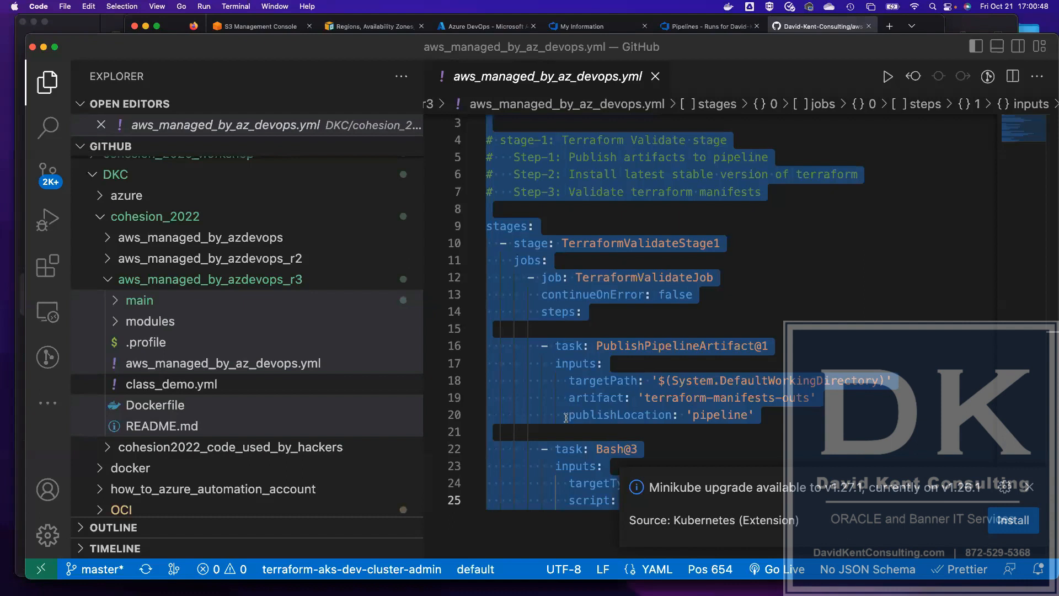
key(super+Tab)
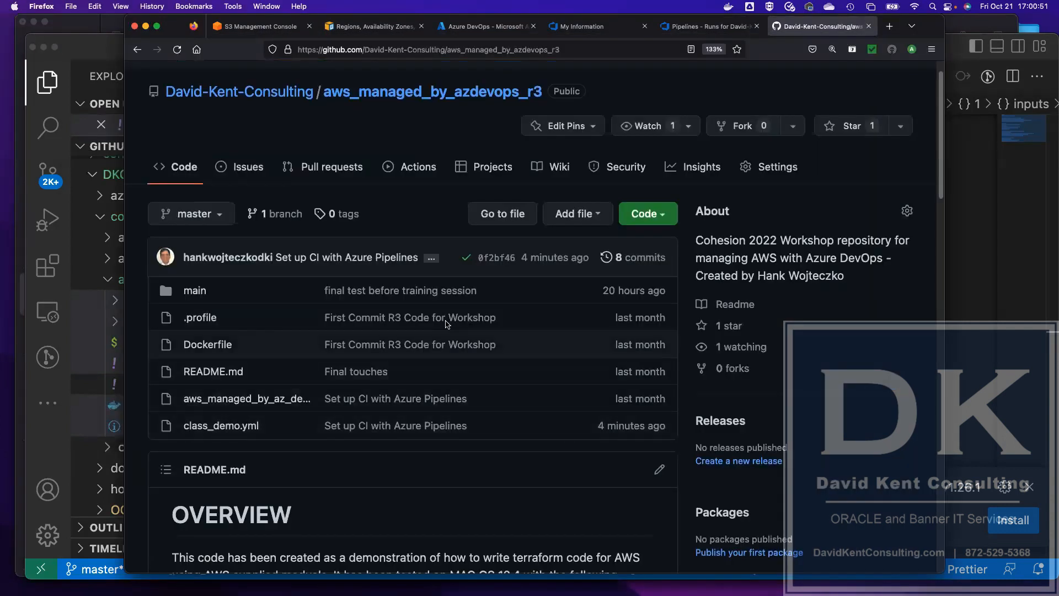
- Return to Azure DevOps and start a new release pipeline under Releases, dismissing the stage template selection
click(703, 27)
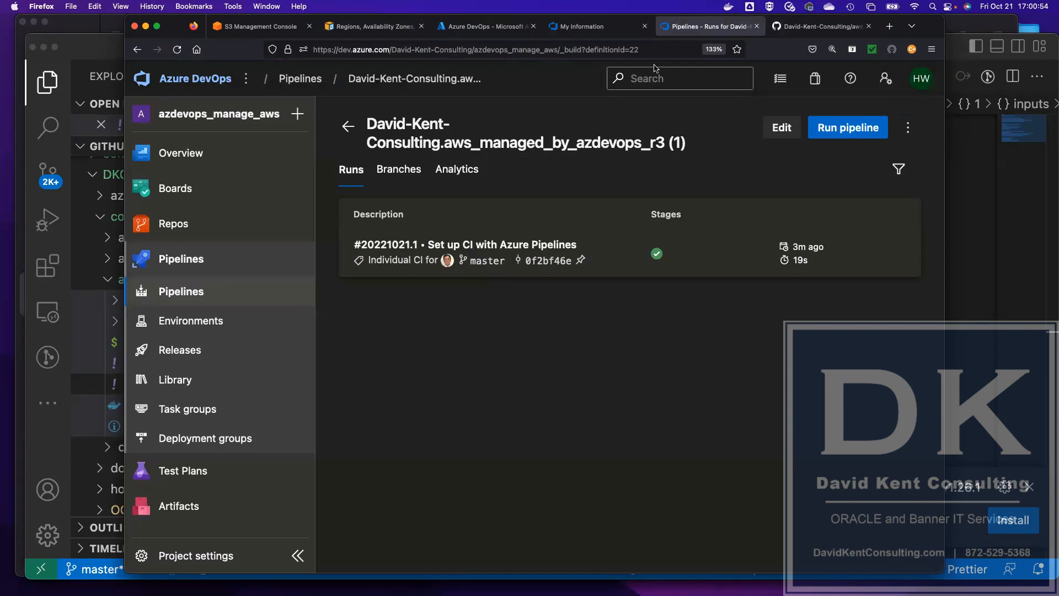
click(155, 353)
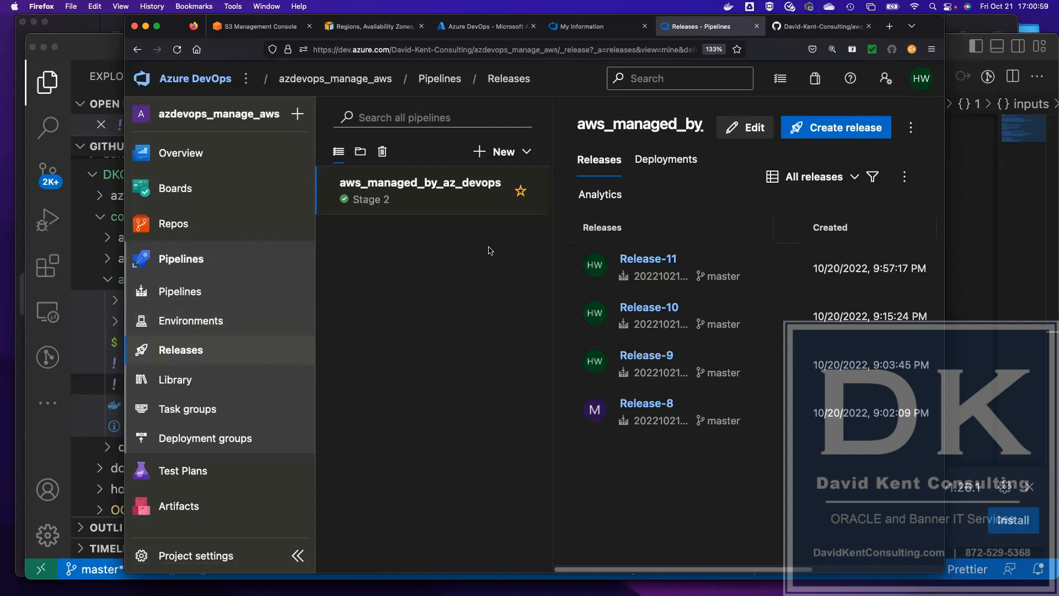
click(501, 150)
click(436, 185)
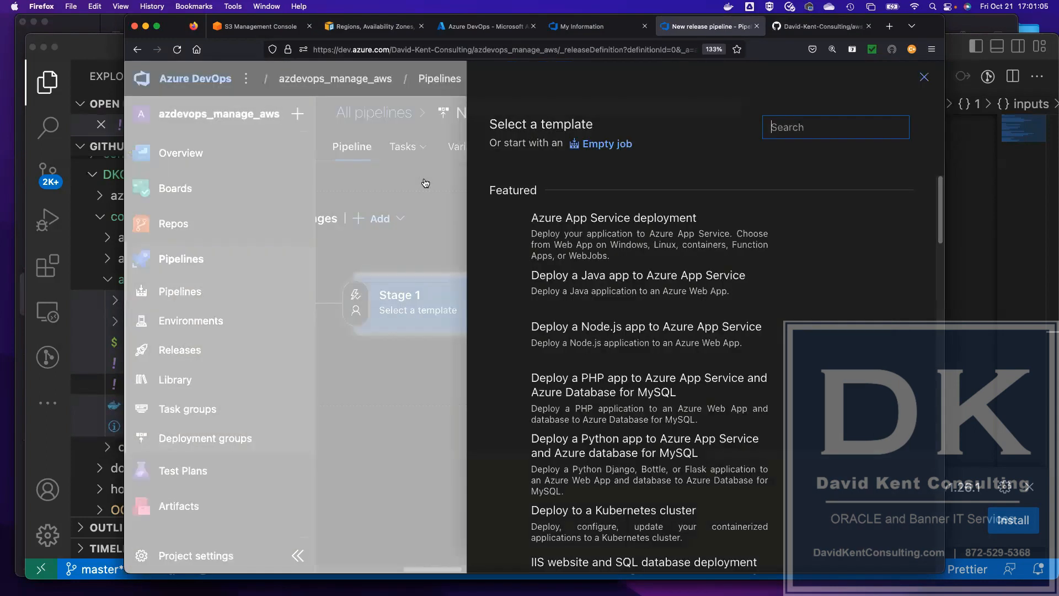
click(924, 81)
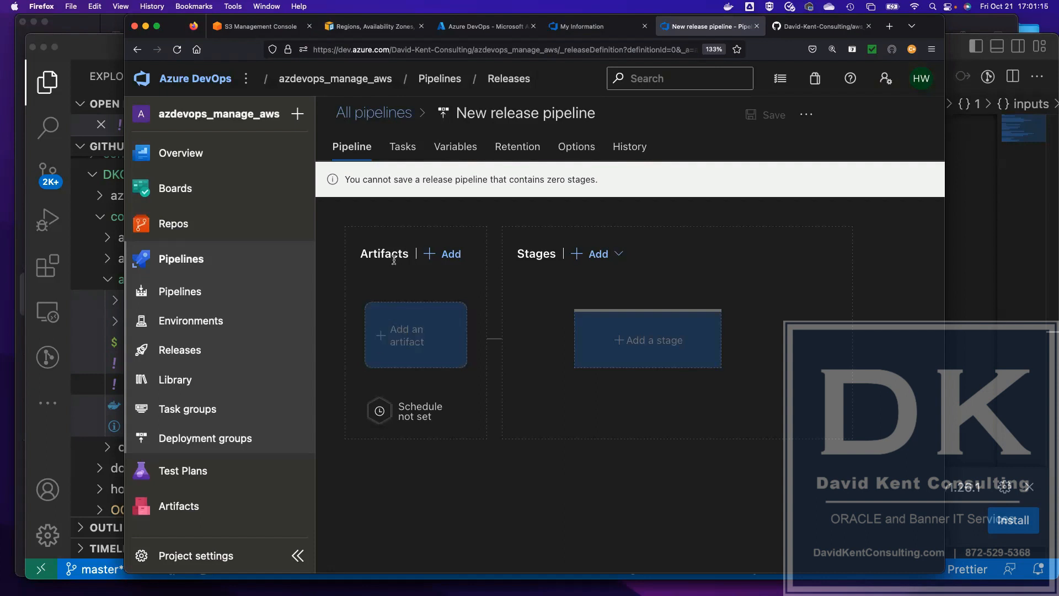
- Add a Build artifact to the release pipeline from David-Kent-Consulting.aws_managed_by_azdevops_r3 (1), keeping the default version at Latest
click(395, 337)
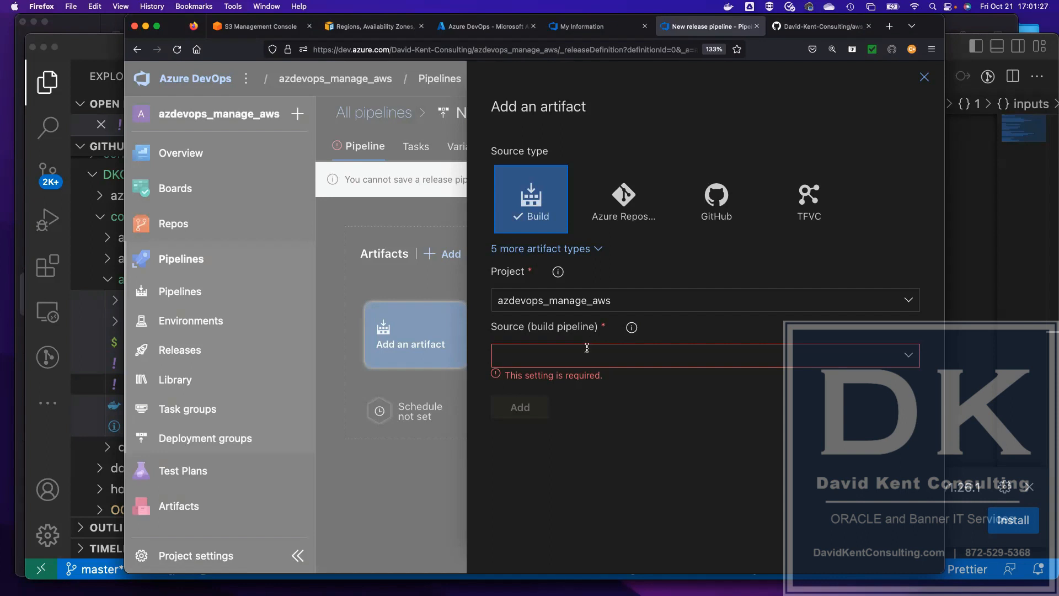
click(900, 361)
click(908, 356)
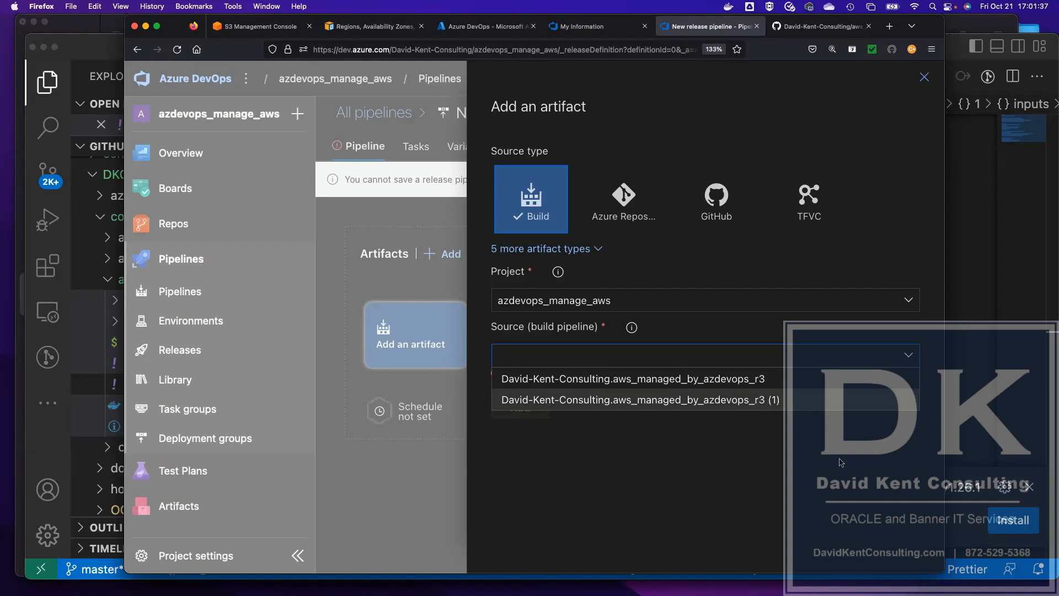
click(684, 400)
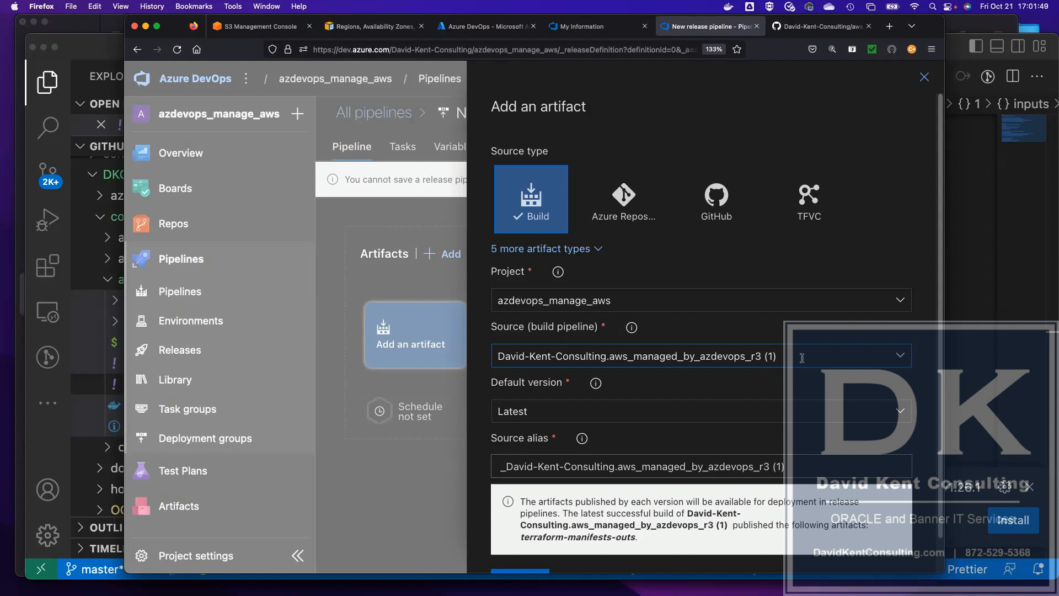
scroll(802, 358, down, 2)
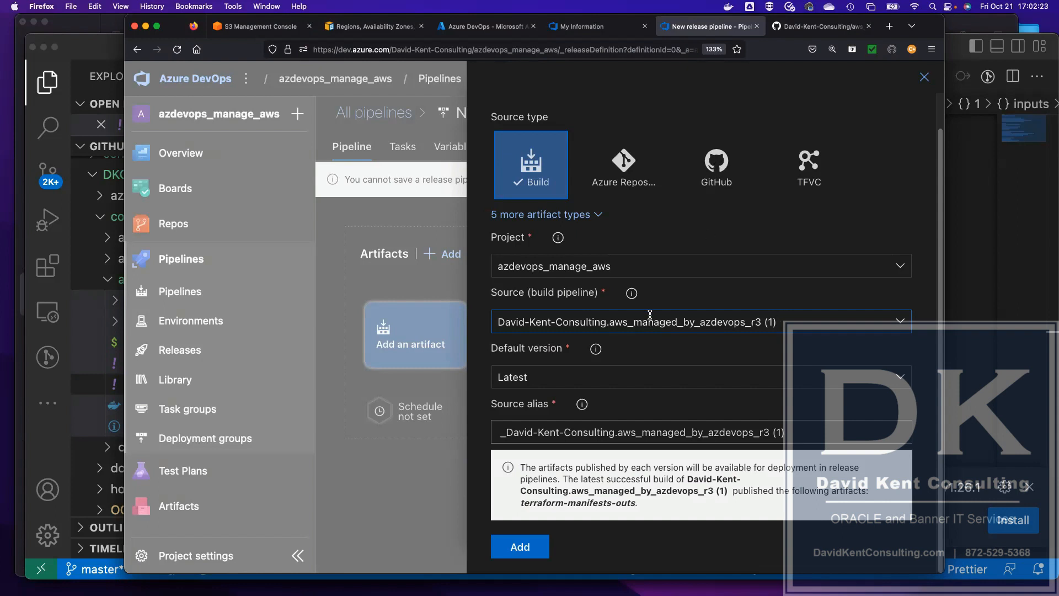
click(506, 553)
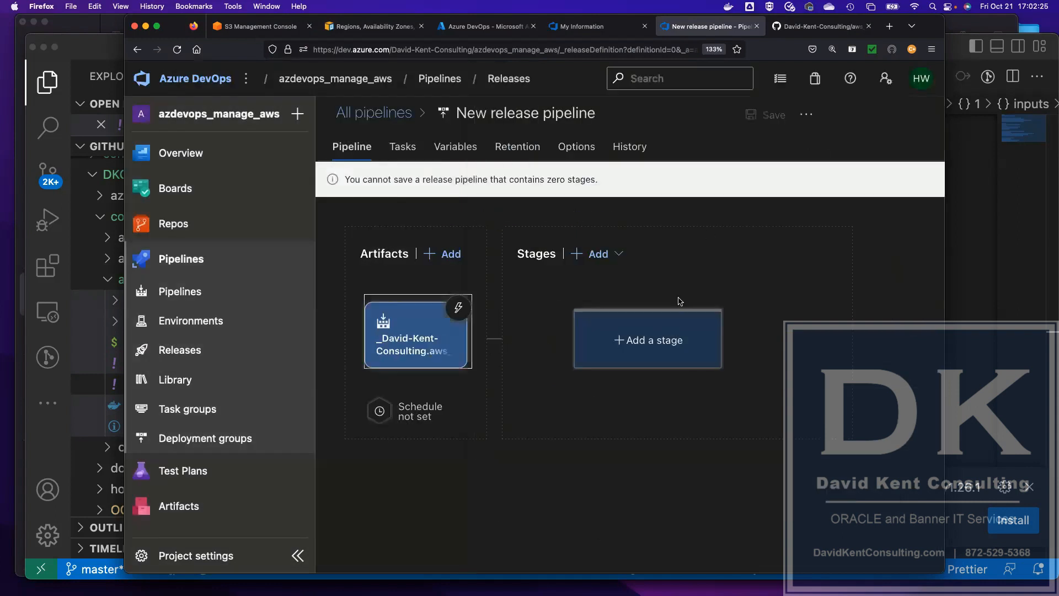
- Enable the continuous deployment trigger on the release pipeline's build artifact
click(454, 311)
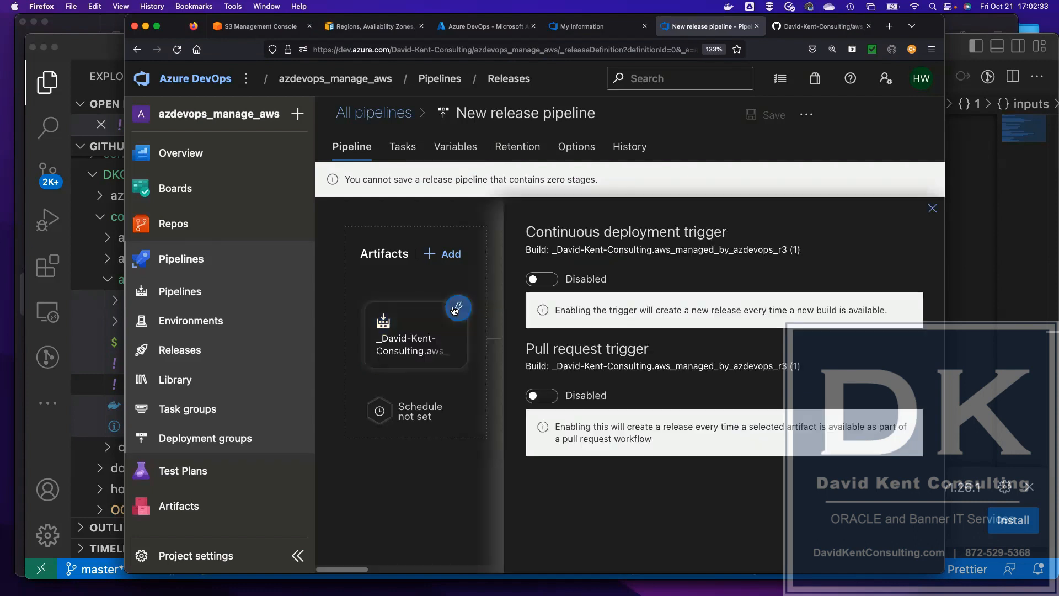
click(552, 282)
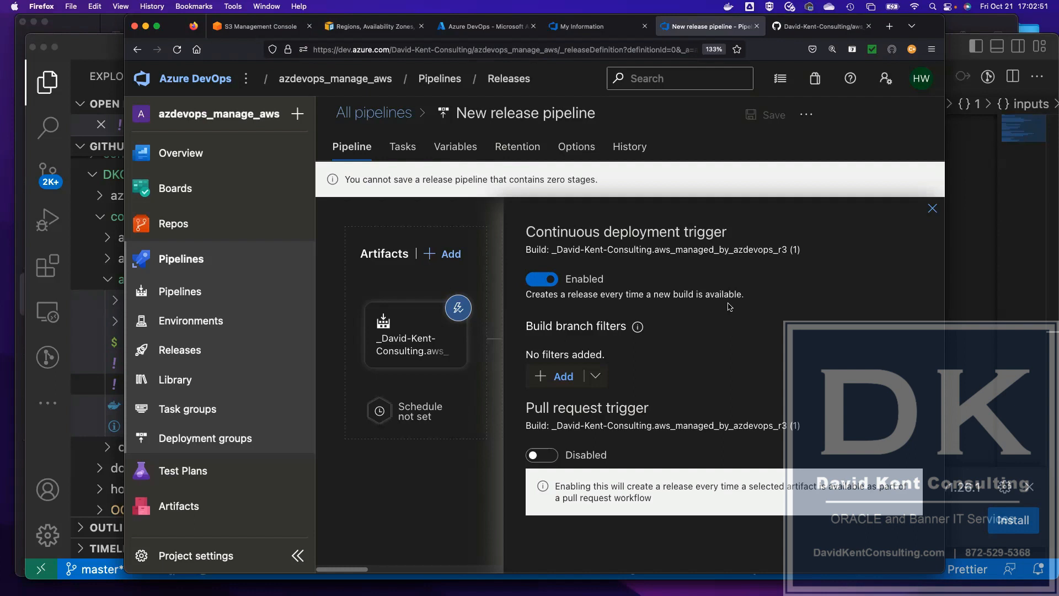
click(932, 209)
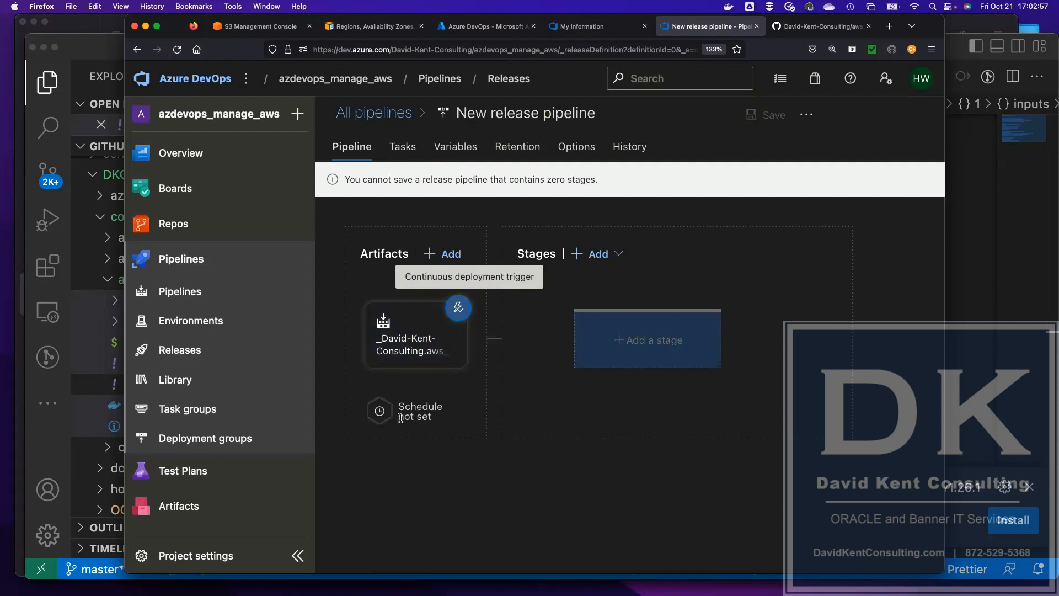
- Enable the scheduled release trigger and set it to run Monday through Sunday at 23:59
click(379, 416)
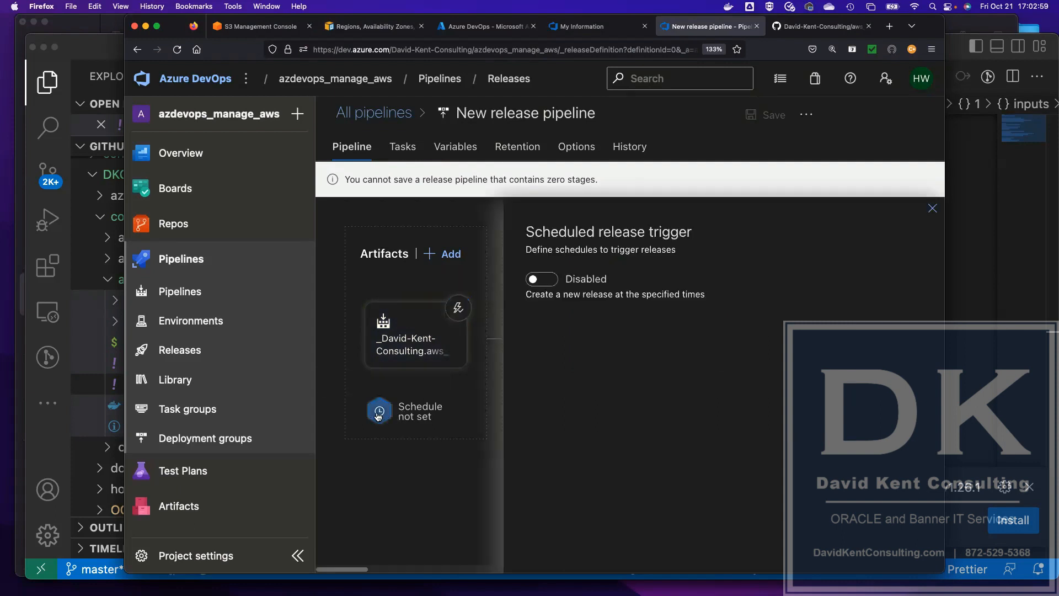
click(551, 283)
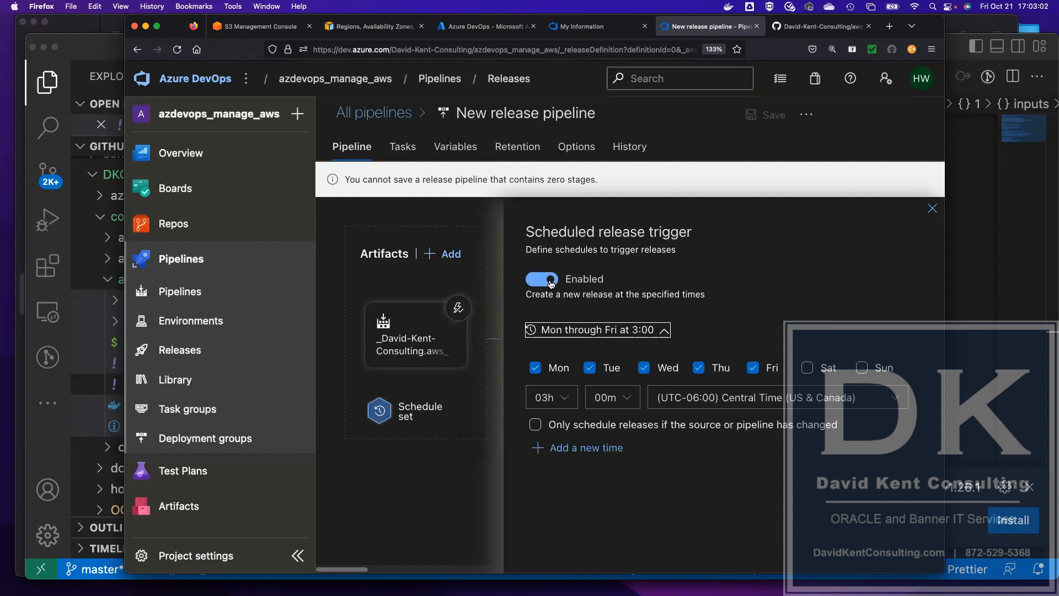
click(548, 398)
scroll(553, 496, down, 5)
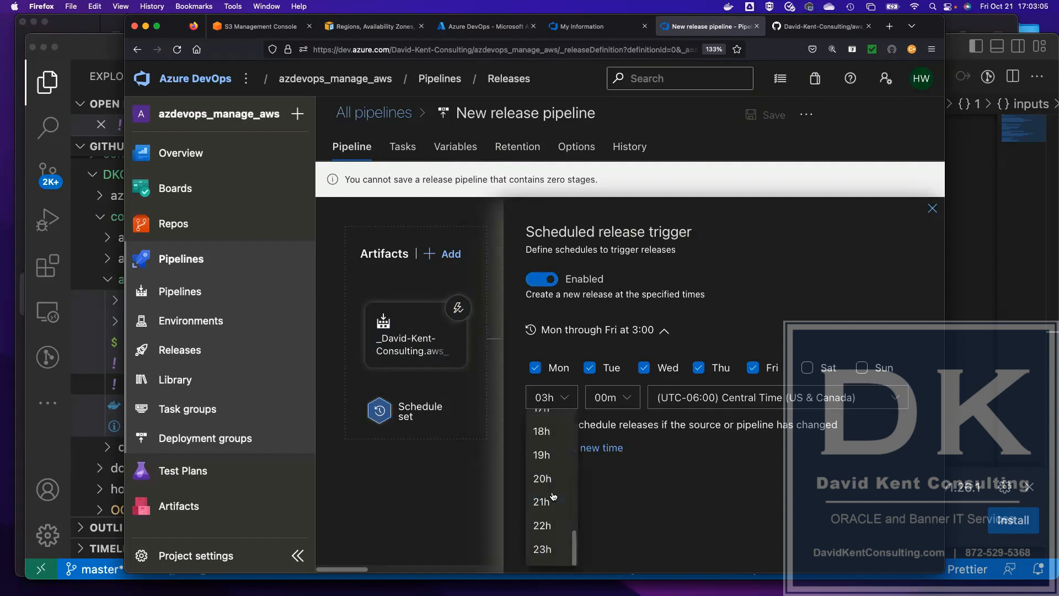
click(542, 549)
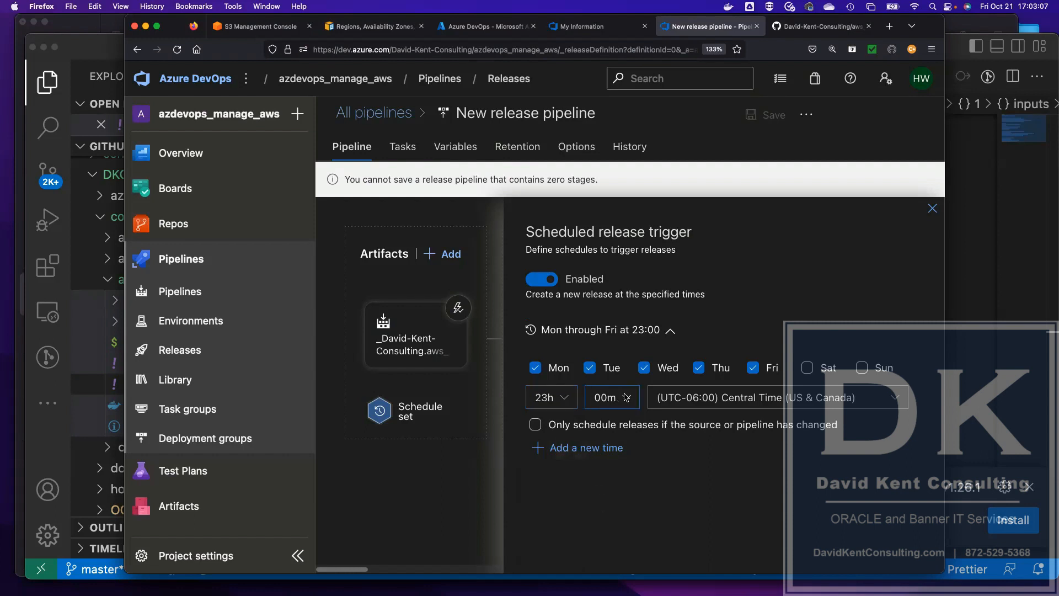
click(627, 397)
scroll(617, 496, down, 10)
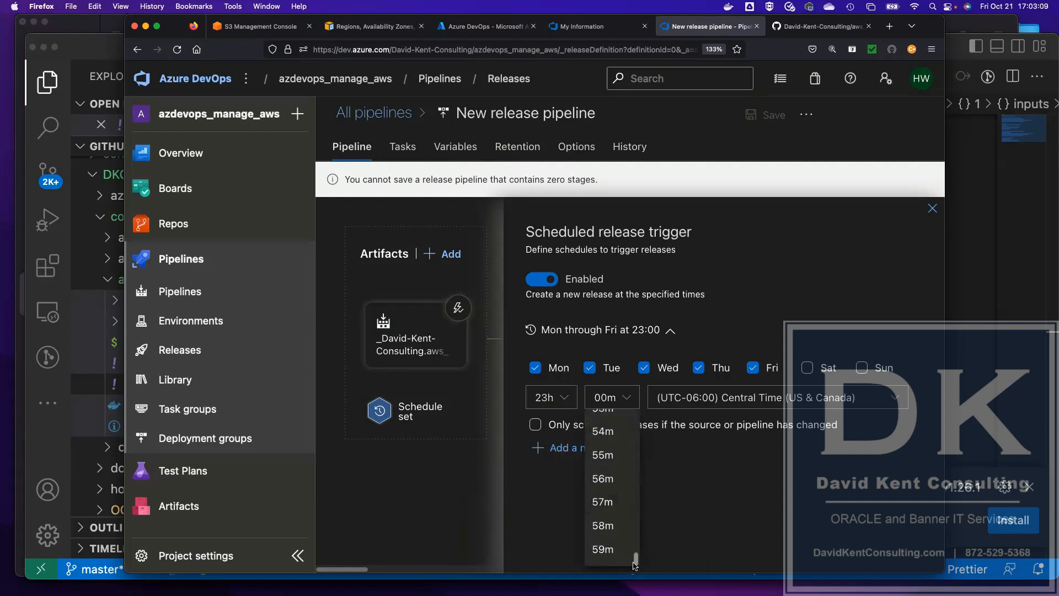
click(604, 548)
click(806, 368)
click(866, 370)
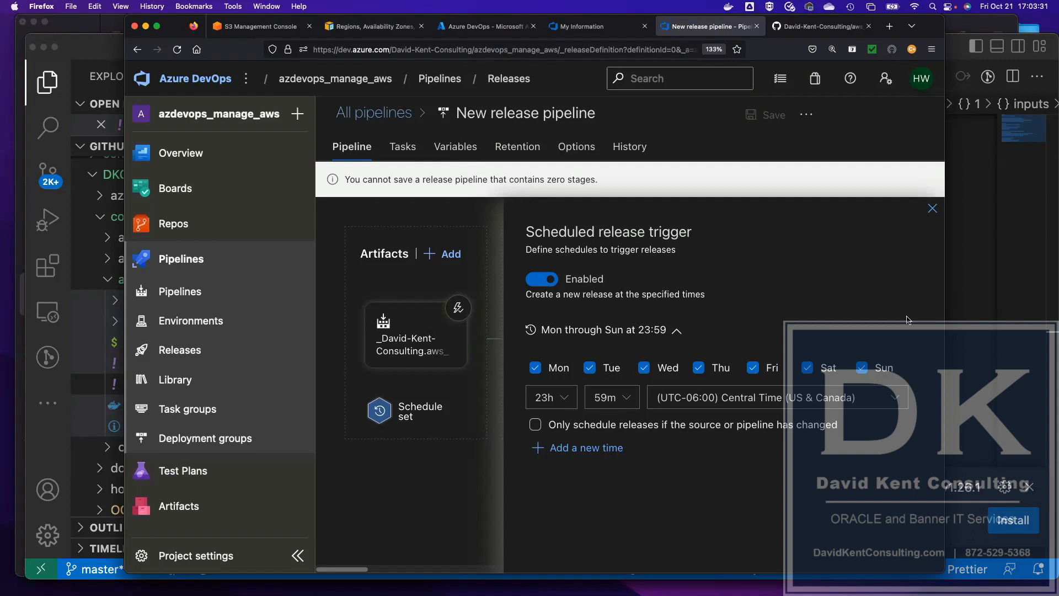
click(932, 209)
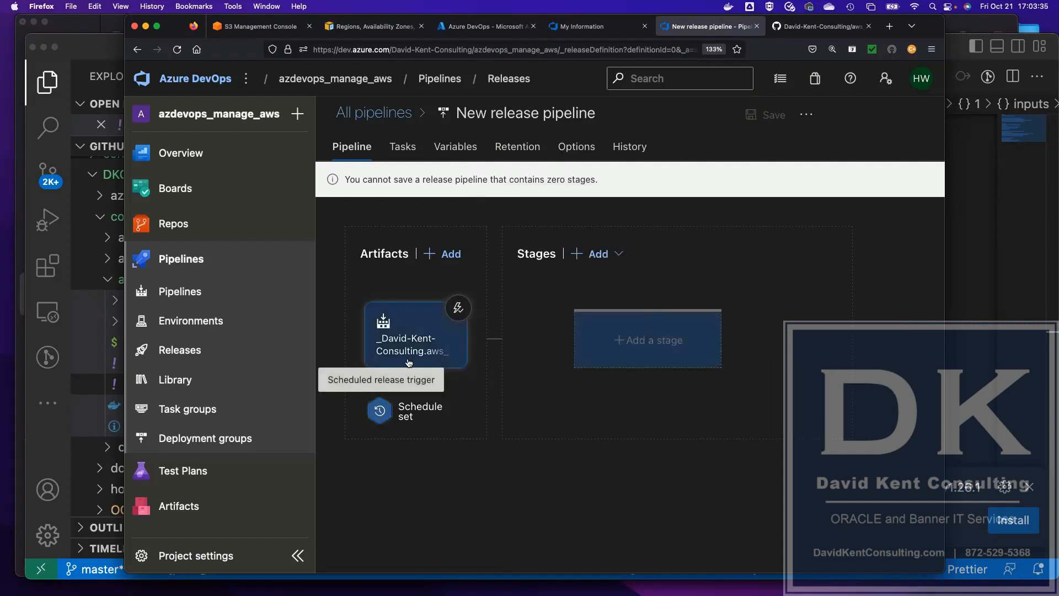
- Turn the artifact's continuous deployment trigger off and back on
click(457, 308)
click(538, 277)
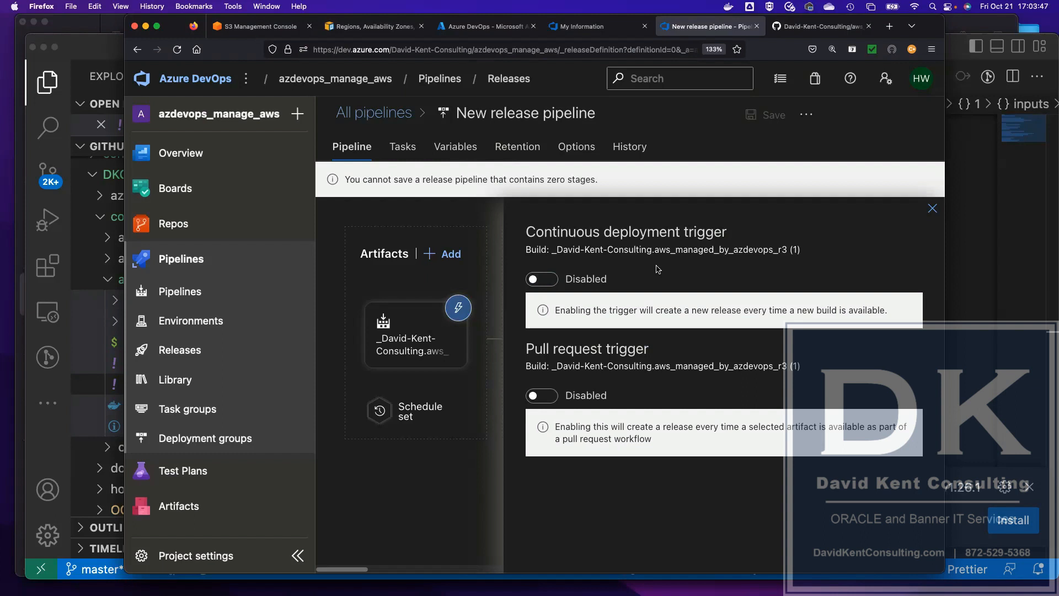
click(543, 280)
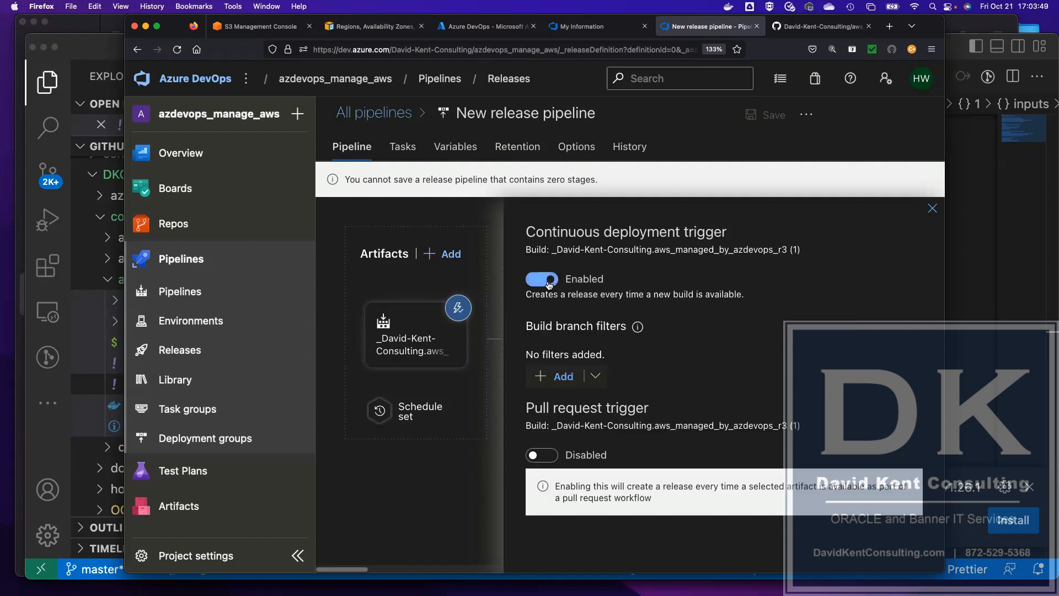
click(934, 207)
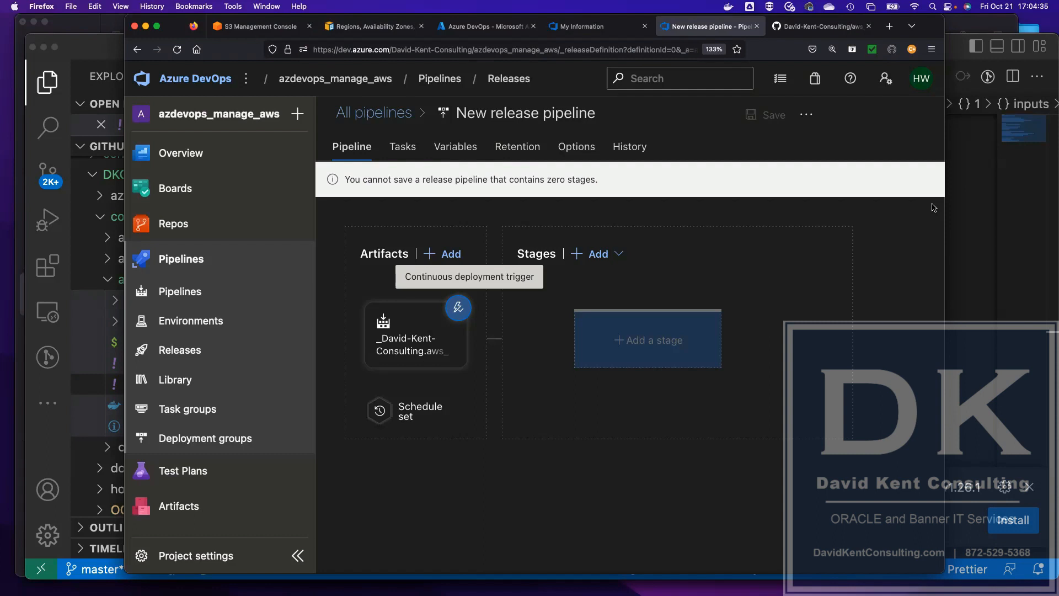
- Add a stage to the release pipeline based on an empty job, keeping the name Stage 2
click(632, 341)
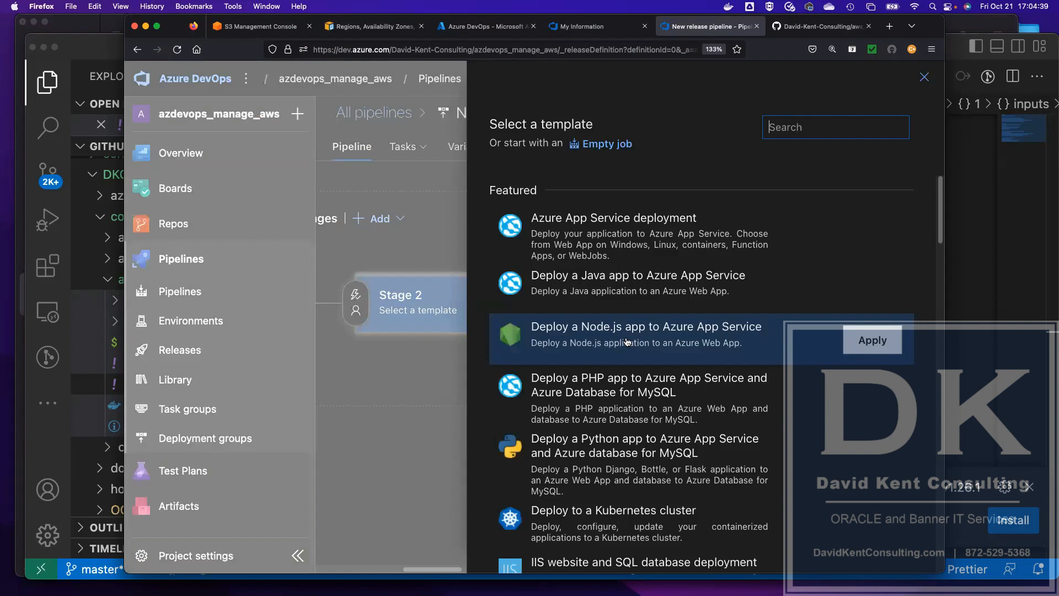
click(596, 144)
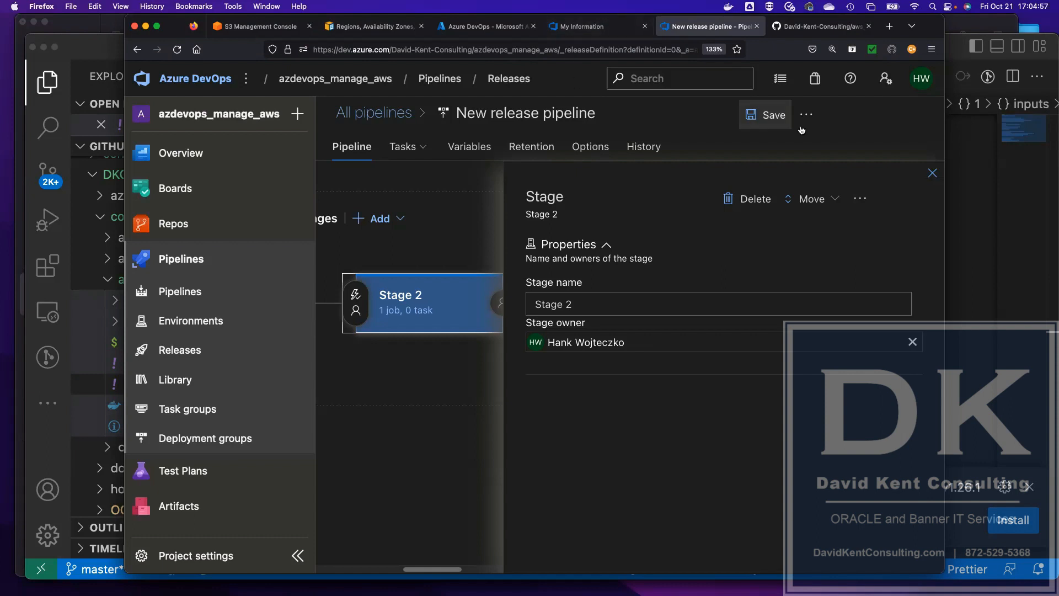
click(933, 175)
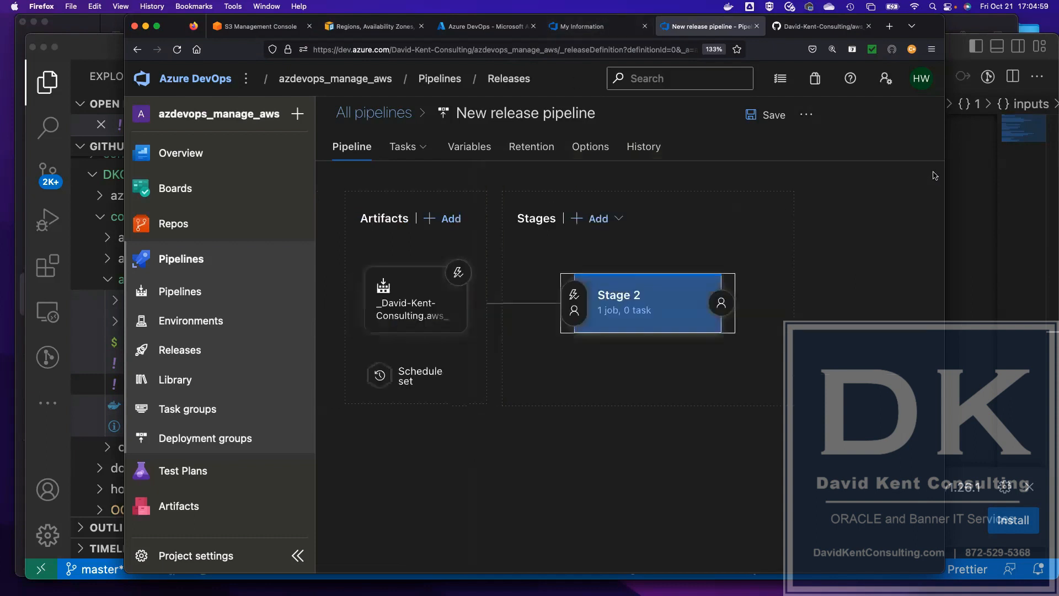
- Review Stage 2's properties and the agent pool options available for its agent job
click(609, 298)
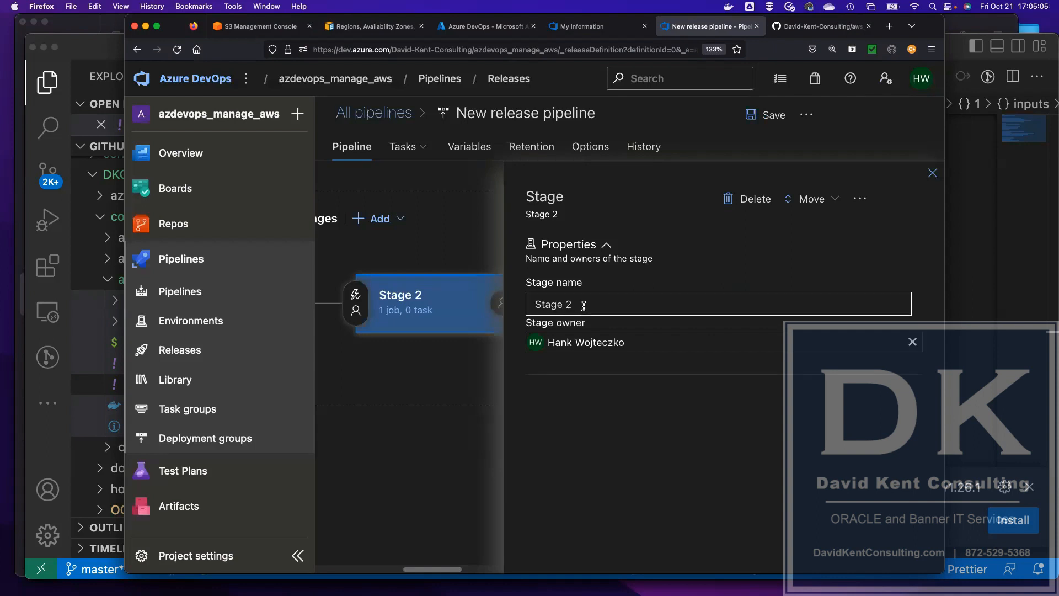
click(933, 175)
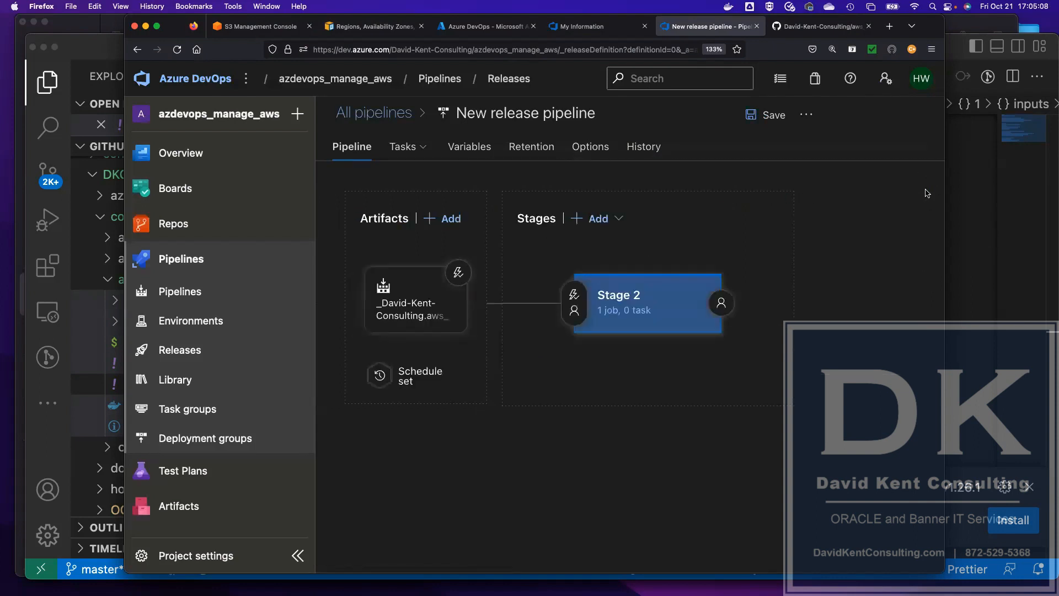
click(610, 311)
click(428, 244)
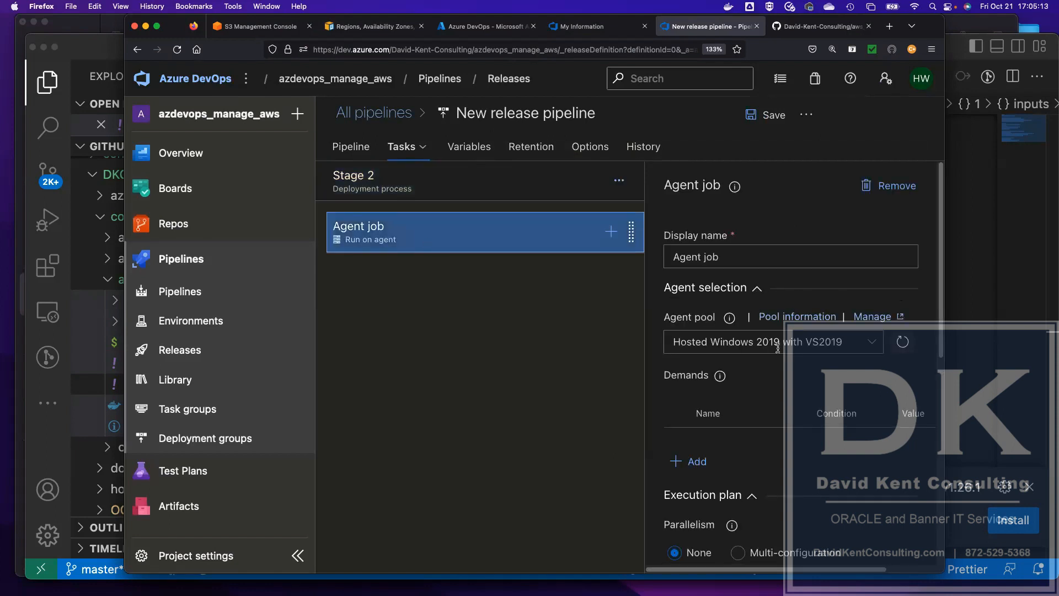
click(873, 341)
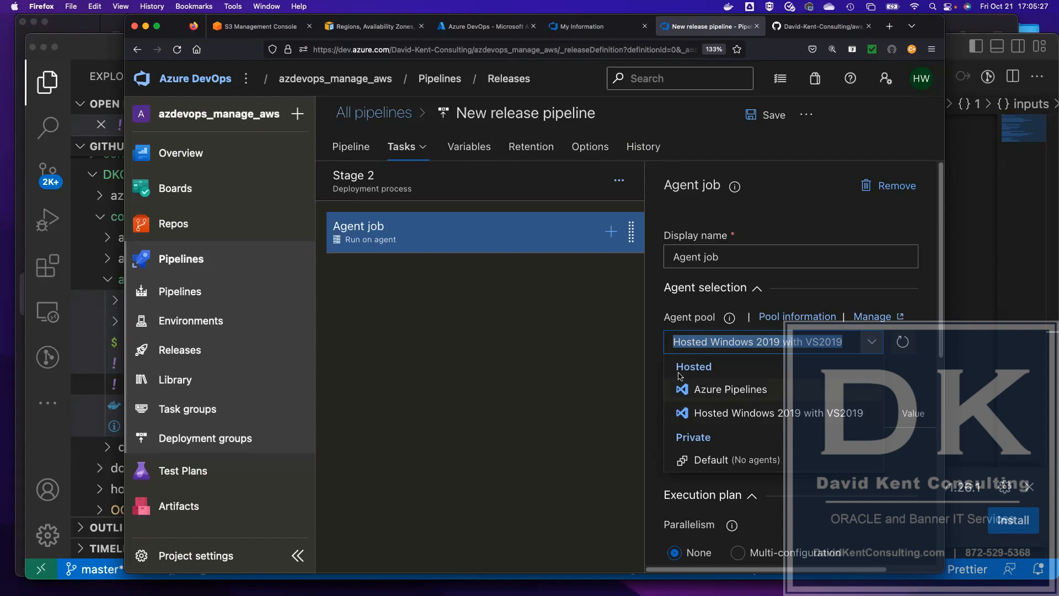
click(593, 365)
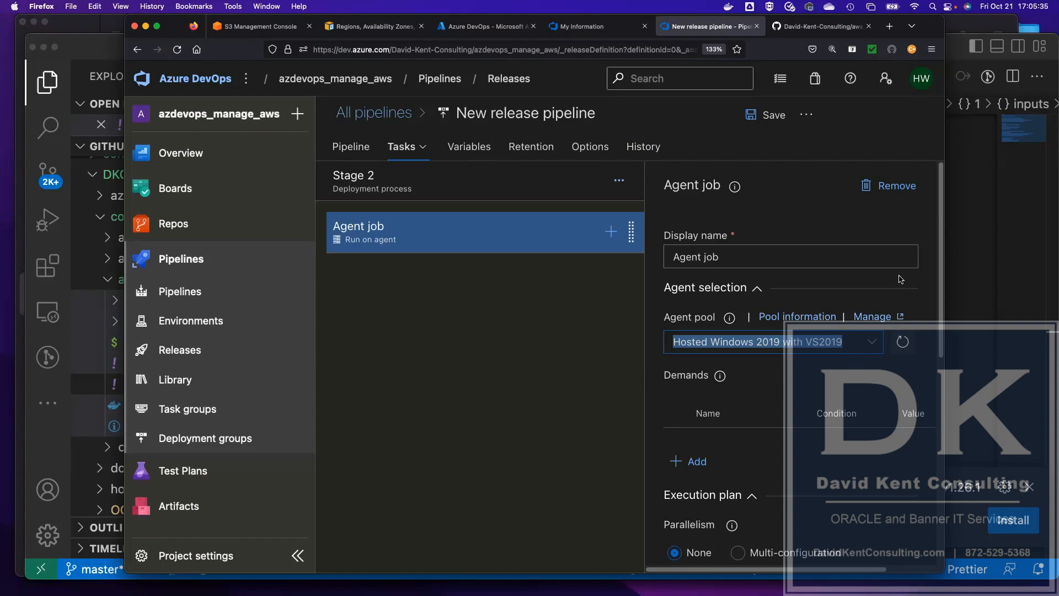
click(421, 353)
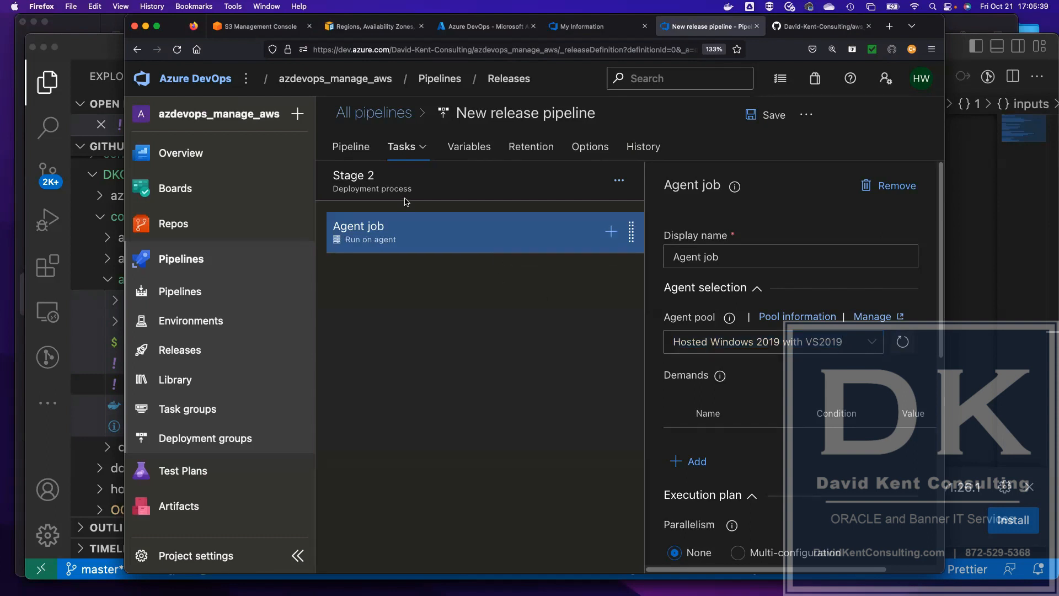
- Delete Stage 2 from the release pipeline
click(346, 148)
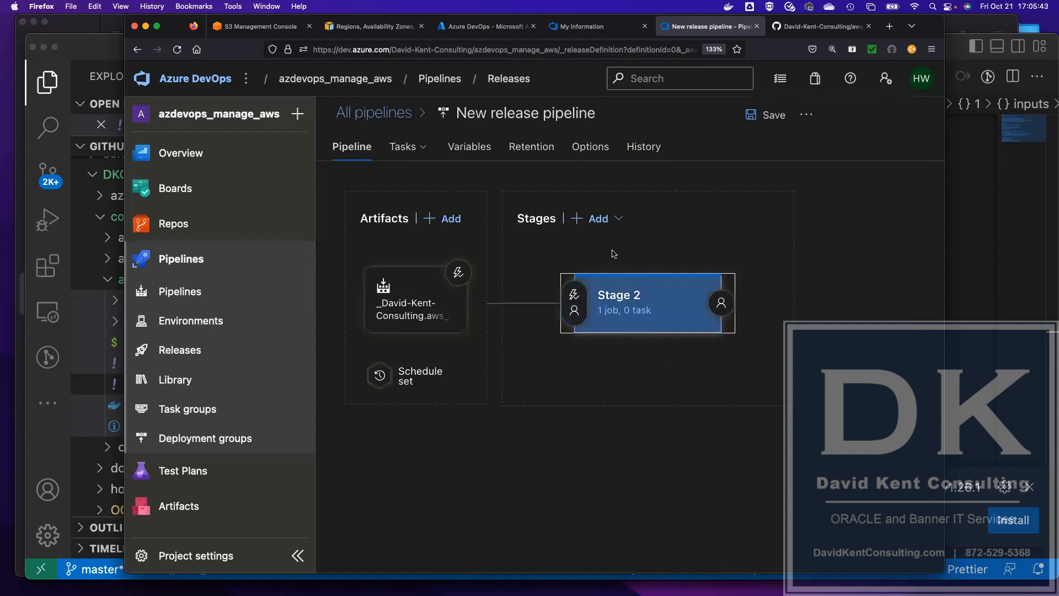
click(615, 299)
click(642, 292)
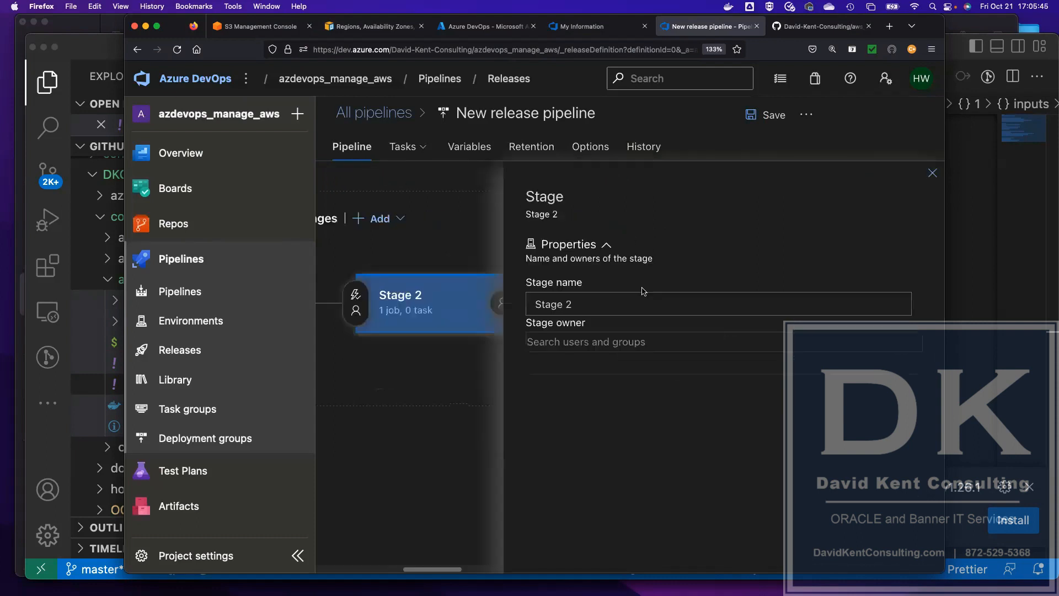
click(753, 198)
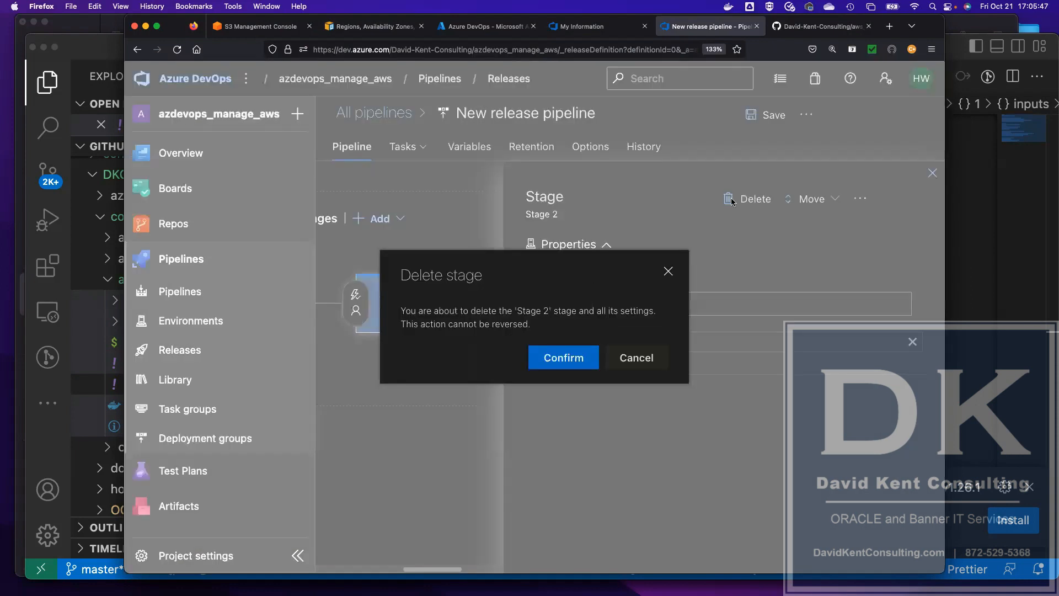
click(586, 361)
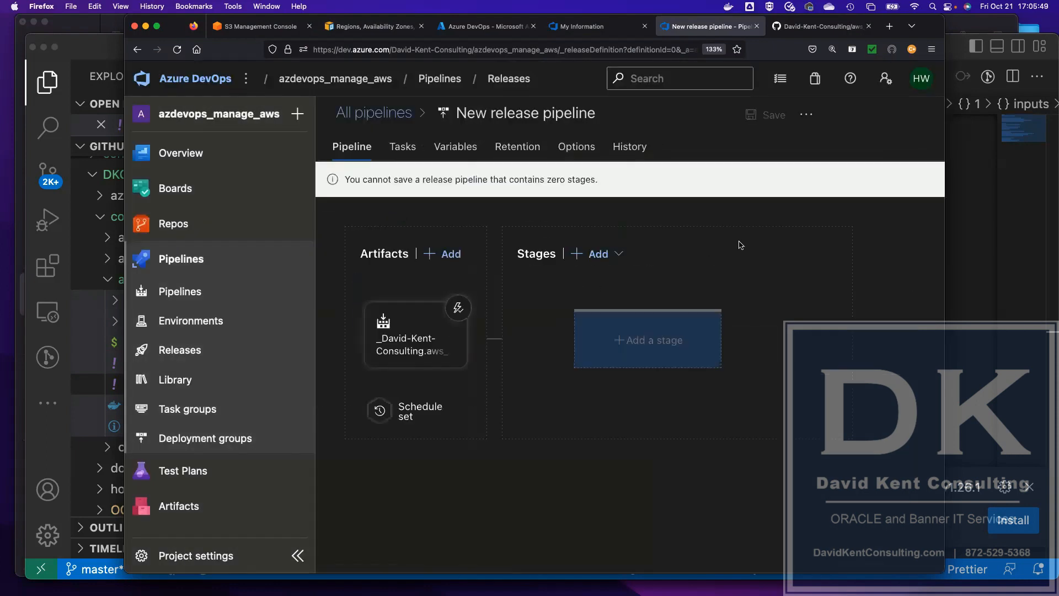
- Add a new stage to the release pipeline, starting from an empty job
click(623, 345)
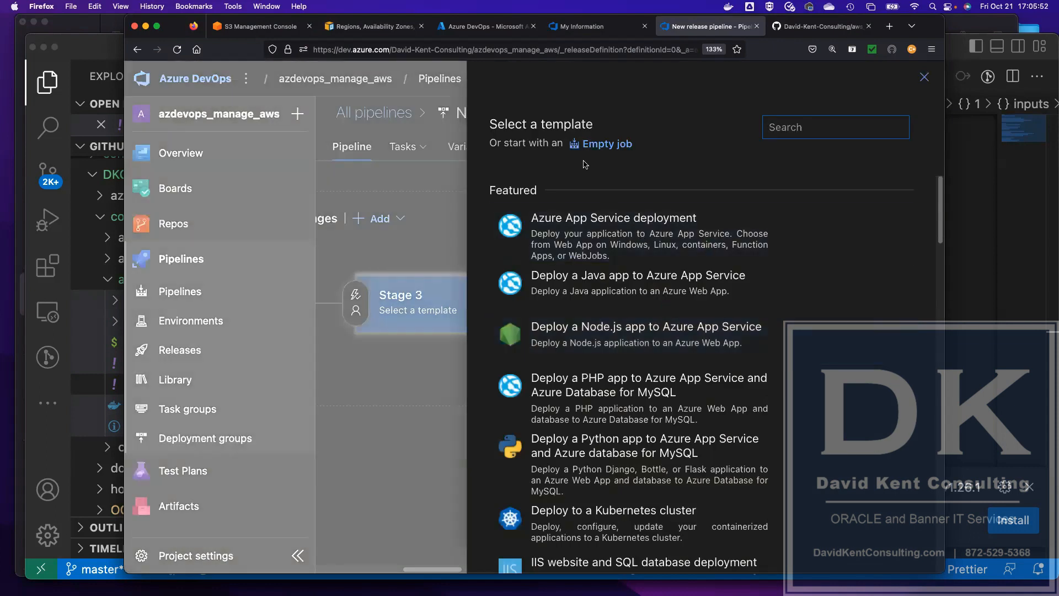
click(597, 145)
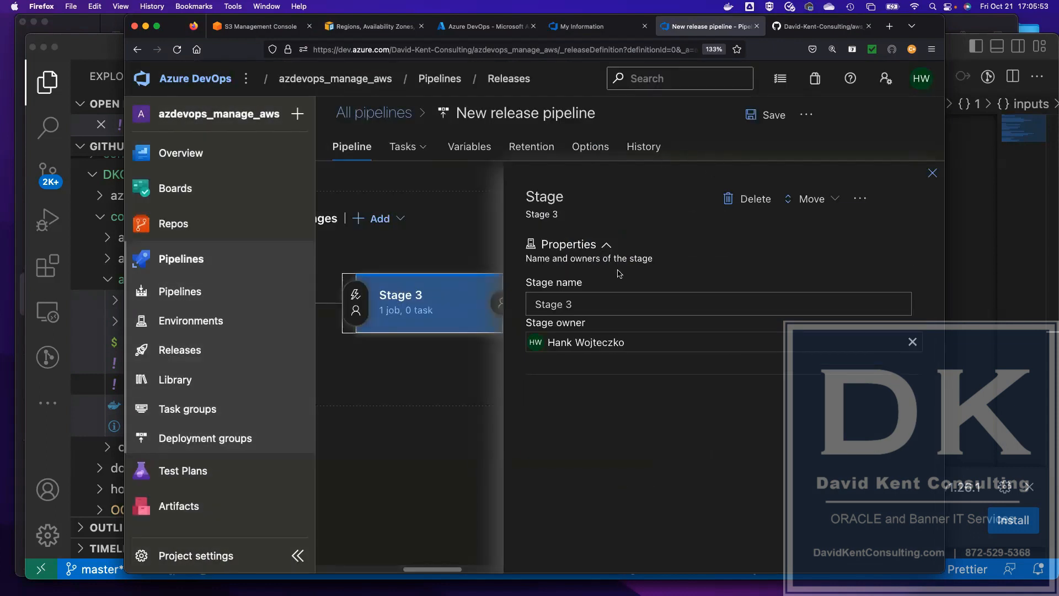
click(931, 174)
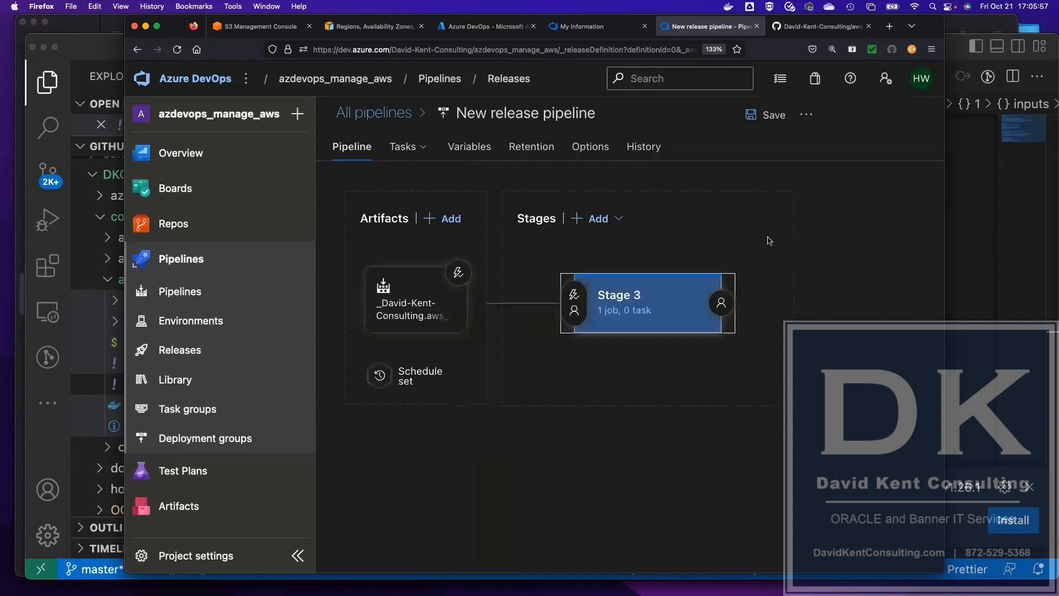
- Find the Terraform tasks with the search term "terra" and add Terraform Installer to Stage 3's agent job
click(625, 311)
click(435, 246)
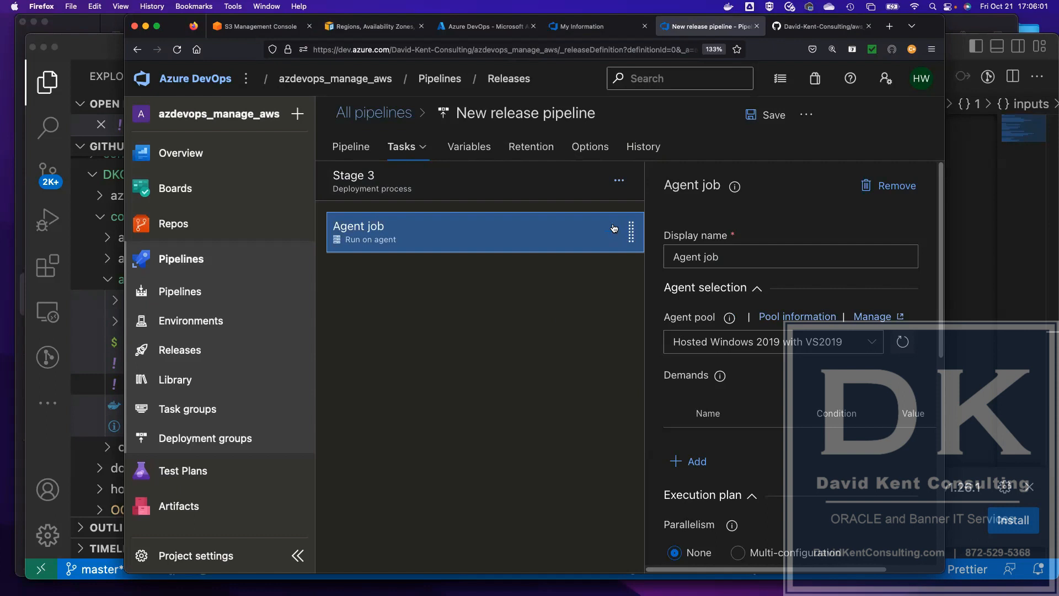
click(611, 235)
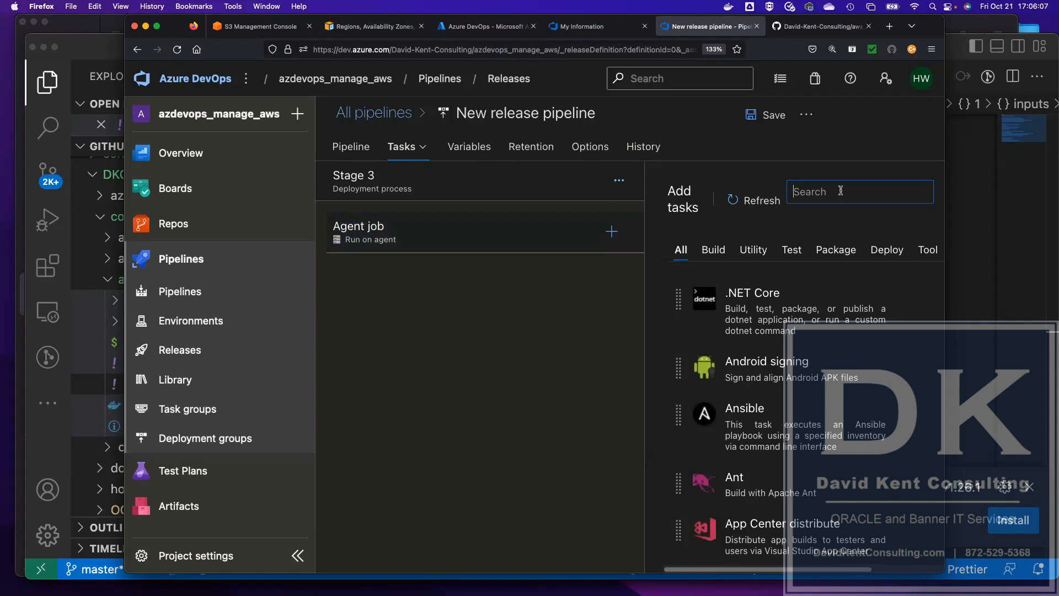
click(840, 191)
text(terra)
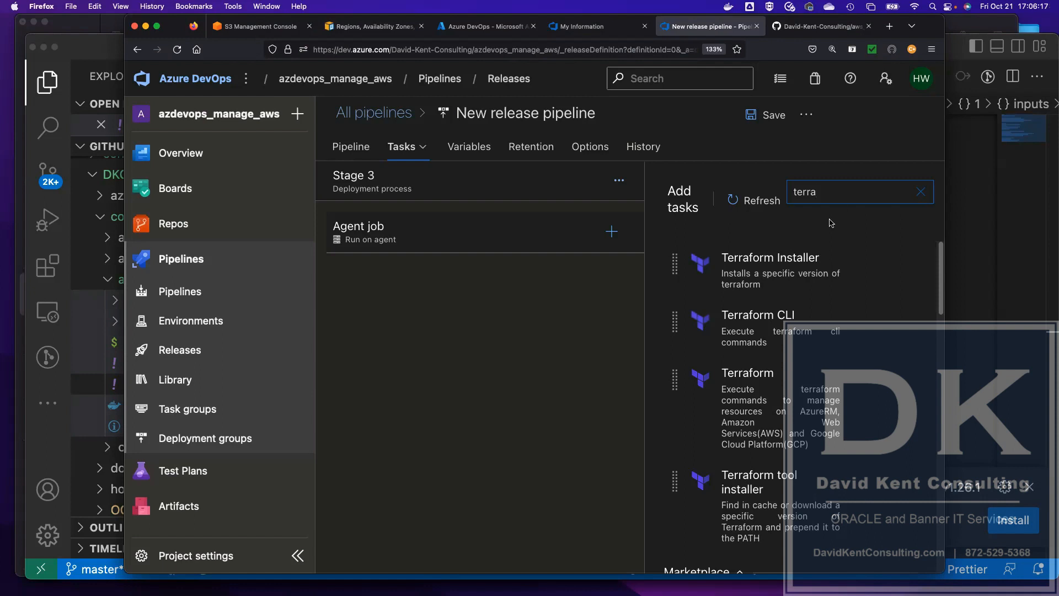
click(786, 273)
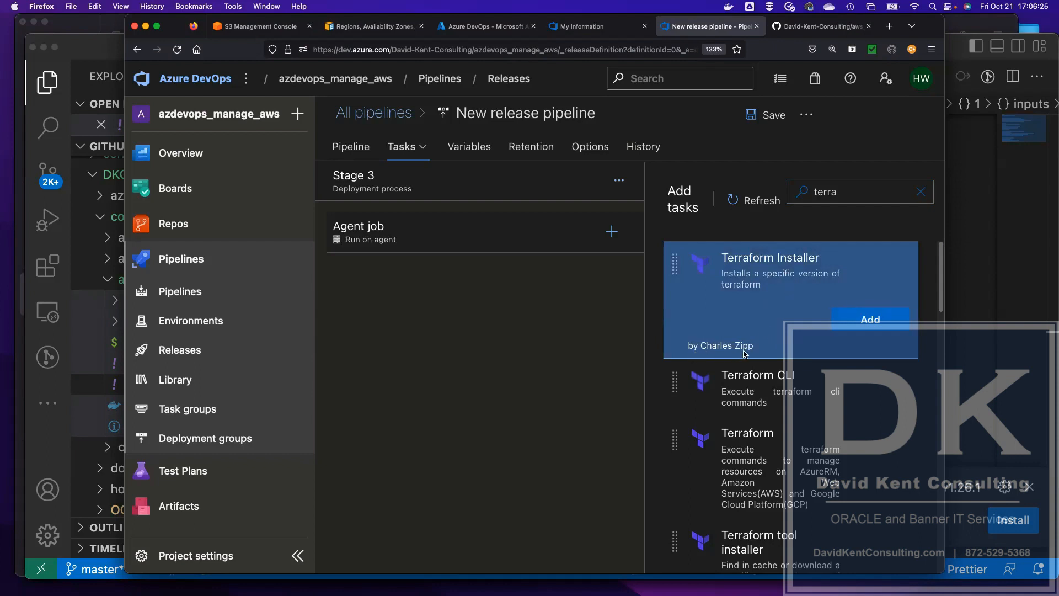
click(860, 323)
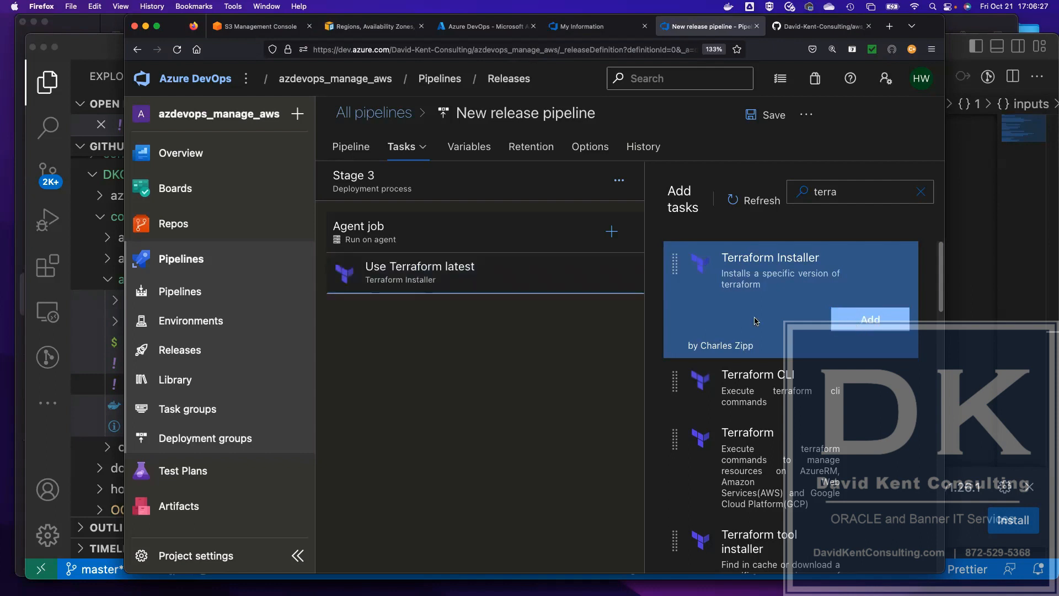
- Review the version setting of the Terraform Installer task
click(514, 283)
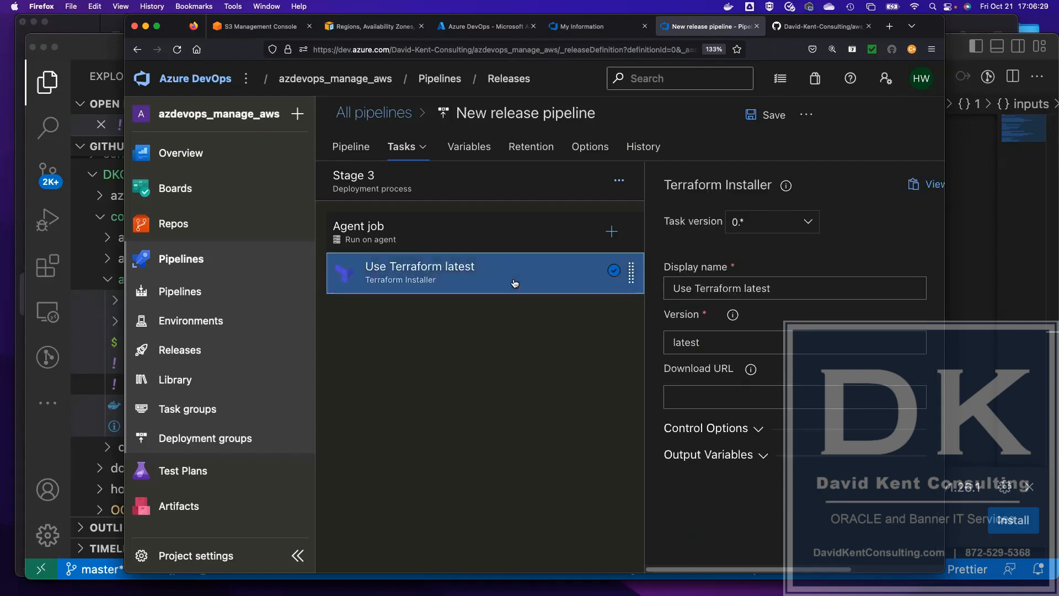
double_click(712, 342)
click(543, 327)
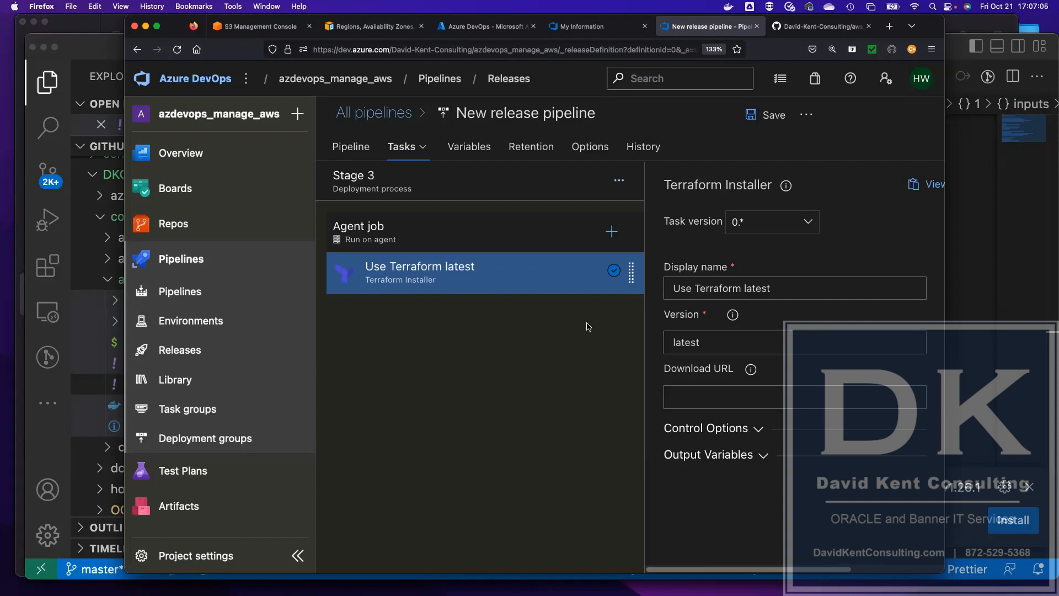
- Search the tasks for "terra" and add the Terraform task for AzureRM, AWS and GCP resources to the agent job
click(609, 232)
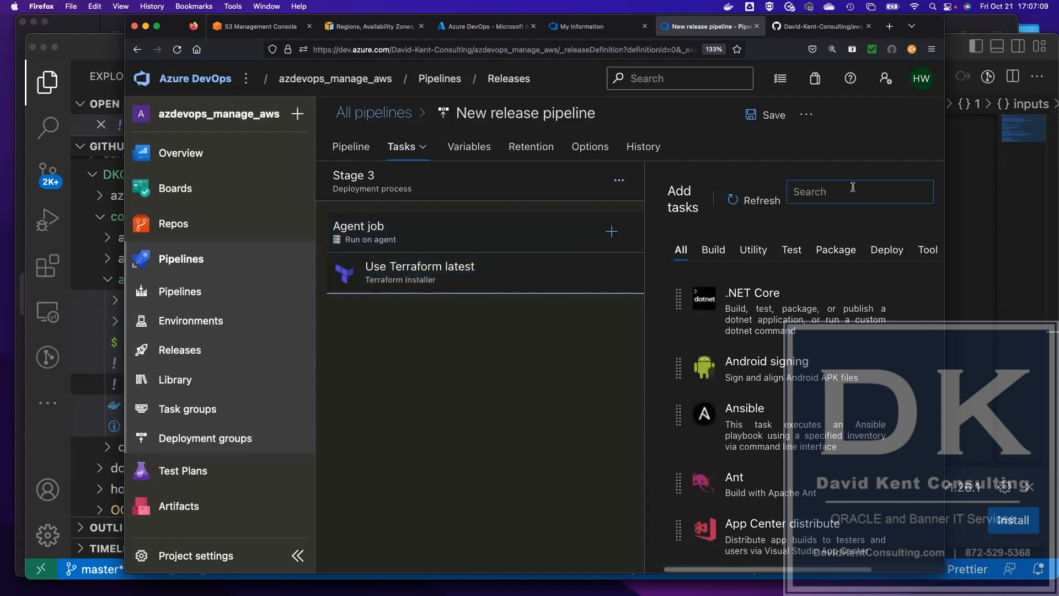
text(terra)
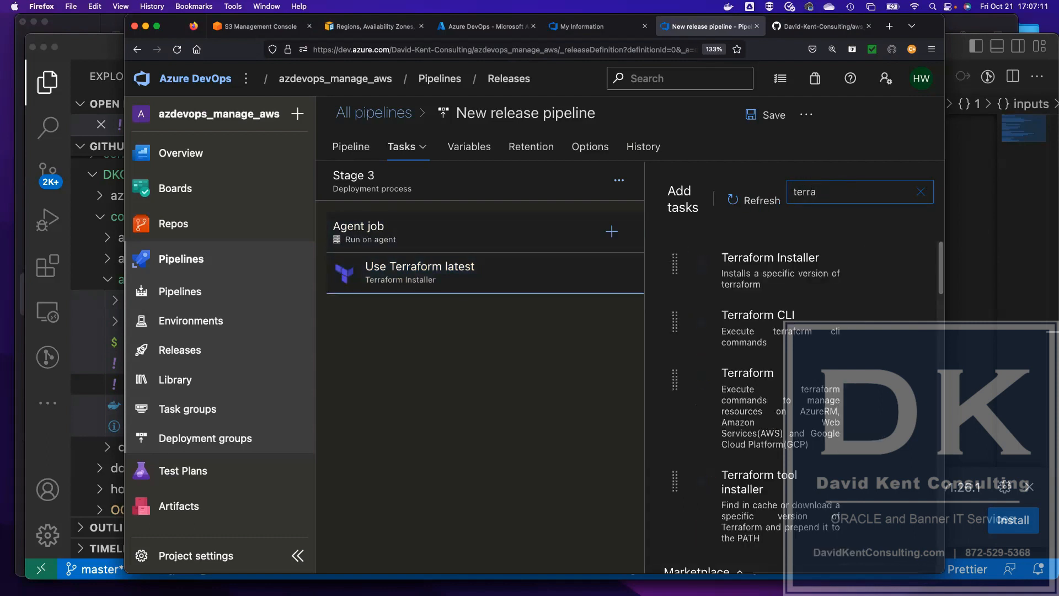
mouse_move(774, 250)
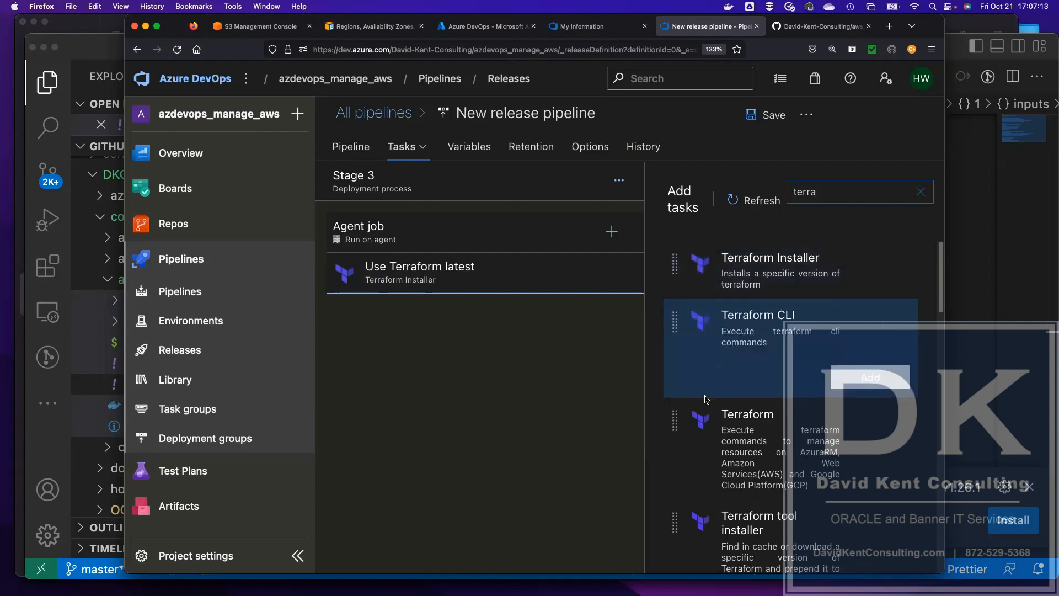
mouse_move(726, 439)
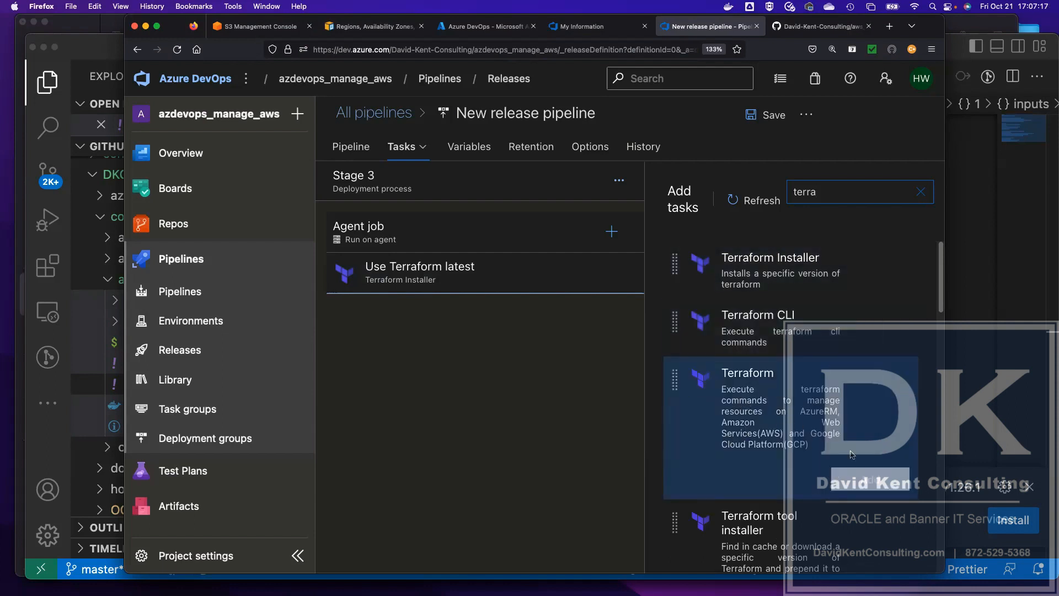
mouse_move(784, 276)
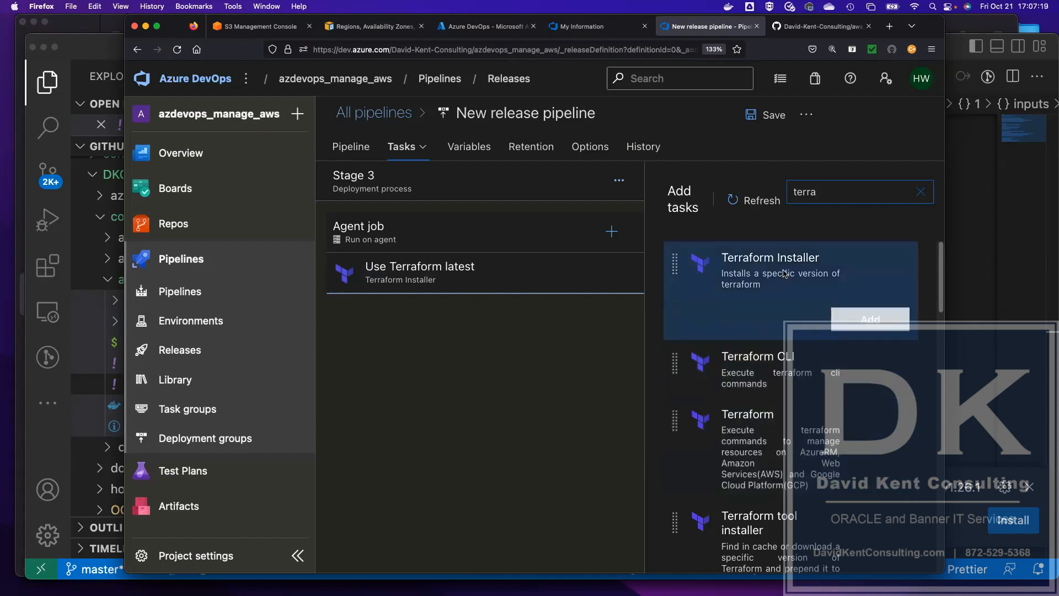
mouse_move(780, 441)
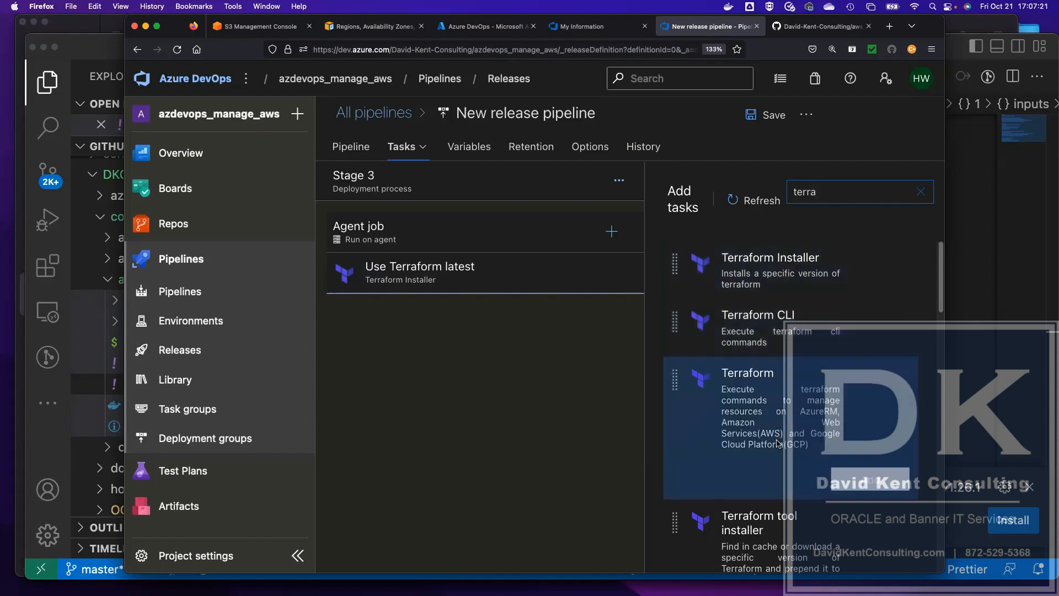
click(884, 477)
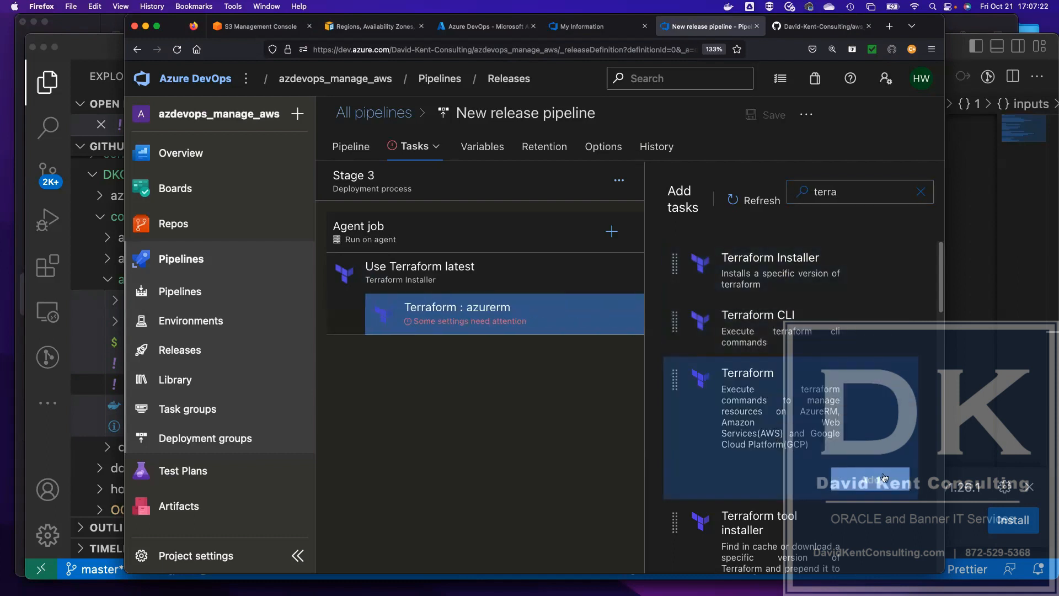
- Set the added Terraform task's provider to aws and its display name to "Terraform : Init"
click(436, 319)
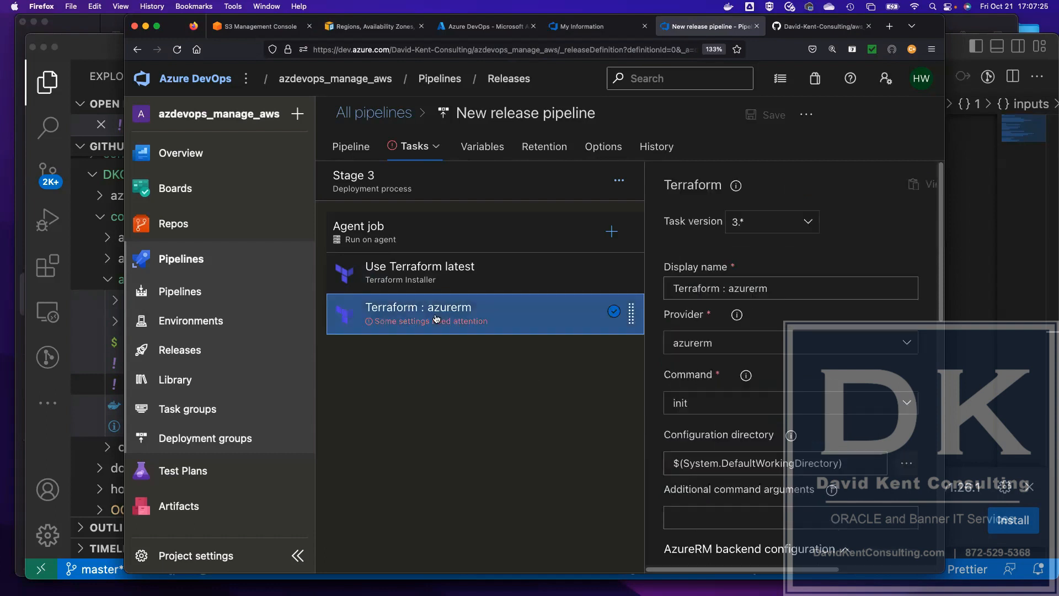
click(745, 343)
click(689, 389)
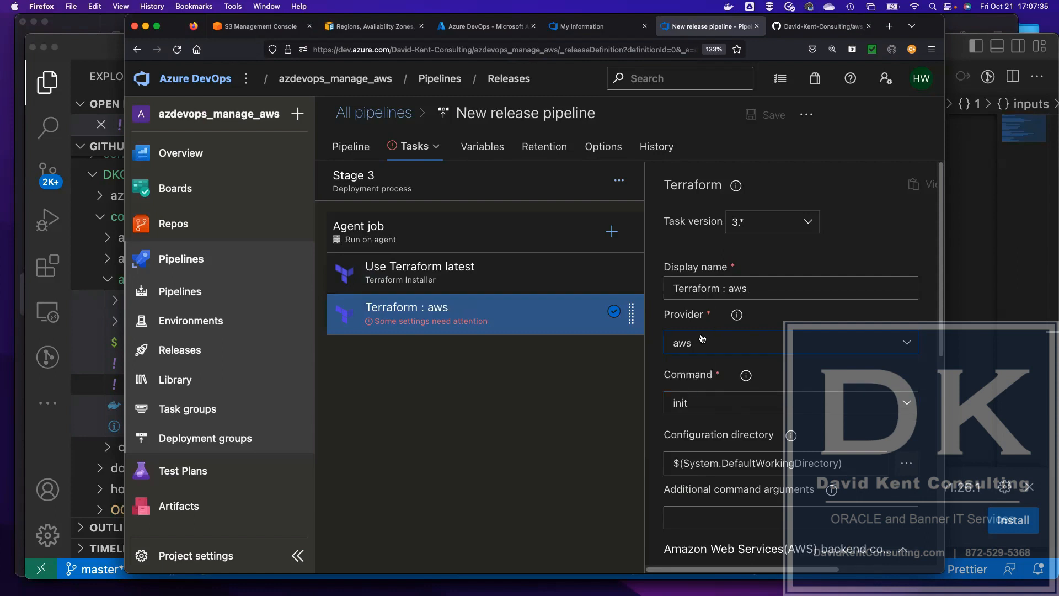
click(751, 287)
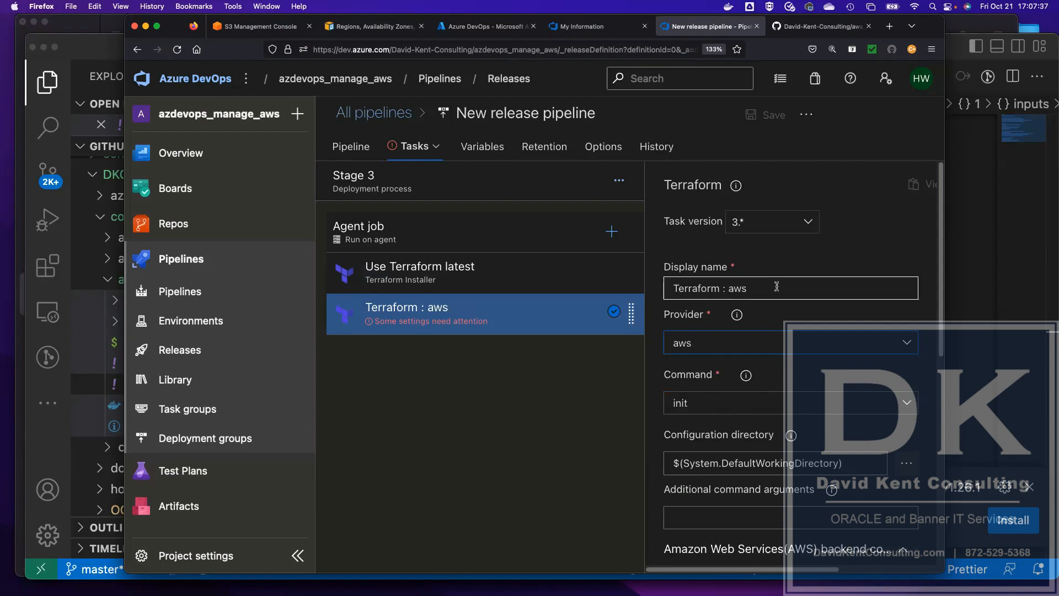
key(BackSpace)
key(BackSpace)
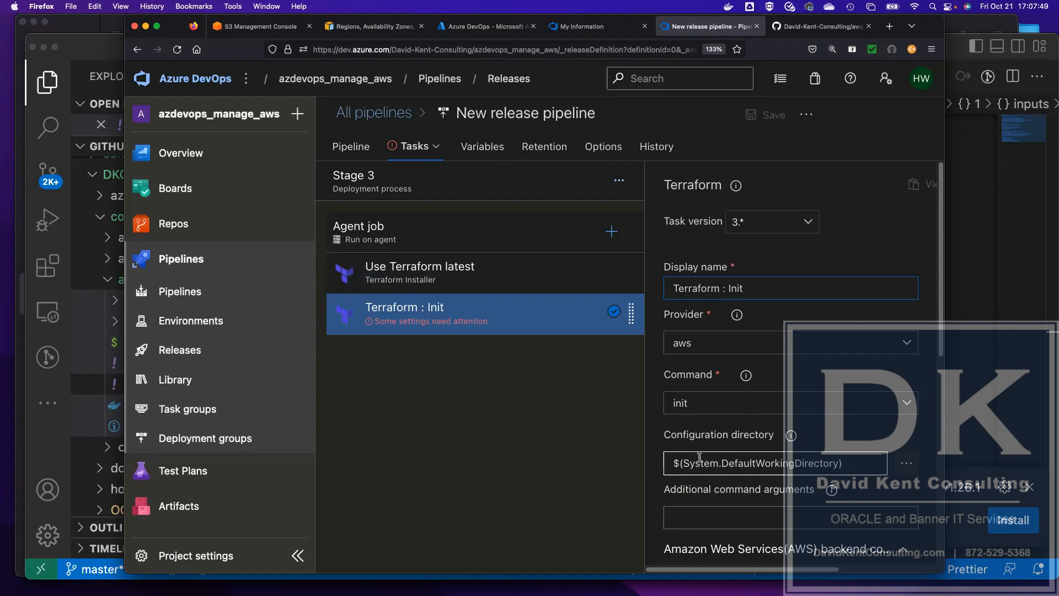
- Set the init task's configuration directory to the main folder inside the linked artifact's terraform-manifests-outs folder
click(904, 466)
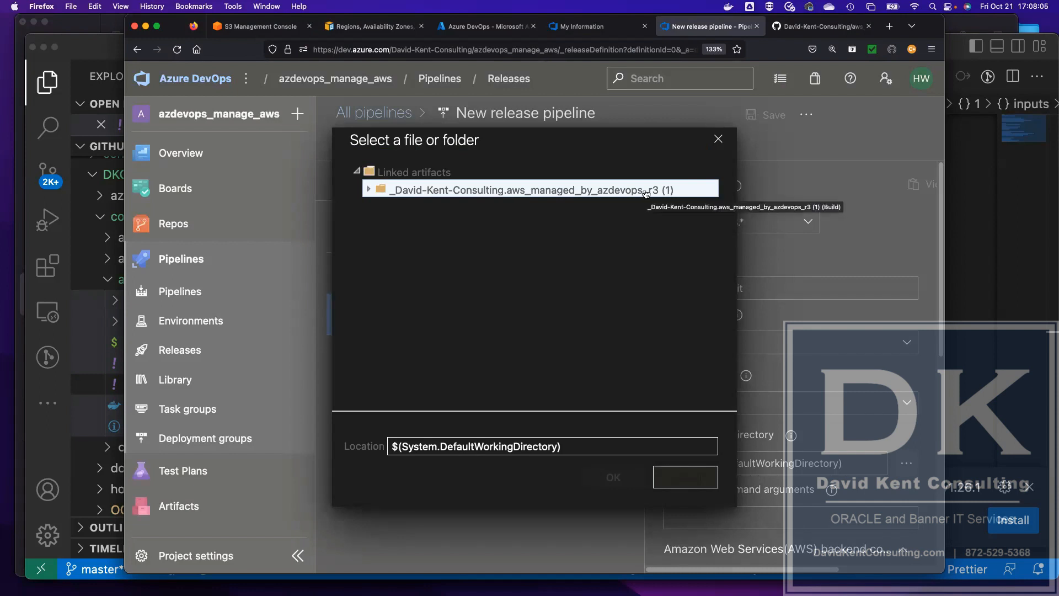
click(398, 191)
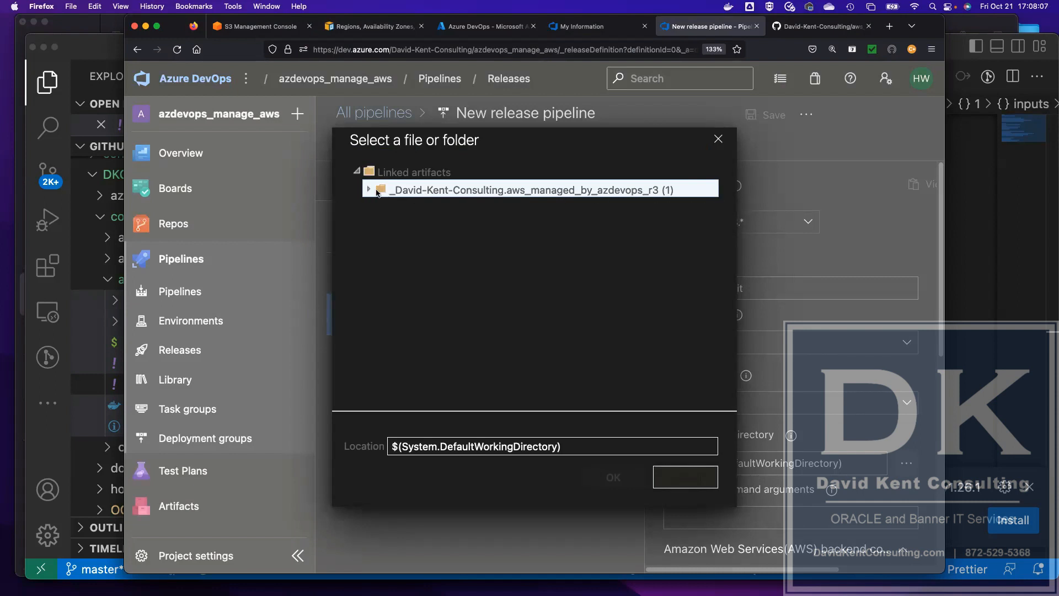
click(369, 190)
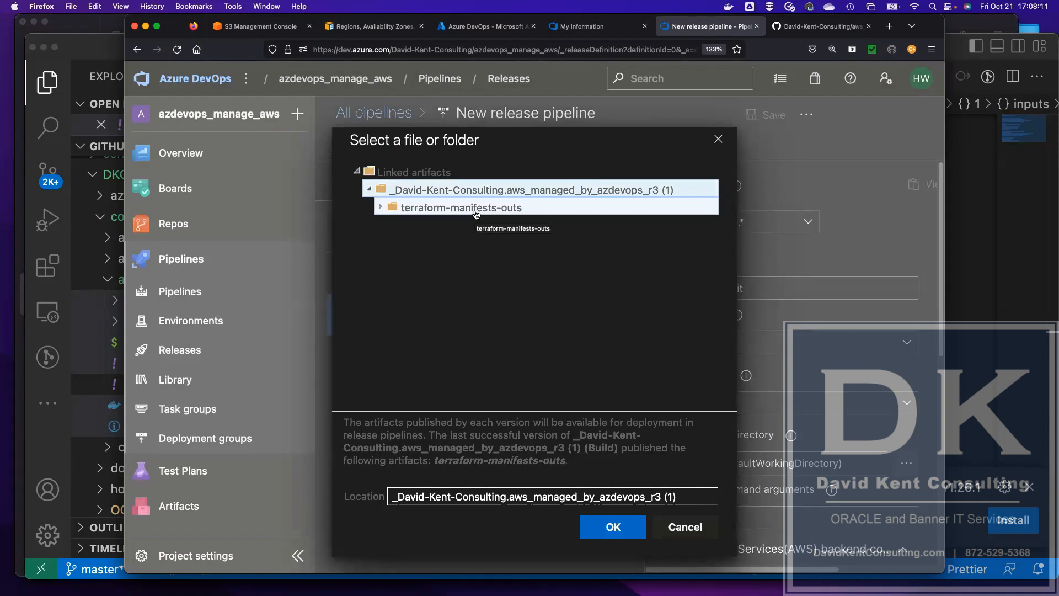
click(380, 208)
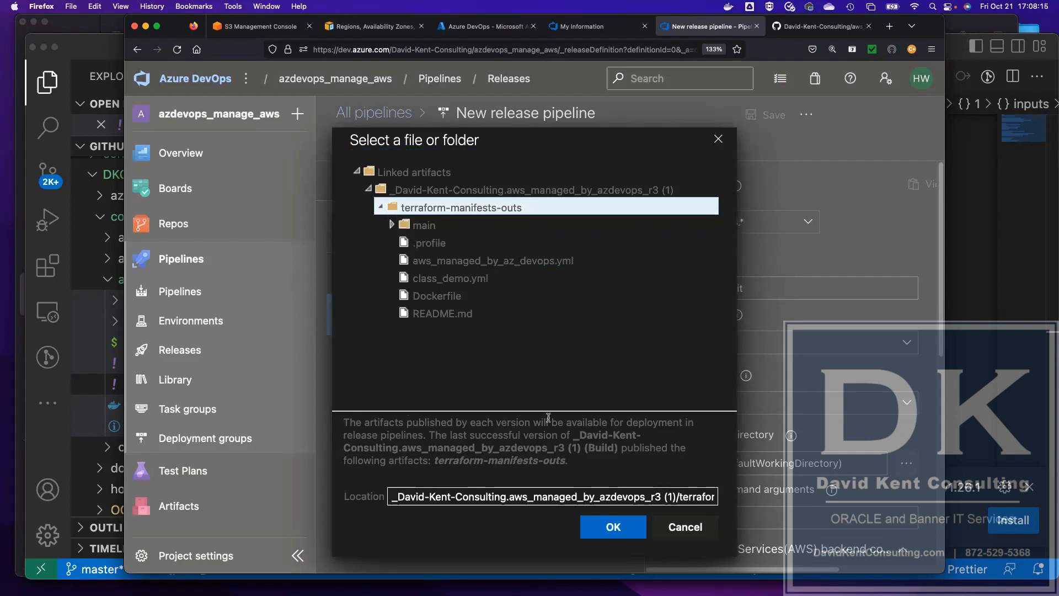
click(388, 226)
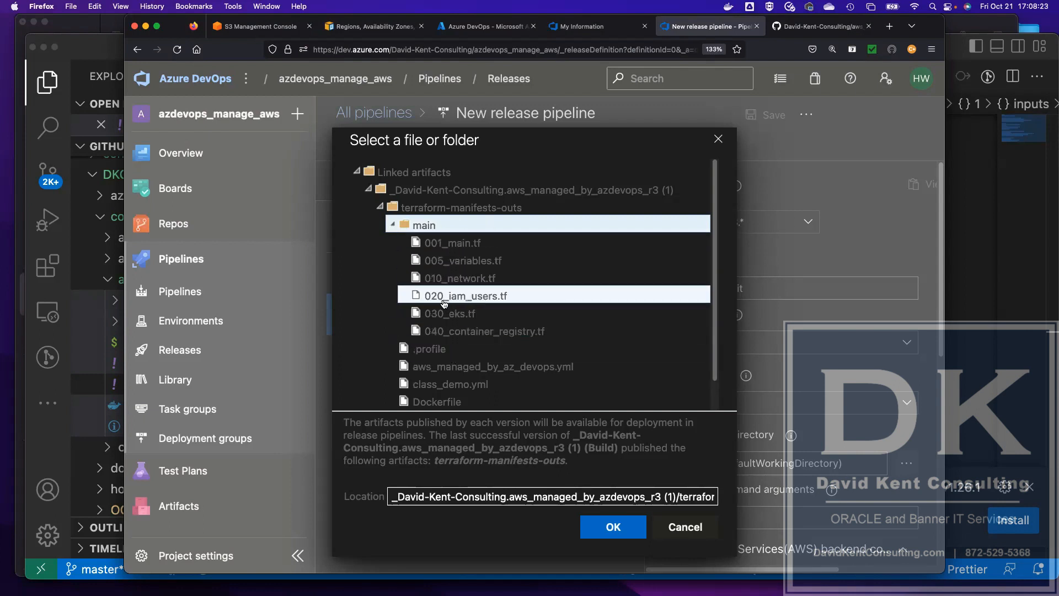
click(615, 530)
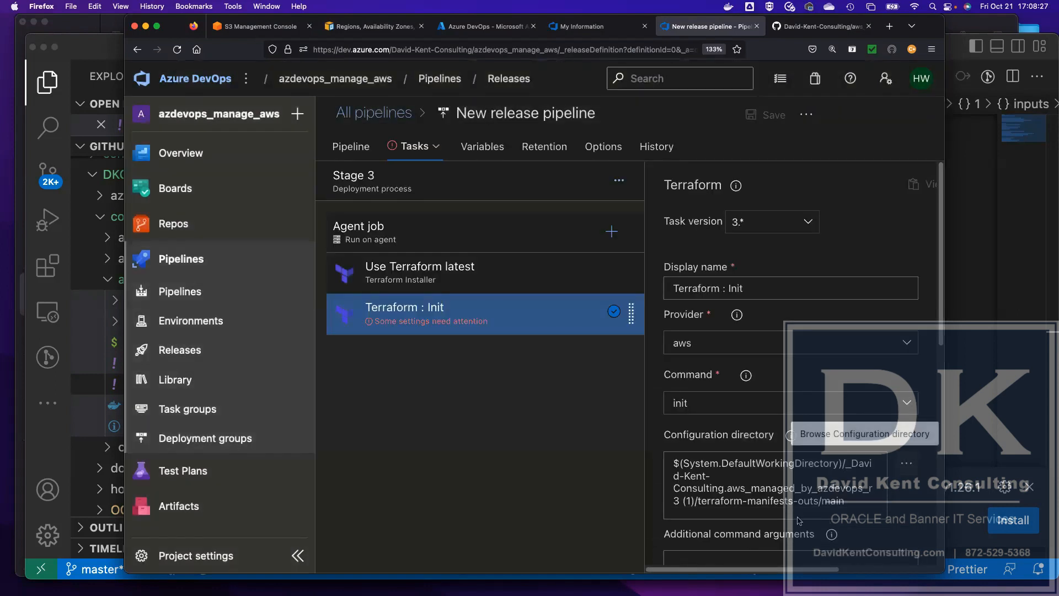
- Set the AWS backend connection to kent_cloud_solutions_inc_aws_sandbox and the bucket to kentcloudazdevops
scroll(761, 436, down, 5)
scroll(761, 437, down, 3)
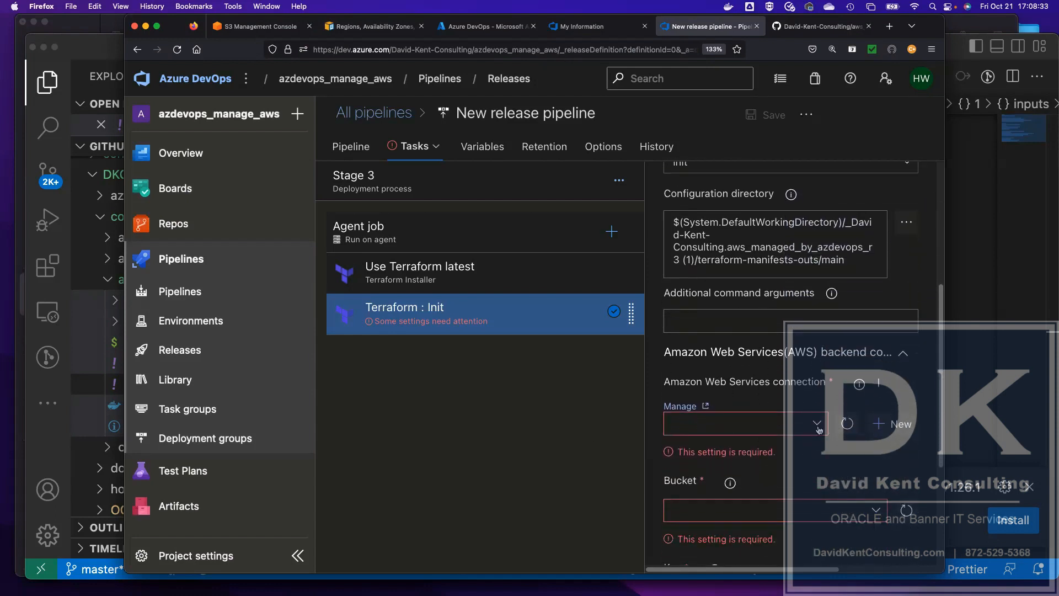
click(816, 426)
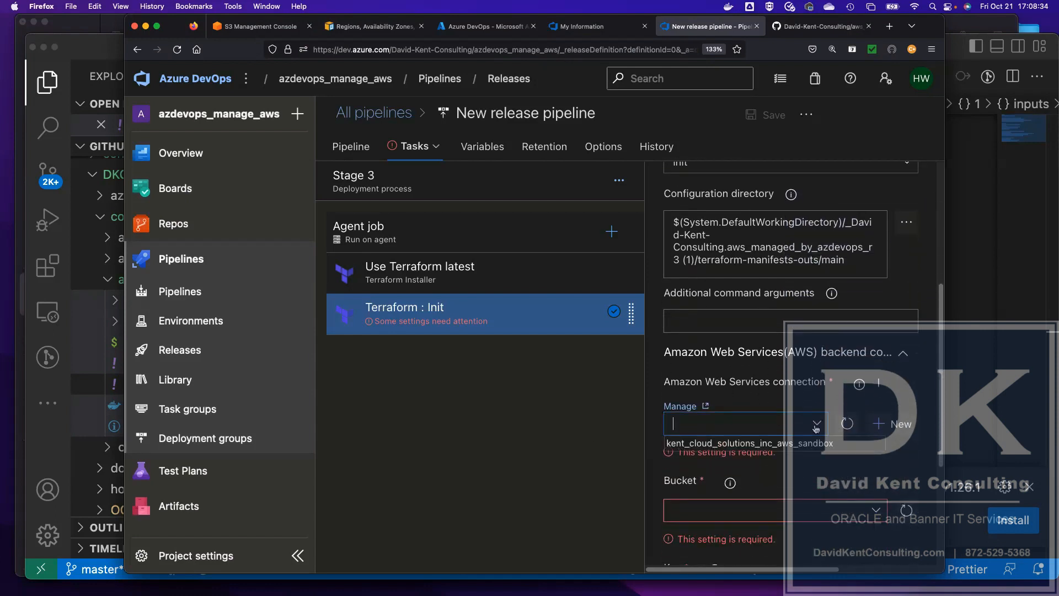
click(703, 444)
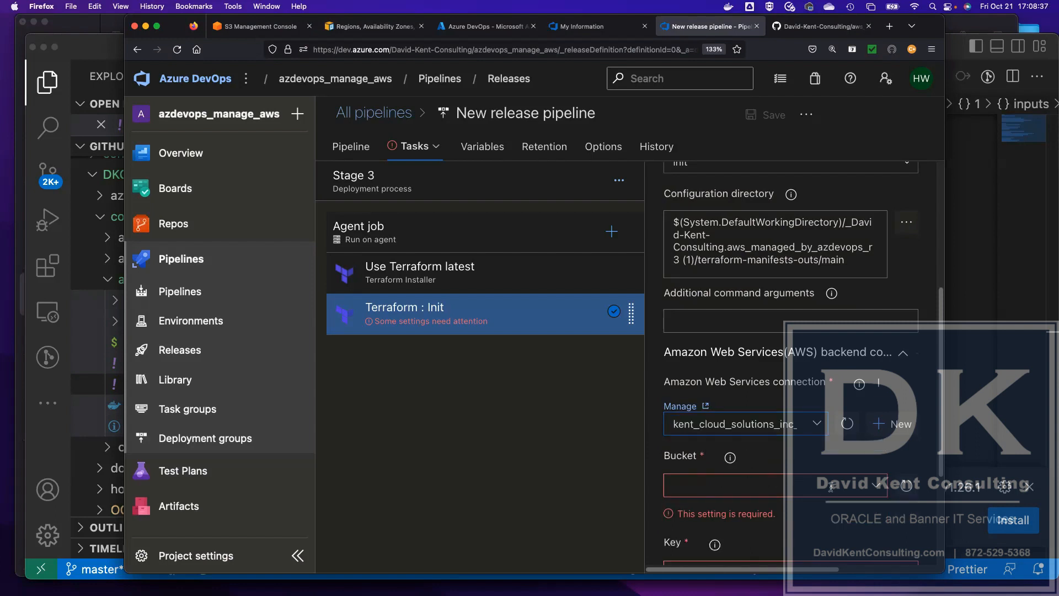
click(874, 486)
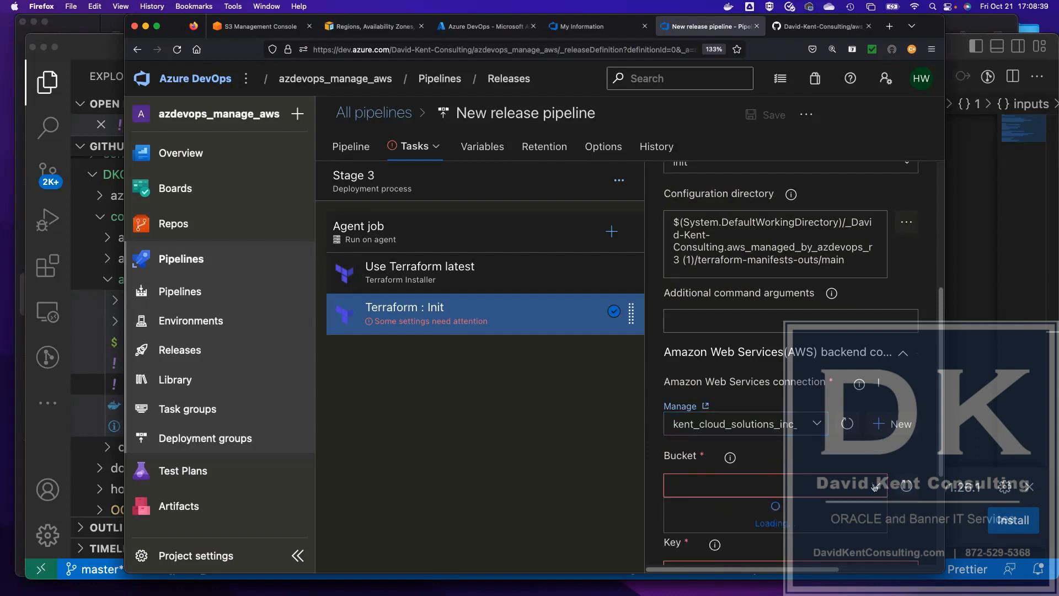
click(755, 507)
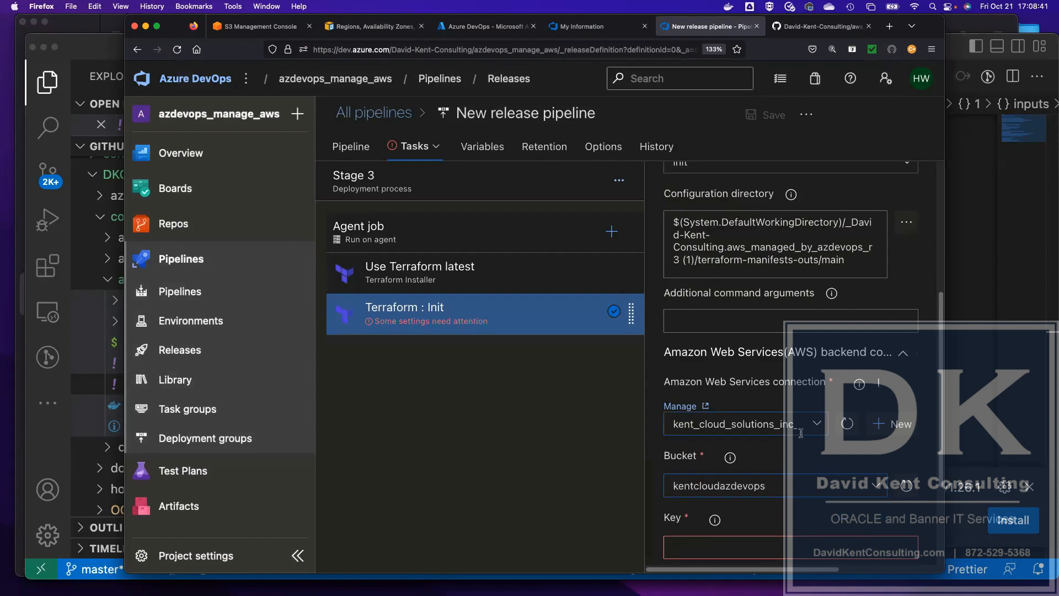
- Switch to VS Code and copy the S3 backend's key value "tfstate" from 001_main.tf in the aws_managed_by_azdevops_r3 main folder
scroll(802, 435, down, 3)
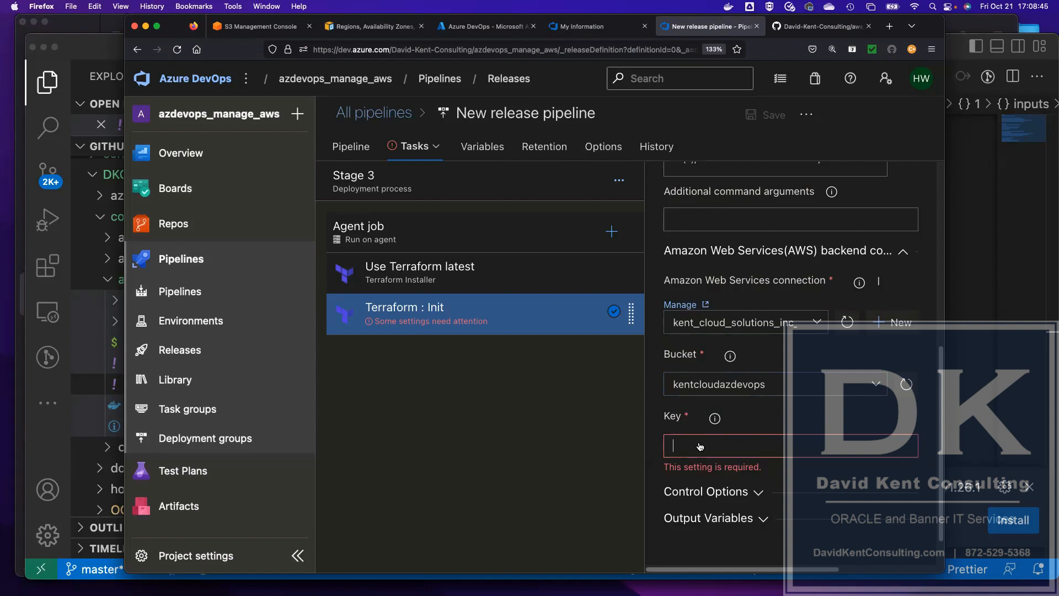
key(super+Tab)
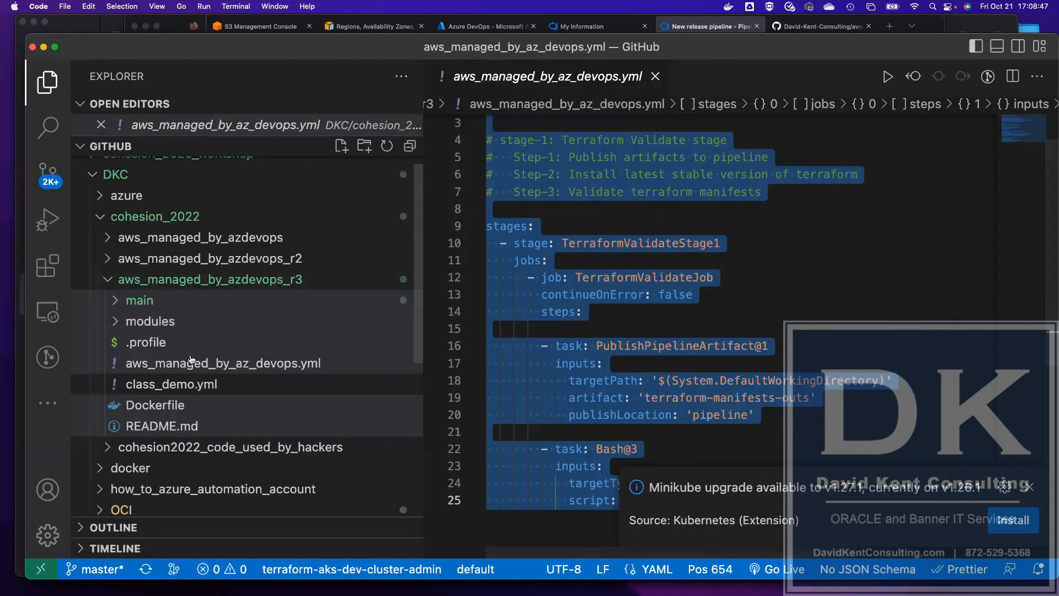
click(118, 302)
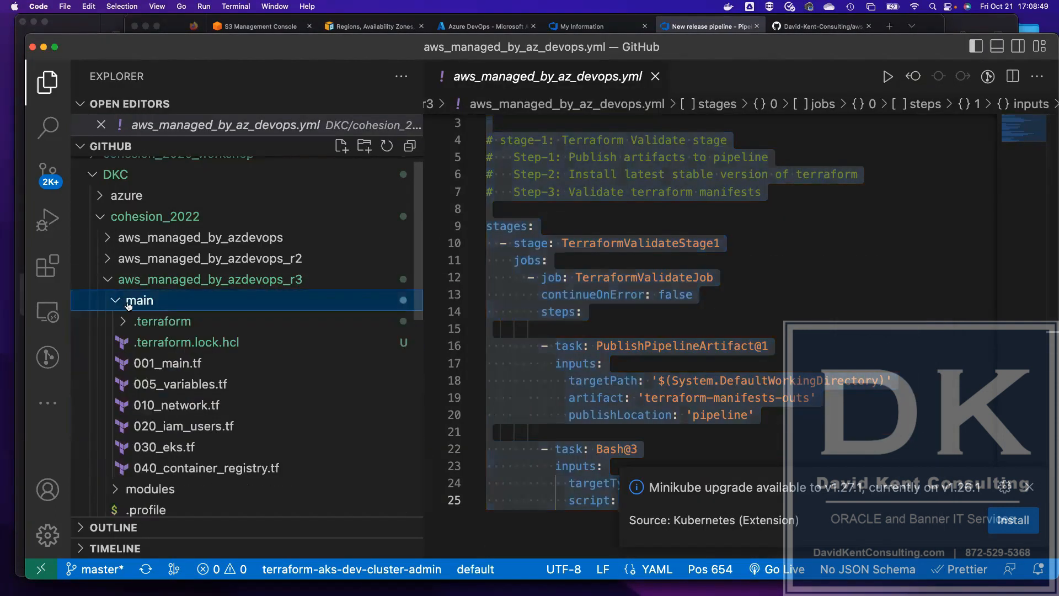
click(158, 364)
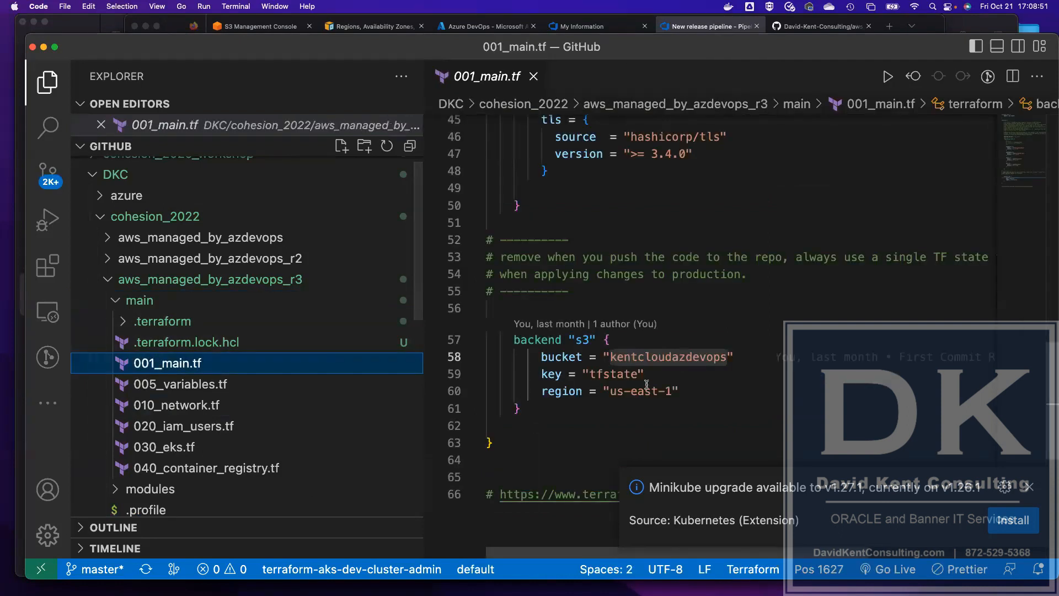
click(619, 374)
double_click(619, 373)
key(super+c)
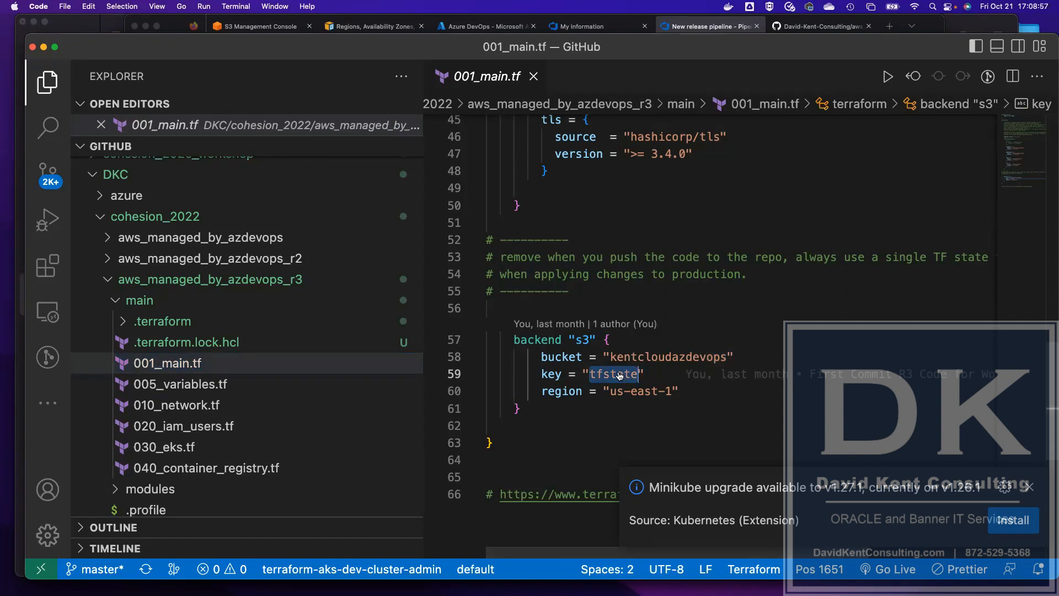
- Return to Azure DevOps in Firefox and paste "tfstate" as the init task's backend key
key(super+Tab)
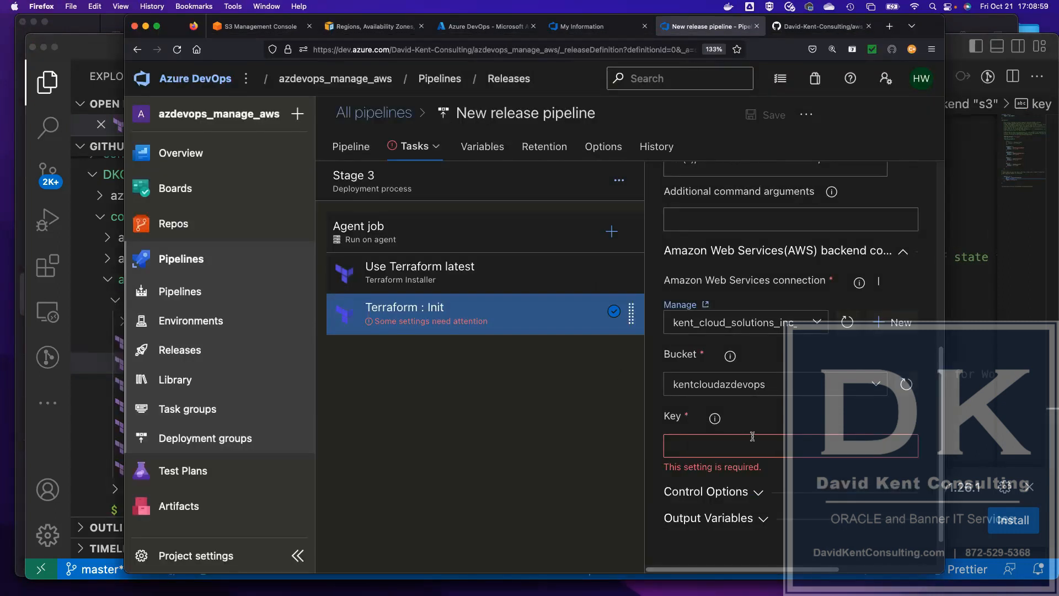
key(super+v)
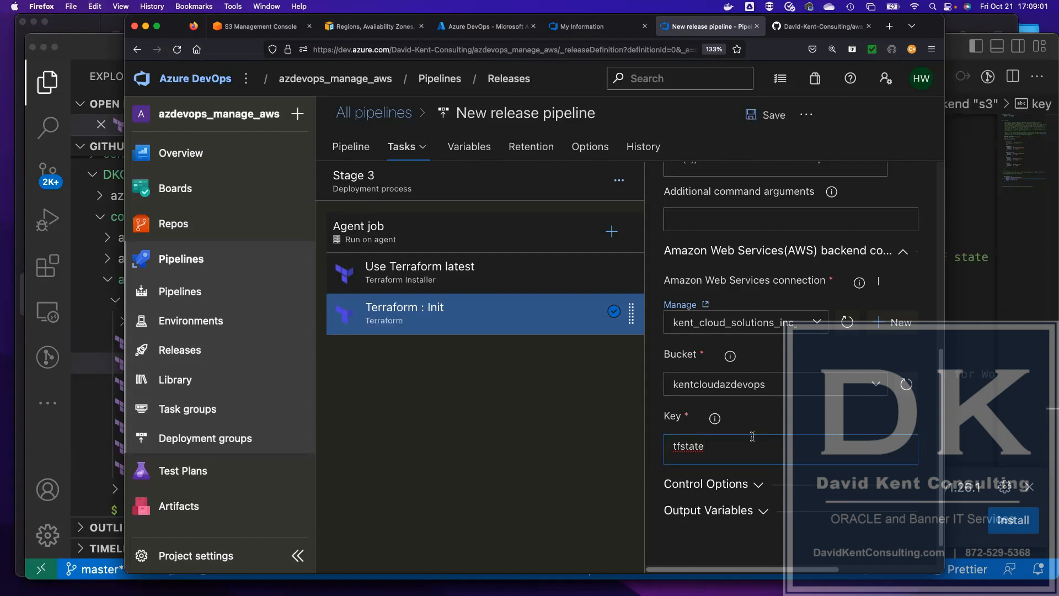
scroll(778, 427, down, 1)
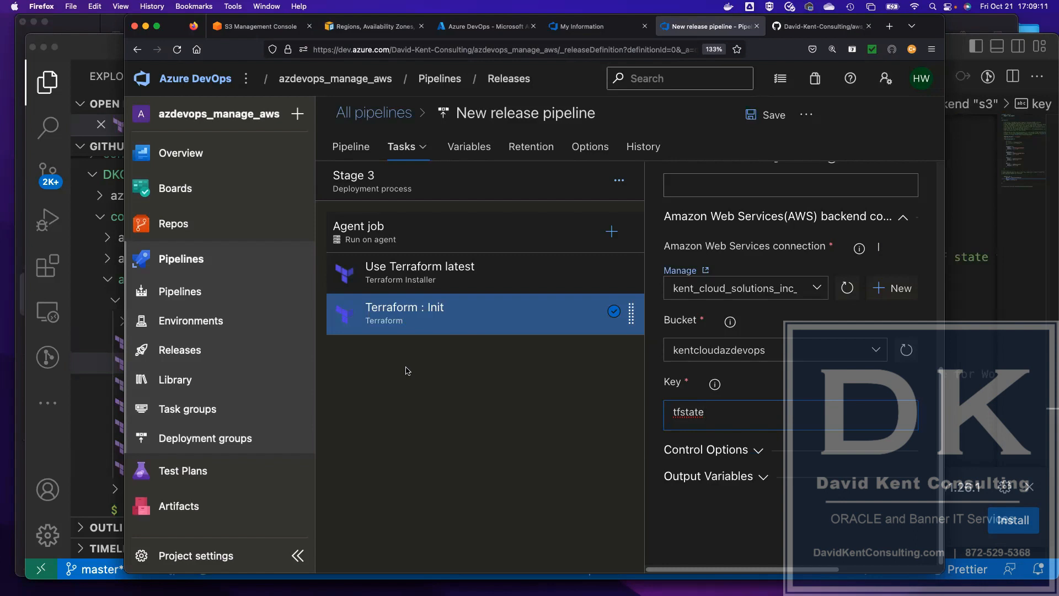
- Clone the Terraform : Init task and change the copy's display name to "Terraform : validate"
click(429, 318)
right_click(429, 318)
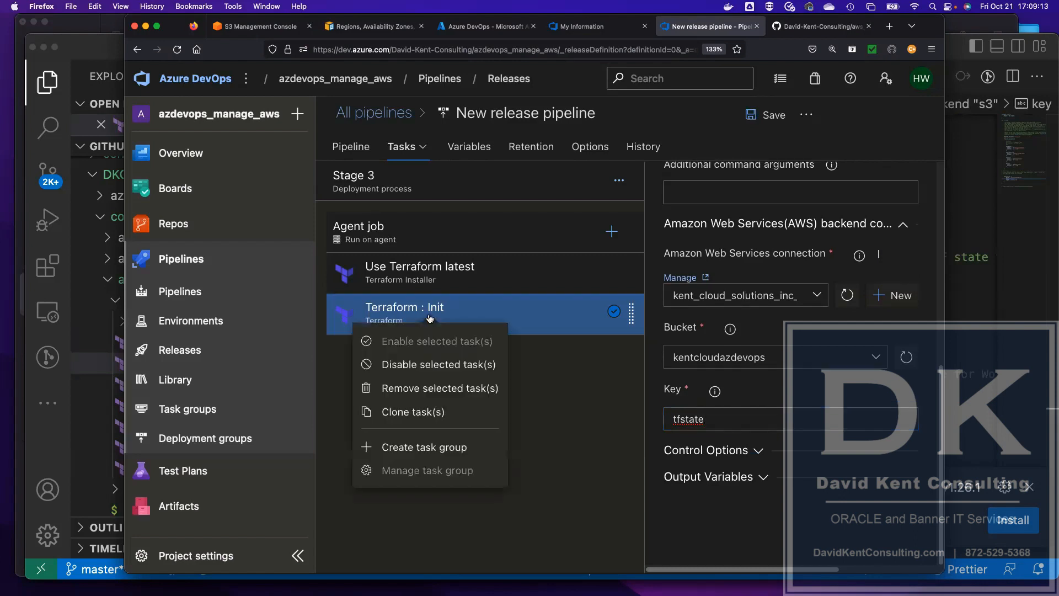
click(404, 411)
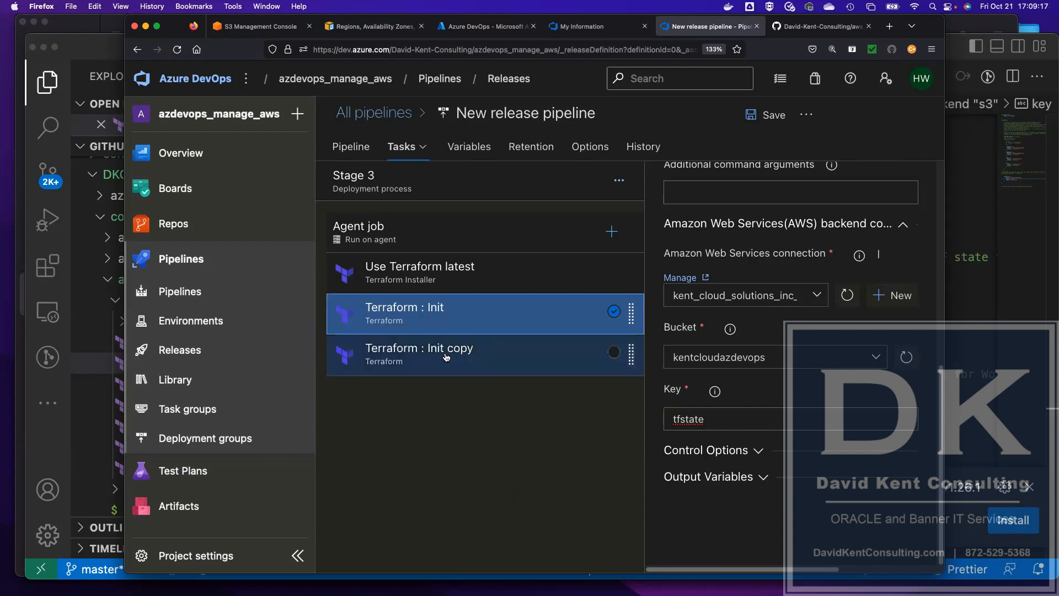
click(467, 352)
click(786, 288)
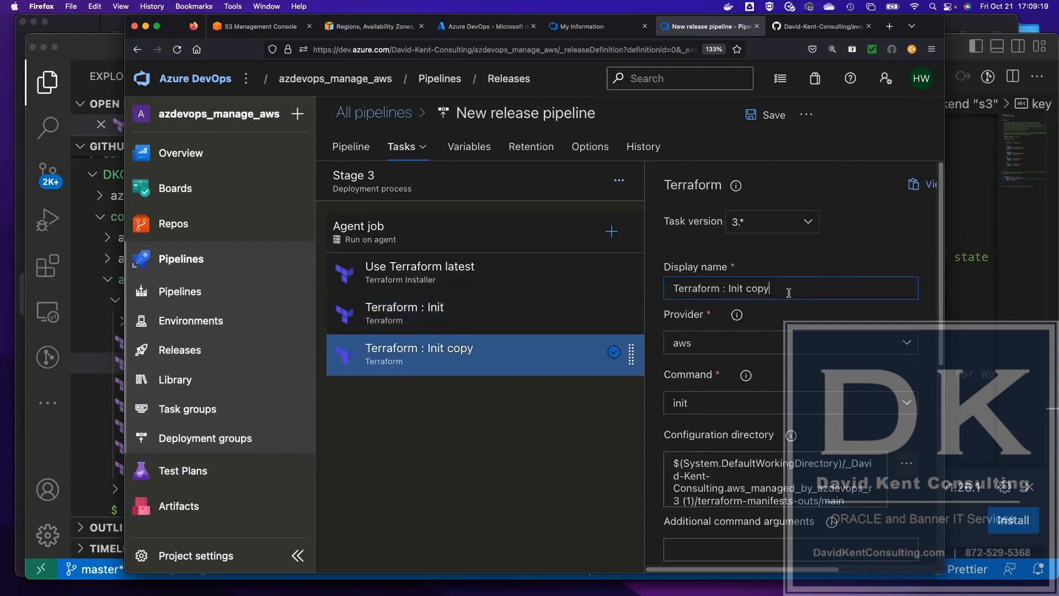
key(BackSpace)
key(BackSpace)
key(BackSpace)
text(validate)
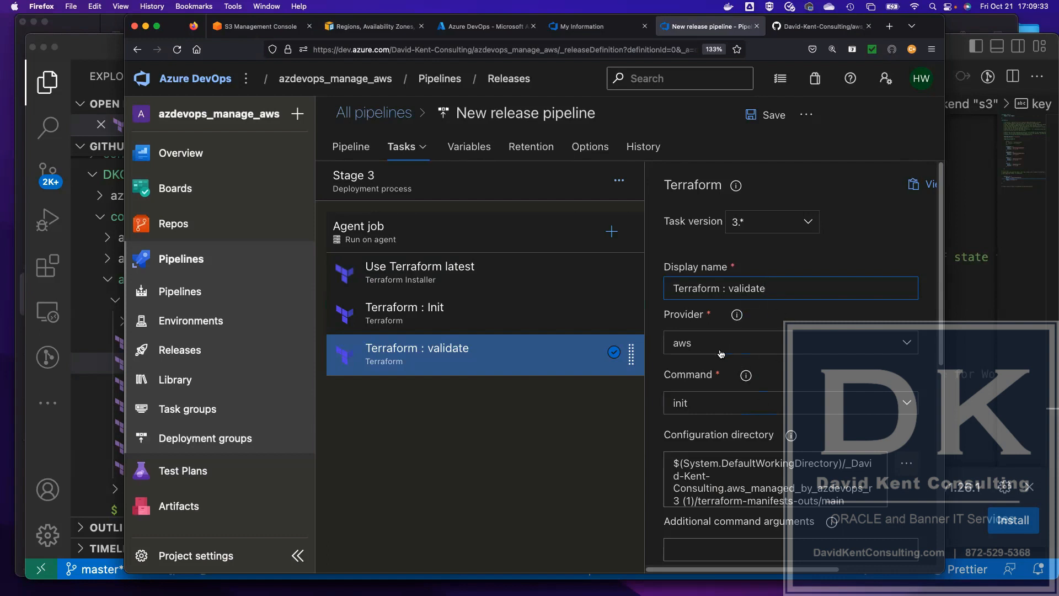
- Set the Terraform : validate task's command to validate
click(713, 409)
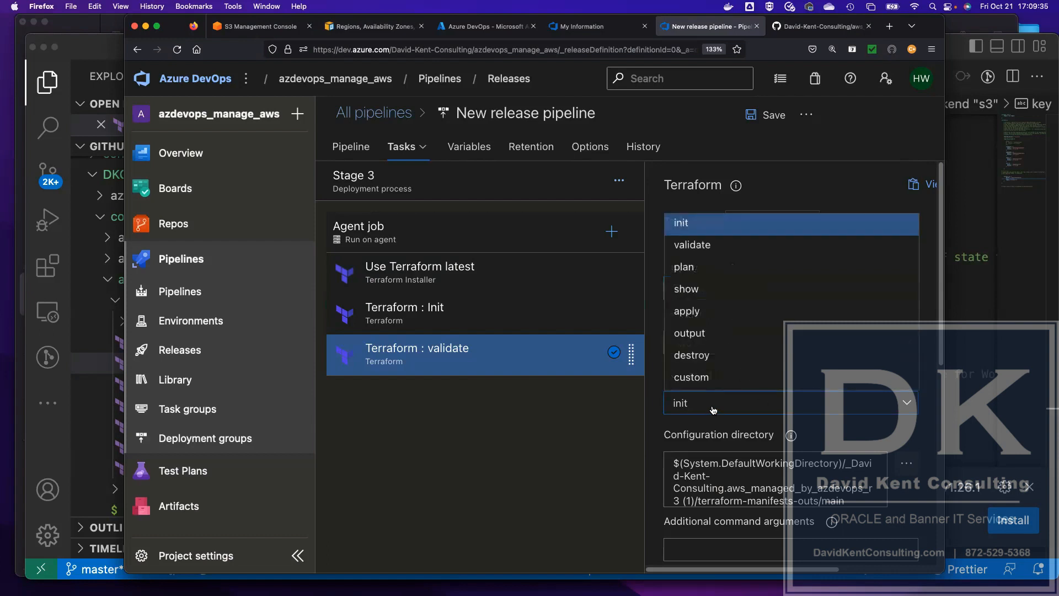
click(712, 246)
scroll(854, 370, down, 2)
scroll(854, 371, down, 2)
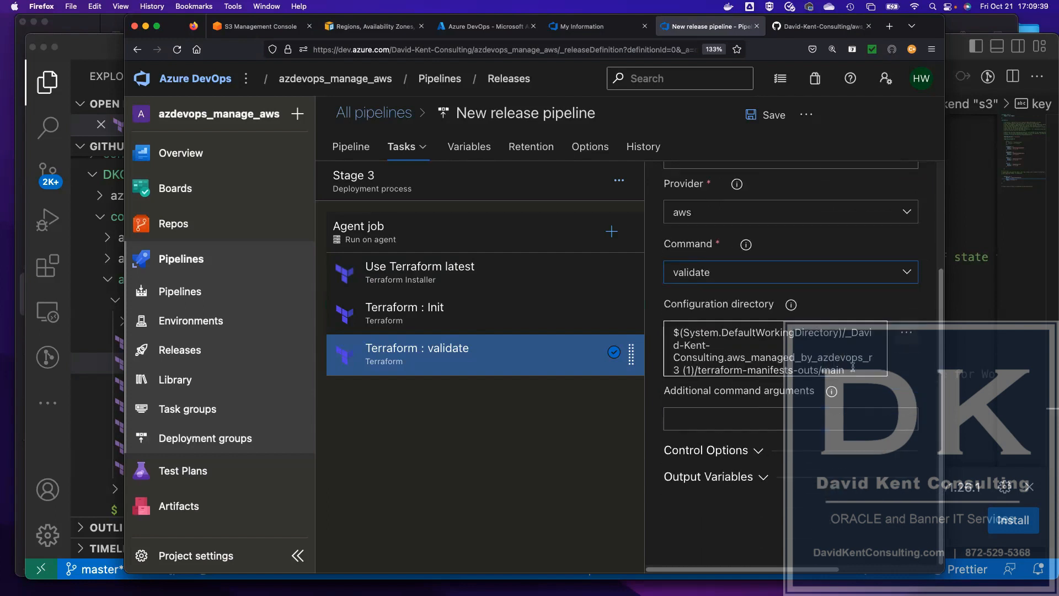
- Clone the Terraform : validate task and change the copy's display name to "Terraform : Plan"
right_click(516, 367)
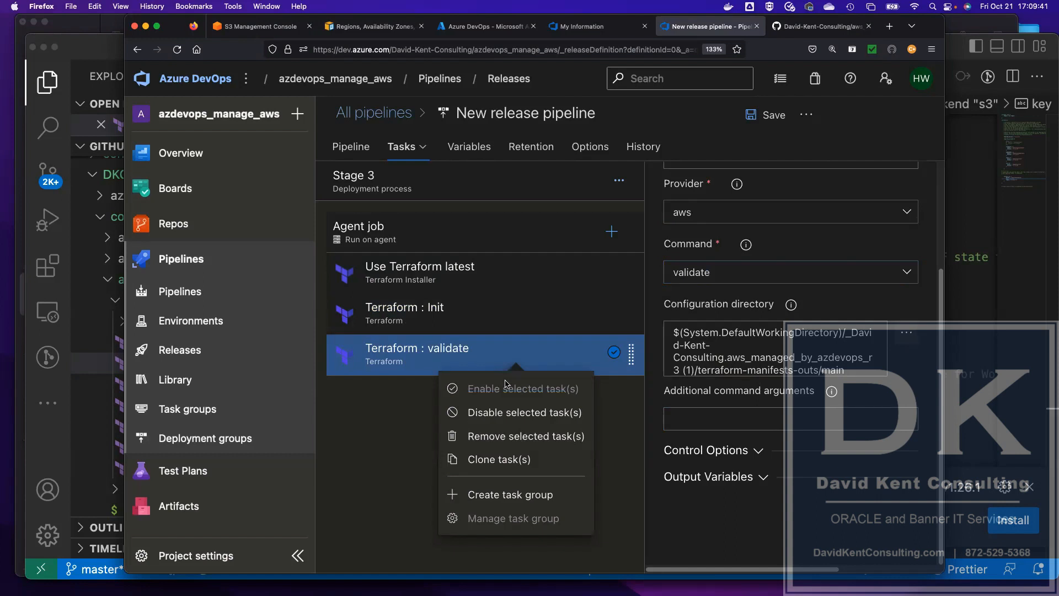
click(473, 458)
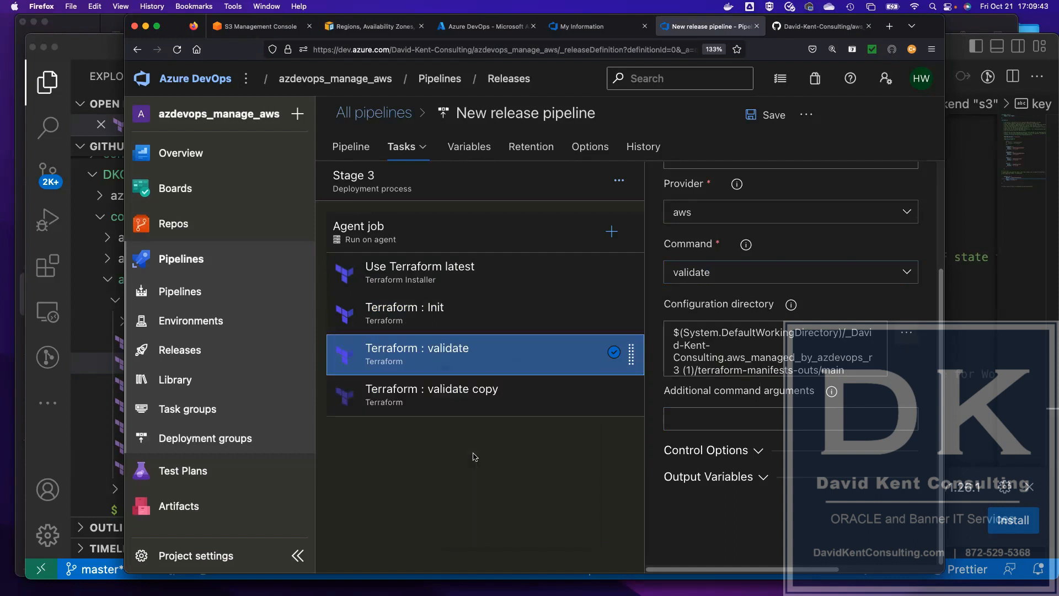
click(474, 392)
click(805, 291)
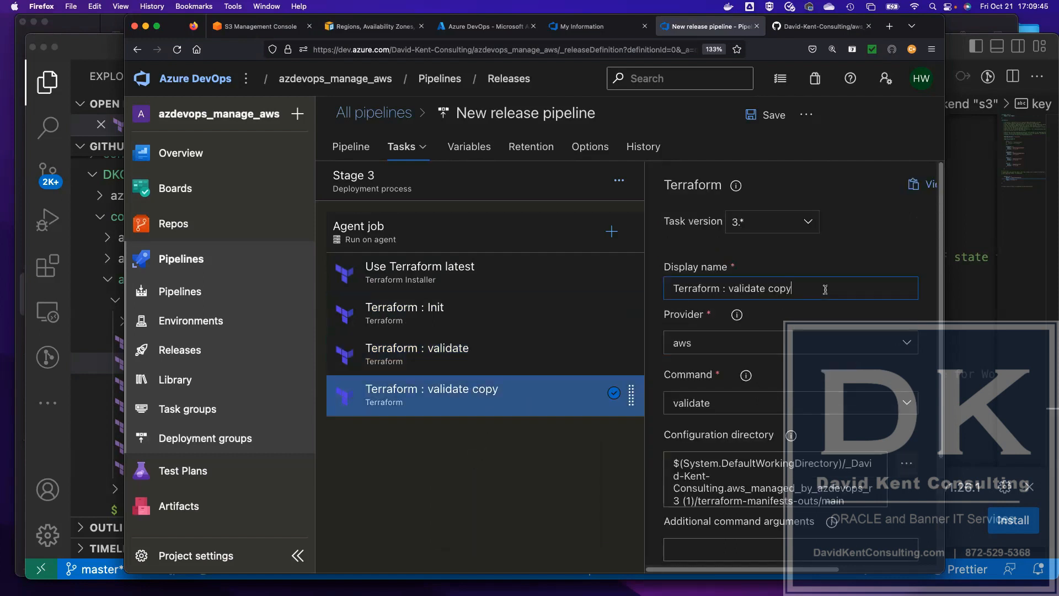
key(BackSpace)
key(BackSpace)
key(BackSpace)
key(BackSpace)
key(BackSpace)
key(BackSpace)
key(BackSpace)
key(BackSpace)
key(BackSpace)
key(BackSpace)
key(BackSpace)
key(BackSpace)
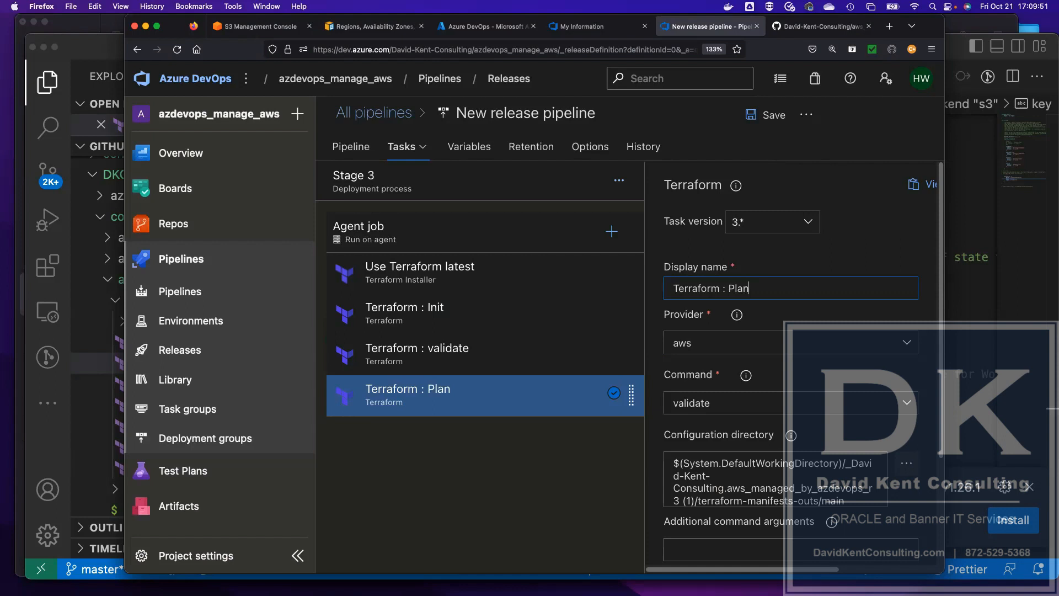
- Set the Terraform : Plan task's command to plan and its AWS connection to kent_cloud_solutions_inc_aws_sandbox
click(810, 407)
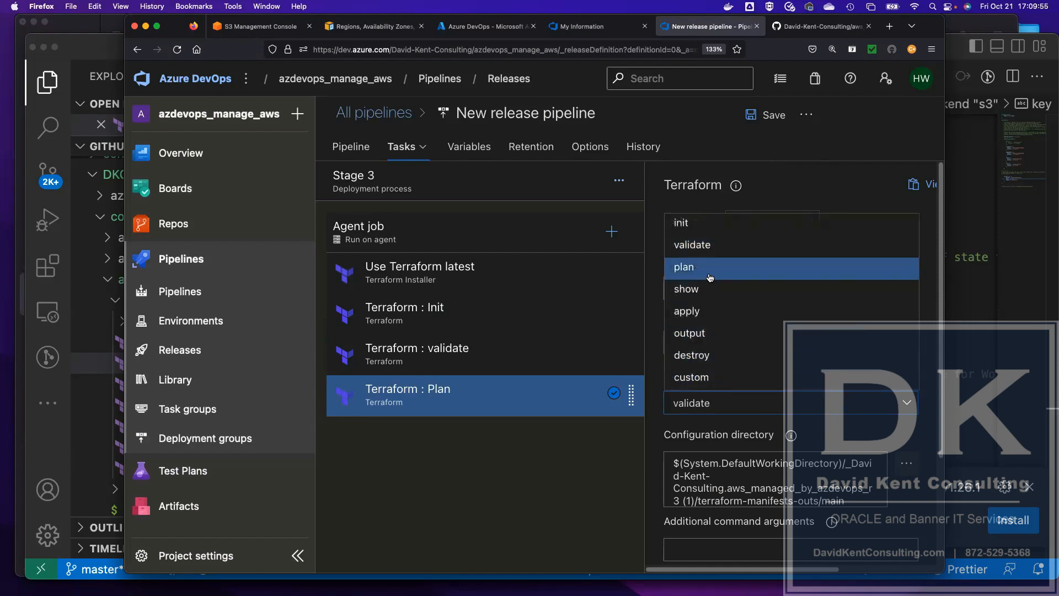
click(711, 276)
scroll(825, 382, down, 4)
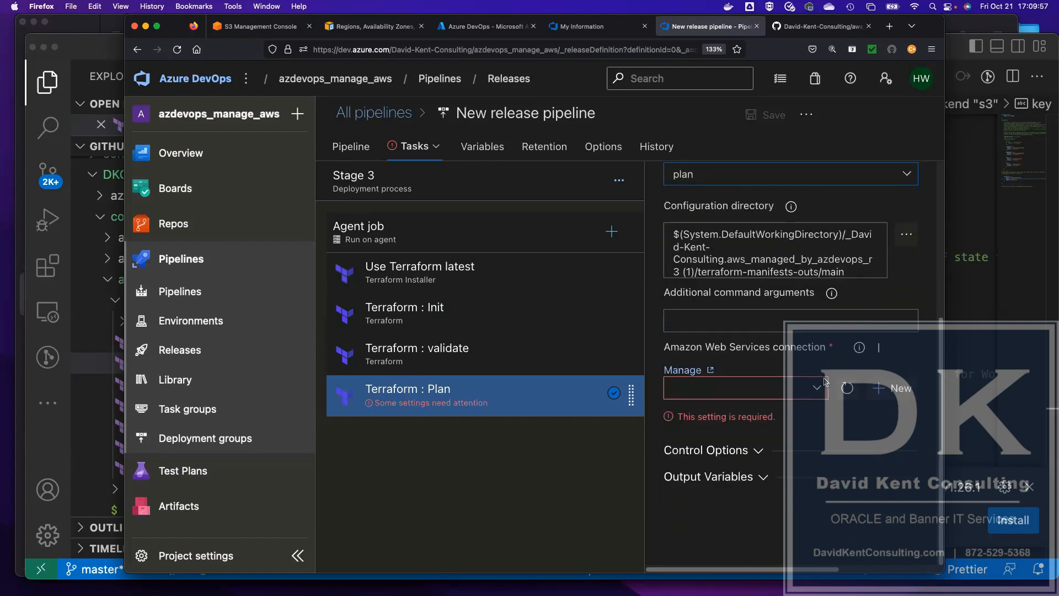
click(820, 391)
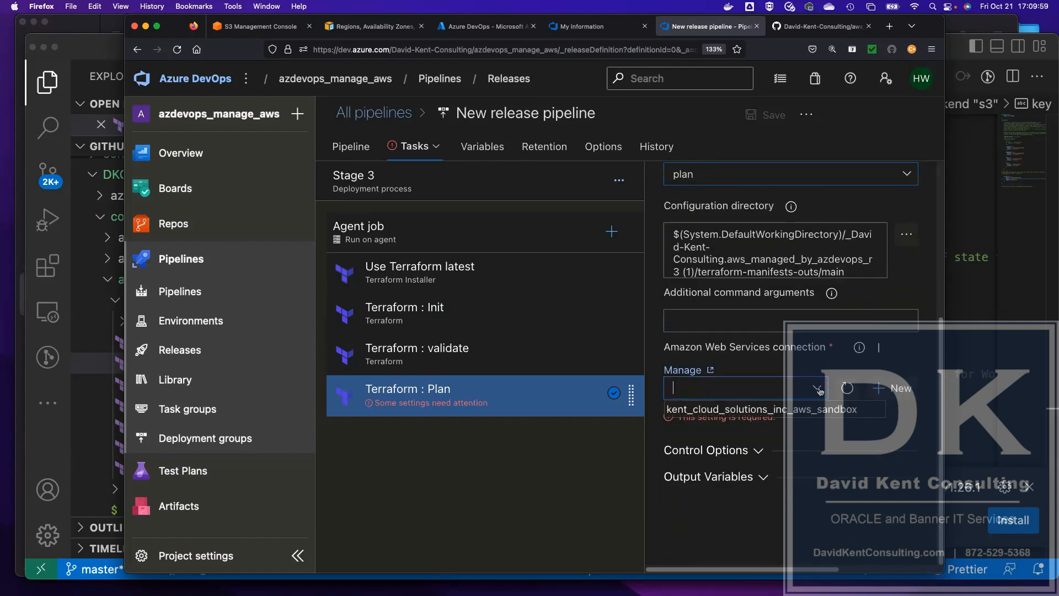
click(705, 410)
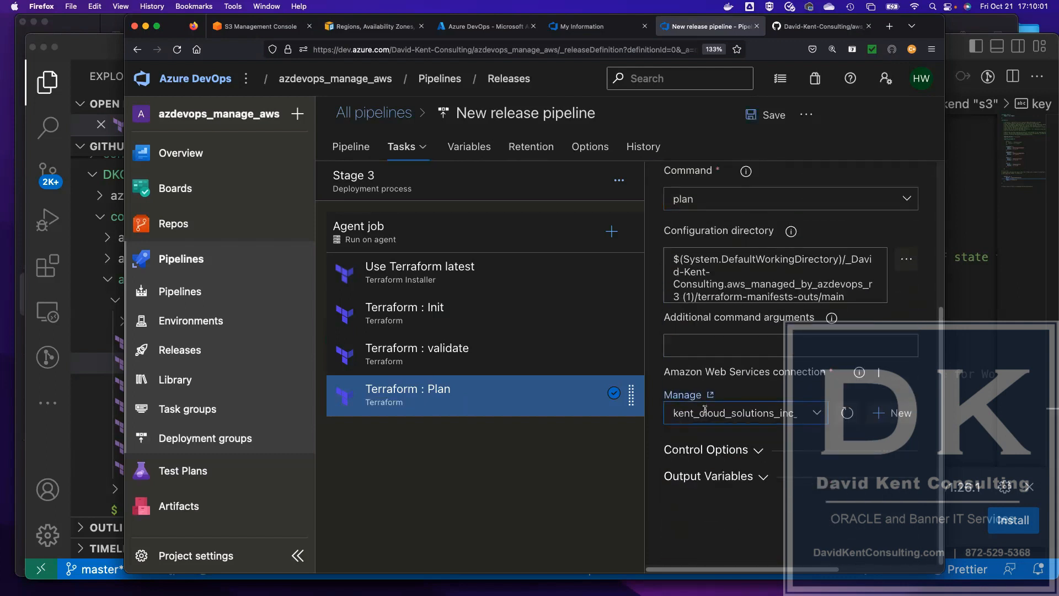
- Clone the Terraform : Plan task in Stage 3's agent job
right_click(498, 401)
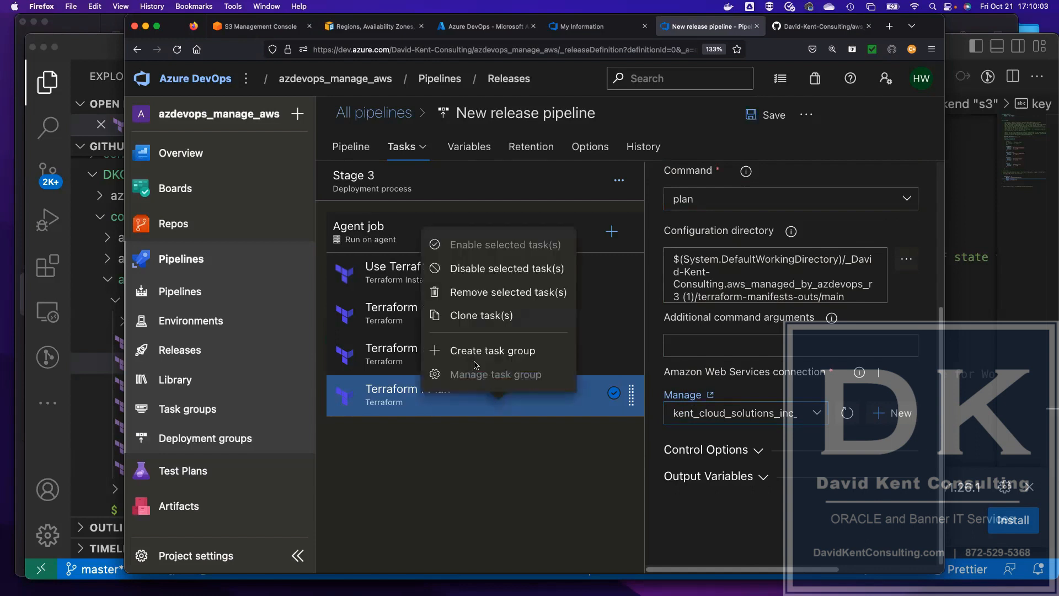
click(465, 315)
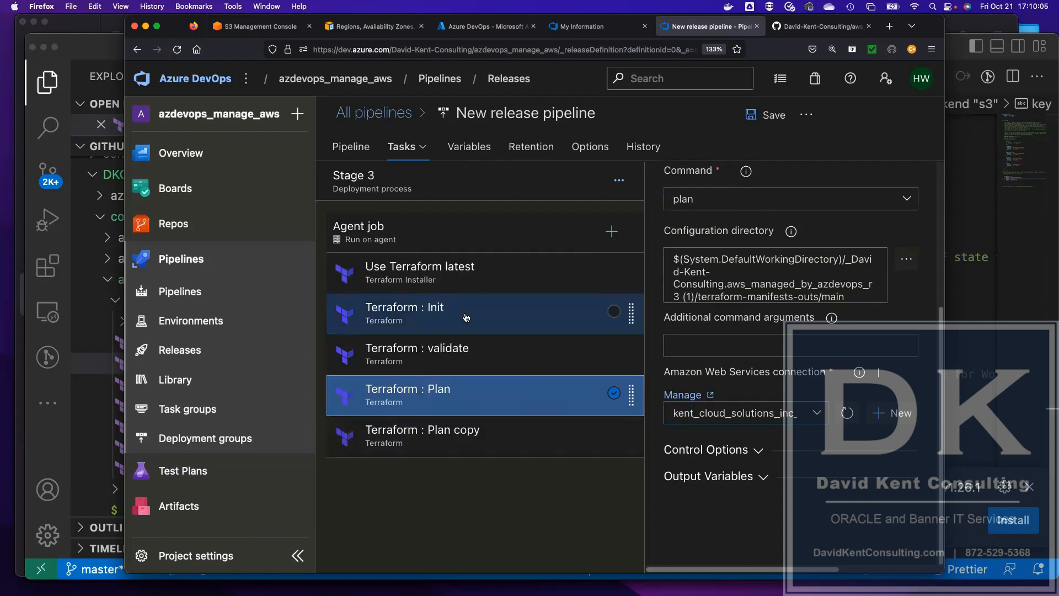
- Change the display name of the Terraform : Plan copy task to "Terraform : Apply"
click(433, 429)
click(787, 292)
key(BackSpace)
key(BackSpace)
key(BackSpace)
key(BackSpace)
key(BackSpace)
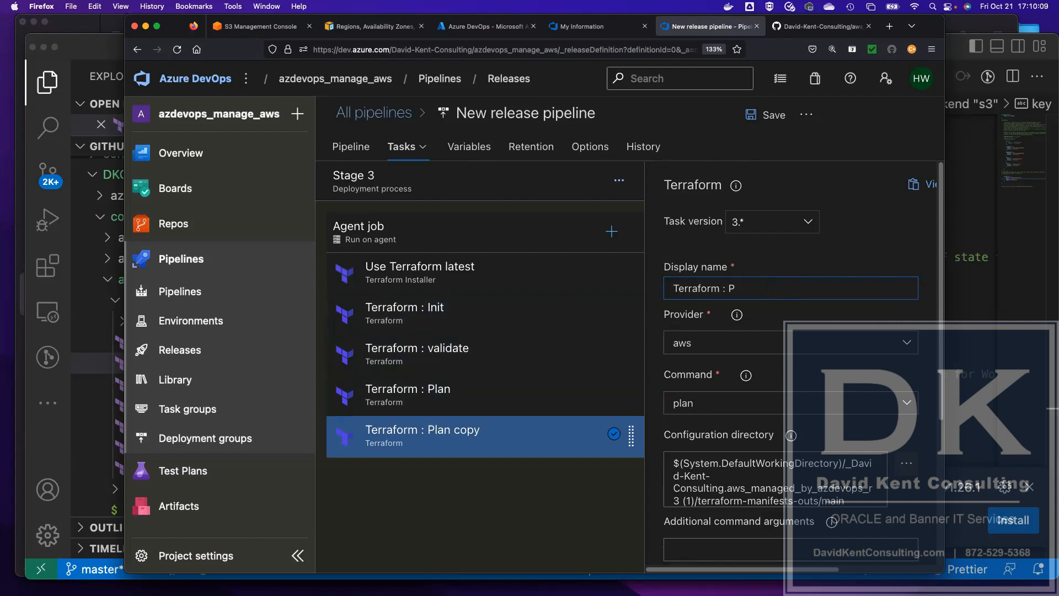
text(Appl)
- Set the Terraform : Apply task's command to apply
click(739, 403)
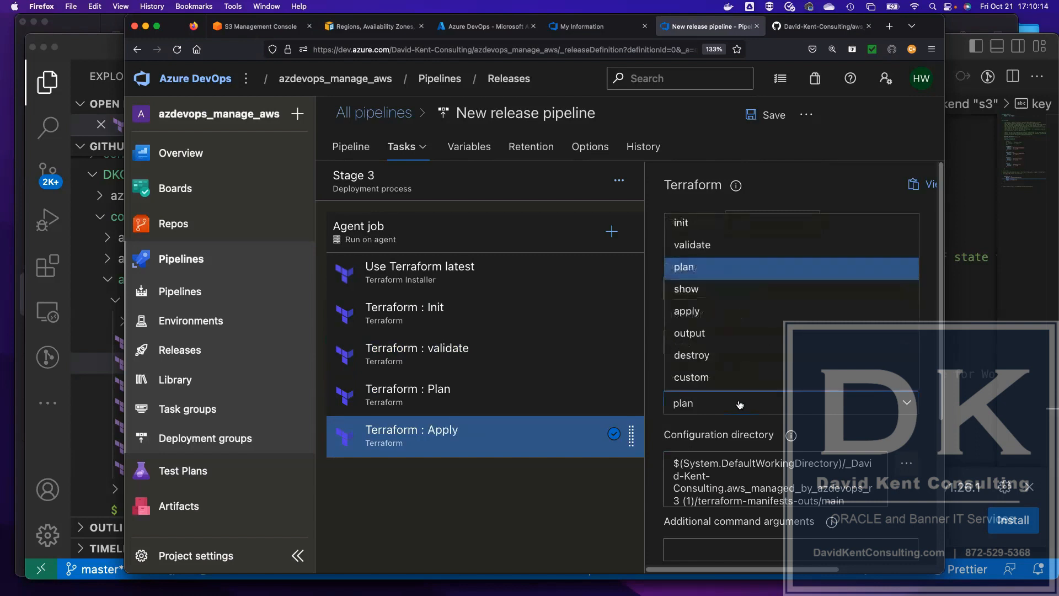
click(726, 312)
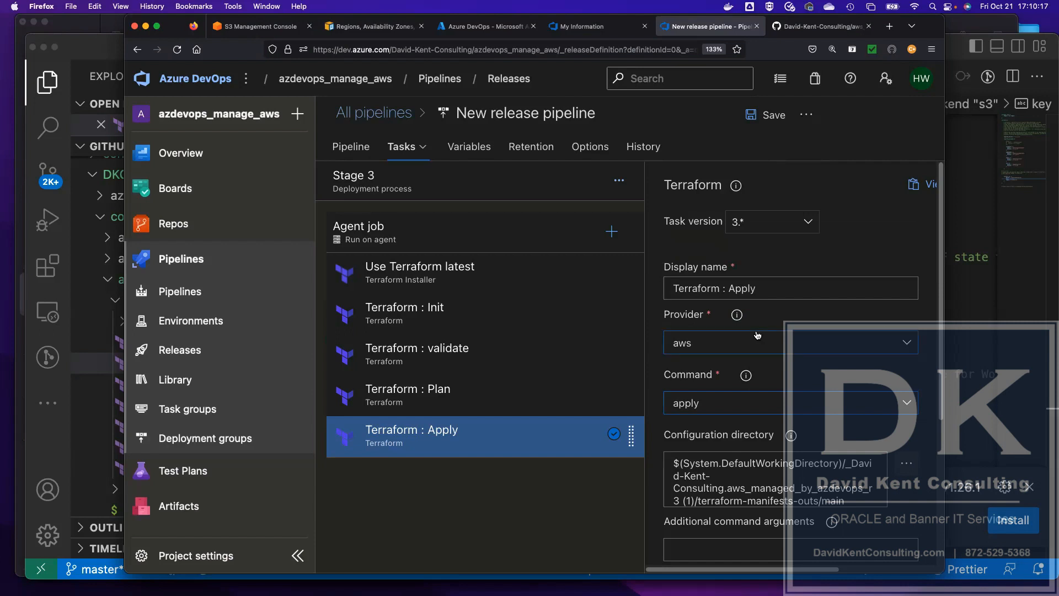
scroll(759, 334, down, 3)
- Clone the Terraform : Apply task and change the copy's display name to "Terraform : Destroy"
right_click(441, 443)
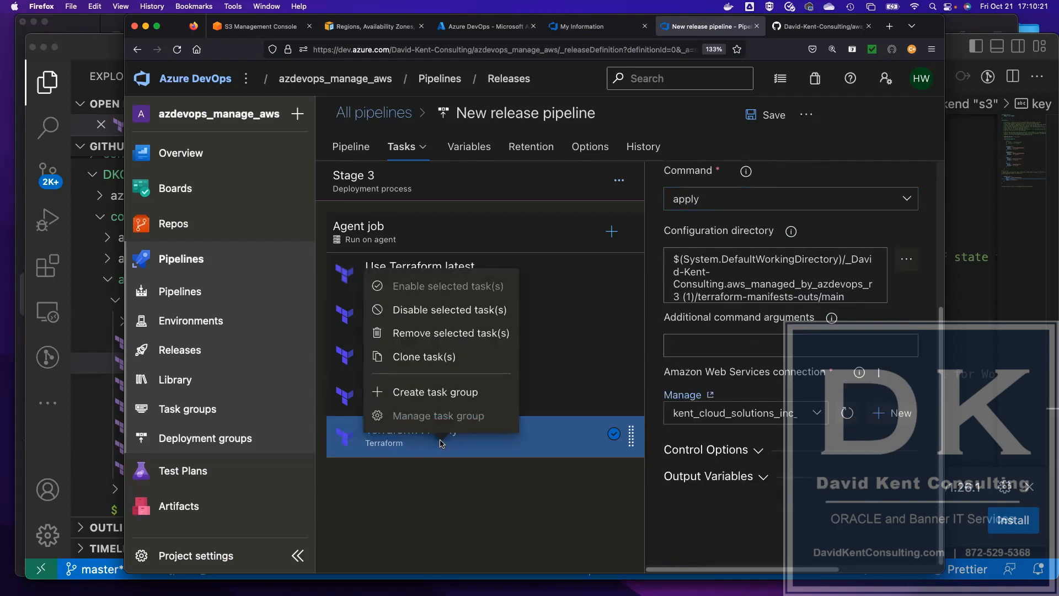
click(429, 358)
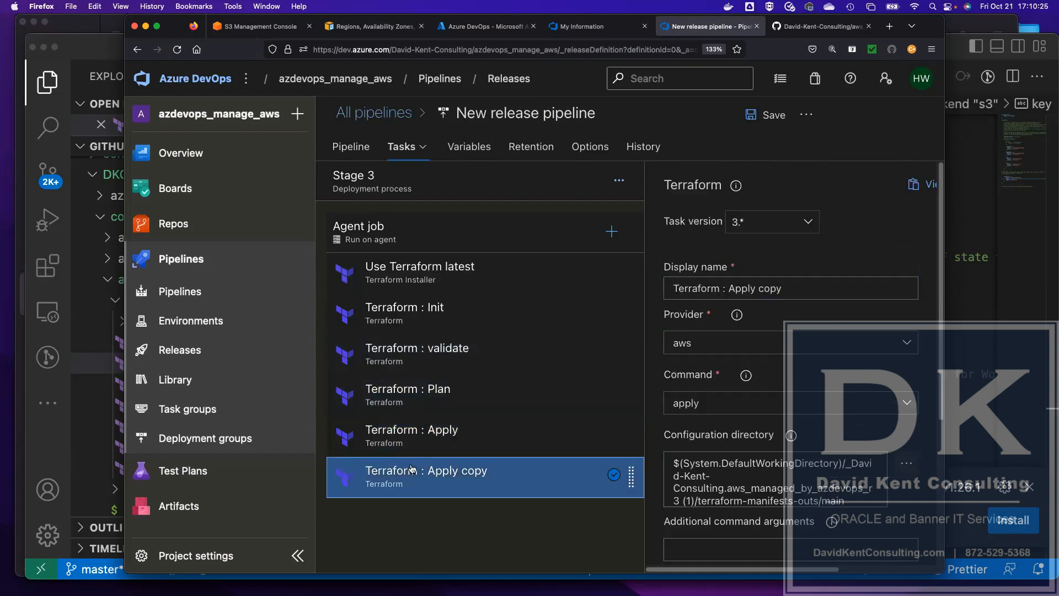
click(795, 279)
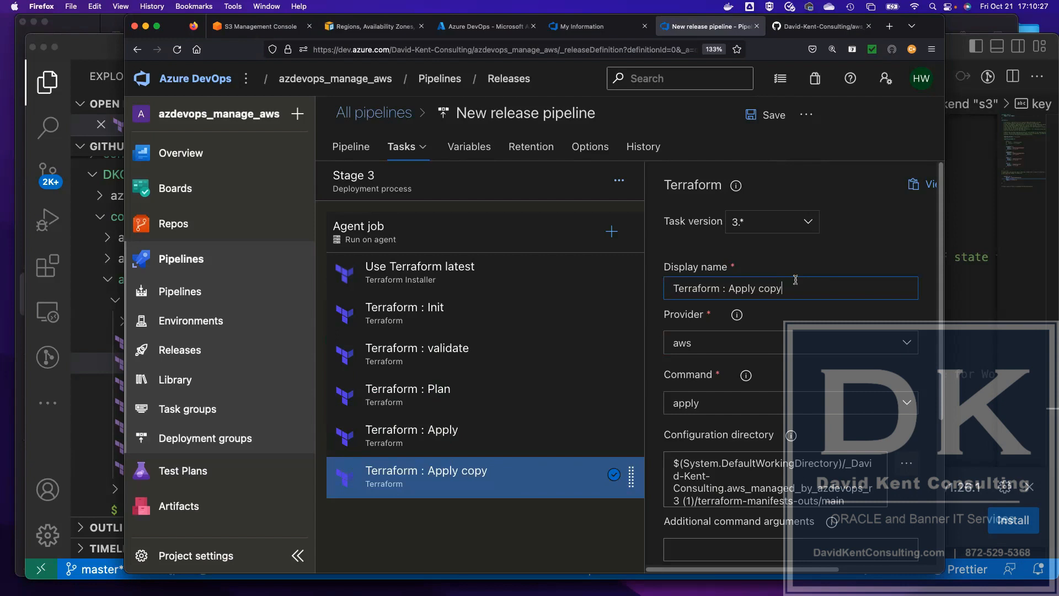
key(super+alt+i)
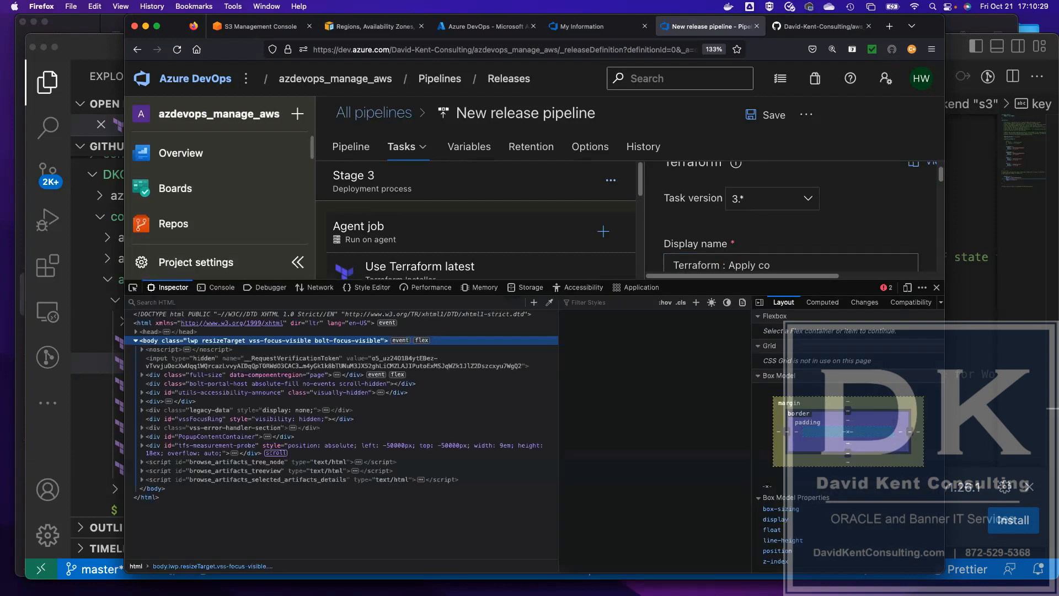
key(super+alt+i)
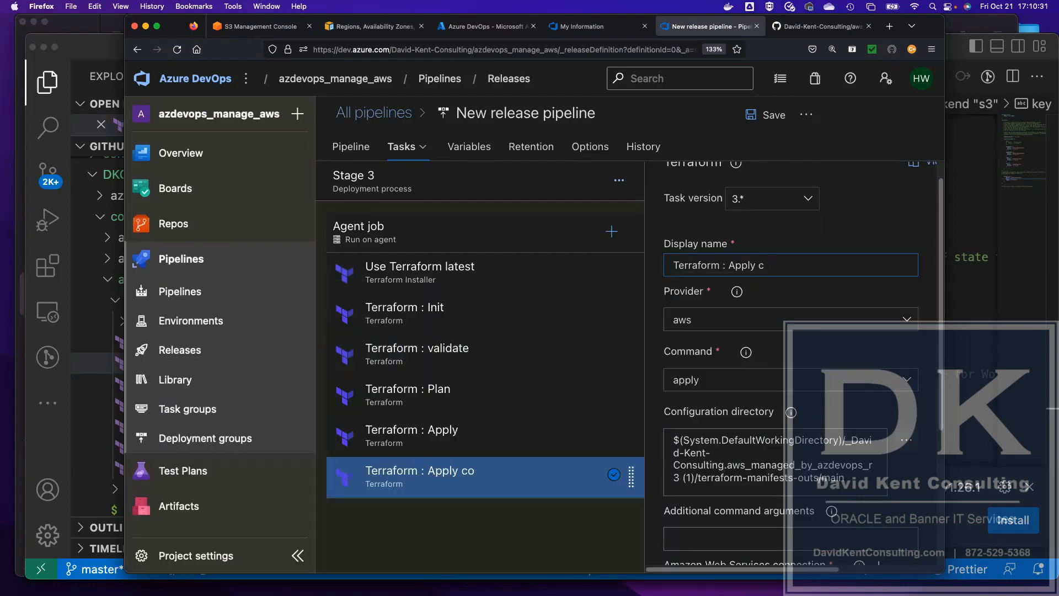
key(BackSpace)
key(BackSpace)
key(BackSpace)
text(Destro)
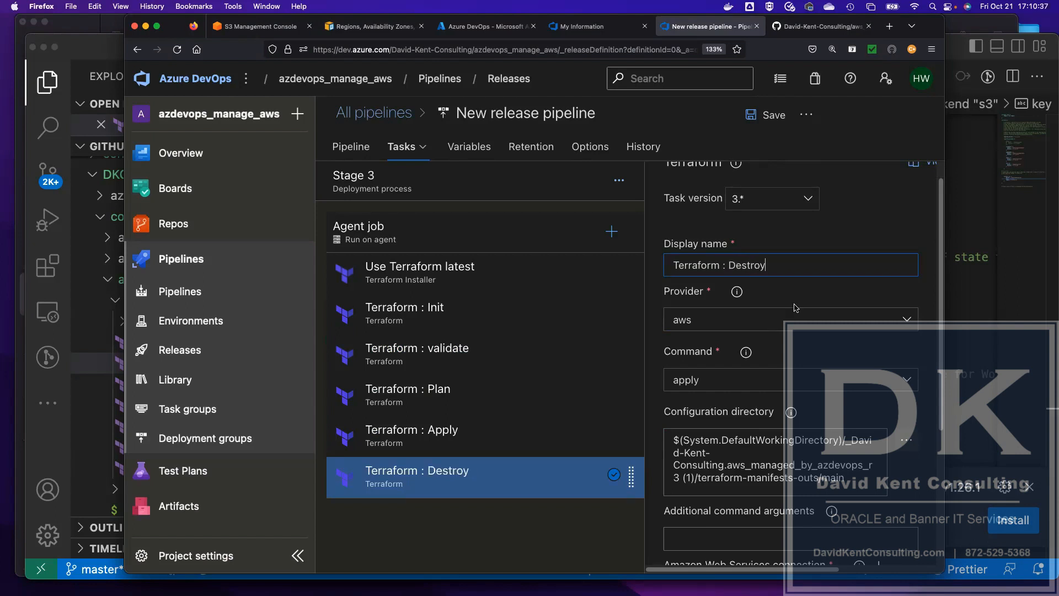
- Set the Terraform : Destroy task's command to destroy and disable the task
click(721, 382)
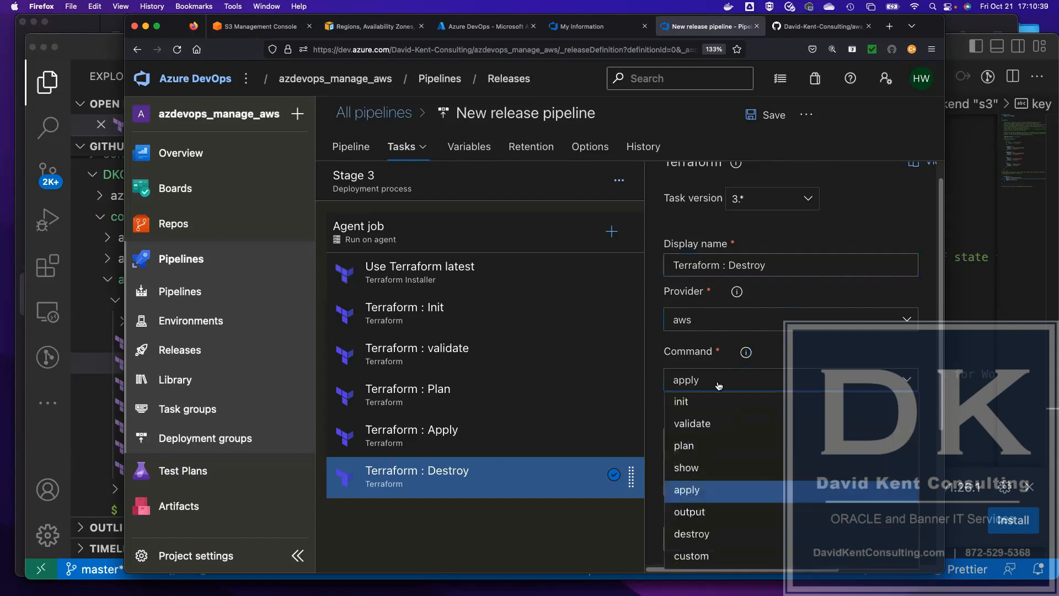
click(692, 533)
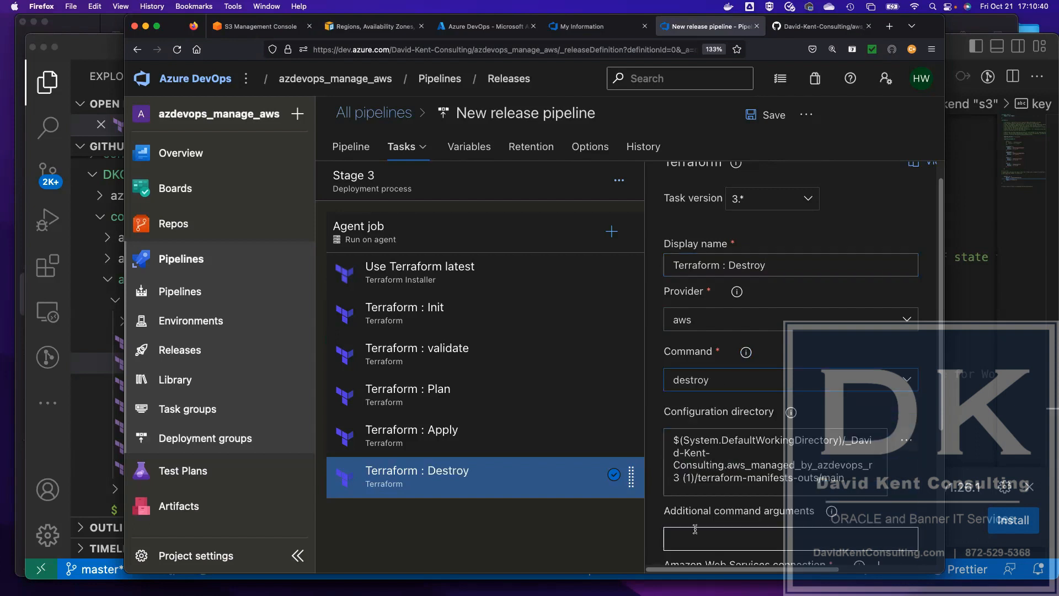
right_click(412, 472)
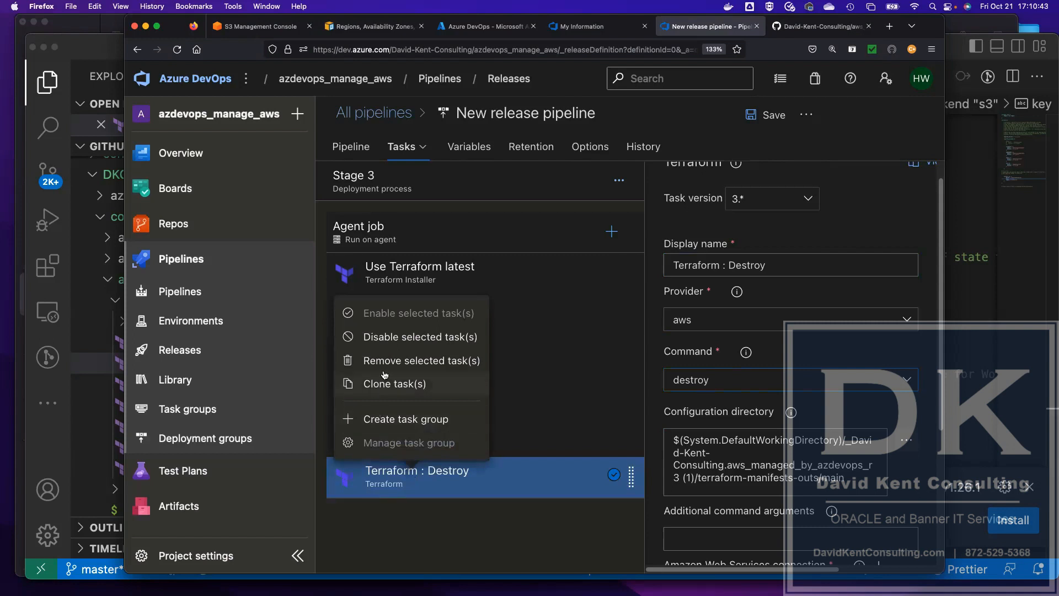
click(391, 337)
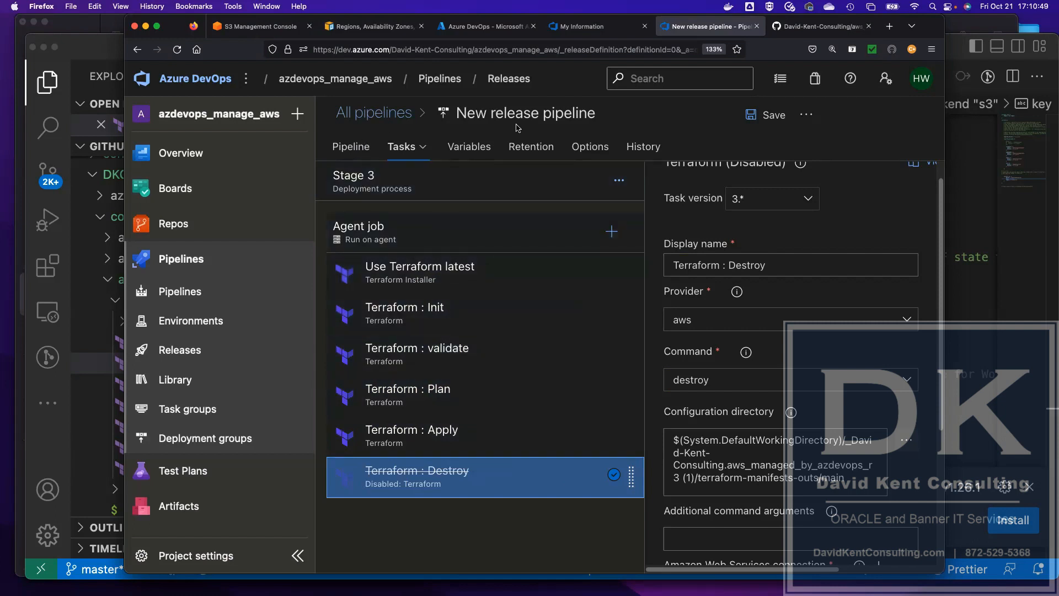
- Rename the release pipeline to lecture_example
click(578, 113)
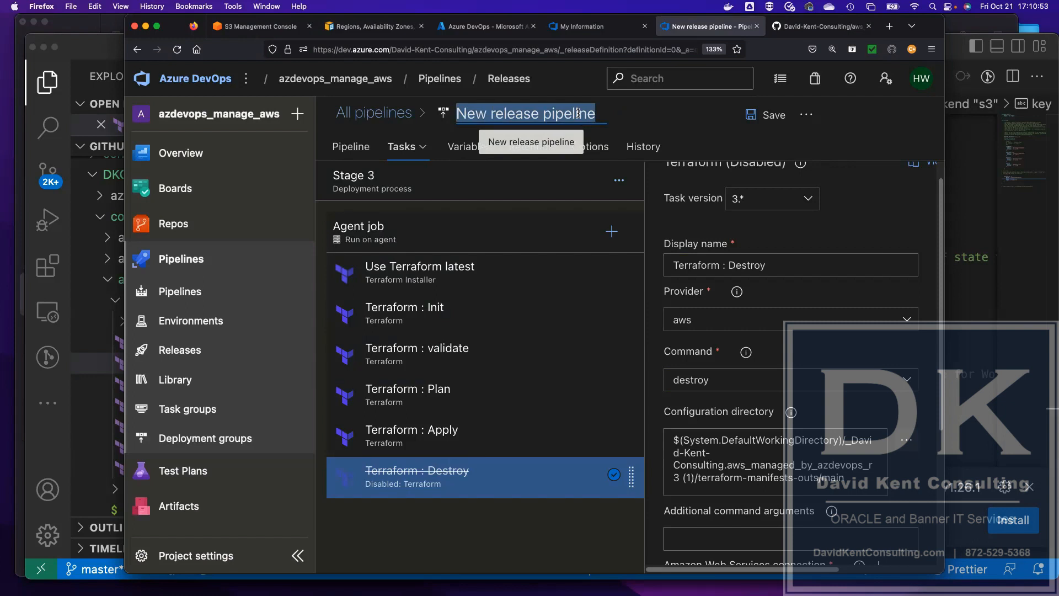
text(lectu)
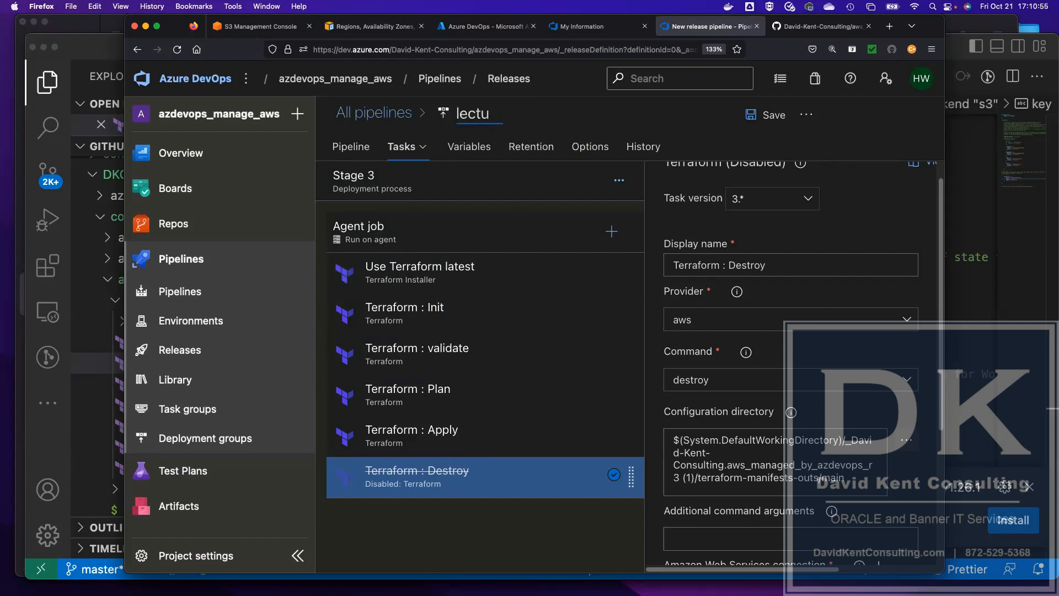
text(re_example)
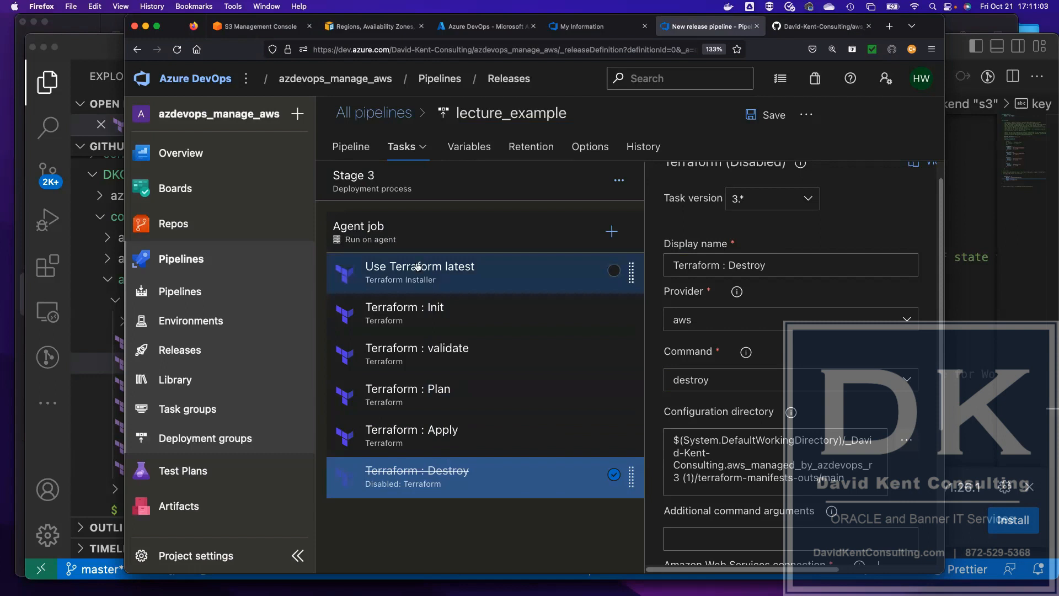
- Enable pre-deployment approvals in Stage 3's pre-deployment conditions and add the approver's user account
click(345, 147)
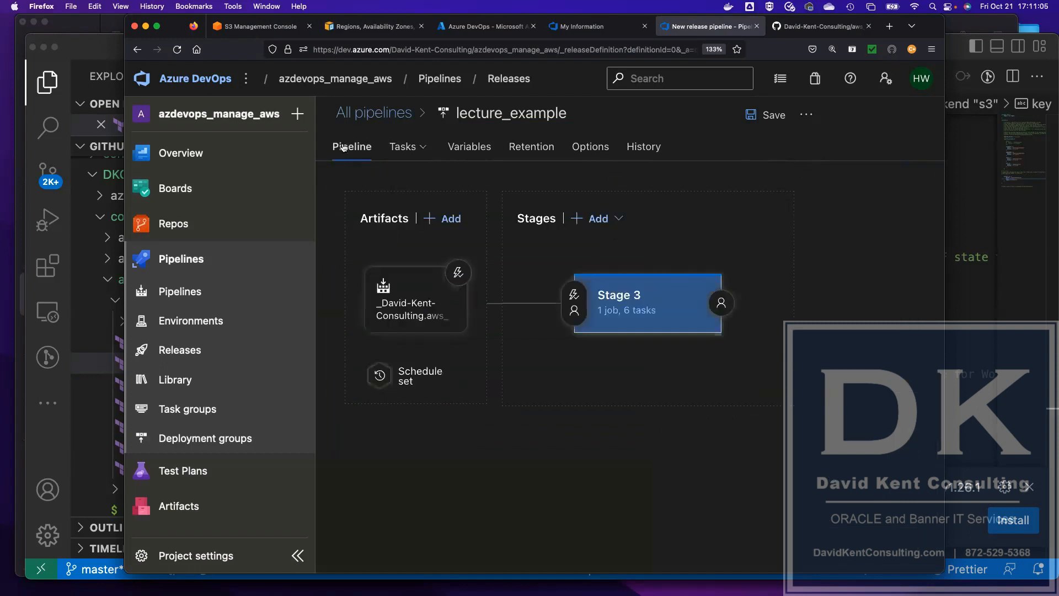
mouse_move(665, 340)
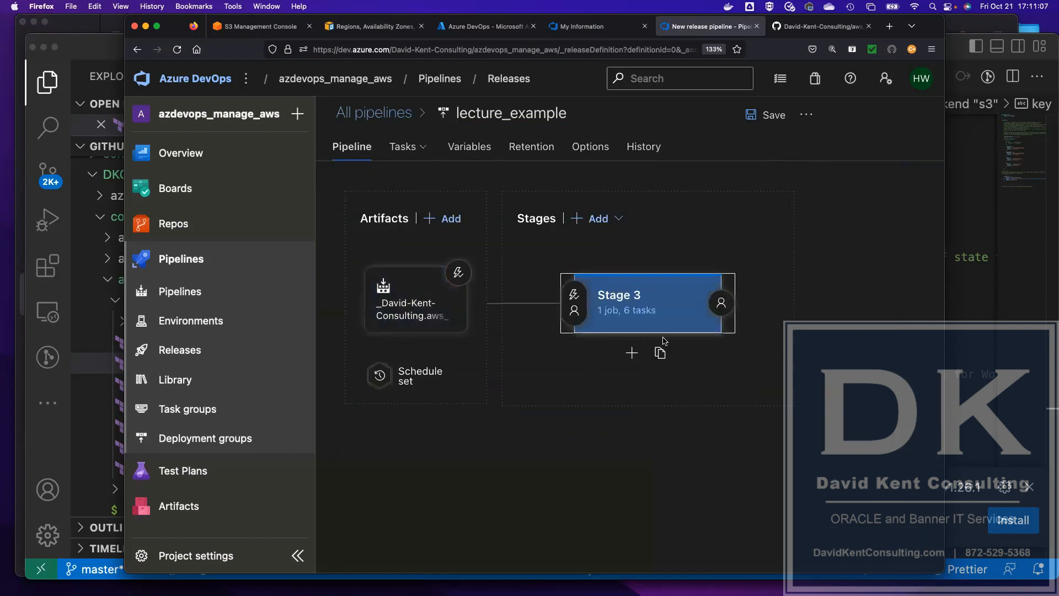
click(614, 311)
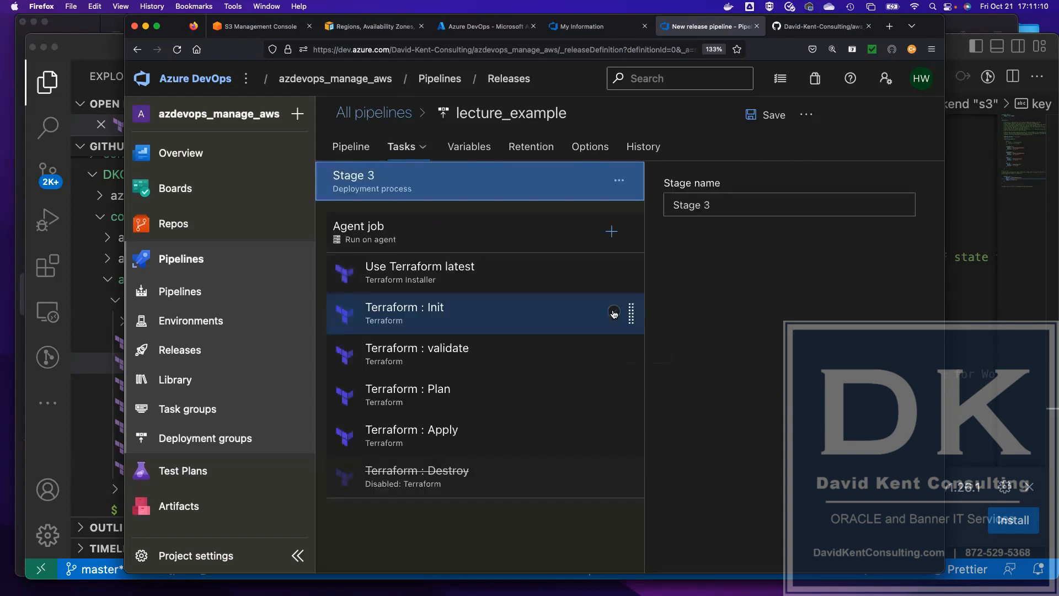
click(347, 146)
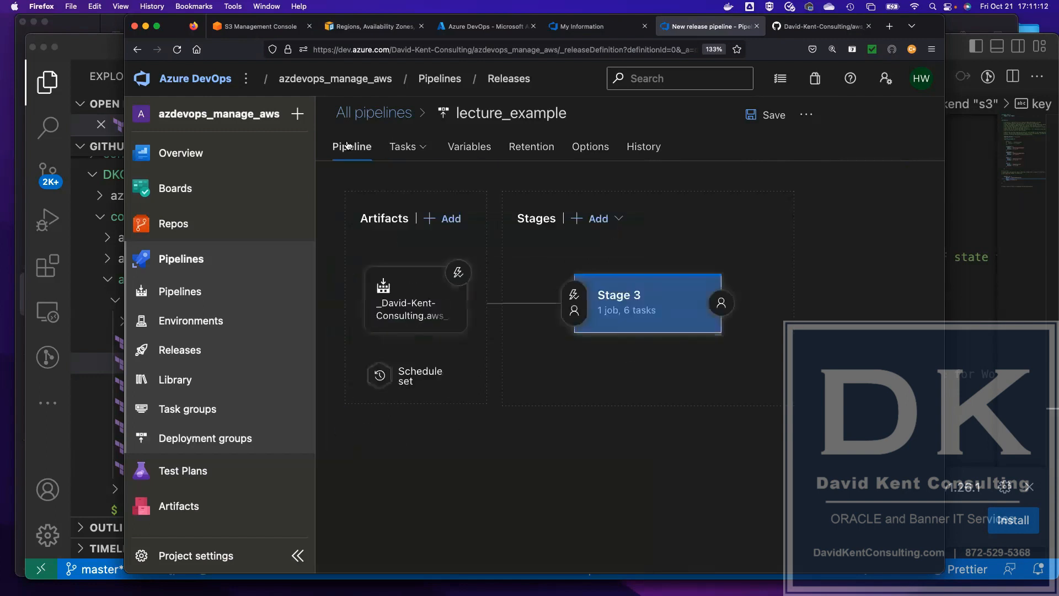
click(574, 311)
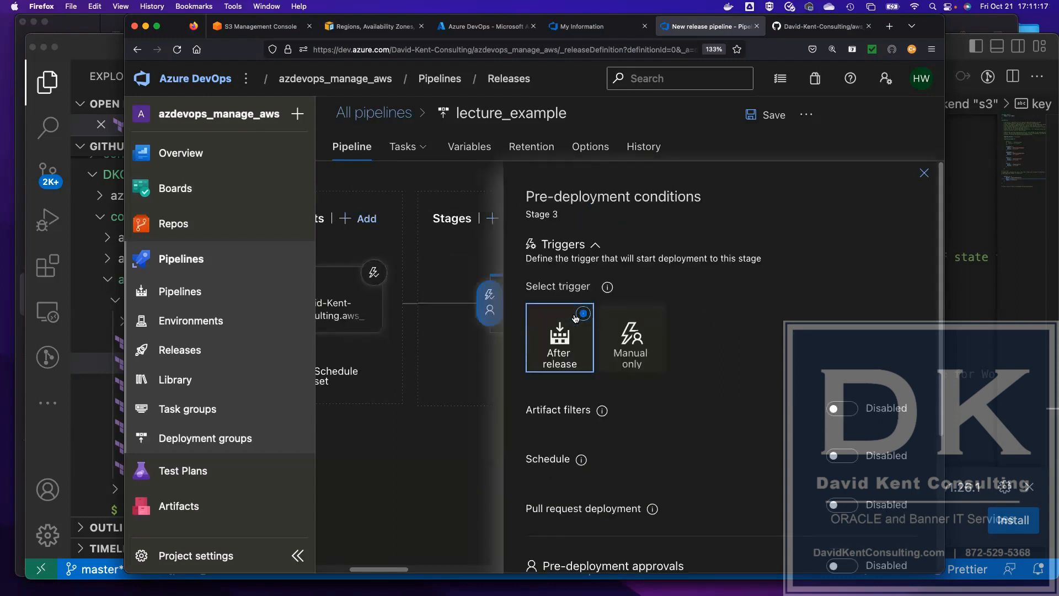
click(575, 319)
scroll(843, 510, down, 2)
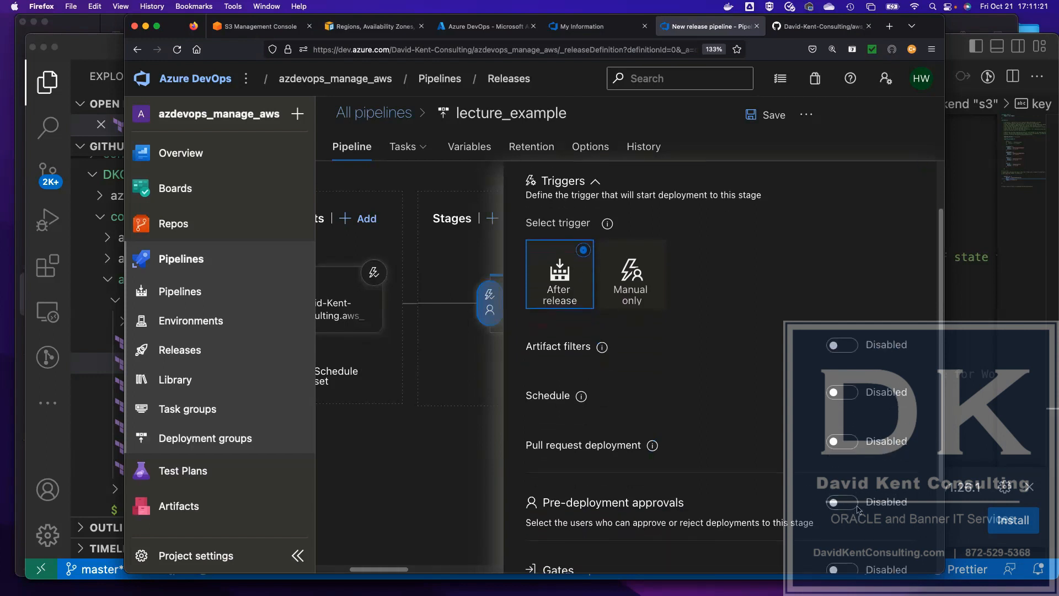
click(852, 504)
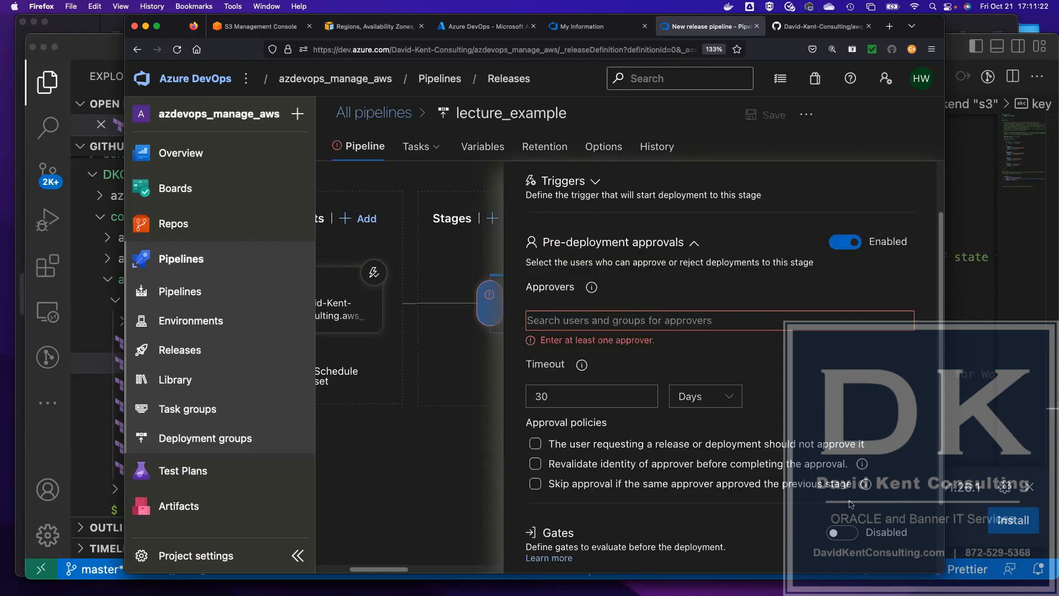
click(553, 320)
text(hank)
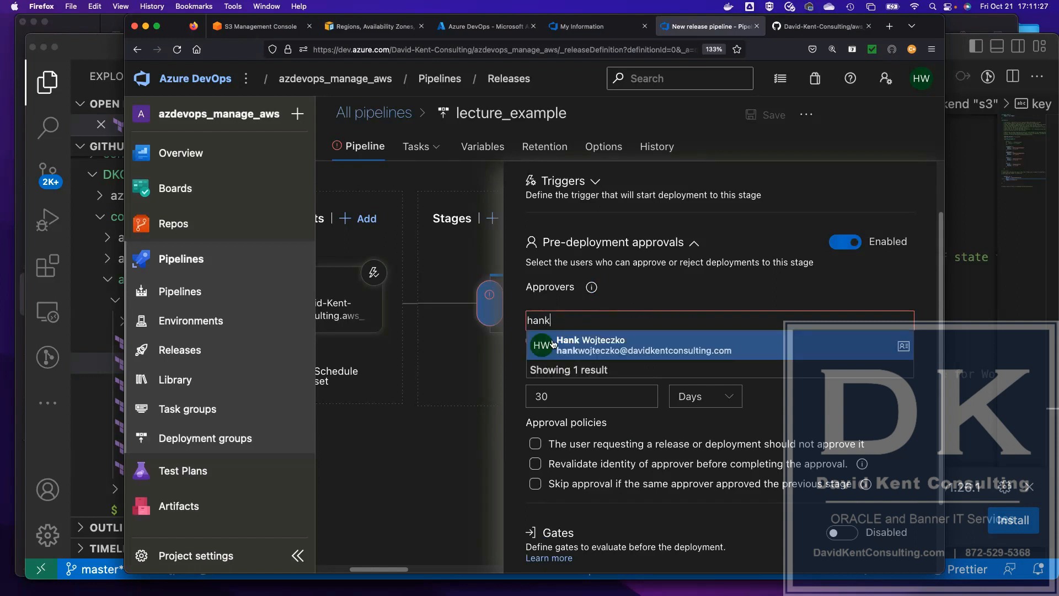
click(553, 344)
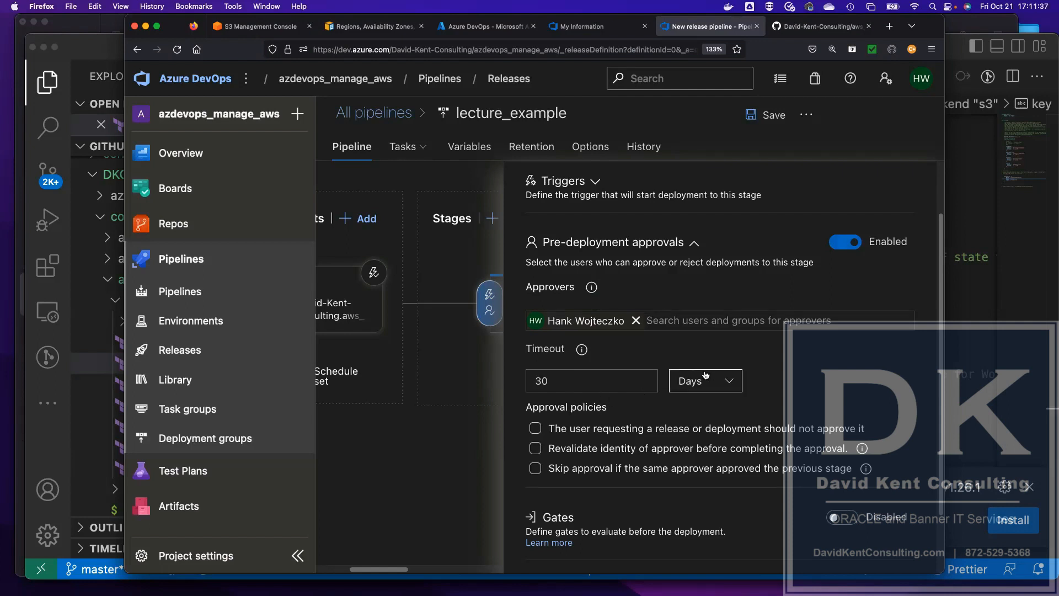
- Review the approval timeout, approval policies and gates in Stage 3's pre-deployment conditions, and close the conditions
scroll(704, 373, down, 1)
scroll(705, 374, down, 4)
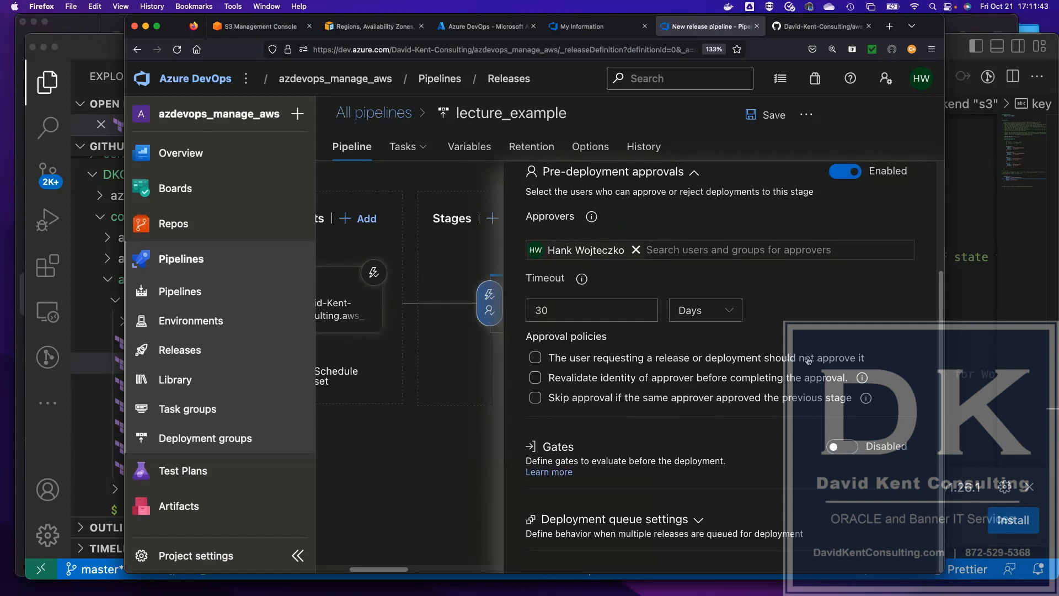
scroll(692, 356, up, 4)
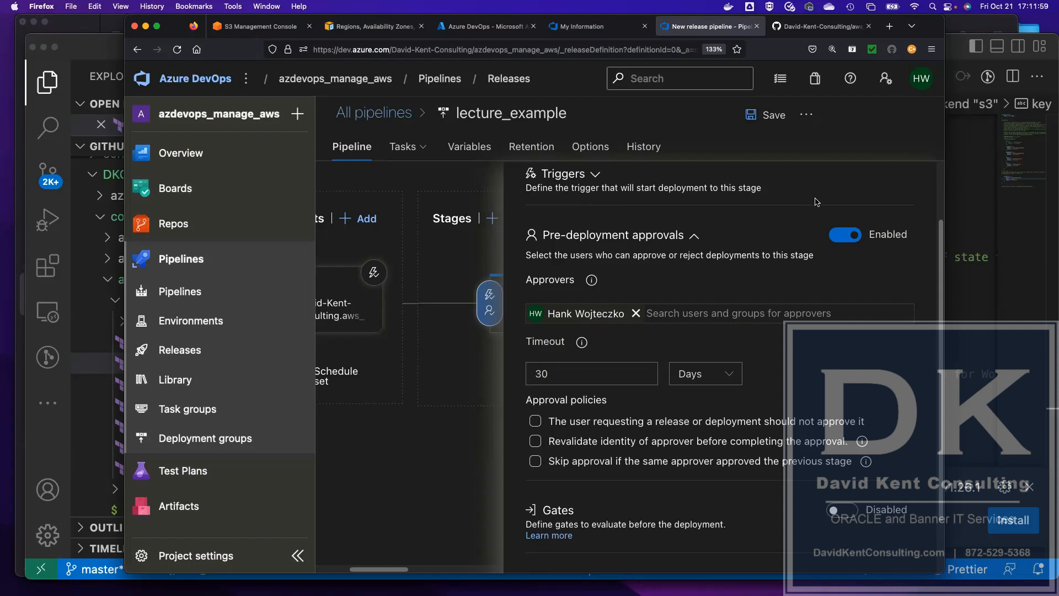
scroll(816, 202, up, 2)
scroll(816, 202, down, 2)
scroll(816, 202, up, 2)
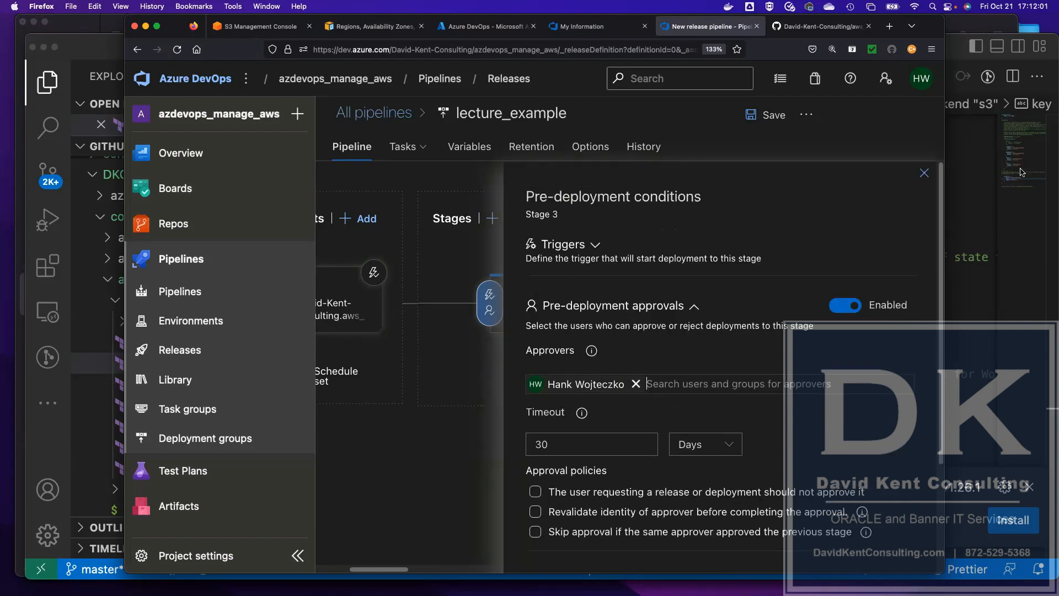
click(925, 173)
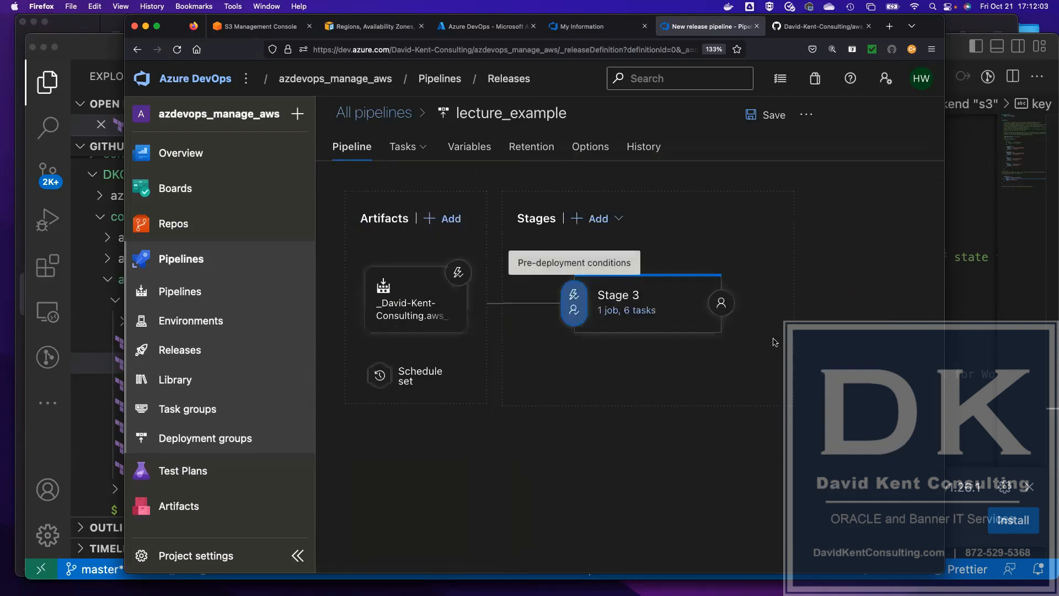
- Remove the Terraform : Apply and Terraform : Destroy tasks from Stage 3's agent job and return to the pipeline overview
click(616, 312)
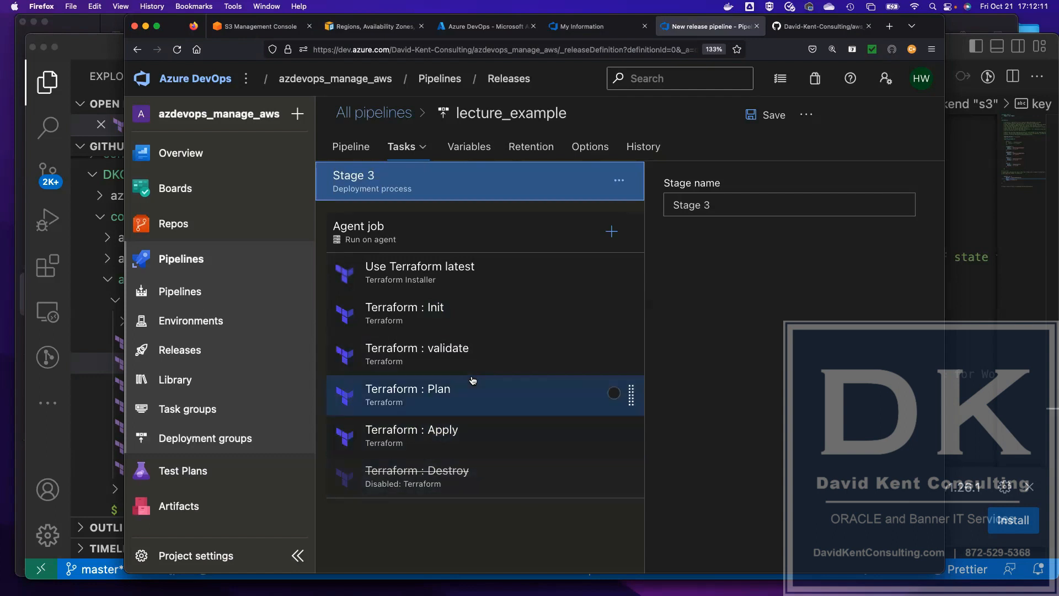
right_click(466, 427)
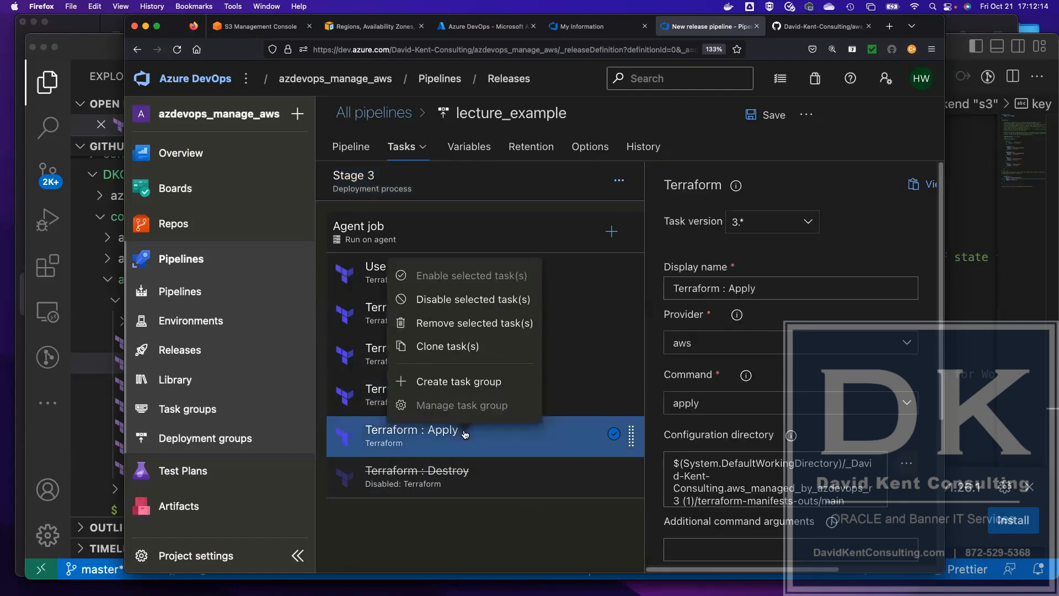
click(457, 325)
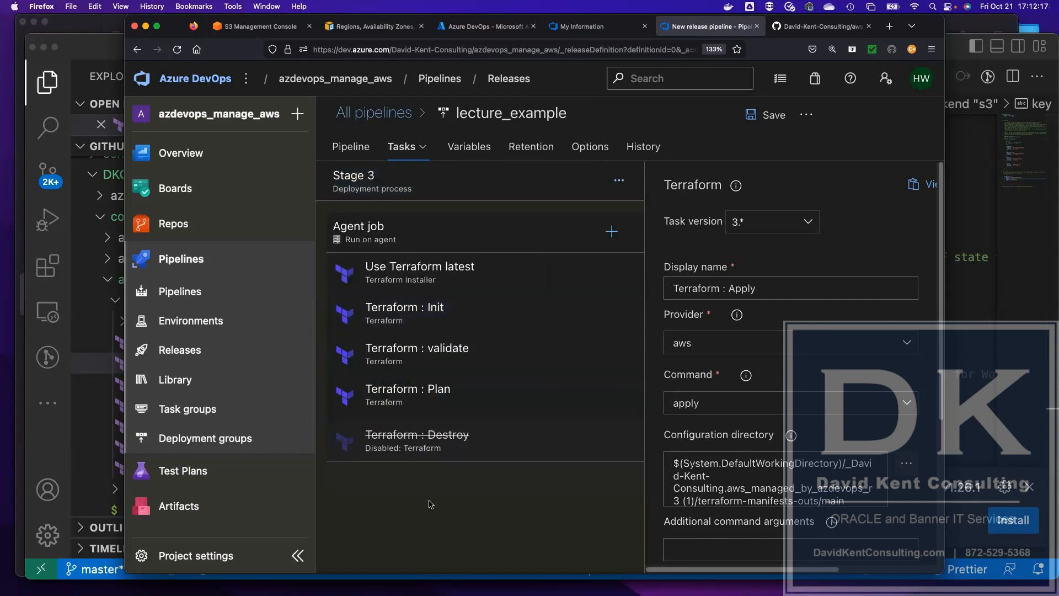
click(432, 439)
right_click(432, 439)
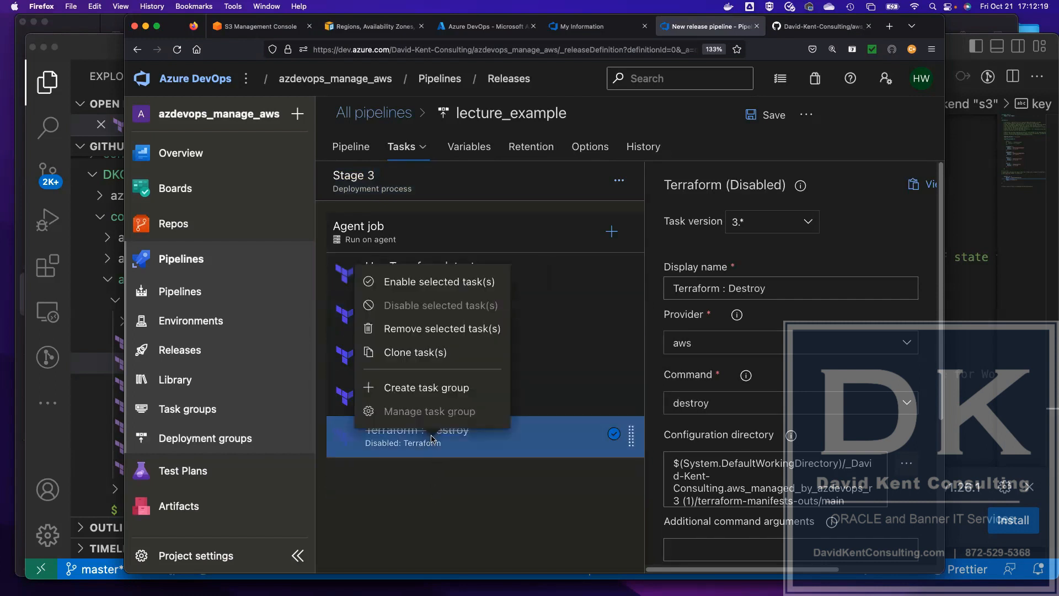
click(437, 331)
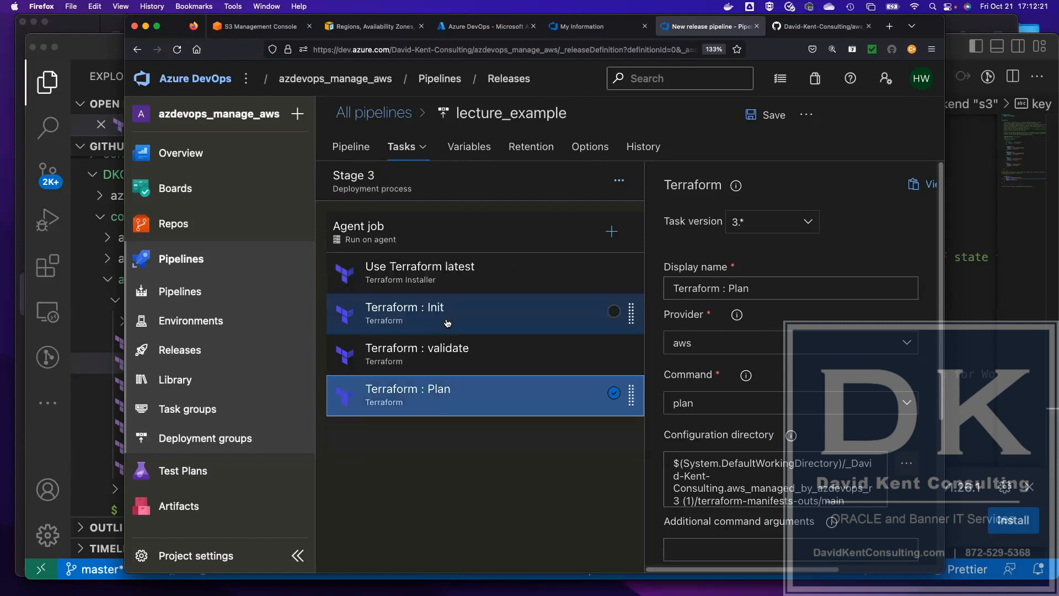
click(357, 148)
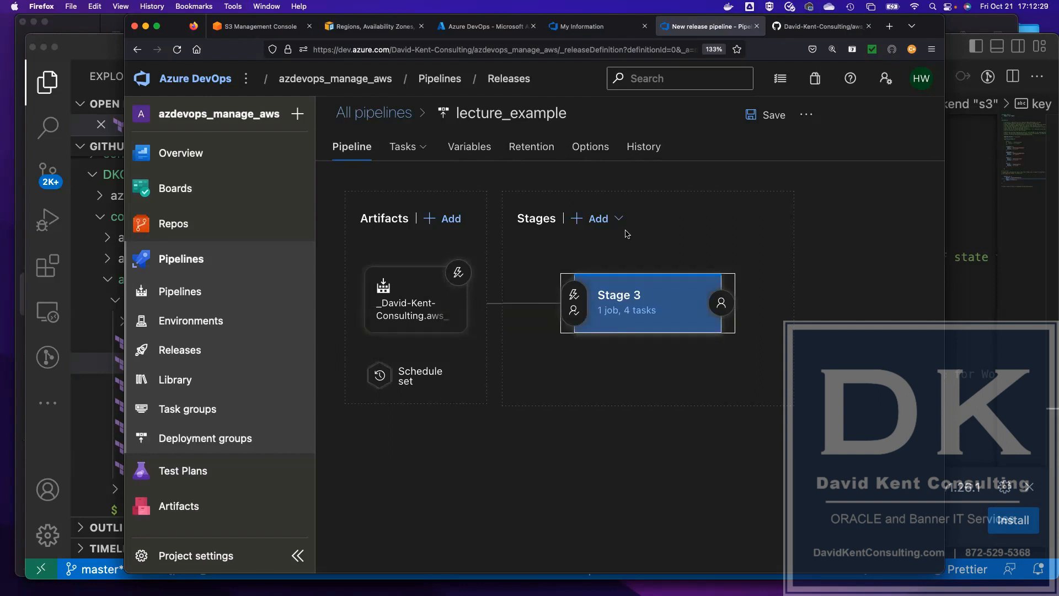
- Add a new stage after Stage 3 that starts with an empty job, and close its properties
mouse_move(631, 366)
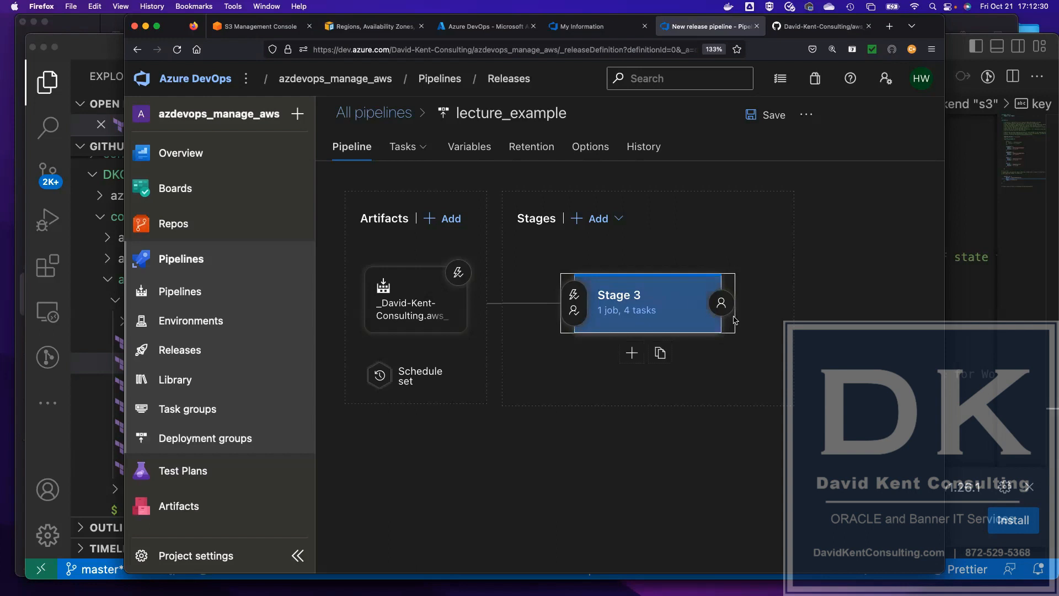
click(627, 356)
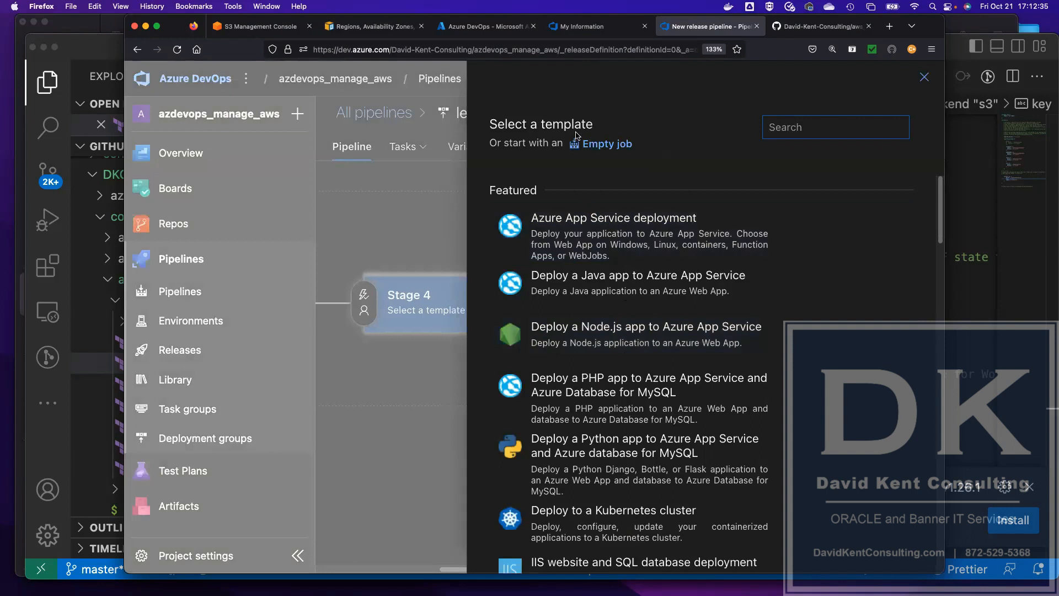
click(589, 144)
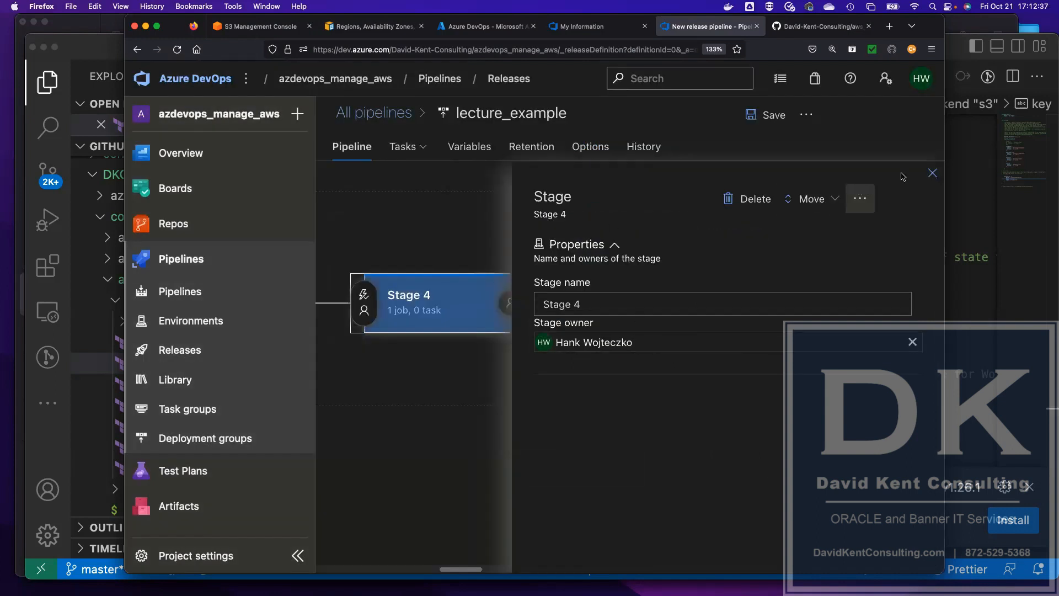
click(932, 172)
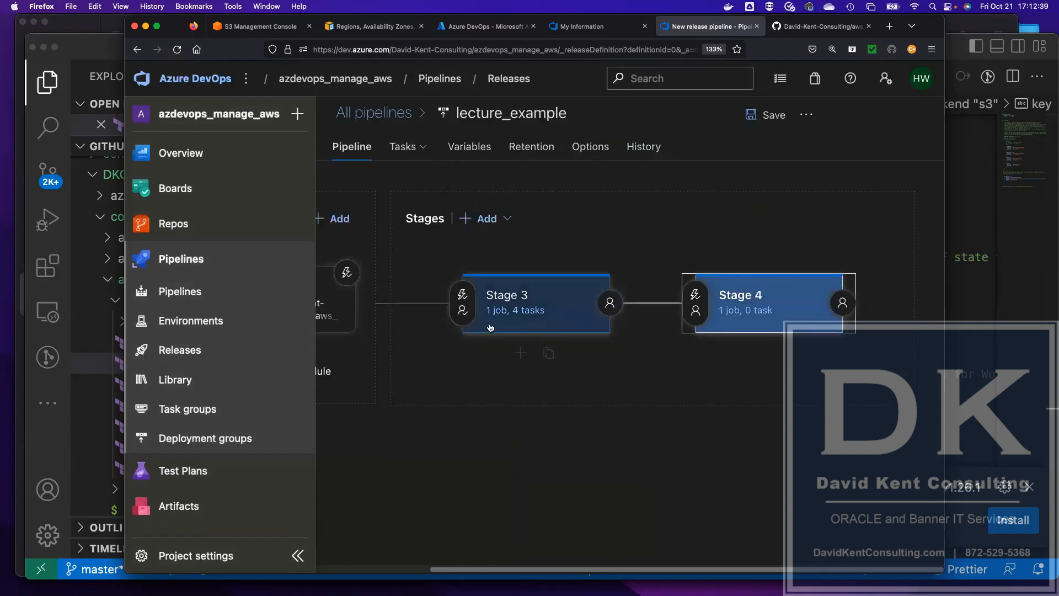
- Review Stage 3's tasks and its pre-deployment approval settings, and close the conditions
drag(451, 572, 338, 572)
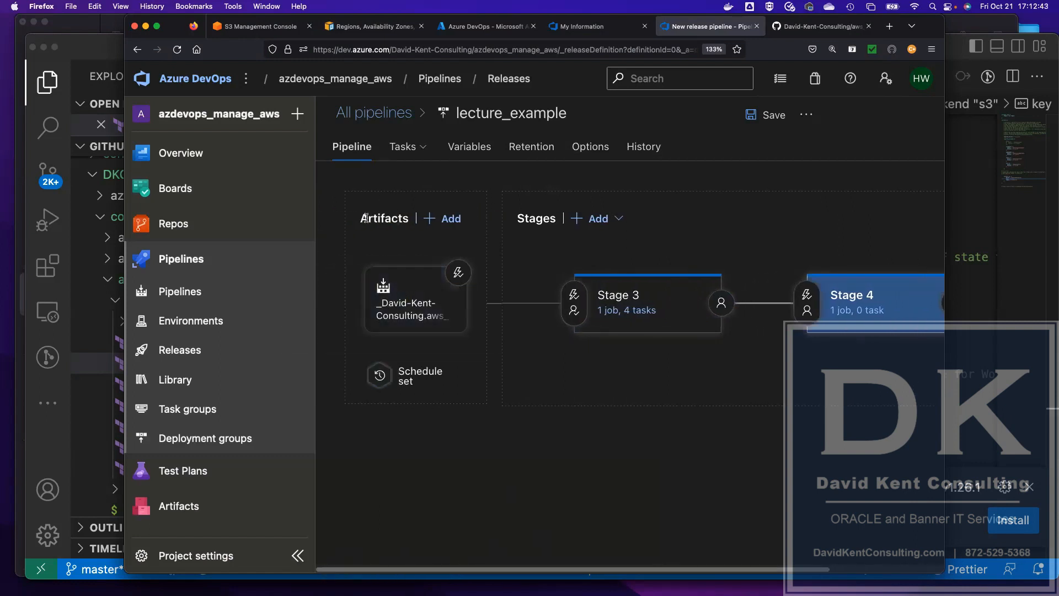
click(631, 310)
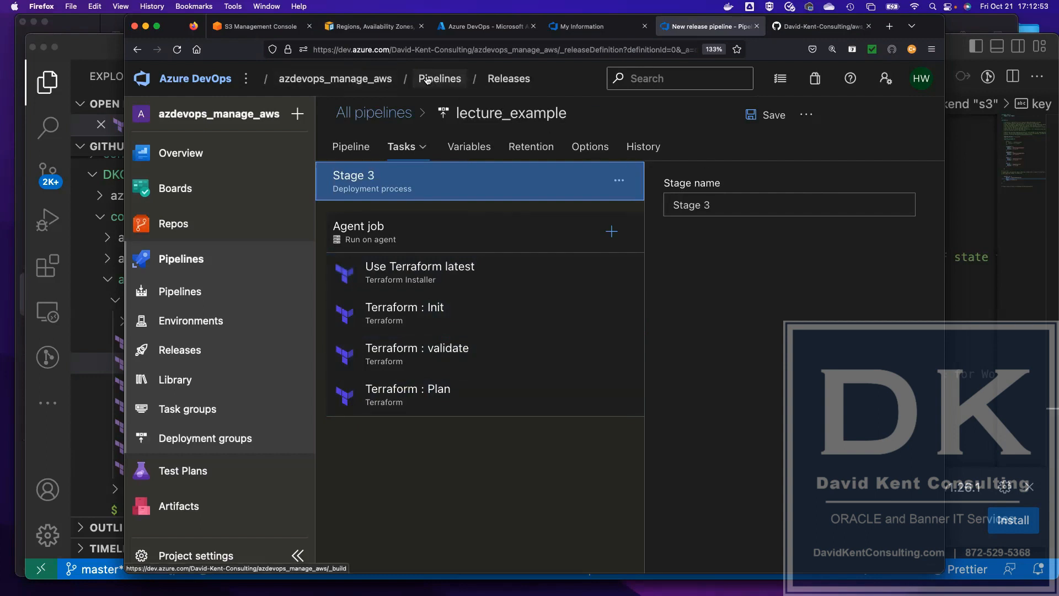
click(347, 148)
click(574, 303)
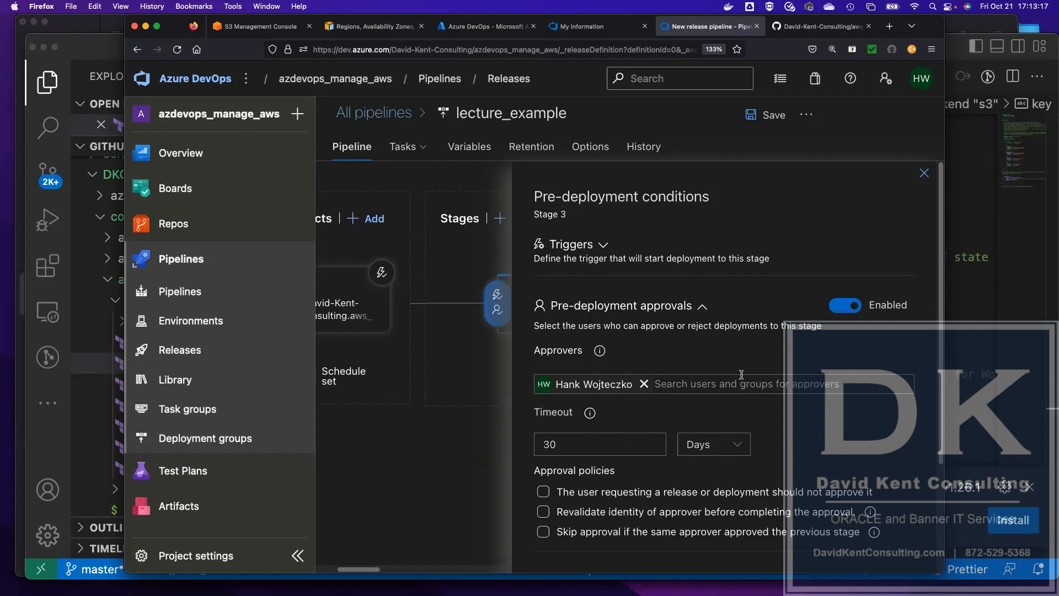
scroll(741, 374, down, 1)
scroll(877, 245, up, 1)
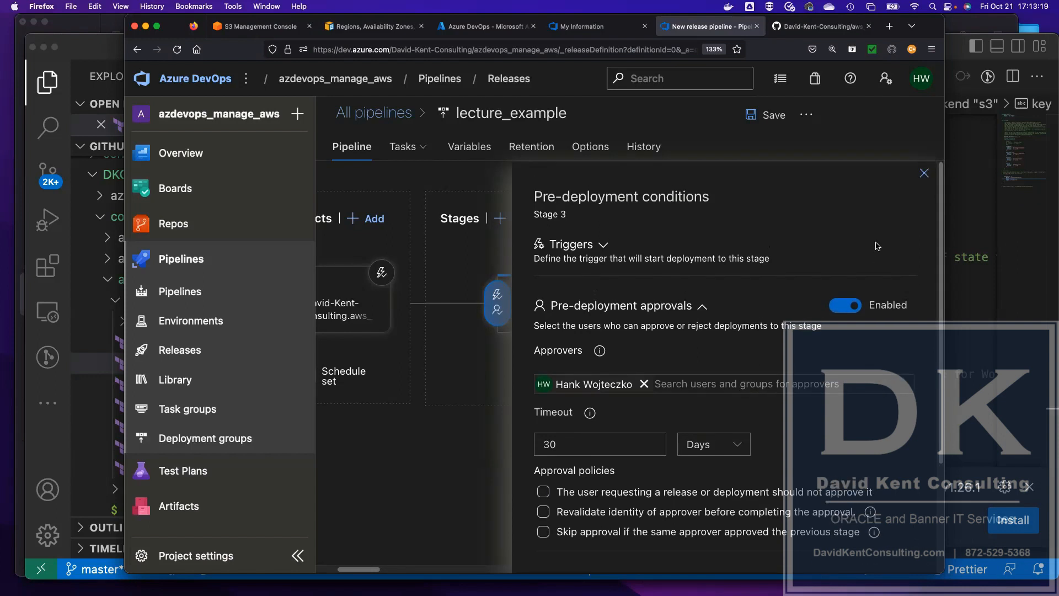
click(924, 174)
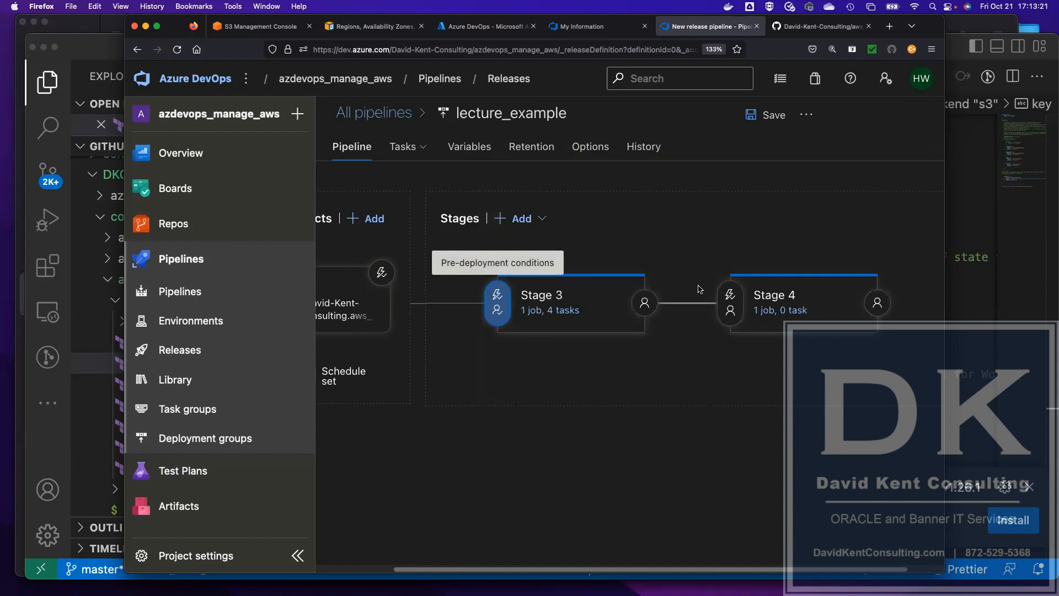
- Enable post-deployment approvals in Stage 3's post-deployment conditions
click(645, 304)
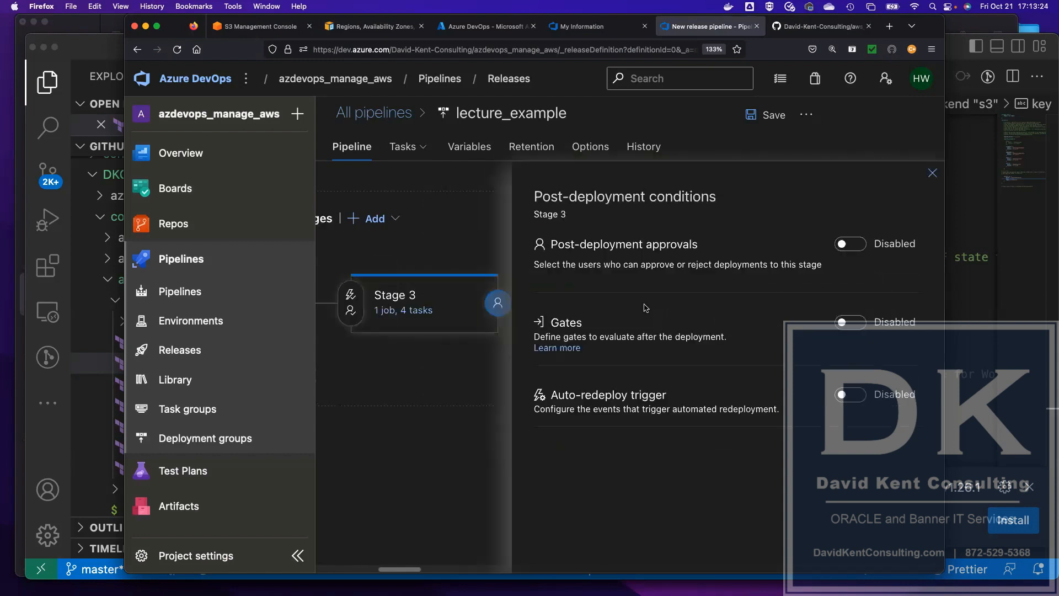
click(854, 244)
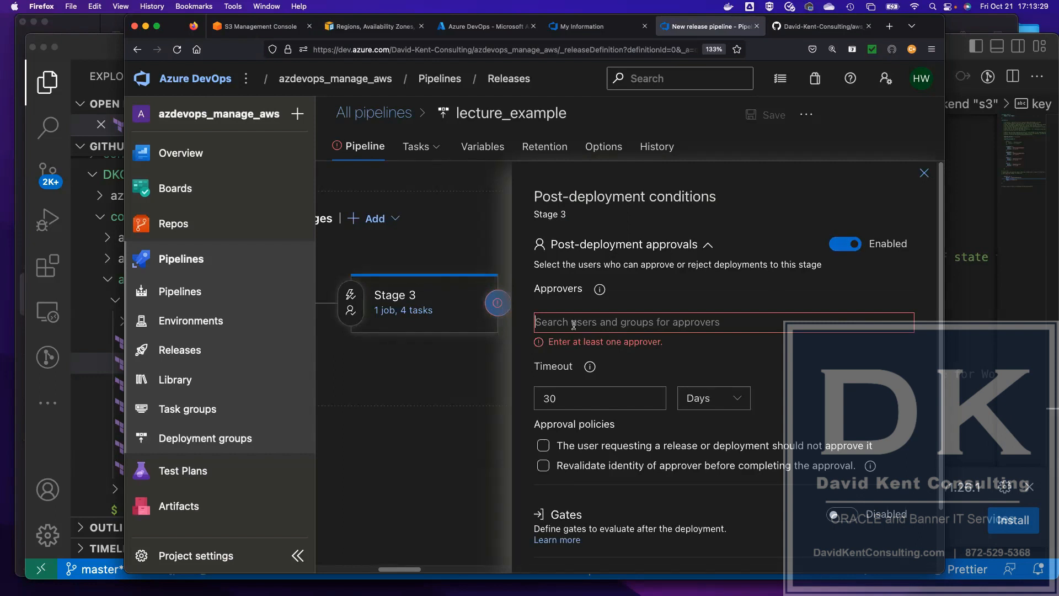
text(jason)
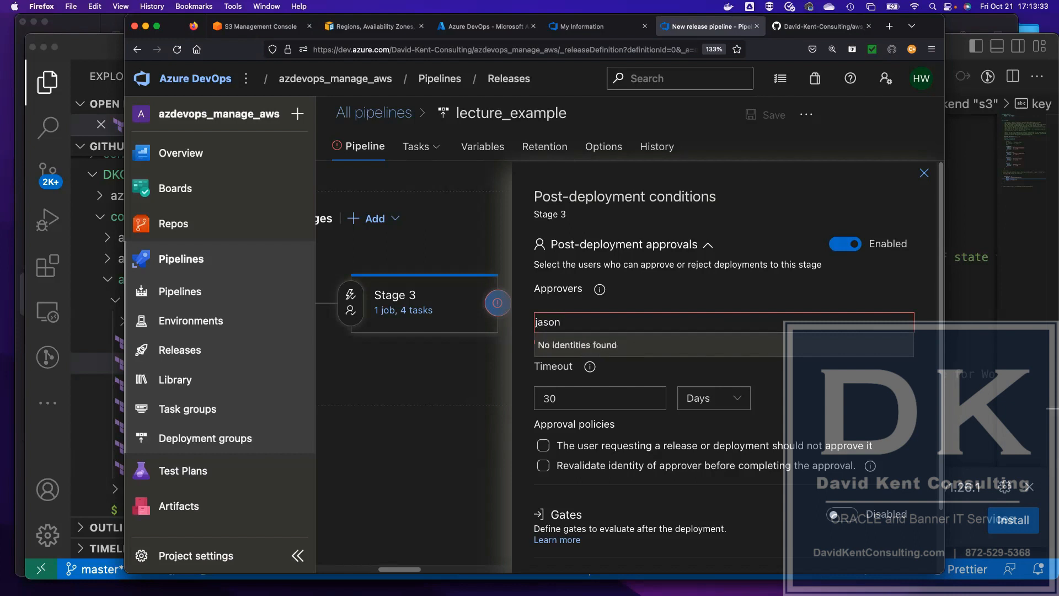
key(BackSpace)
key(BackSpace)
key(BackSpace)
key(BackSpace)
key(BackSpace)
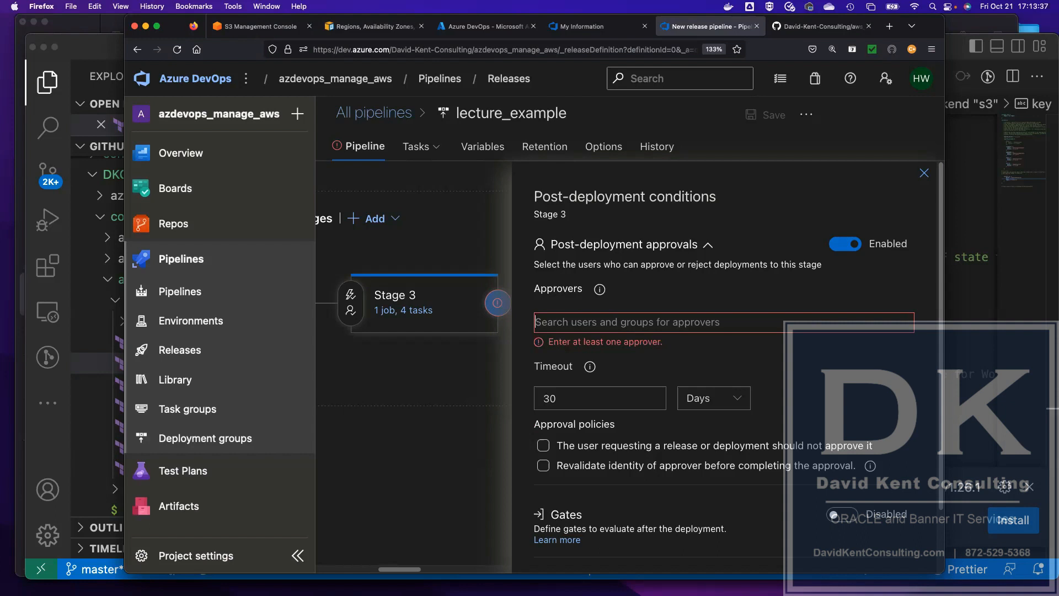
- Add the approver's user account to Stage 3's post-deployment approvals and close the conditions
text(af)
key(Return)
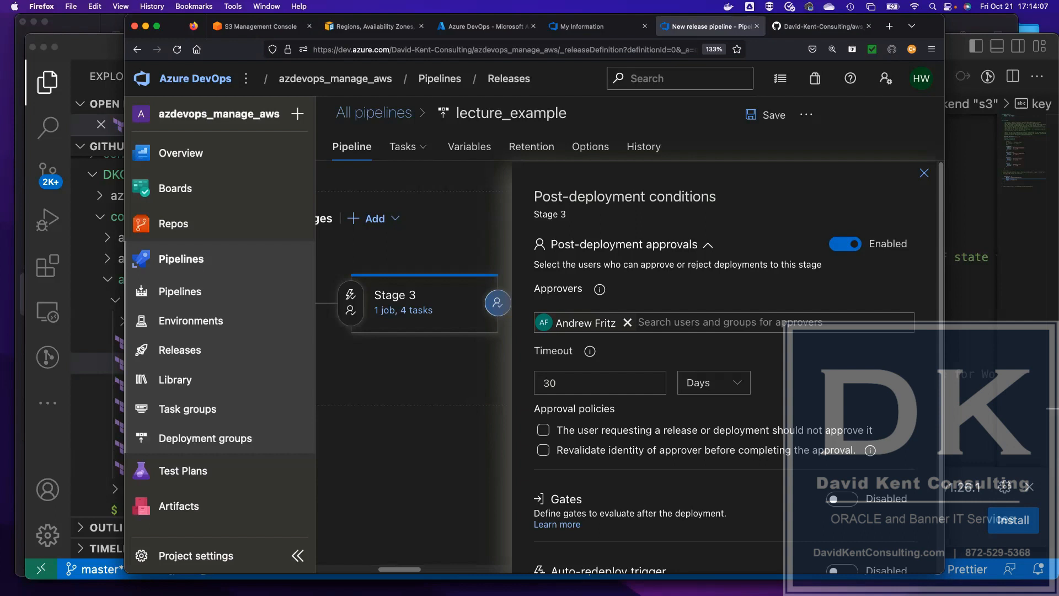
click(924, 173)
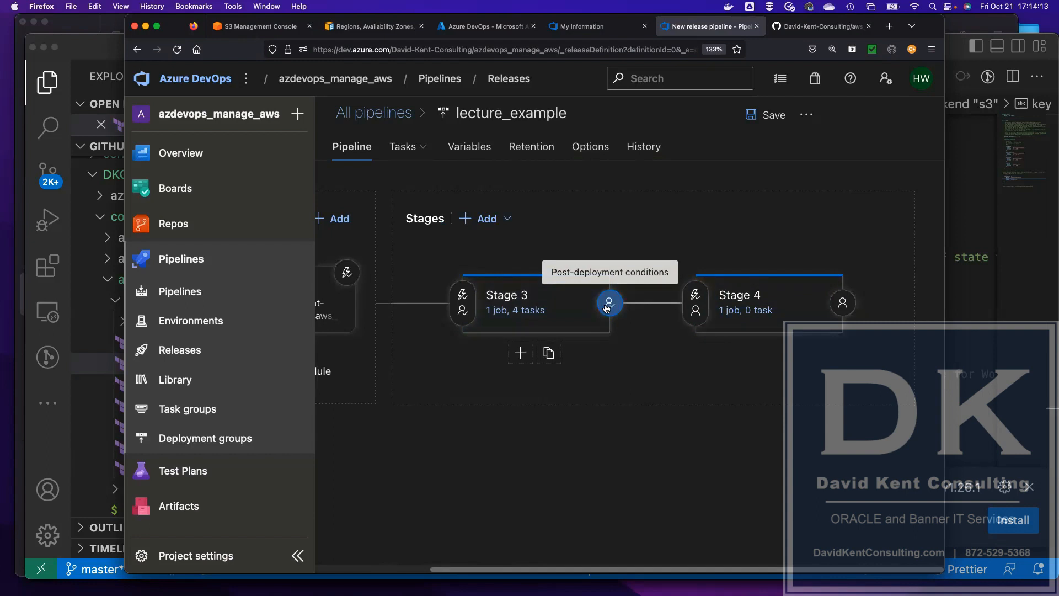
- Enable the schedule trigger in Stage 4's pre-deployment conditions
click(684, 307)
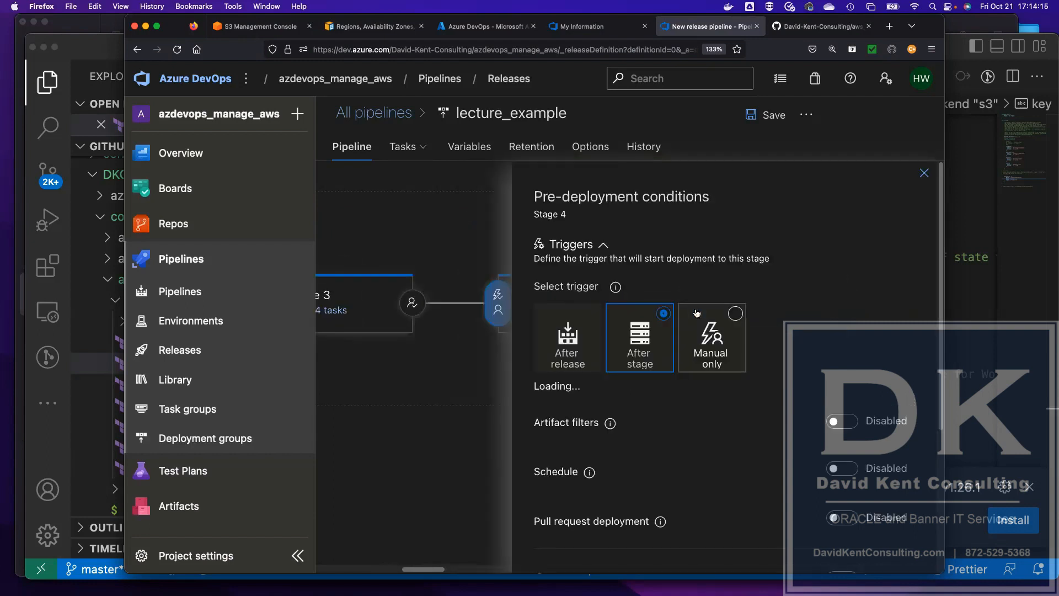
scroll(662, 408, down, 3)
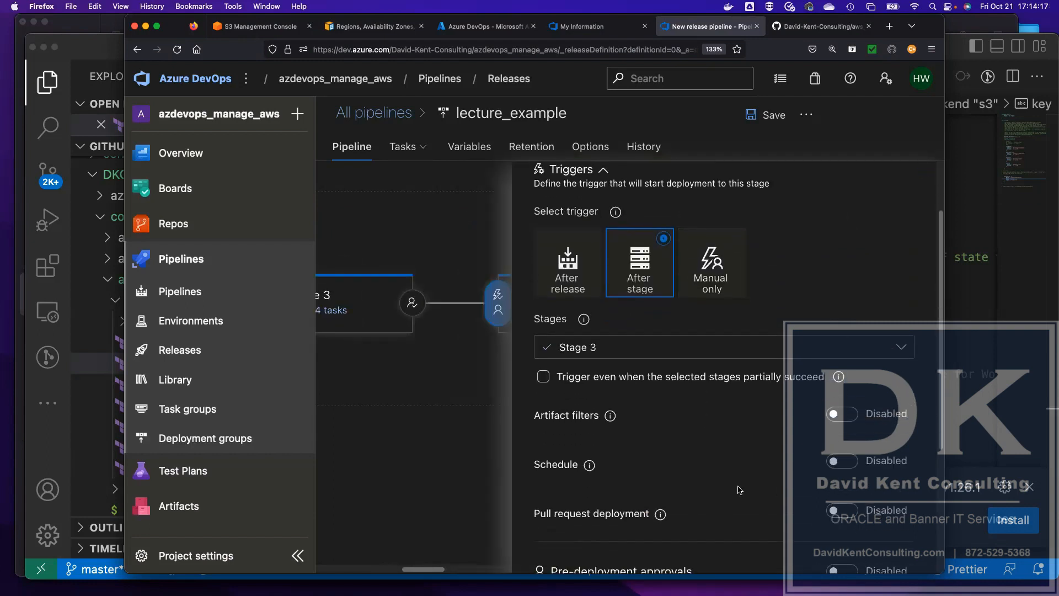
click(845, 460)
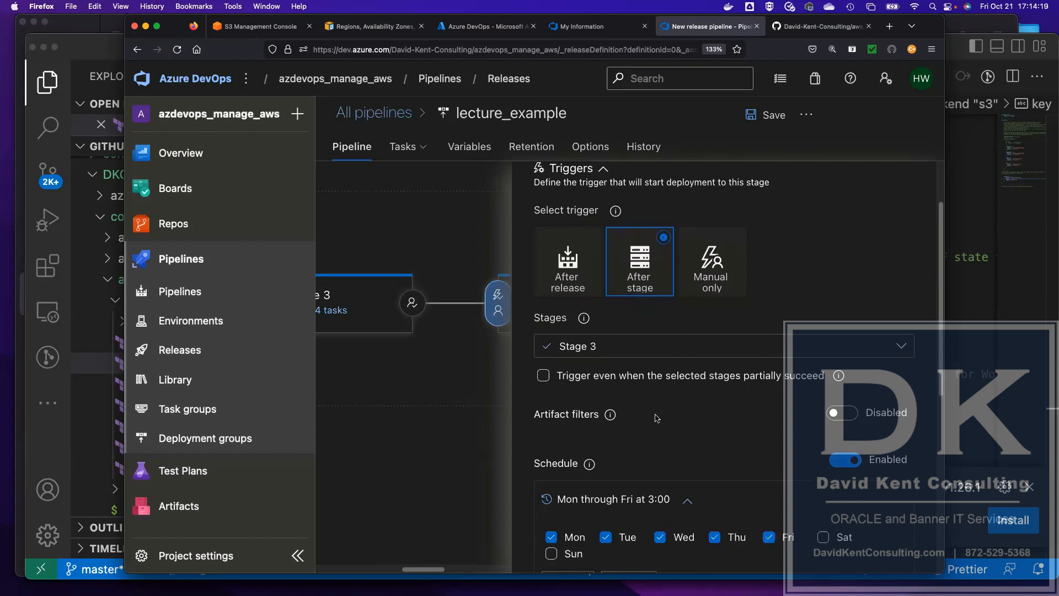
- Set Stage 4's schedule to run on Friday, Saturday and Sunday, with Monday through Thursday deselected
scroll(656, 417, down, 10)
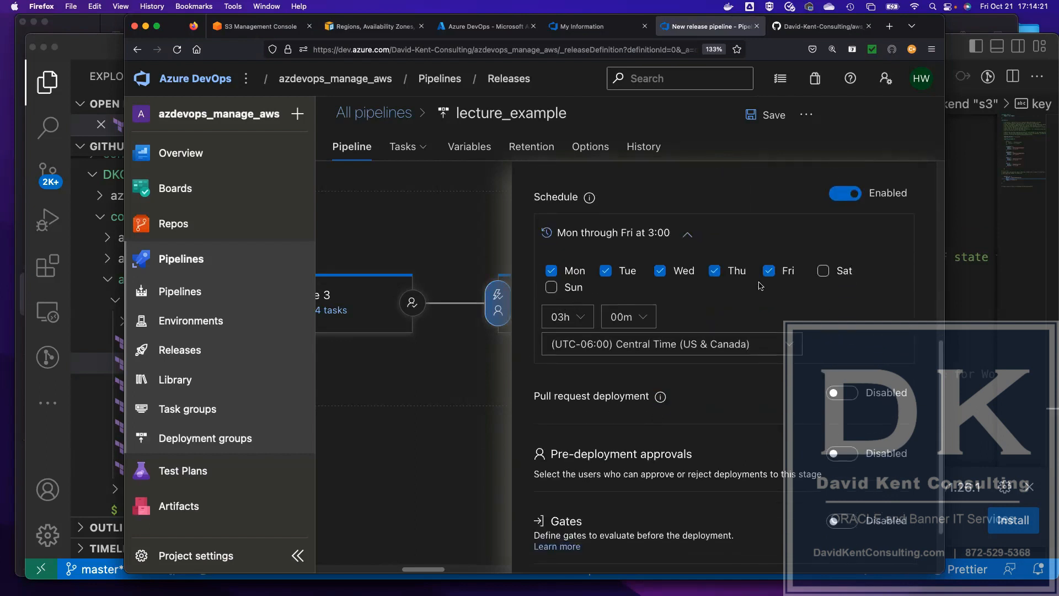
click(551, 270)
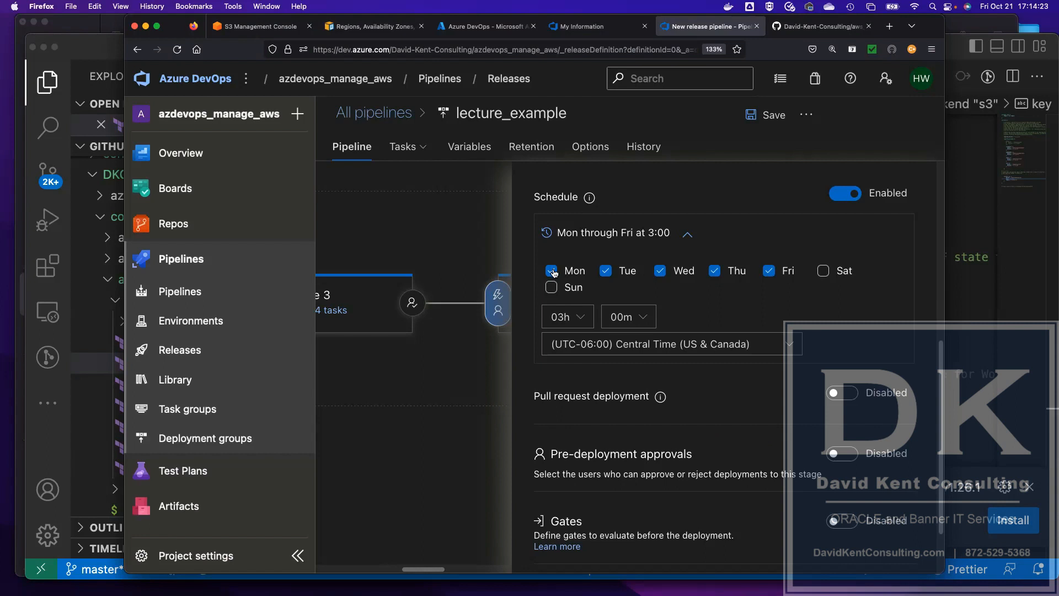
click(606, 272)
click(662, 272)
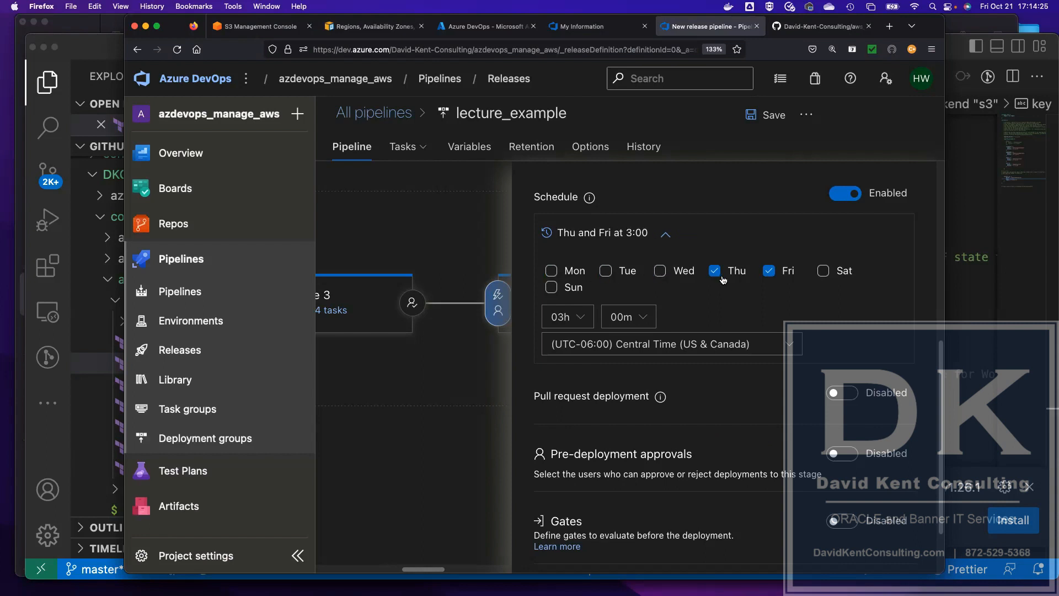
click(714, 271)
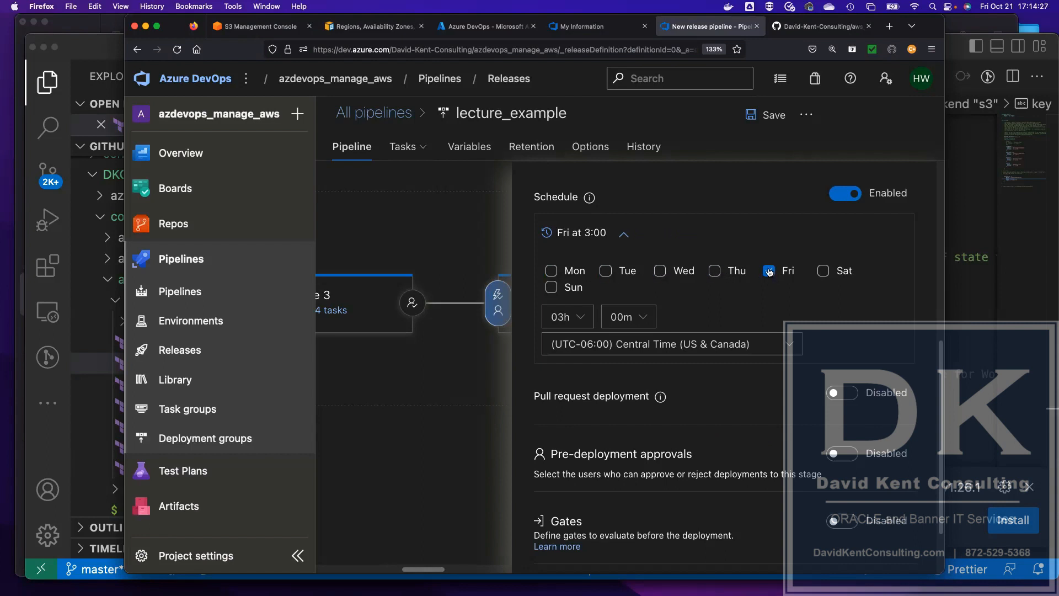
click(769, 271)
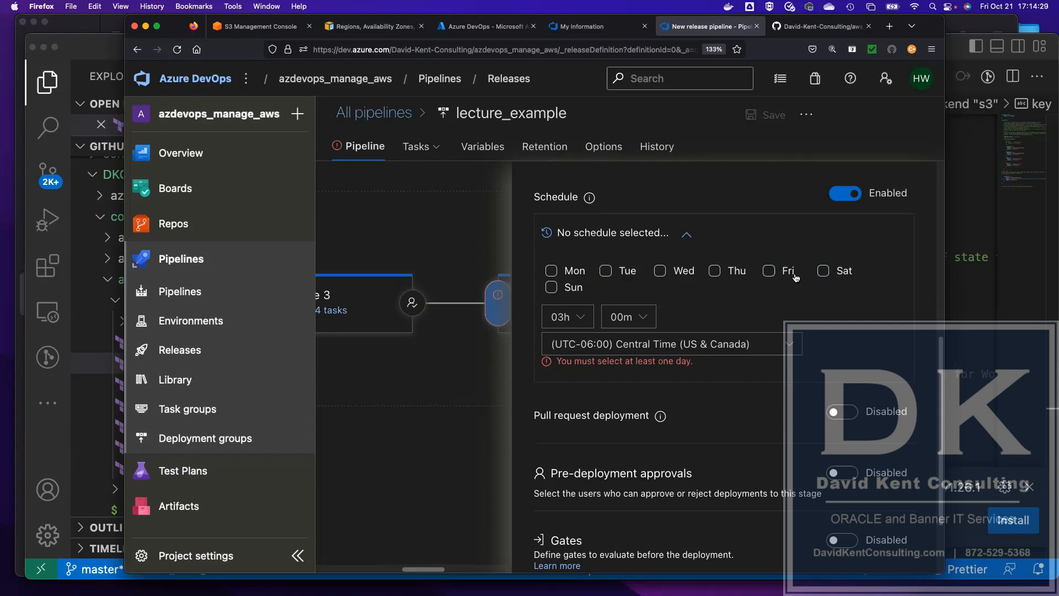
click(769, 272)
click(823, 272)
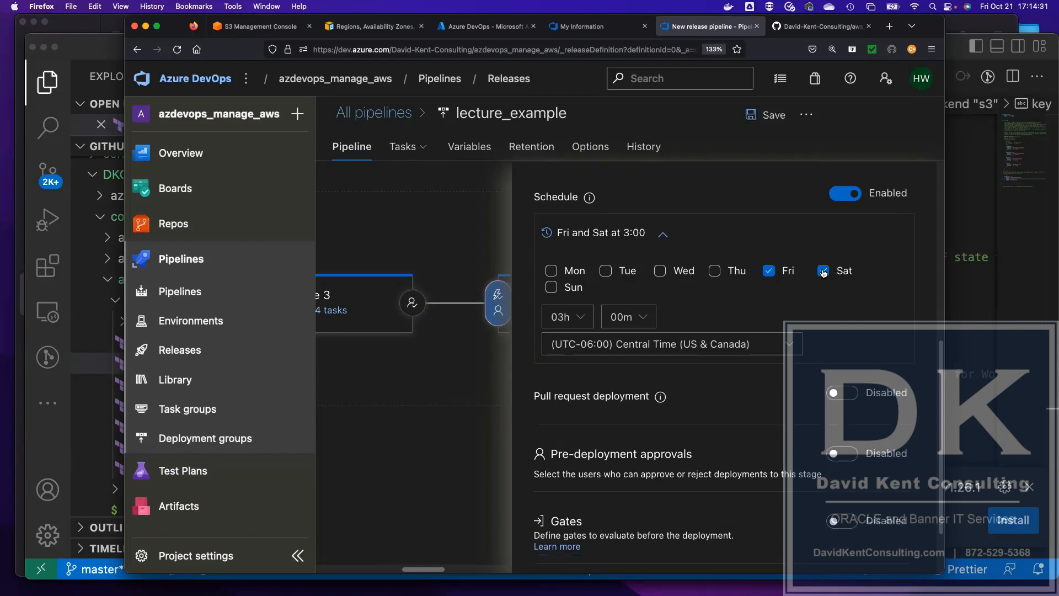
click(551, 288)
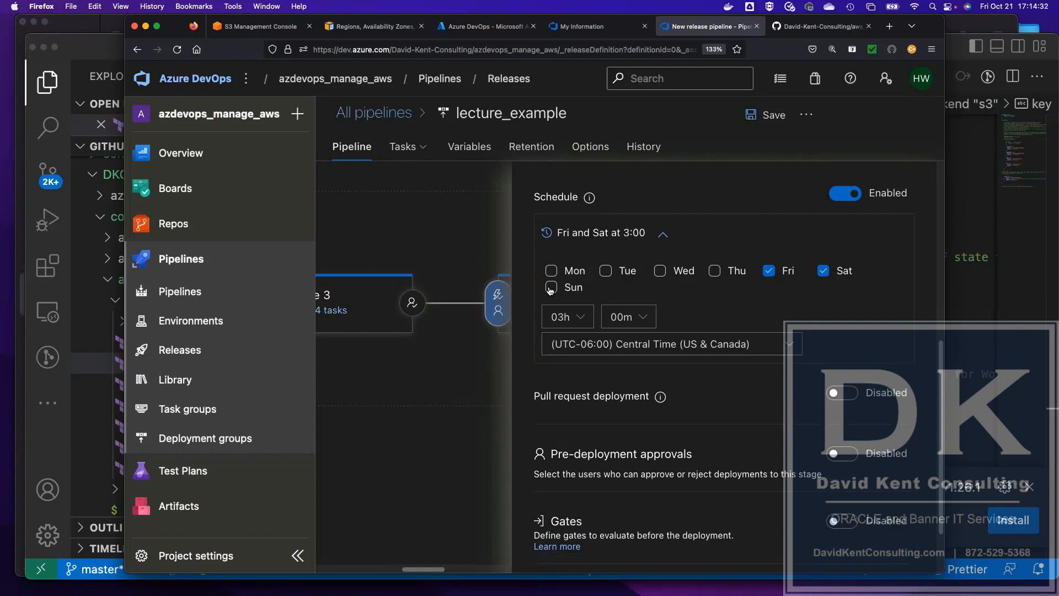
- Set Stage 4's scheduled deployment time to 23h 59m
click(575, 324)
scroll(574, 508, down, 4)
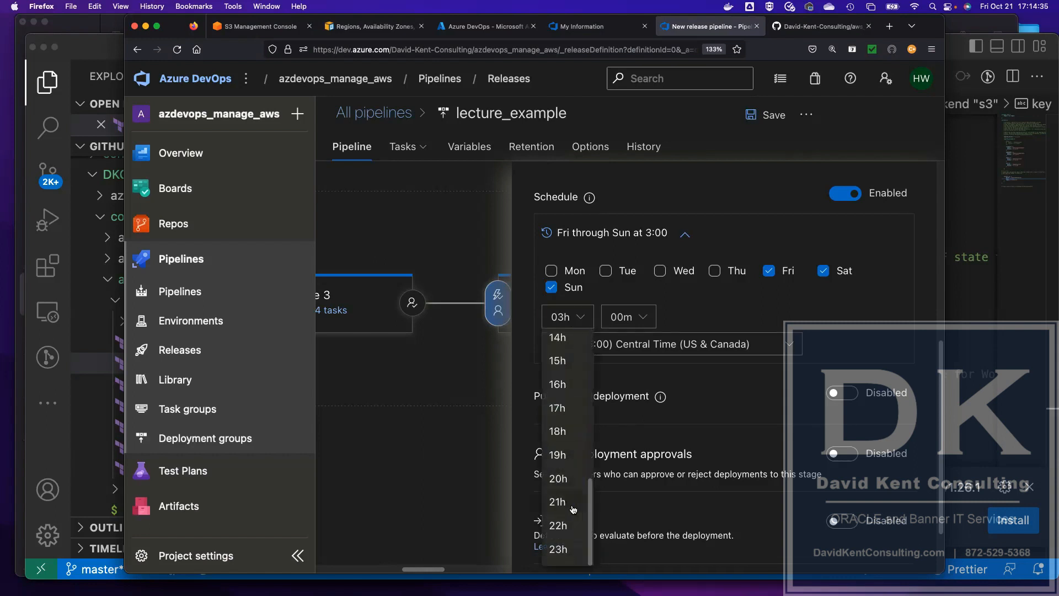
click(560, 549)
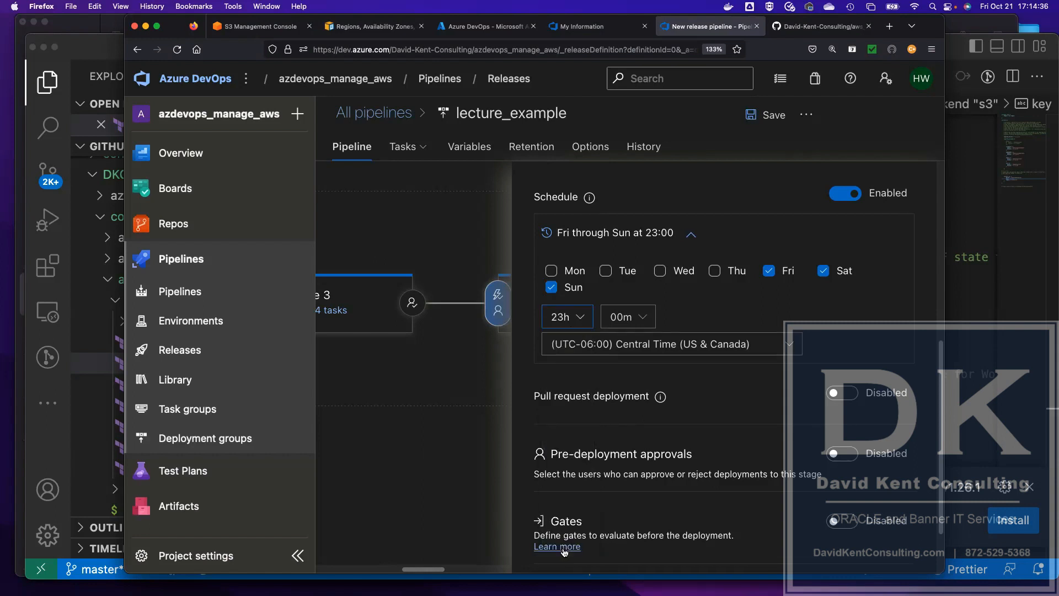
click(615, 318)
scroll(623, 364, down, 10)
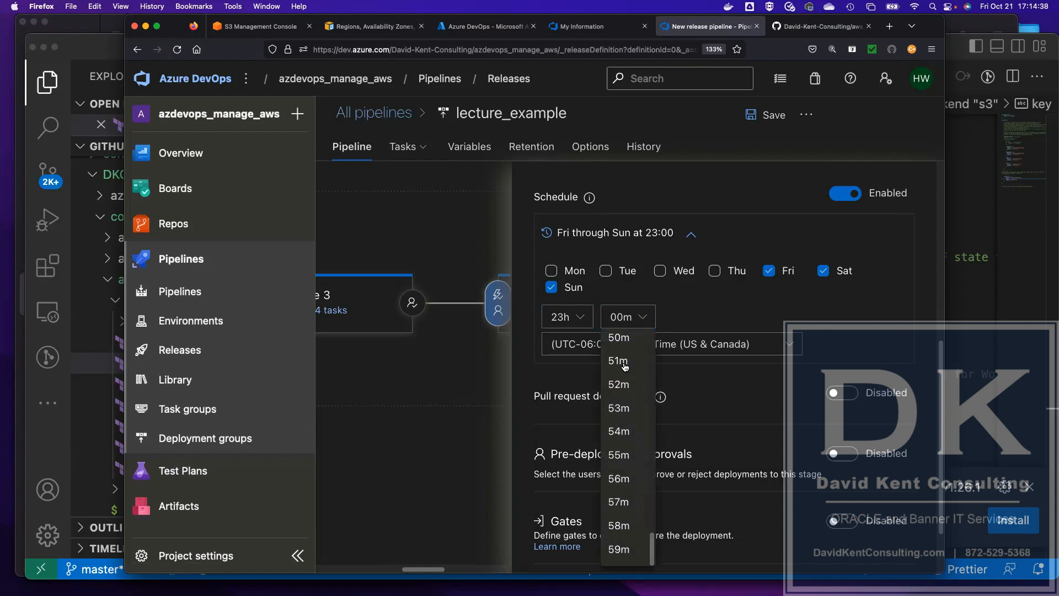
click(621, 549)
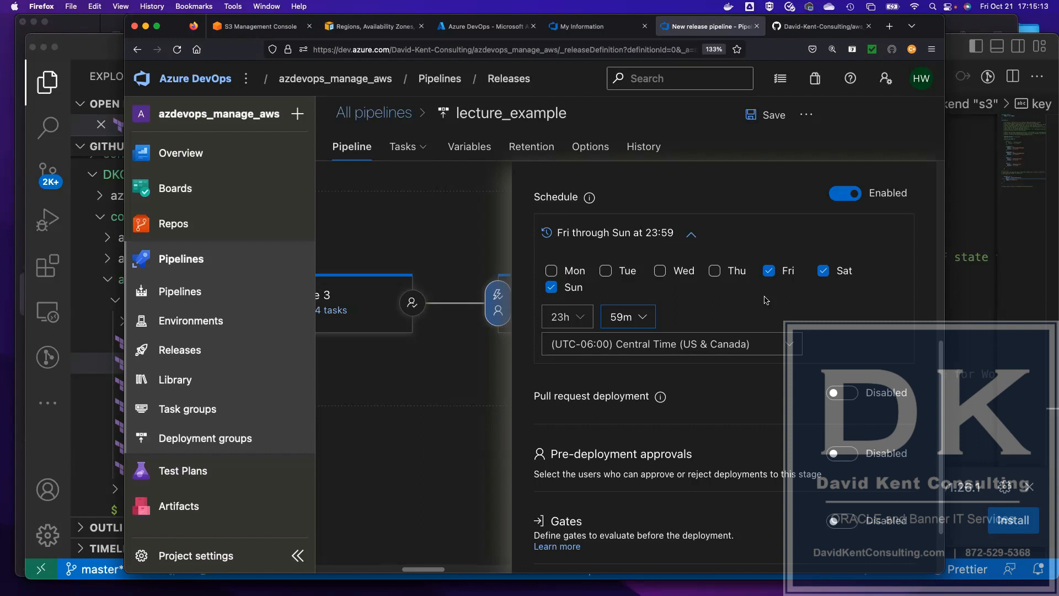
- Limit Stage 4's schedule to Saturday only and set its time to 08h 00m
click(768, 270)
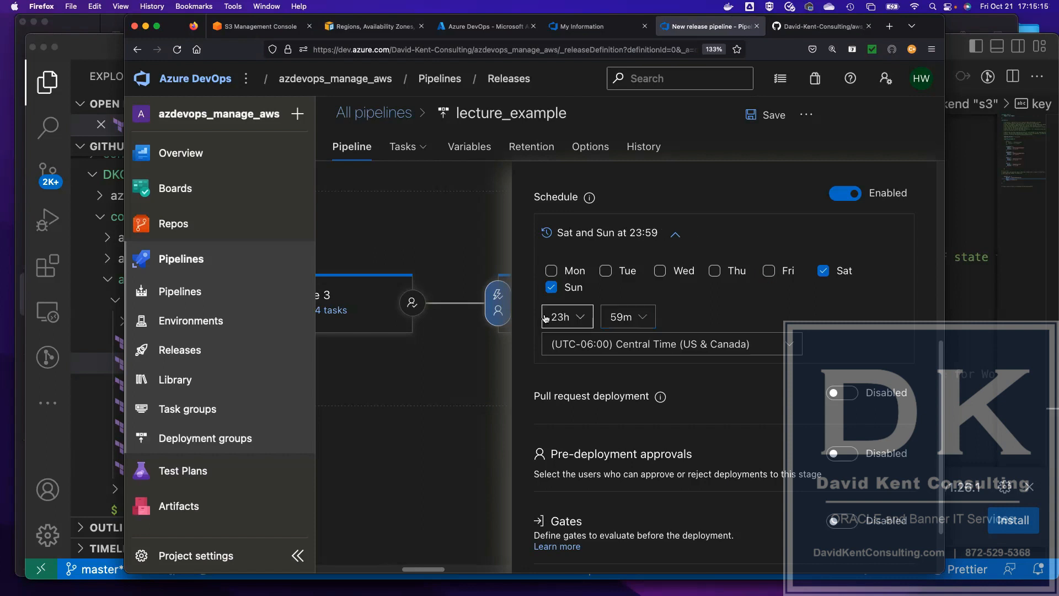
click(551, 287)
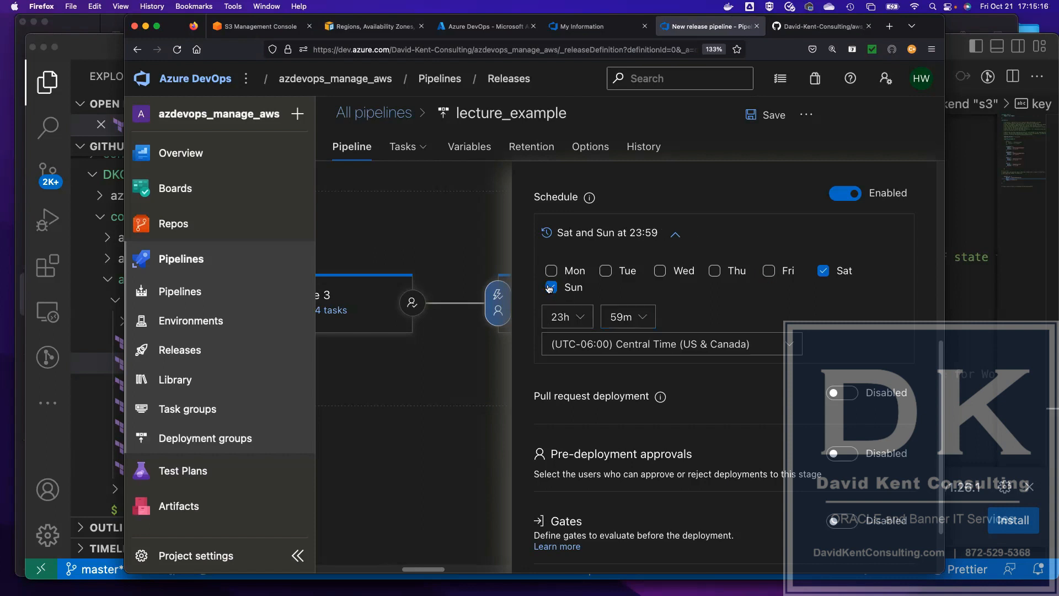
click(579, 318)
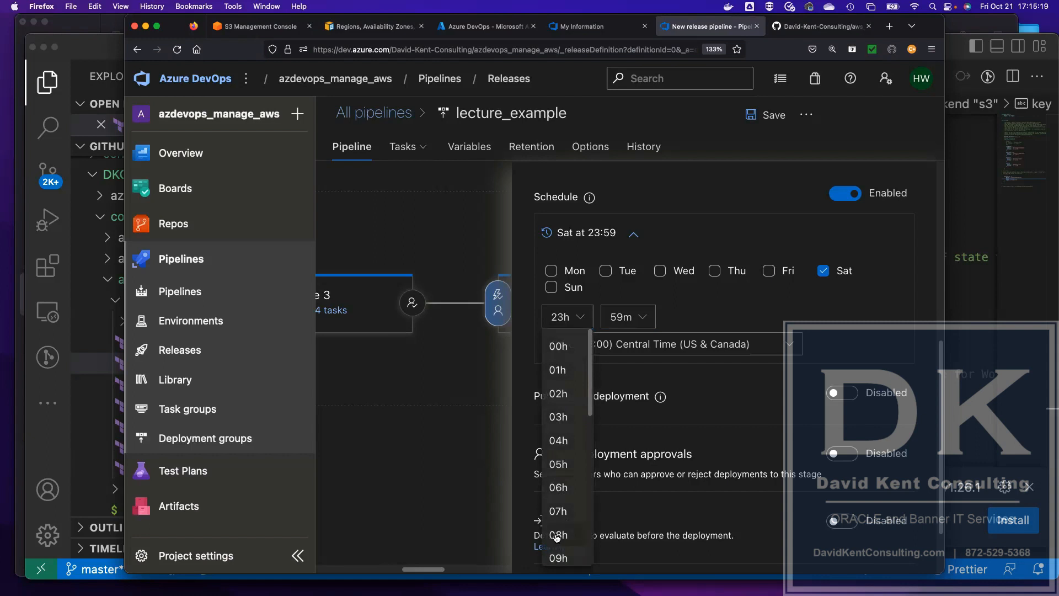
click(557, 535)
click(640, 317)
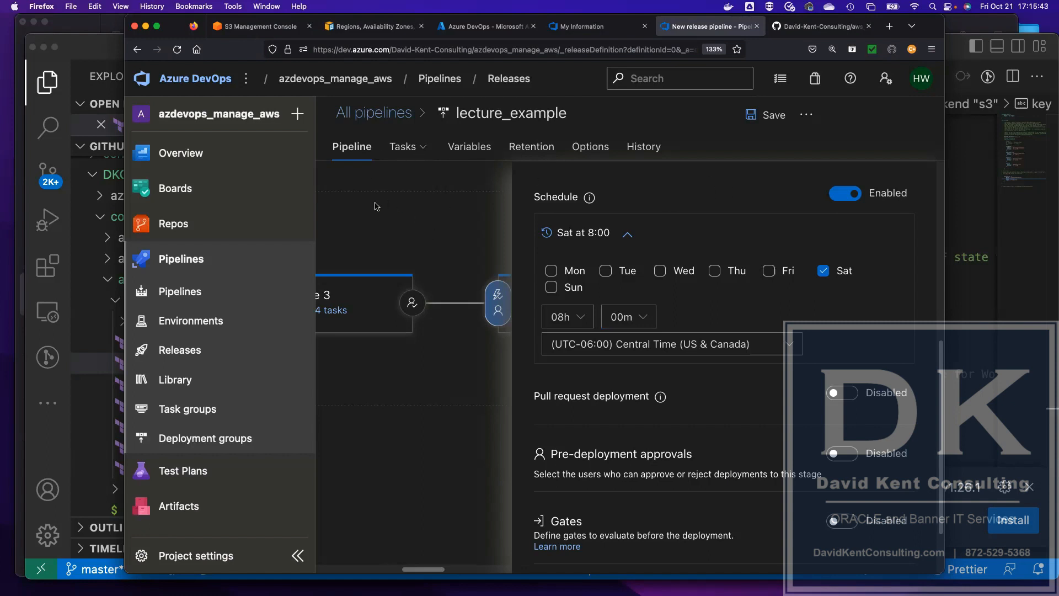
- Close Stage 4's pre-deployment conditions and open Stage 4's tasks
scroll(333, 570, left, 5)
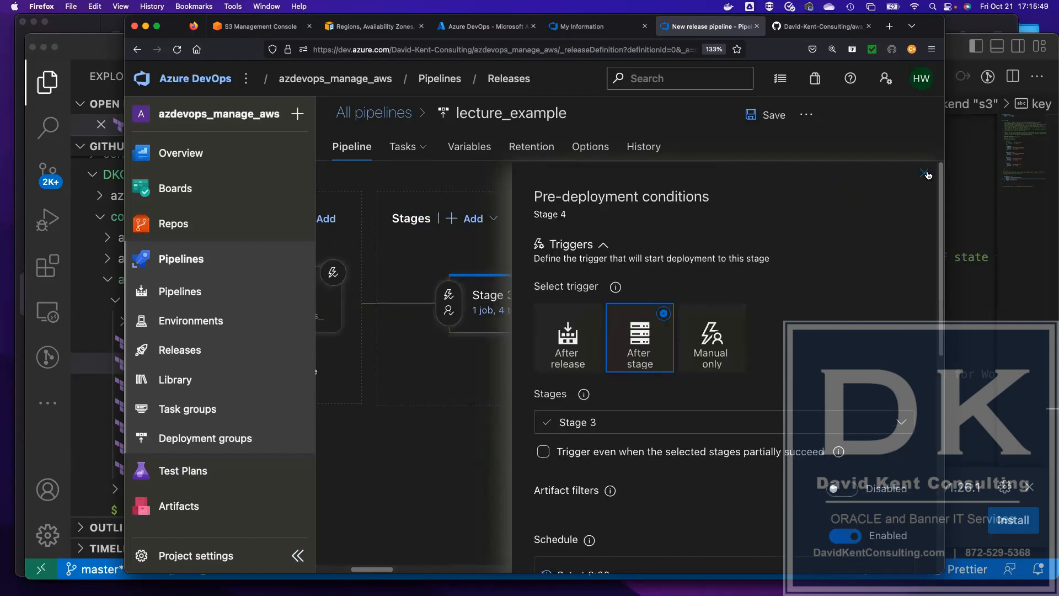
click(925, 173)
click(743, 310)
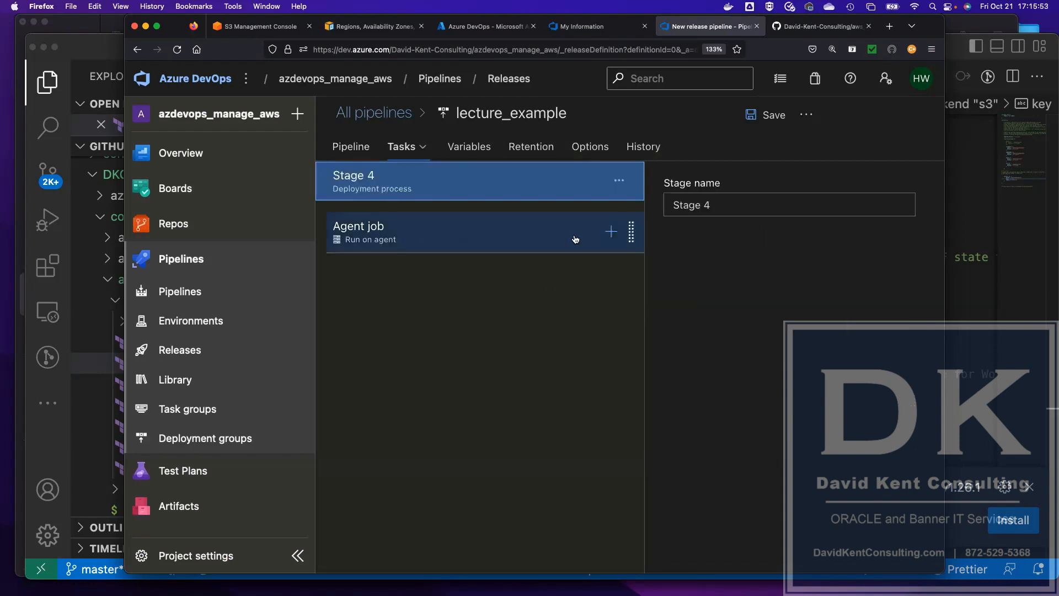
- Add a Terraform Installer task to Stage 4's agent job and open its settings
click(610, 231)
click(822, 196)
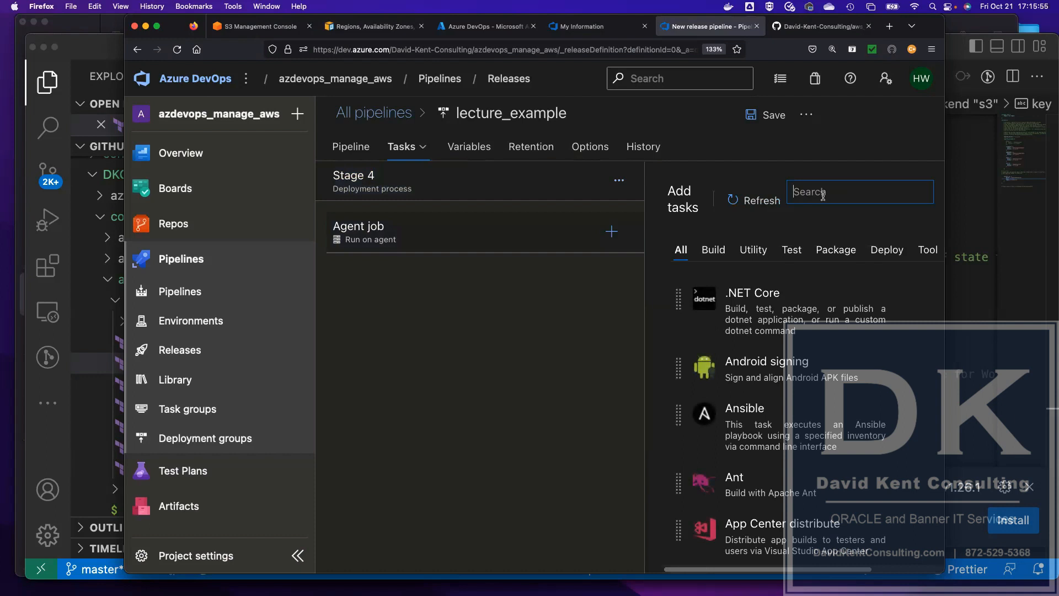
text(terr)
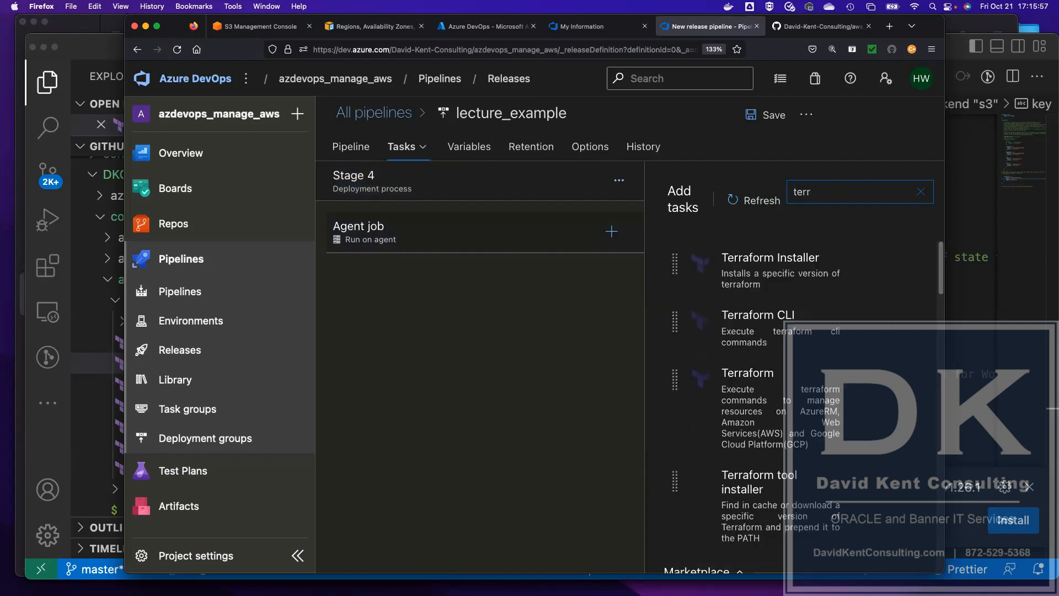
mouse_move(855, 309)
click(891, 317)
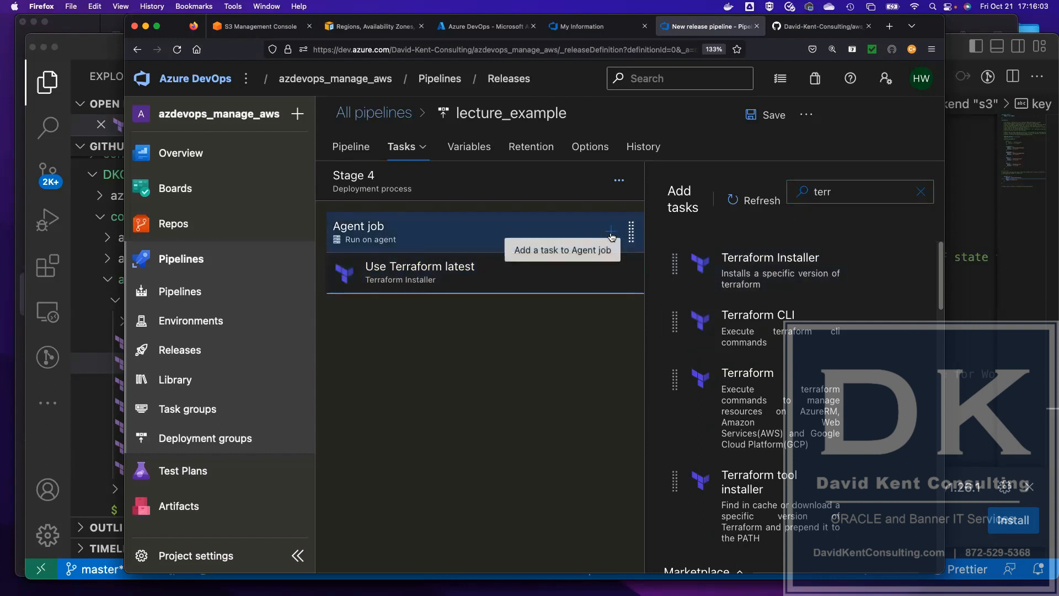
click(543, 288)
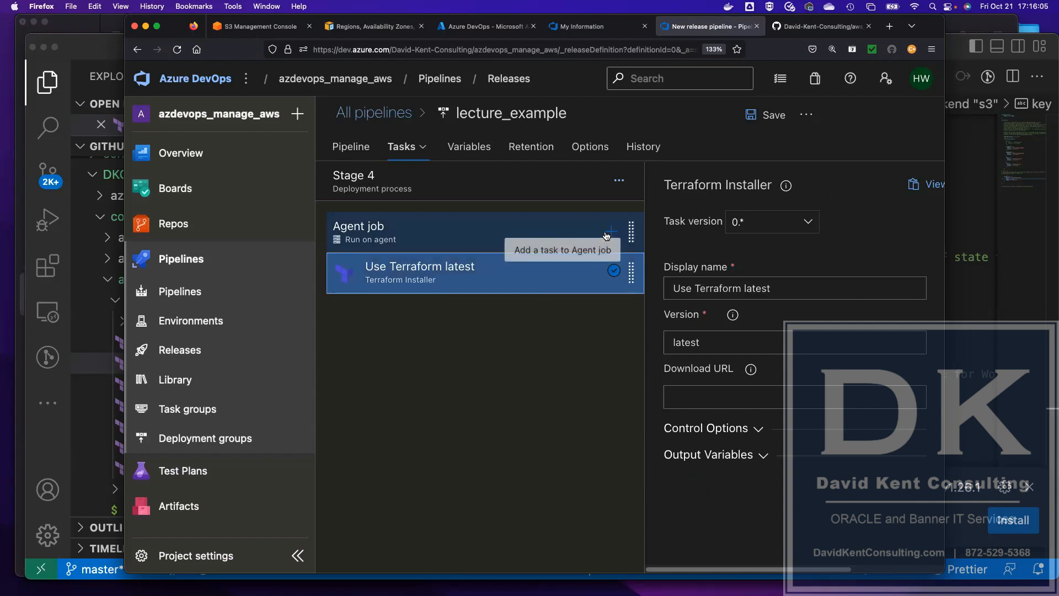
- Add a Terraform task to Stage 4's agent job below the Terraform Installer task
click(610, 231)
text(terra)
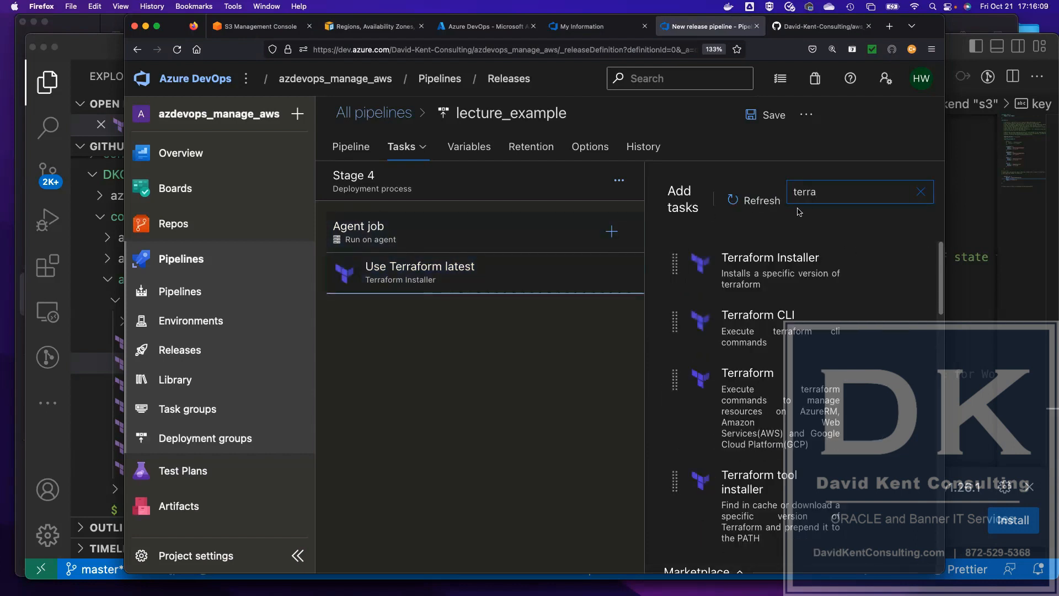
mouse_move(775, 249)
mouse_move(764, 456)
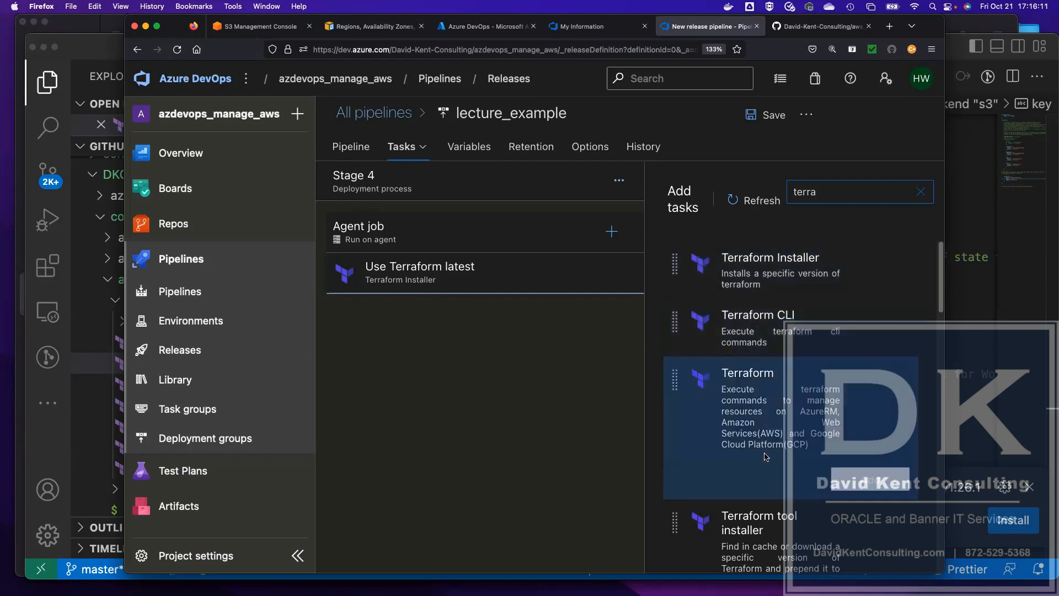
click(879, 479)
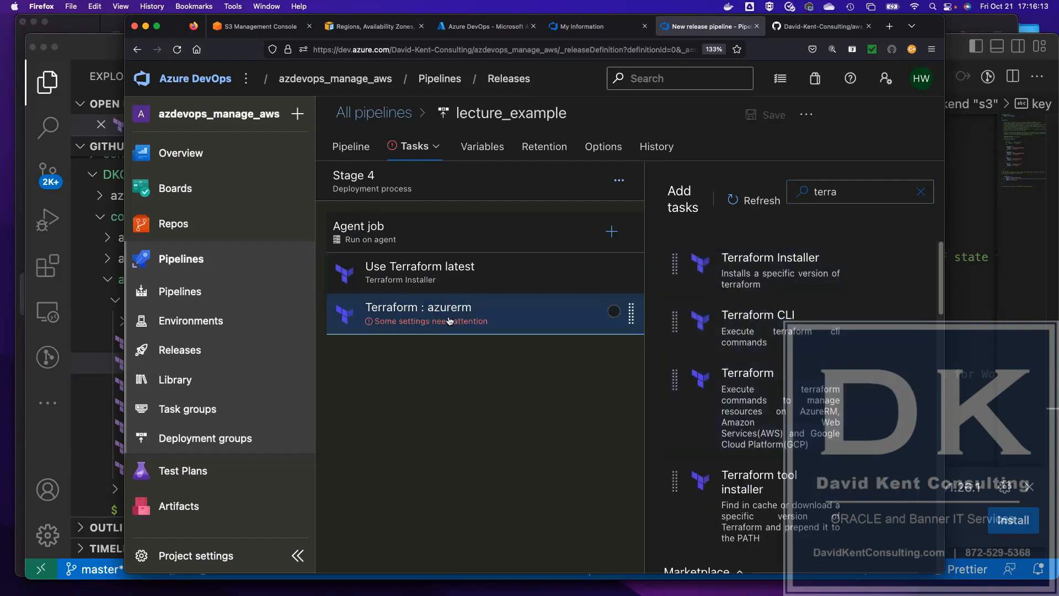
- Set the new Terraform task's provider to aws and its display name to Terraform : Init
click(448, 323)
click(737, 345)
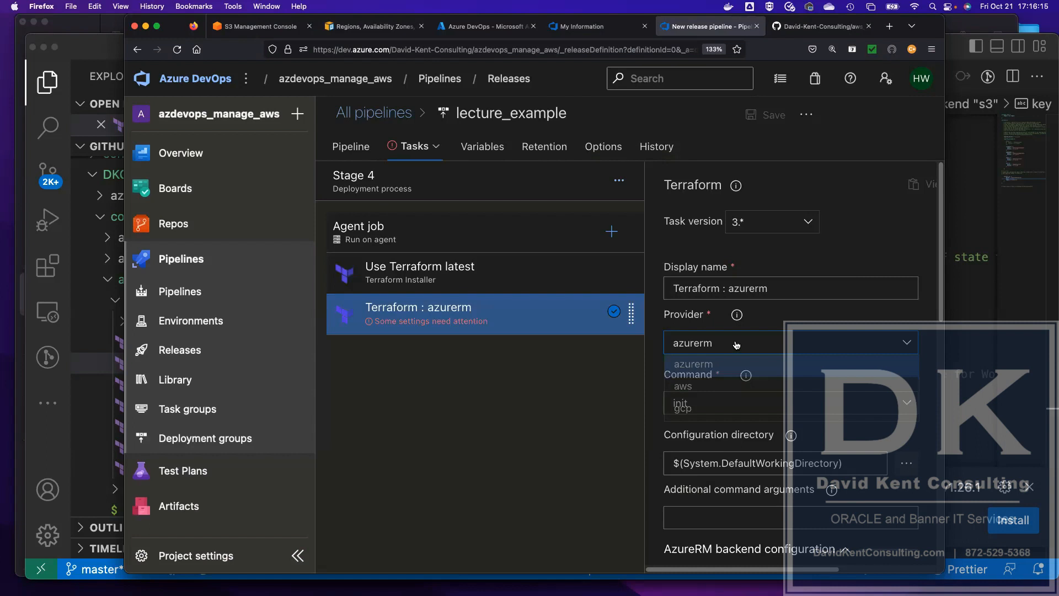
click(683, 389)
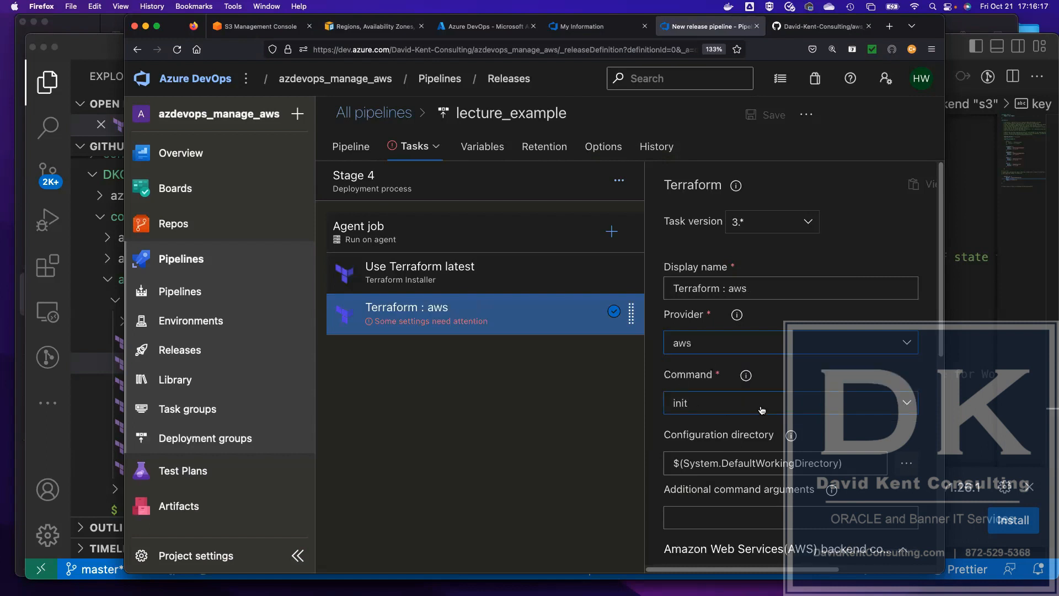
click(769, 290)
key(BackSpace)
key(BackSpace)
key(BackSpace)
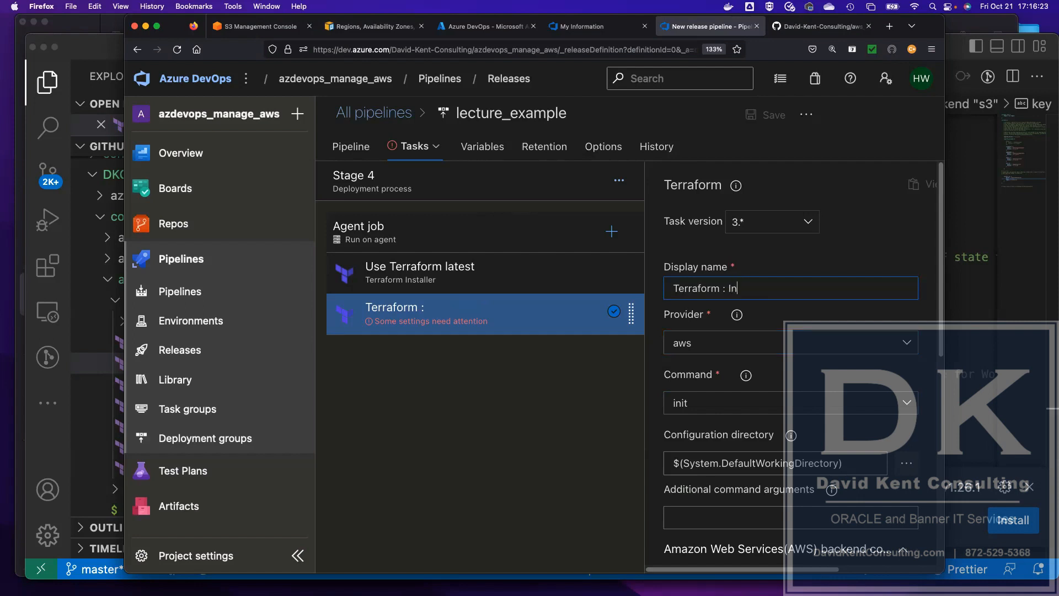
- Set the Init task's configuration directory to the main folder inside the linked artifact's terraform-manifests-outs
click(907, 466)
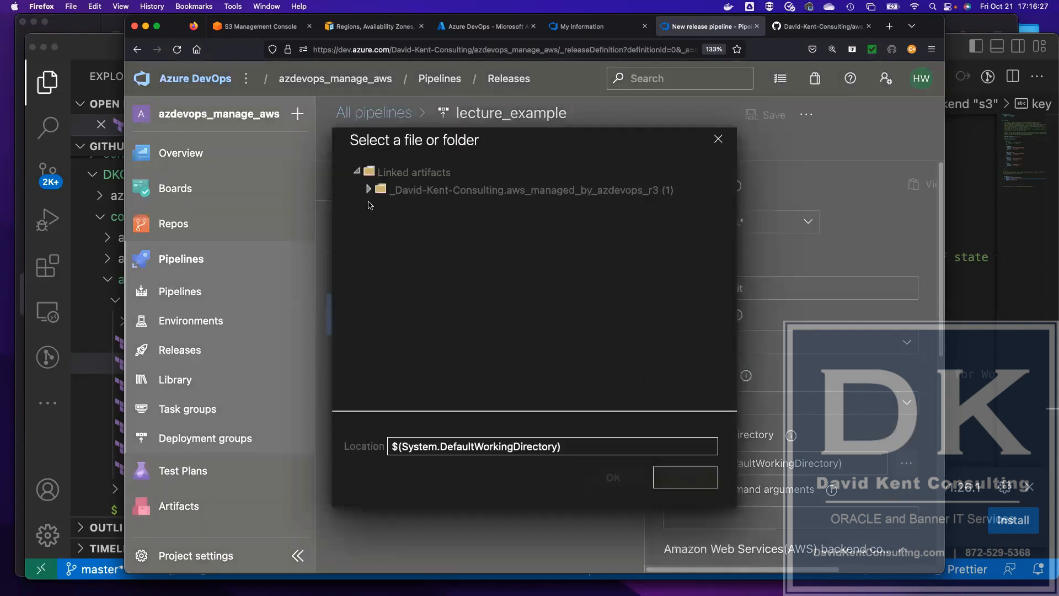
click(368, 189)
click(382, 207)
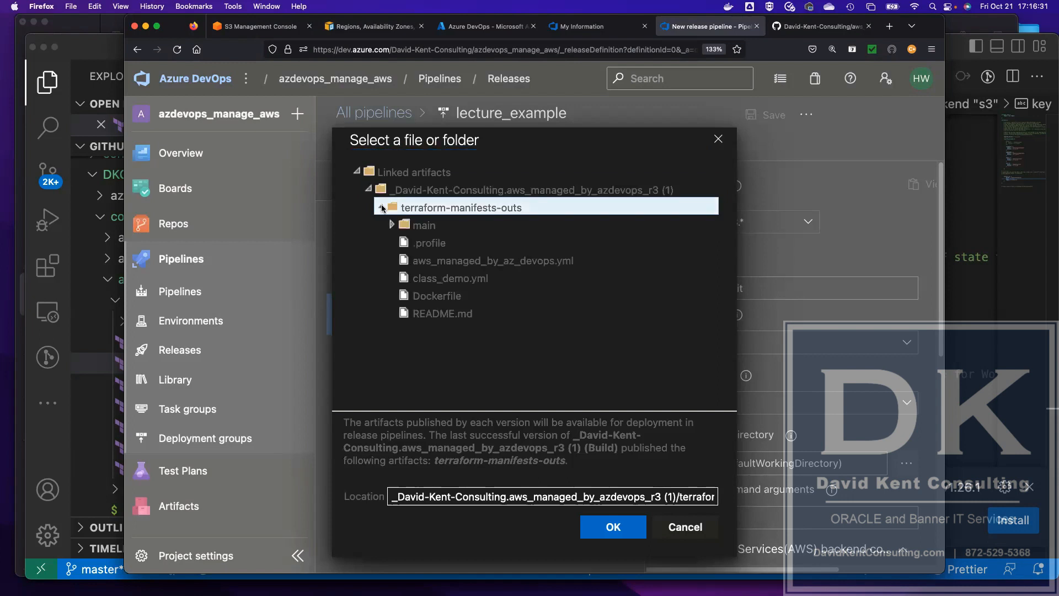
click(395, 226)
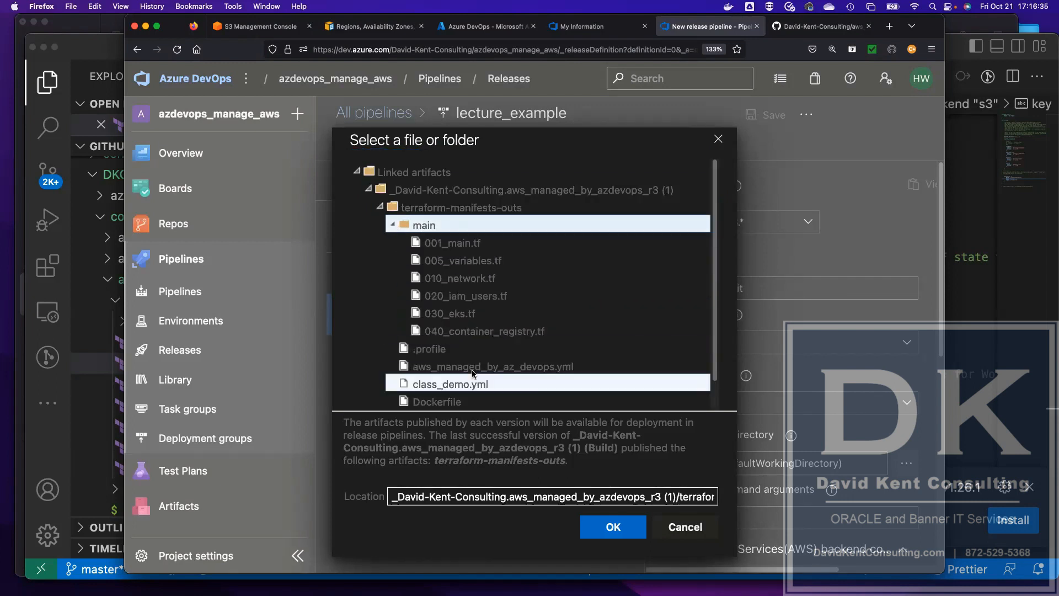
click(627, 527)
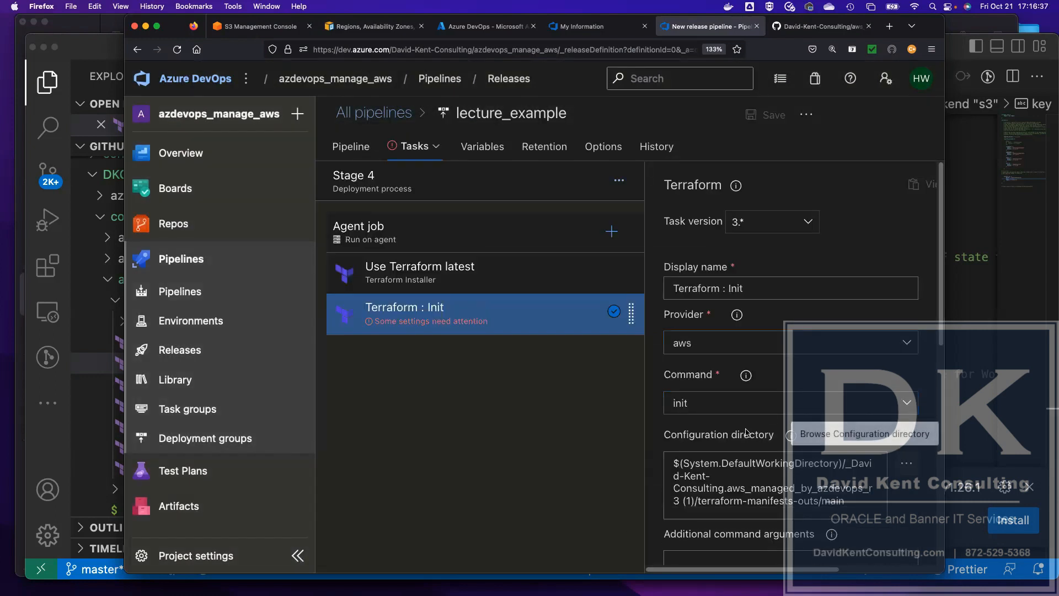
- Set the Init task's AWS connection to kent_cloud_solutions_inc_aws_sandbox and its backend bucket to kentcloudazdevops
scroll(750, 433, down, 5)
click(816, 449)
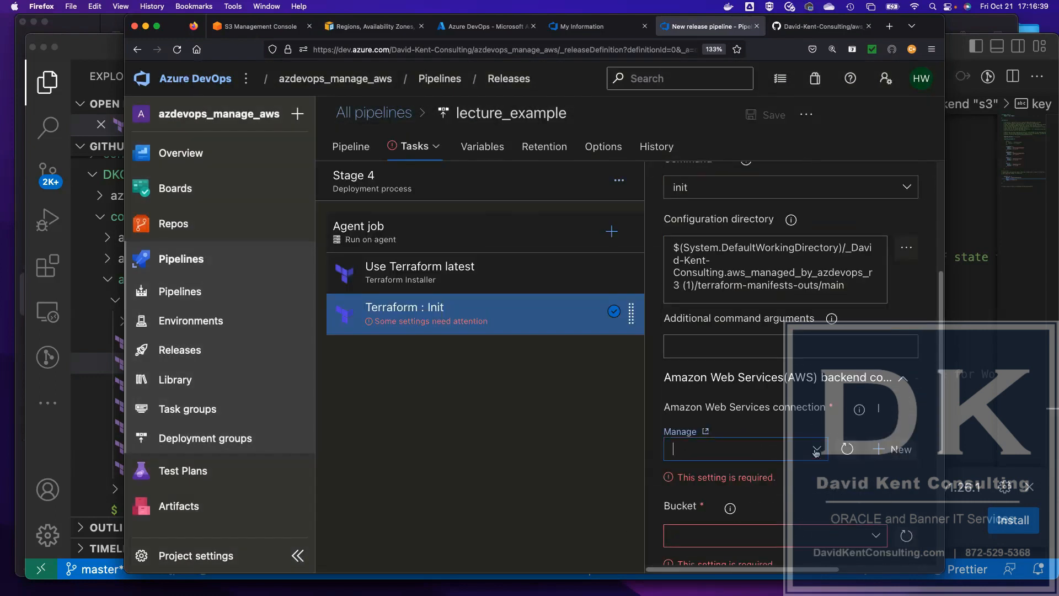
click(677, 470)
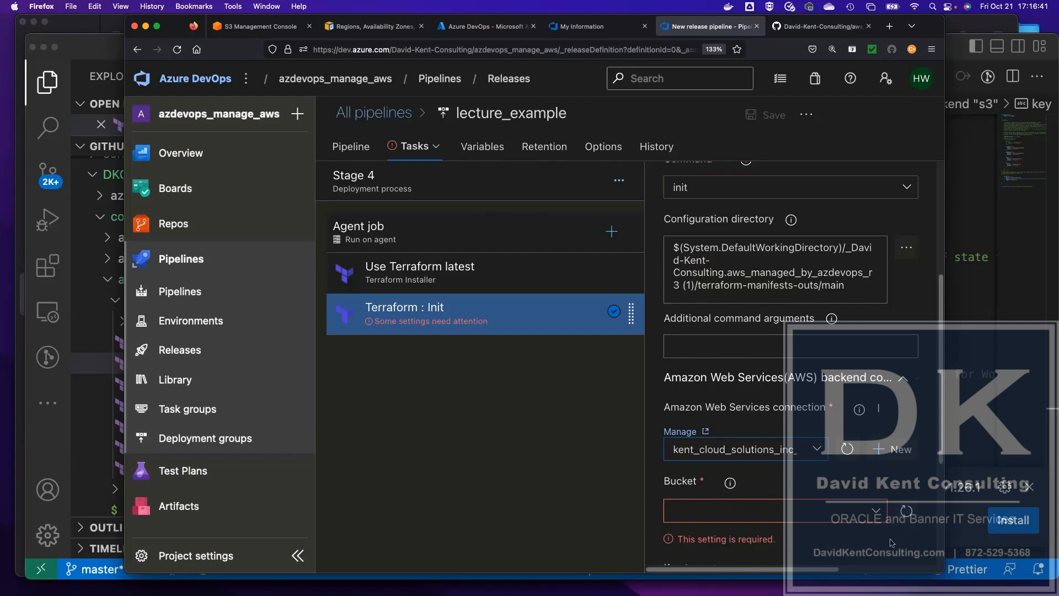
click(877, 514)
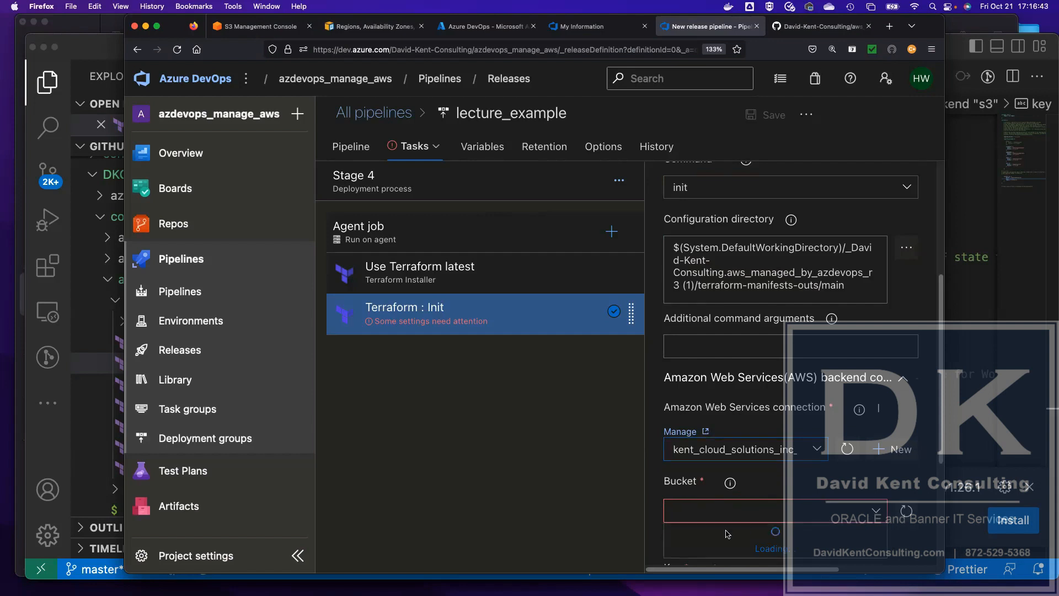
click(724, 532)
- Check the S3 backend key in 001_main.tf in VS Code and set the Init task's Key to tfstate in Azure DevOps
scroll(724, 533, down, 5)
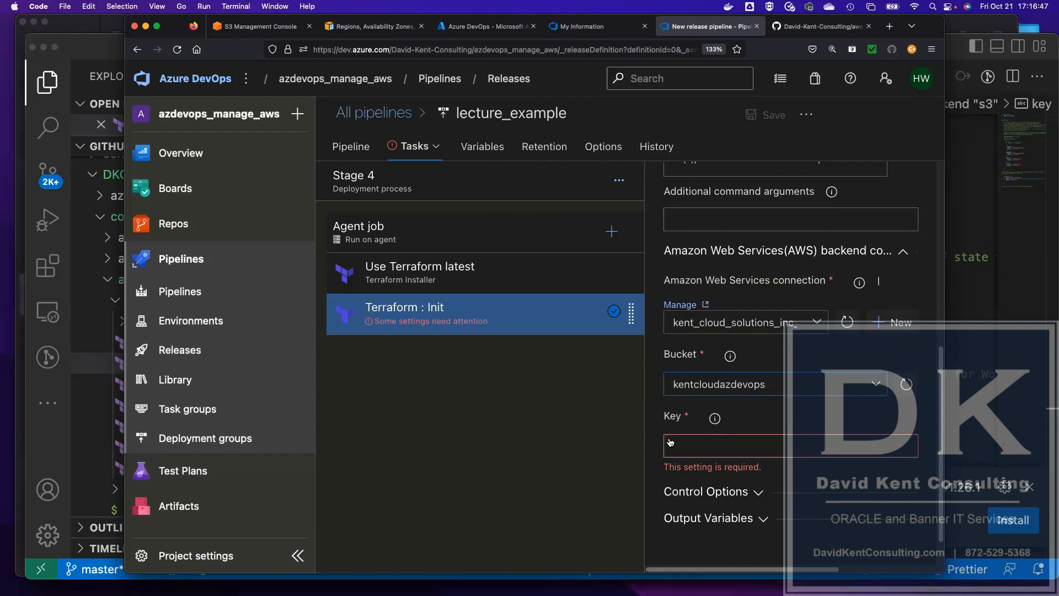
key(super+Tab)
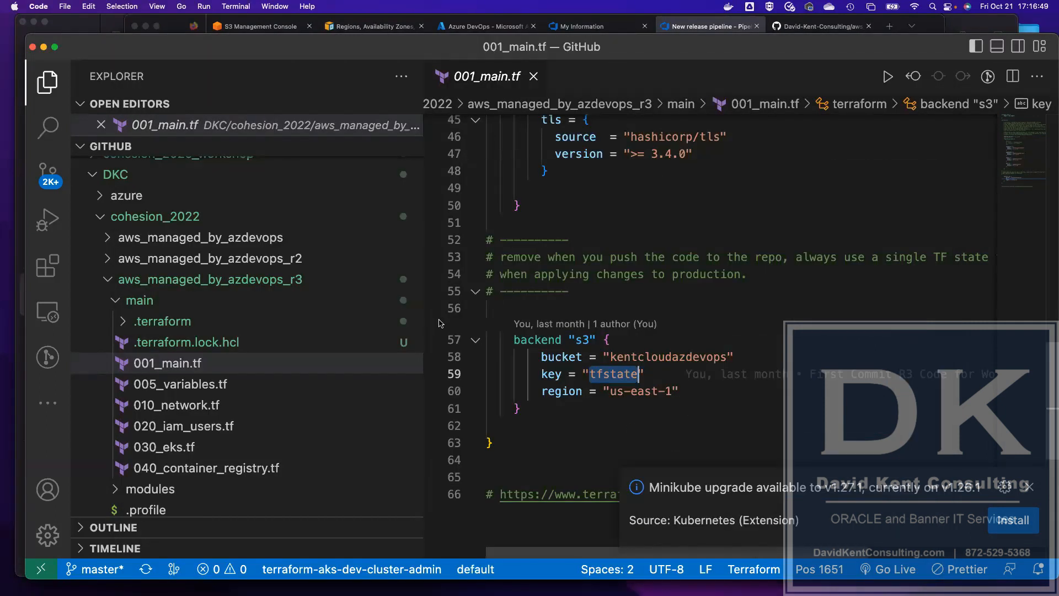
key(super+Tab)
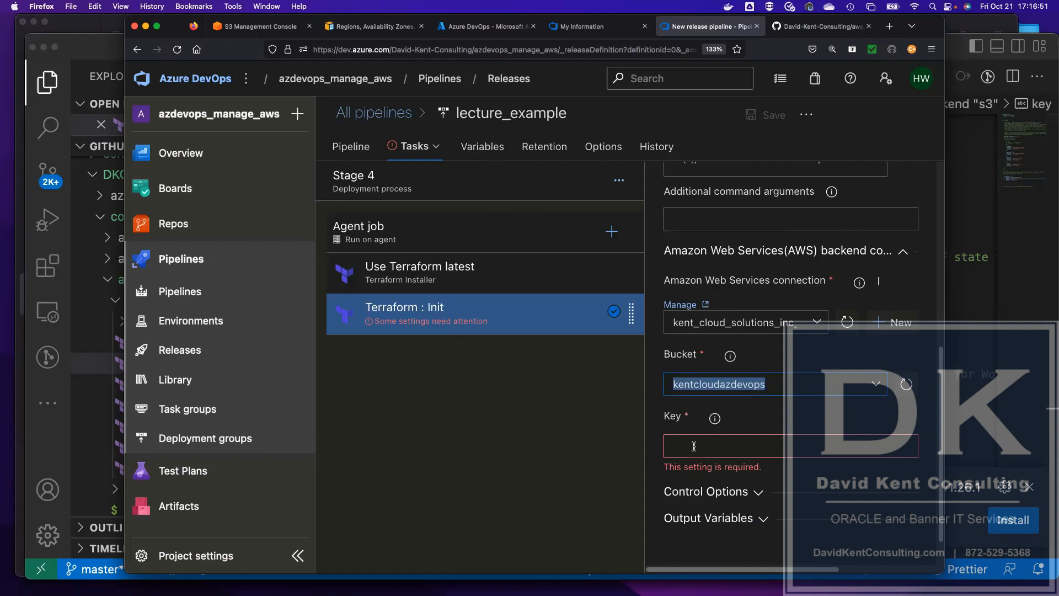
click(694, 446)
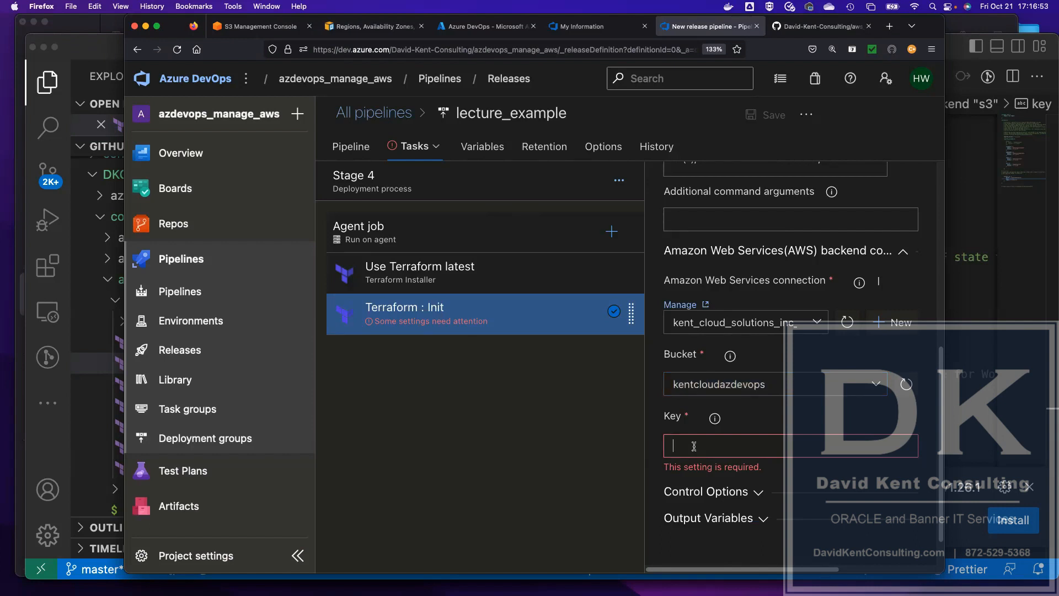
text(tfstate)
scroll(751, 449, down, 2)
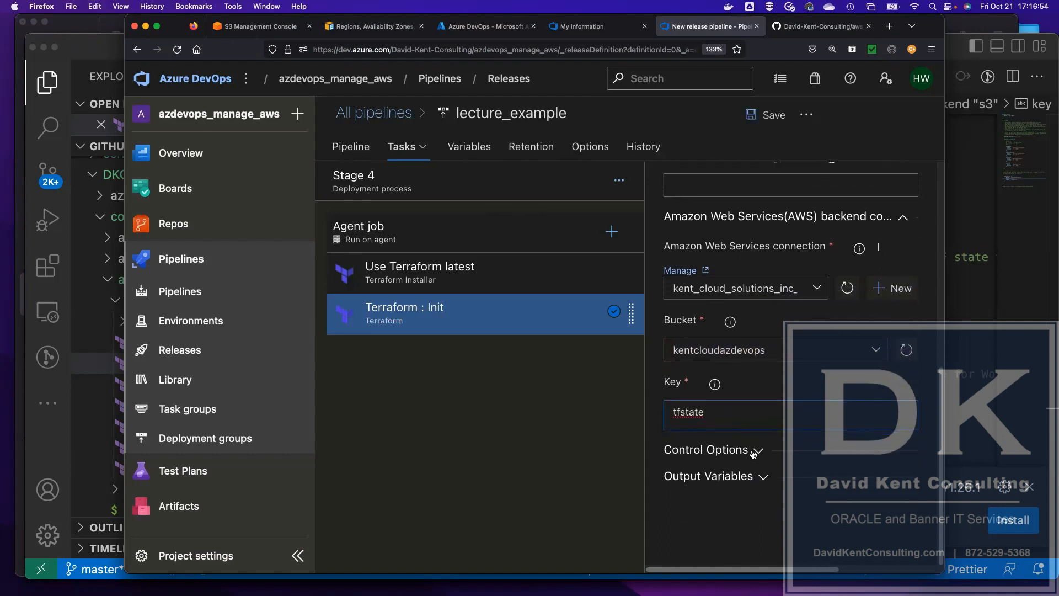
- Clone the Init task, name the copy Terraform : Validate and set its command to validate
right_click(483, 312)
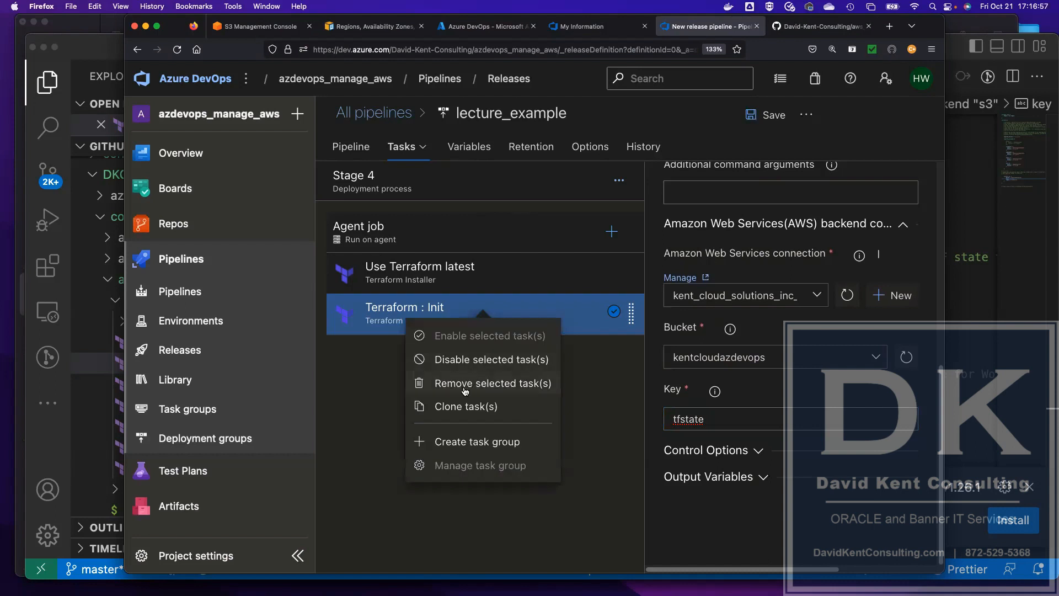
click(462, 405)
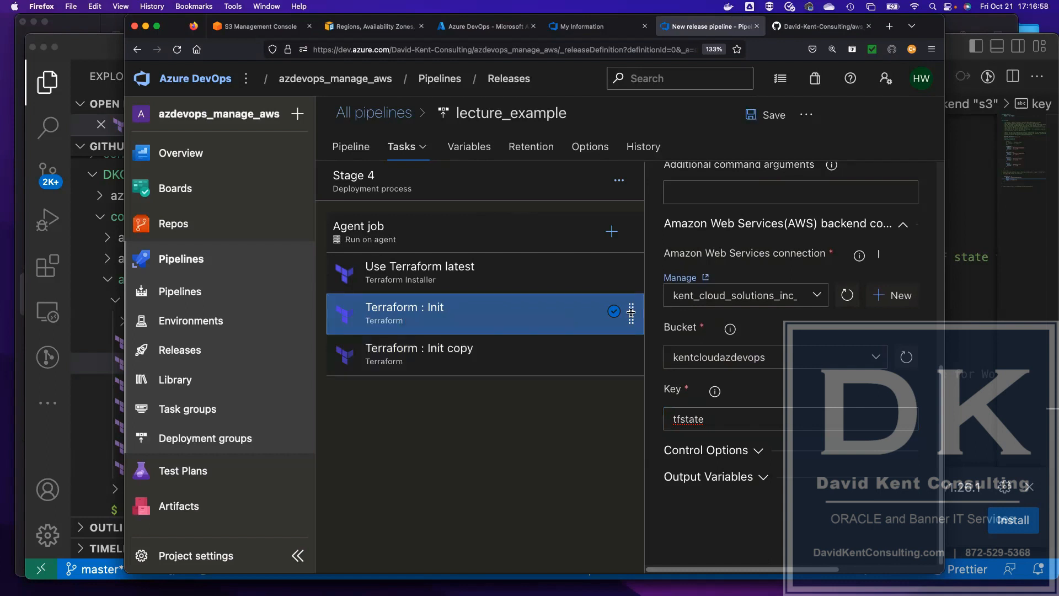
click(484, 363)
drag(791, 287, 724, 289)
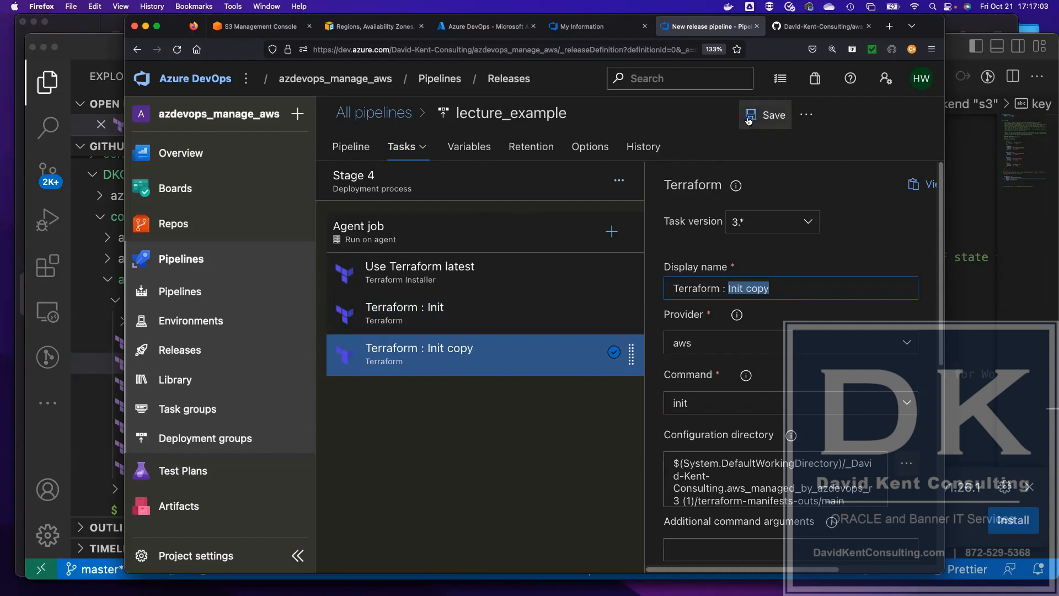
text(Valida)
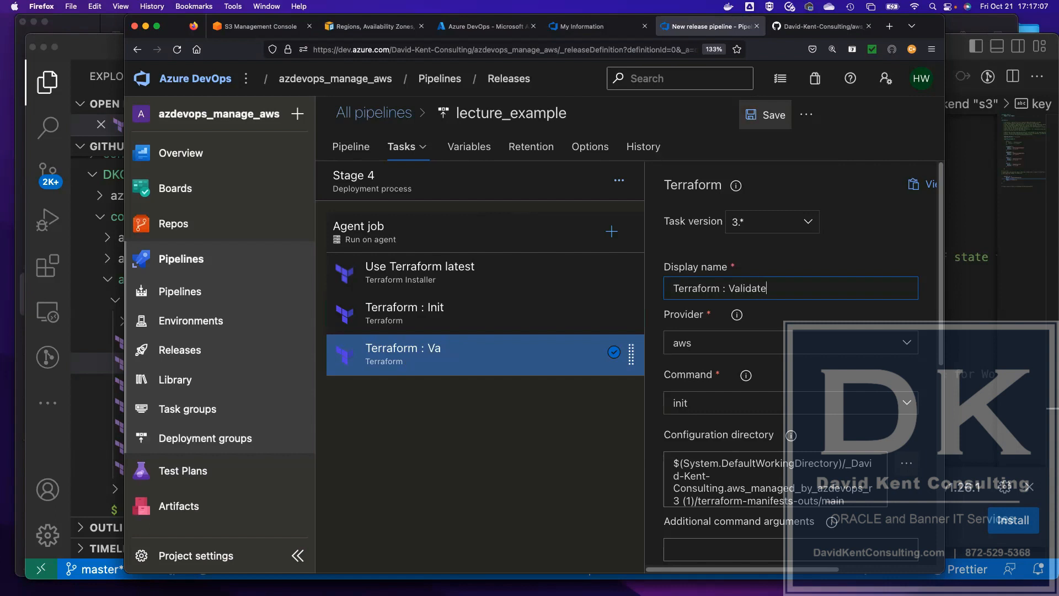
text(te)
click(720, 406)
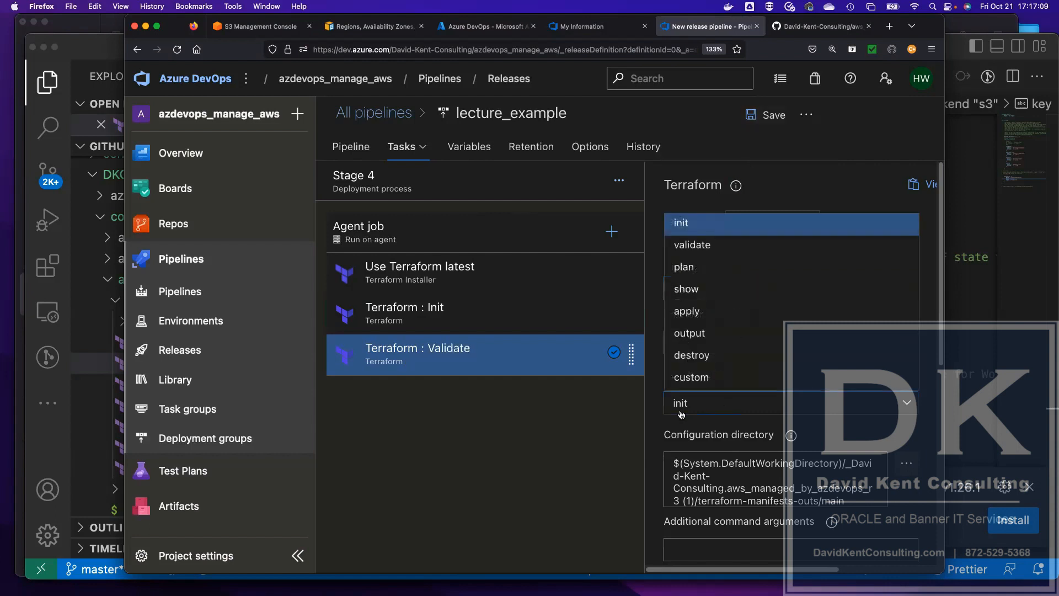
click(694, 246)
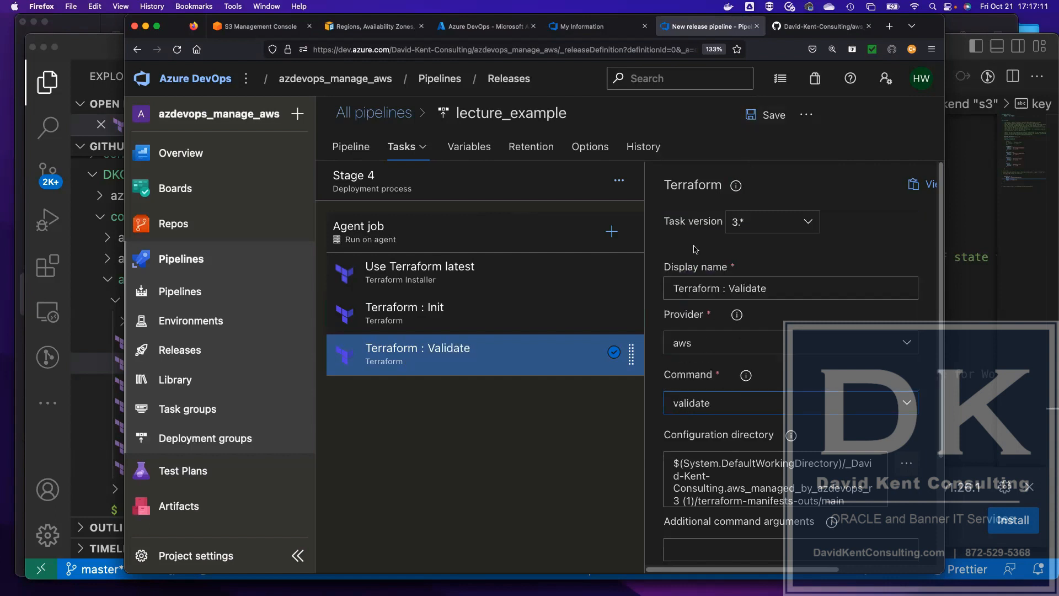
- Clone the Validate task and set the copy's display name to Terraform : Olan
right_click(467, 376)
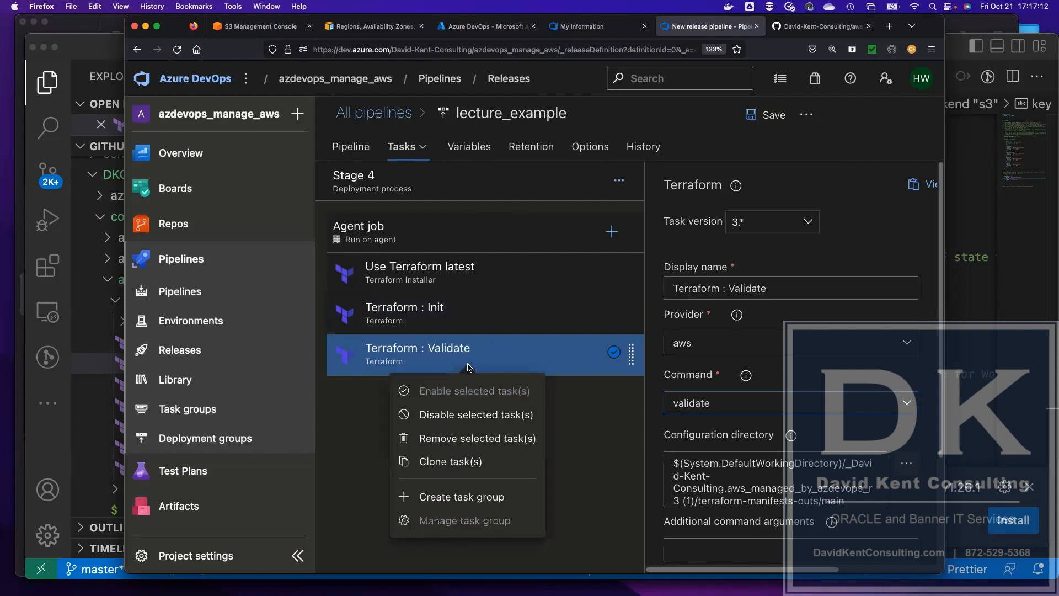
click(444, 462)
click(467, 394)
click(803, 288)
key(BackSpace)
key(BackSpace)
key(BackSpace)
key(BackSpace)
key(BackSpace)
key(BackSpace)
key(BackSpace)
key(BackSpace)
text(PO)
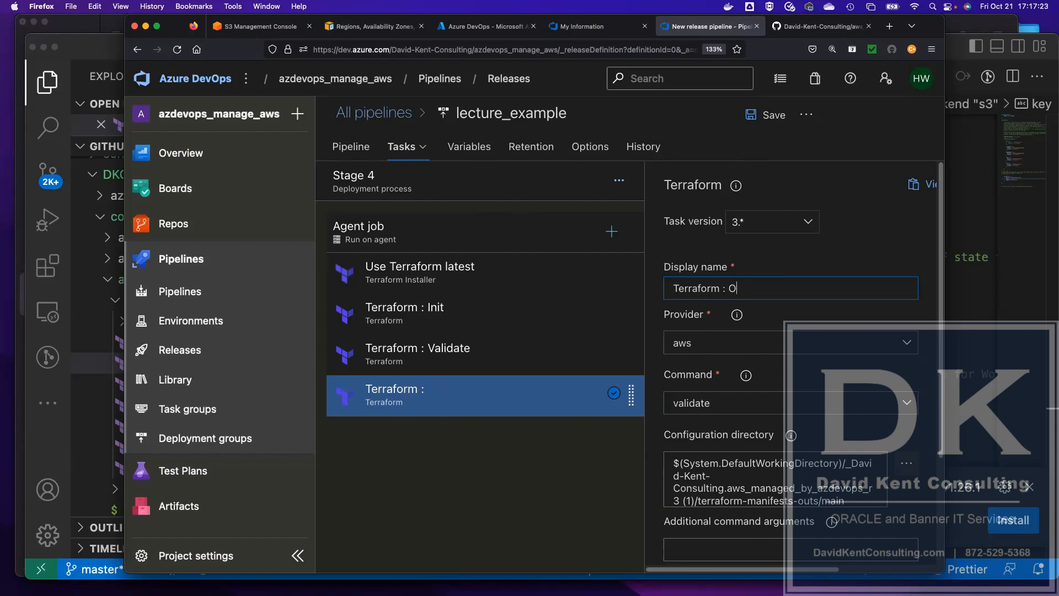
text(POk)
key(BackSpace)
- Set the last Terraform task's command to plan and its AWS connection to kent_cloud_solutions_inc_aws_sandbox
click(748, 405)
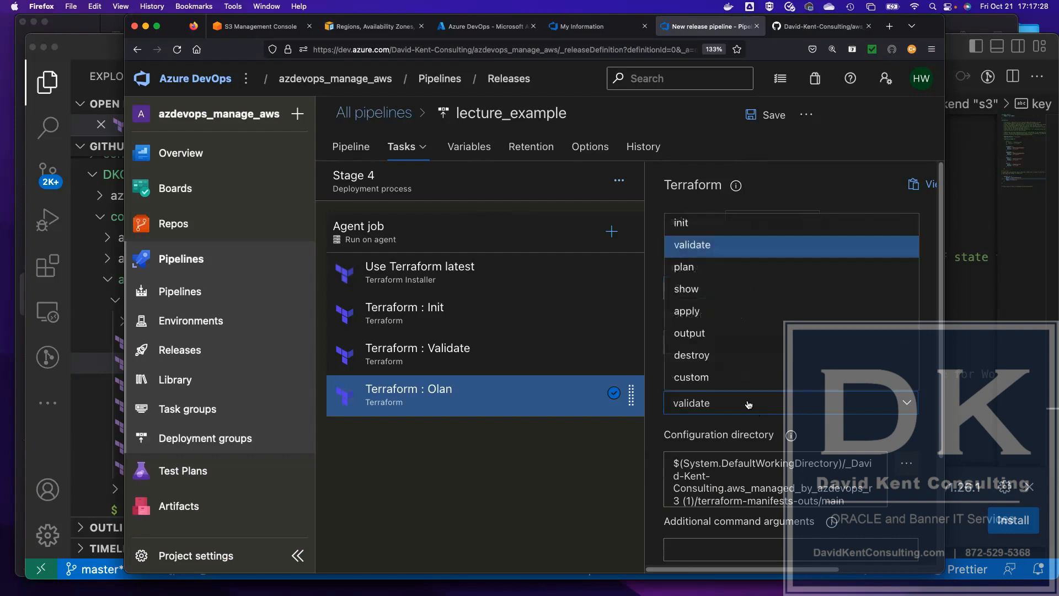
click(688, 269)
scroll(783, 364, down, 5)
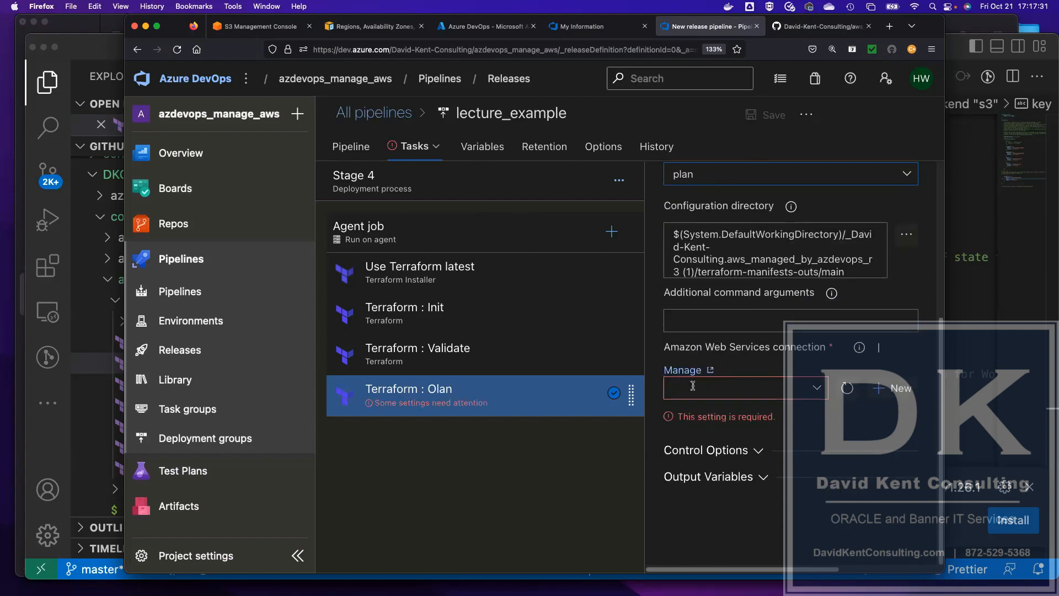
click(818, 390)
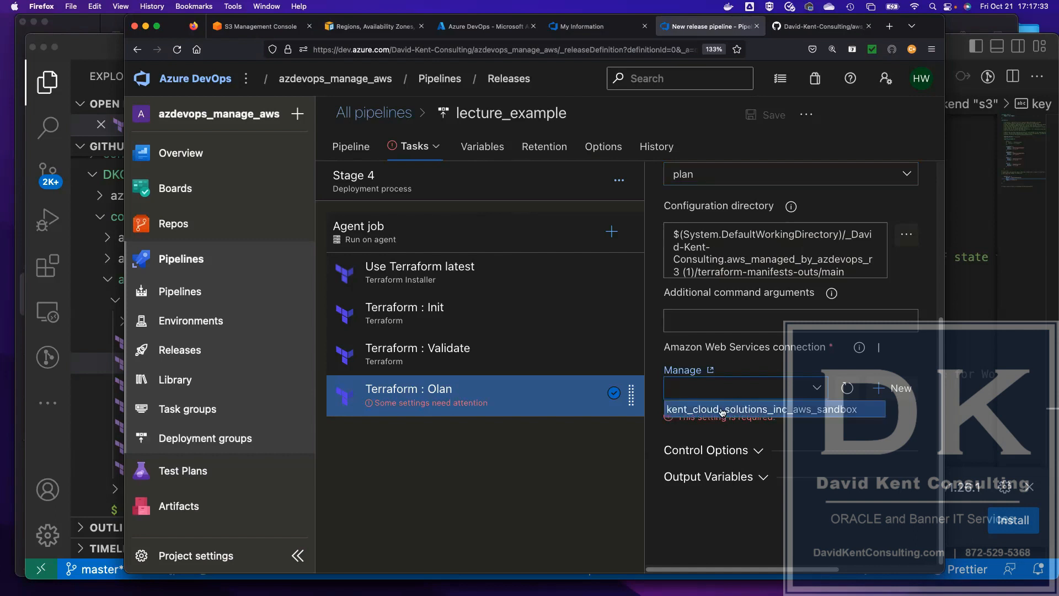
click(761, 408)
- Correct the display name of the Terraform : Olan task to Terraform : Plan
right_click(514, 400)
click(519, 473)
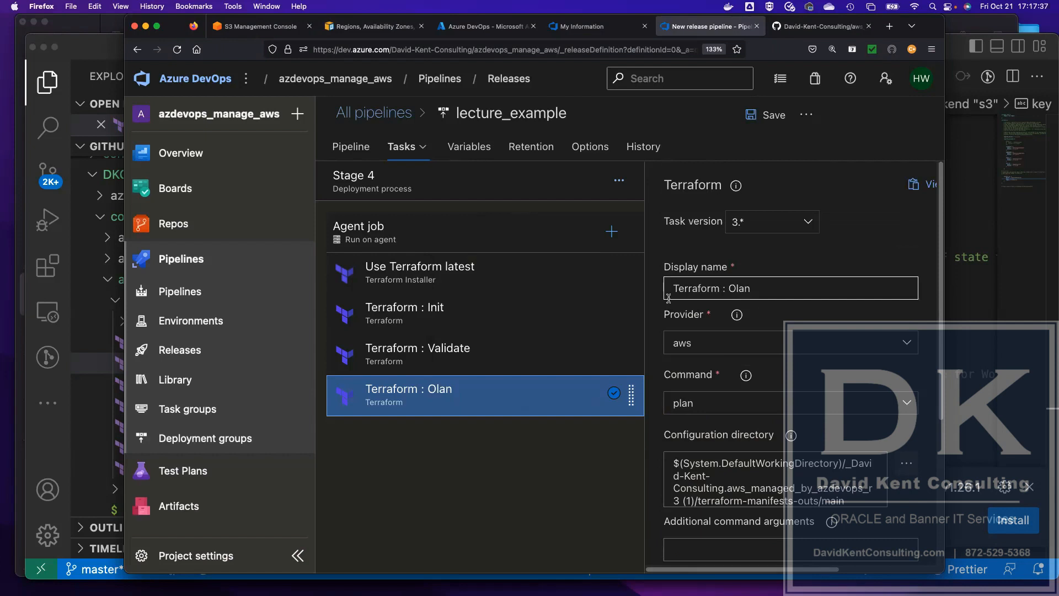
click(743, 287)
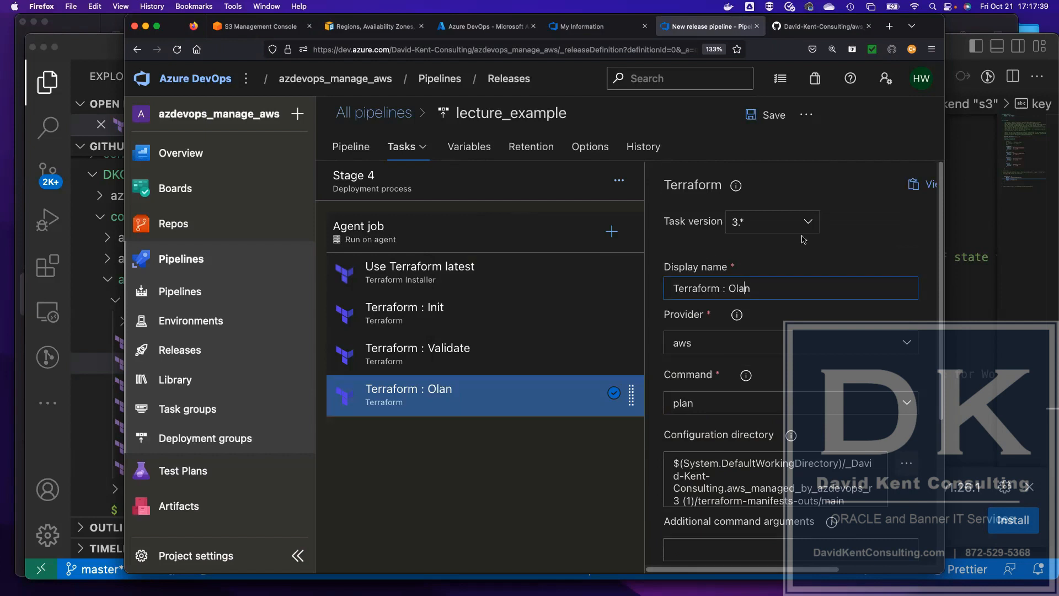
key(BackSpace)
text(P)
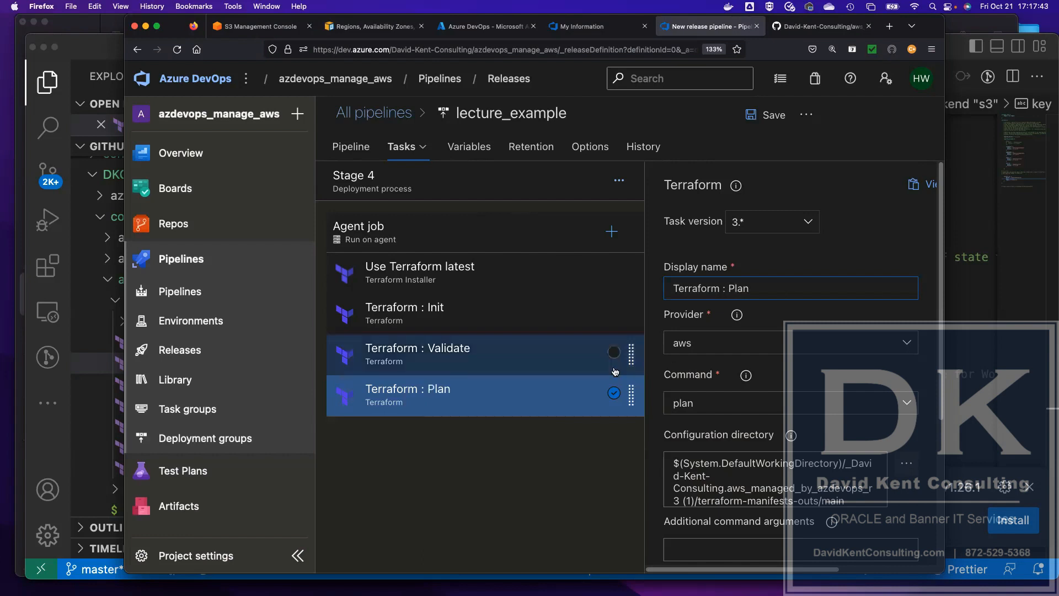
- Clone the Plan task, name the copy Terraform : Apply and set its command to apply
right_click(524, 404)
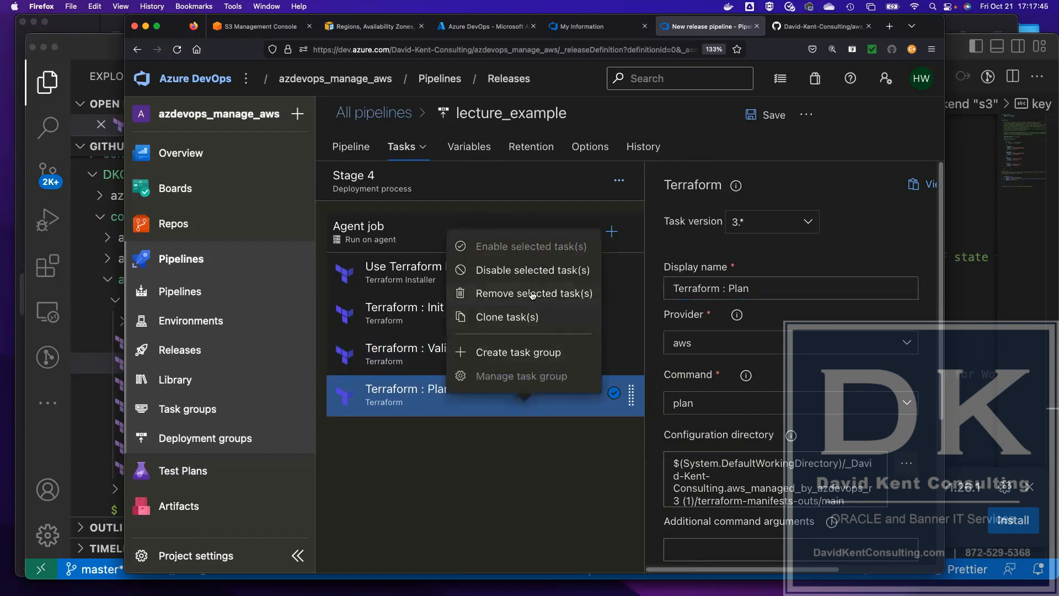
click(519, 318)
click(792, 287)
key(BackSpace)
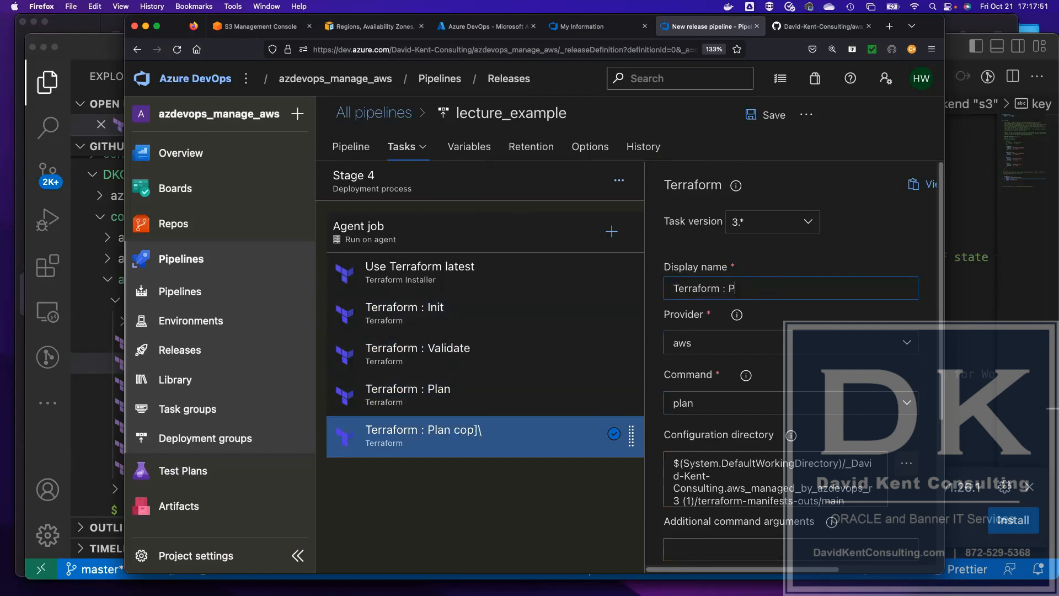
text(App)
click(709, 409)
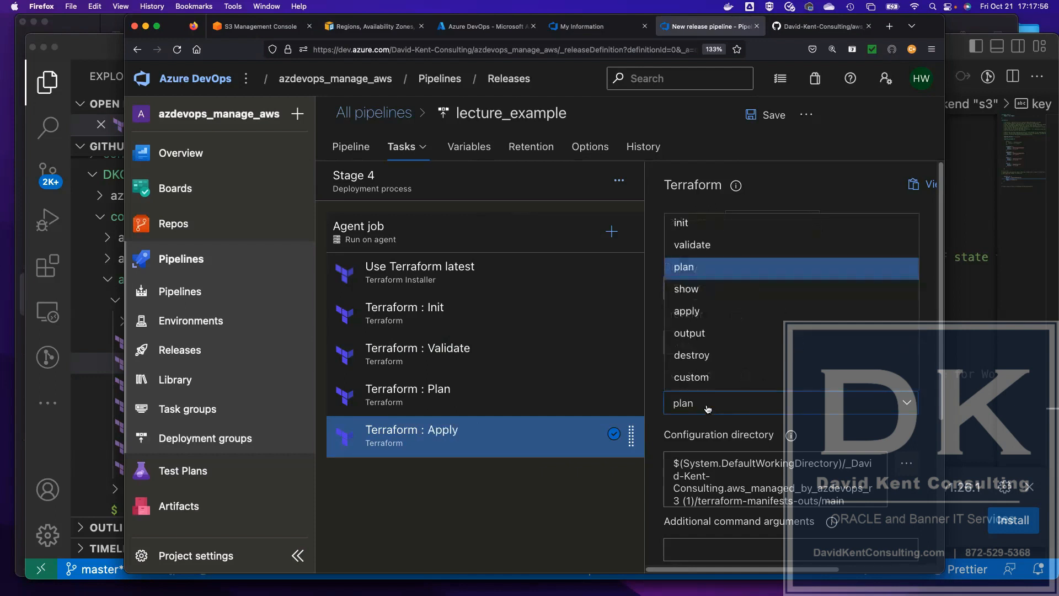
click(715, 312)
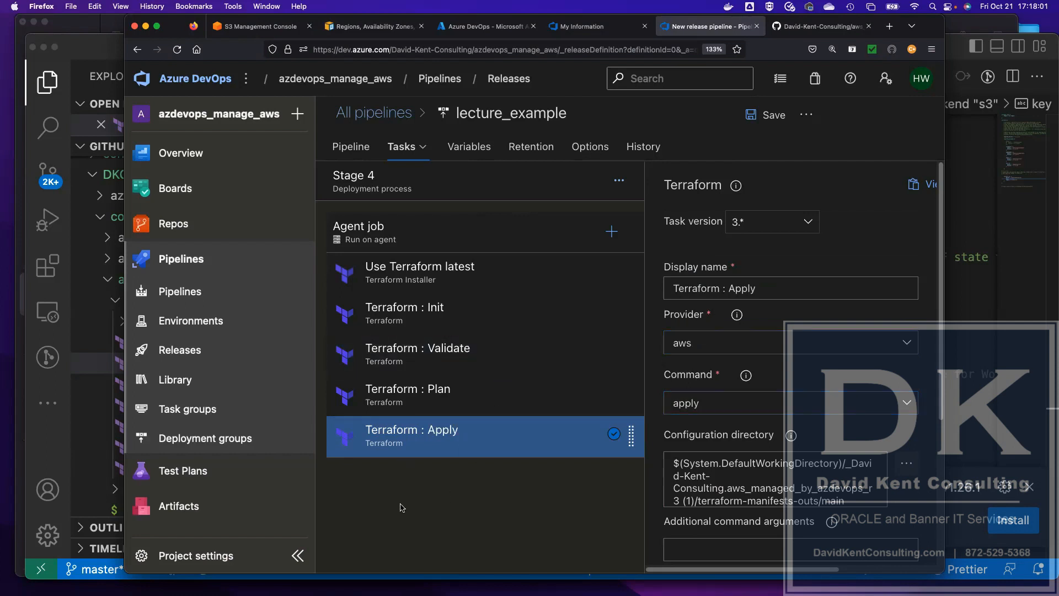
- Add --destroy as an additional command argument of the Terraform : Plan task
click(475, 397)
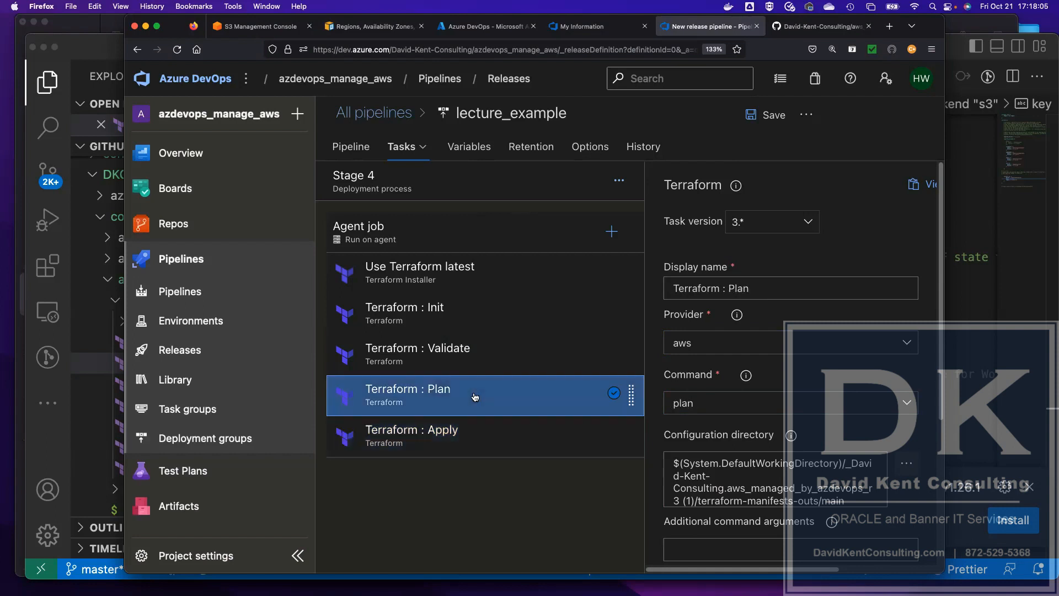
click(734, 403)
click(586, 537)
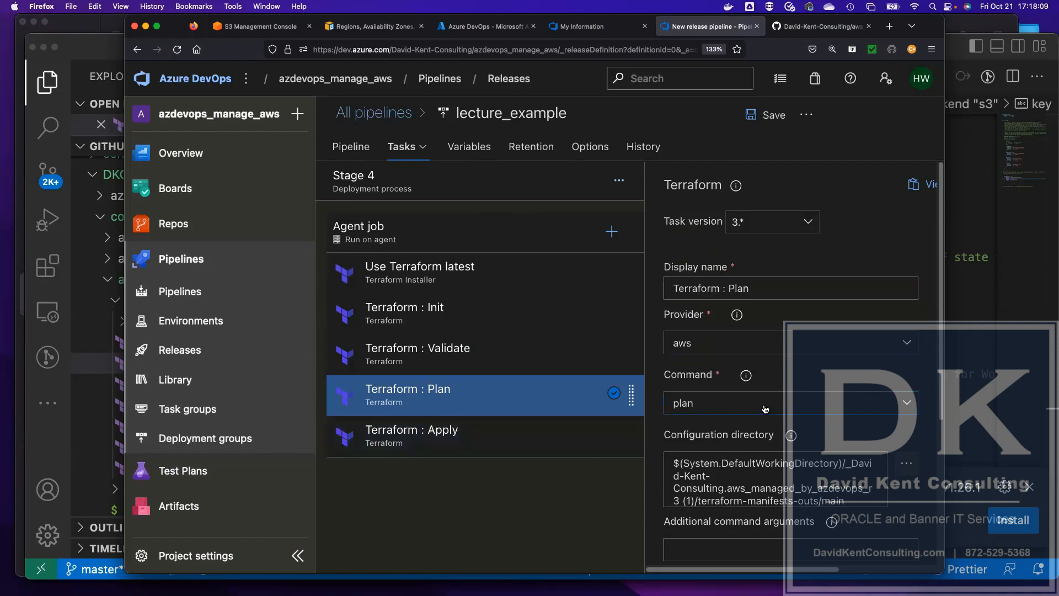
scroll(765, 410, down, 3)
click(705, 407)
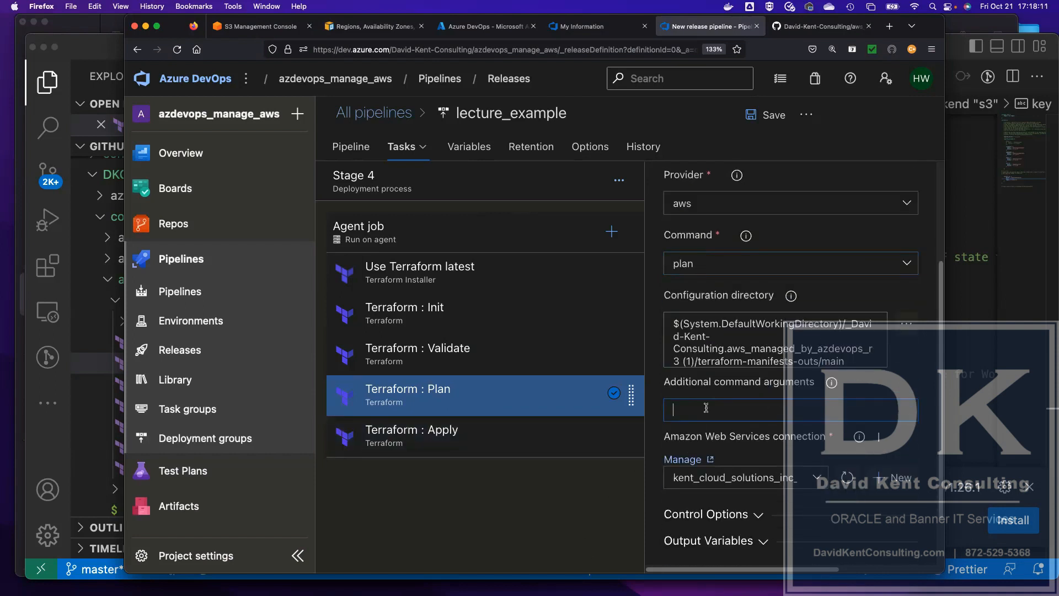
text(--destroy)
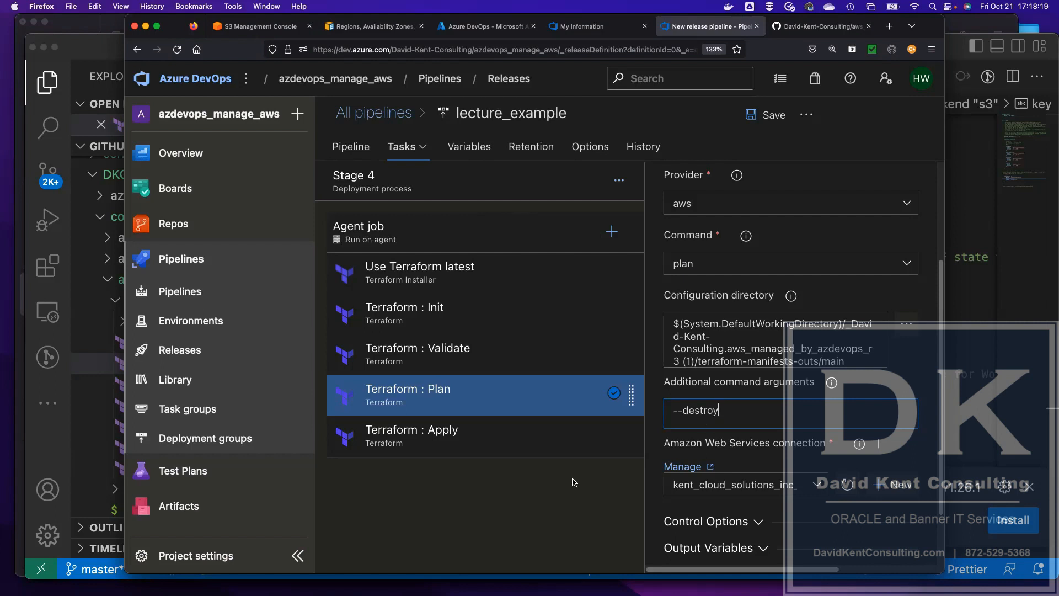
- Change the Terraform : Apply task's command to destroy and leave the lecture_example pipeline editor
click(483, 440)
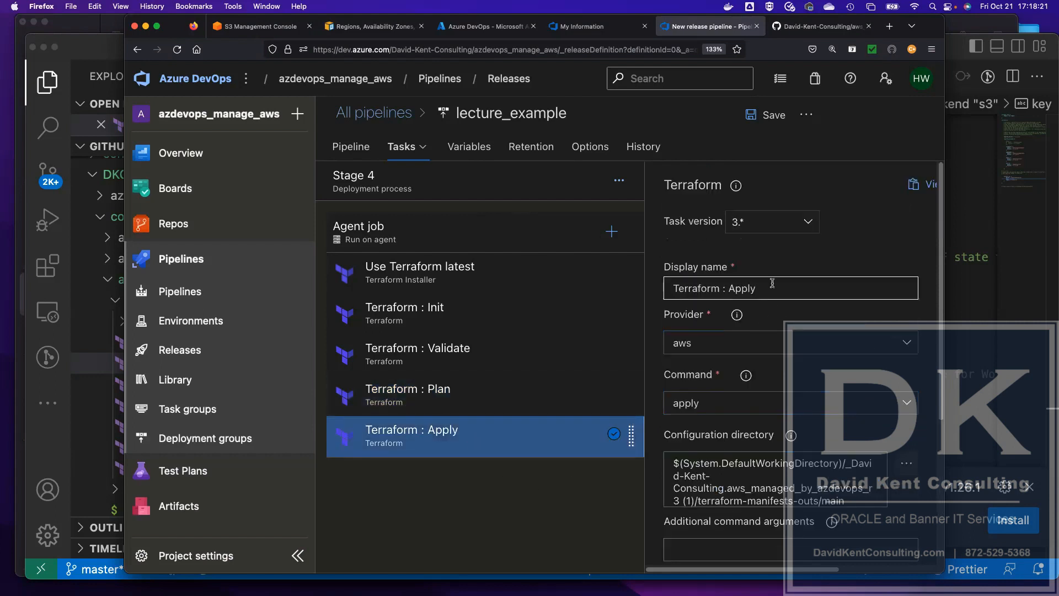
click(685, 408)
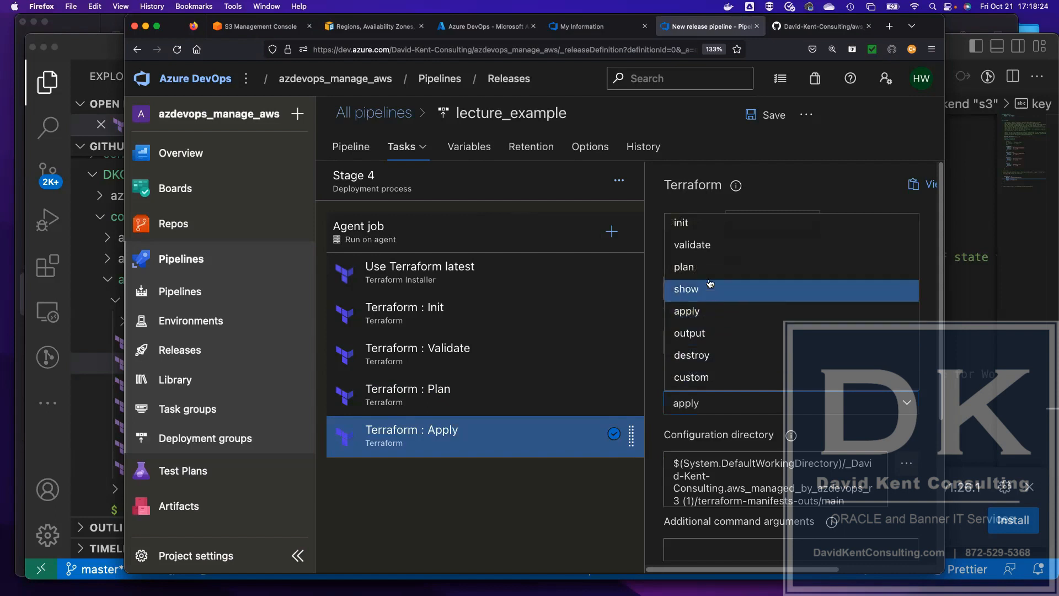
click(713, 356)
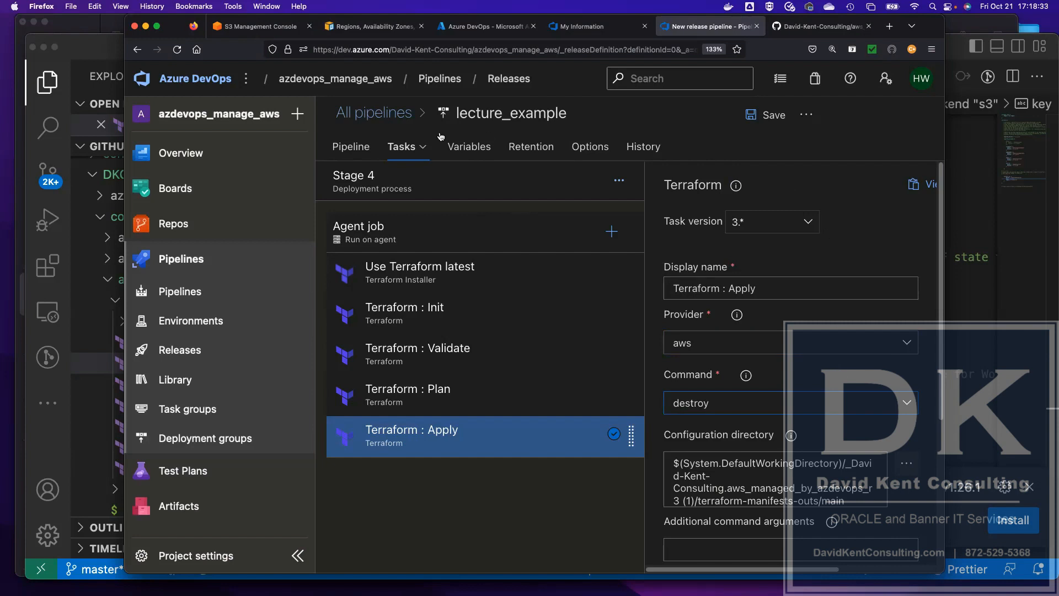
click(356, 114)
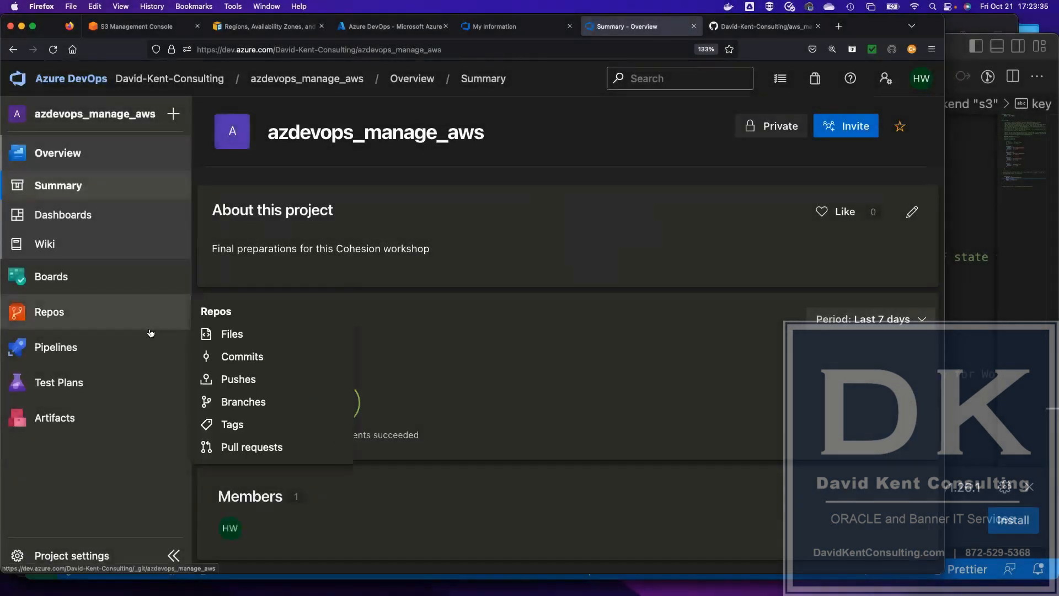
- Open Release-10 of the aws_managed_by_az_devops release pipeline and view Stage 1's post-deployment approval
click(54, 348)
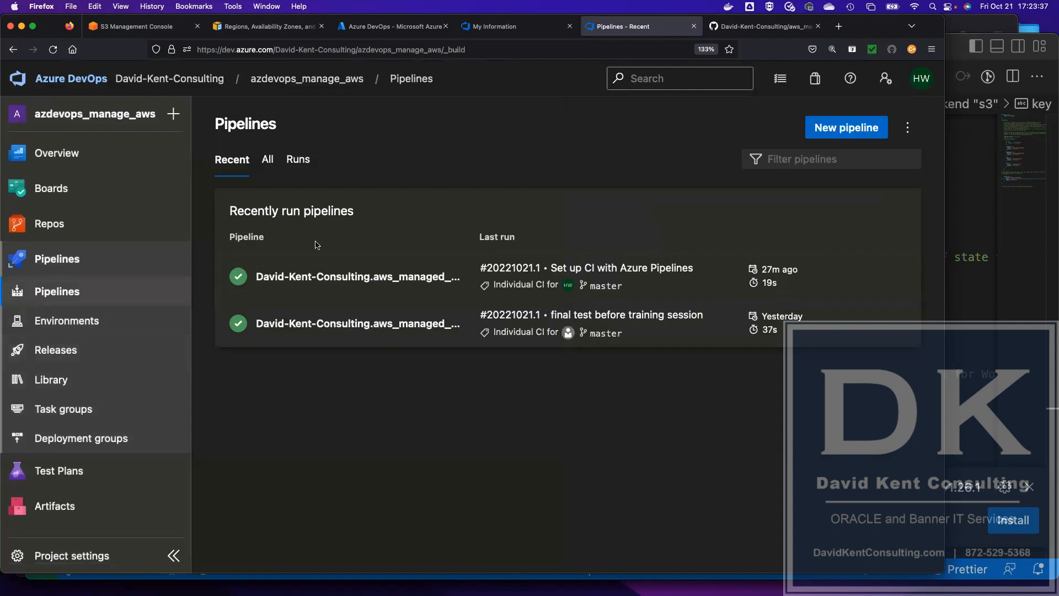
click(64, 350)
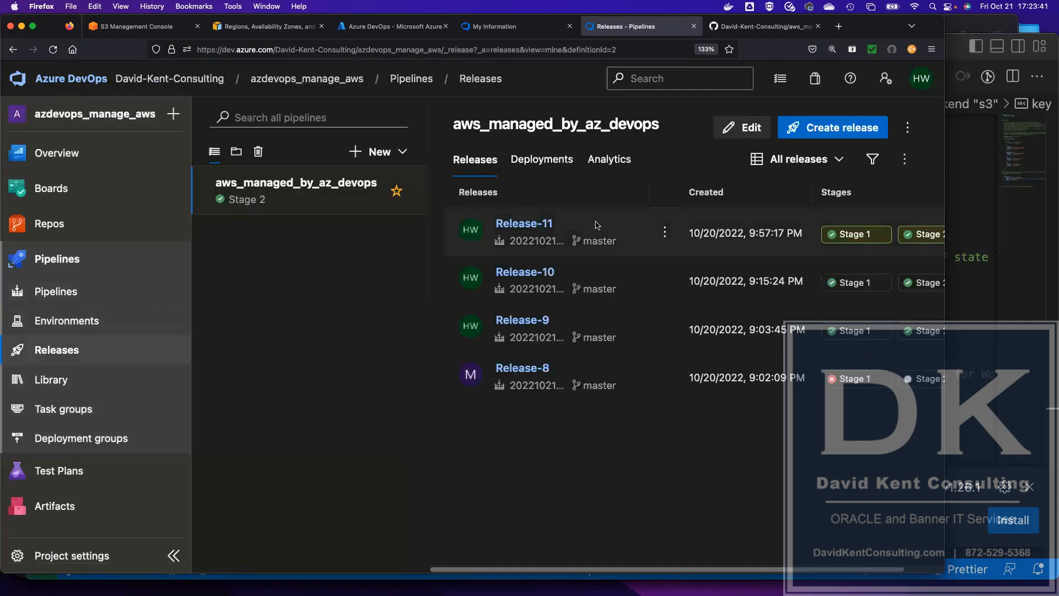
click(504, 273)
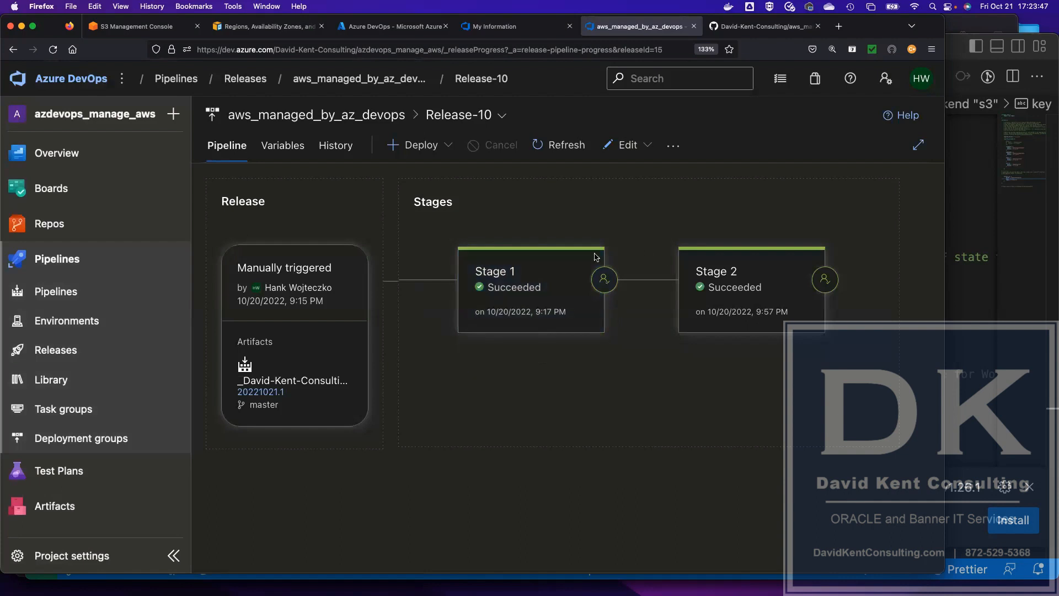
click(521, 287)
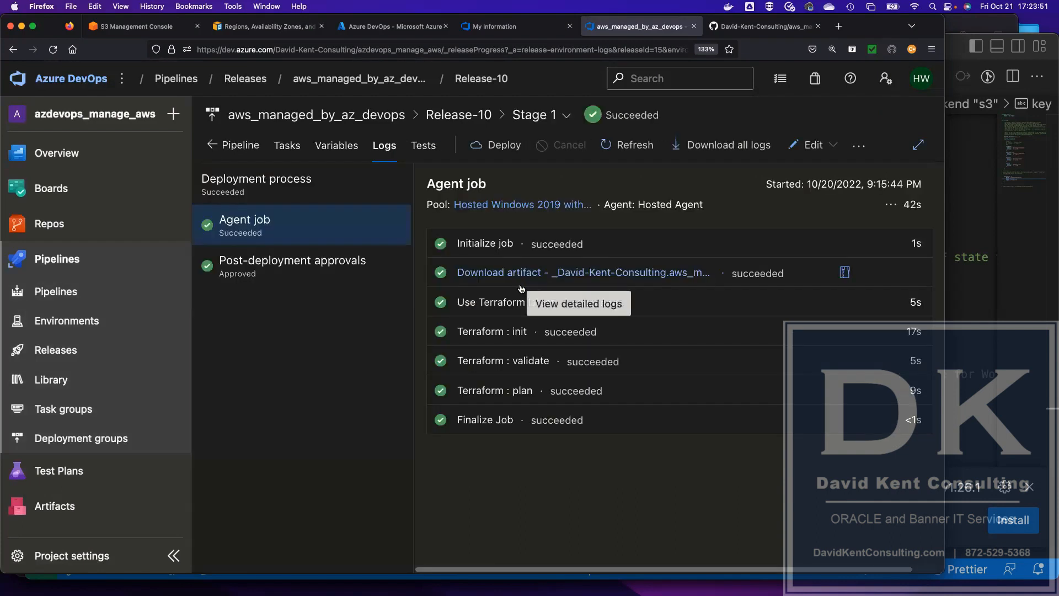
click(297, 261)
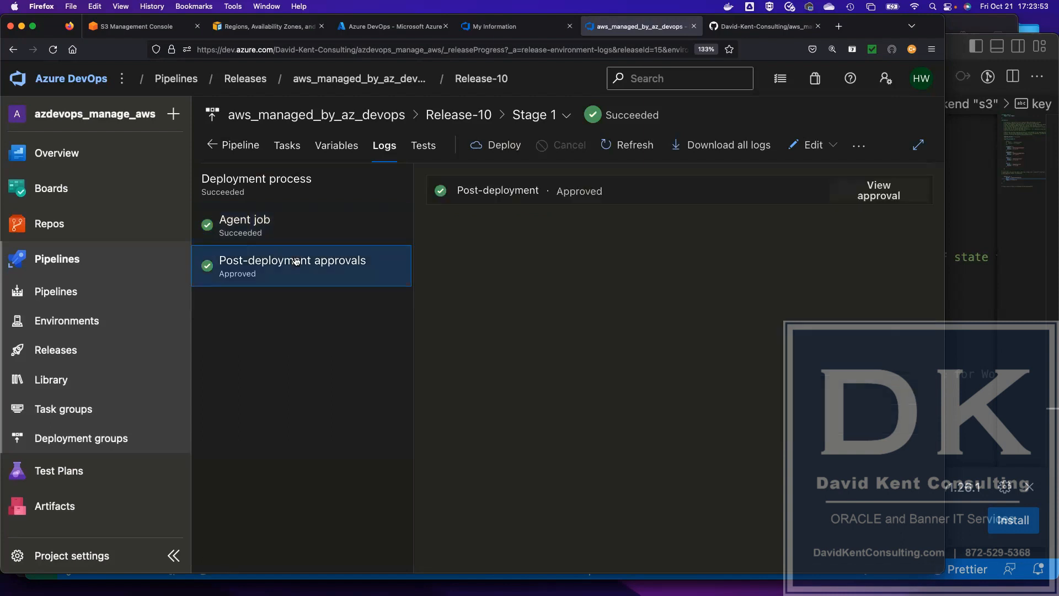
click(885, 192)
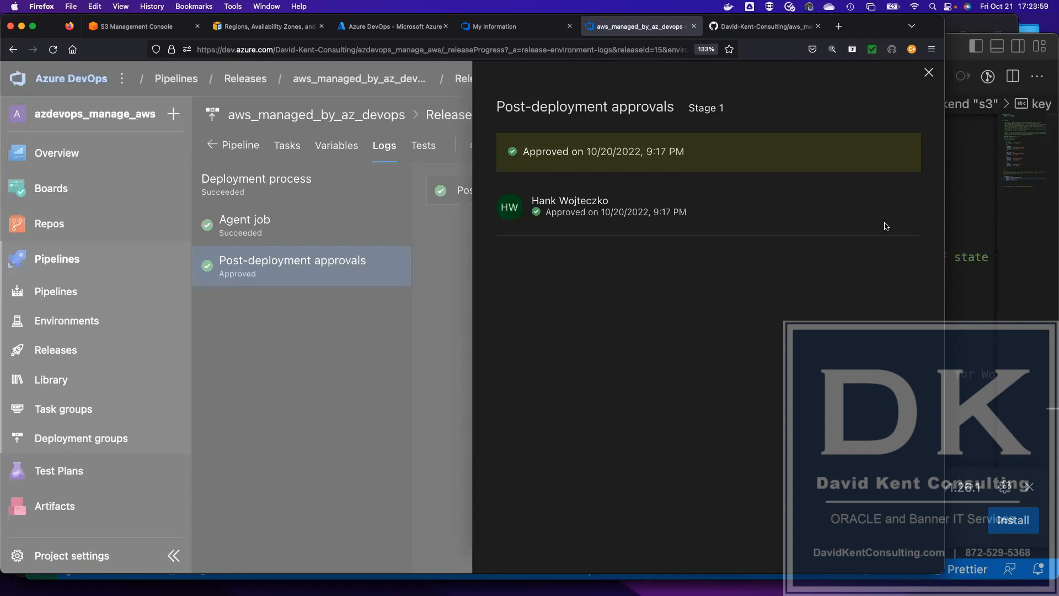
click(928, 72)
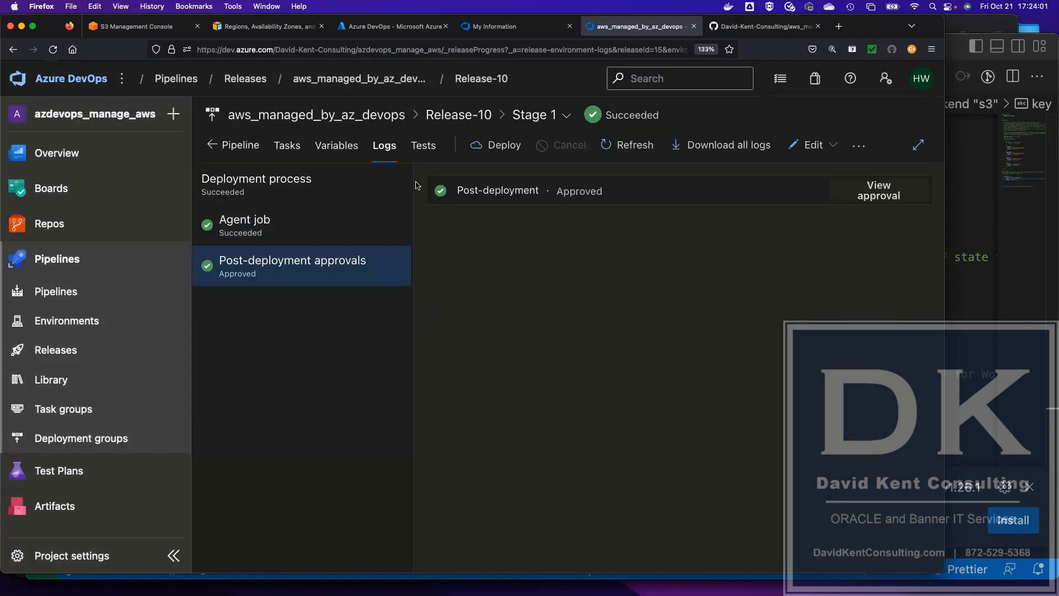
- Examine the Terraform : plan log of Release-10's Stage 1 agent job through to its end
click(287, 233)
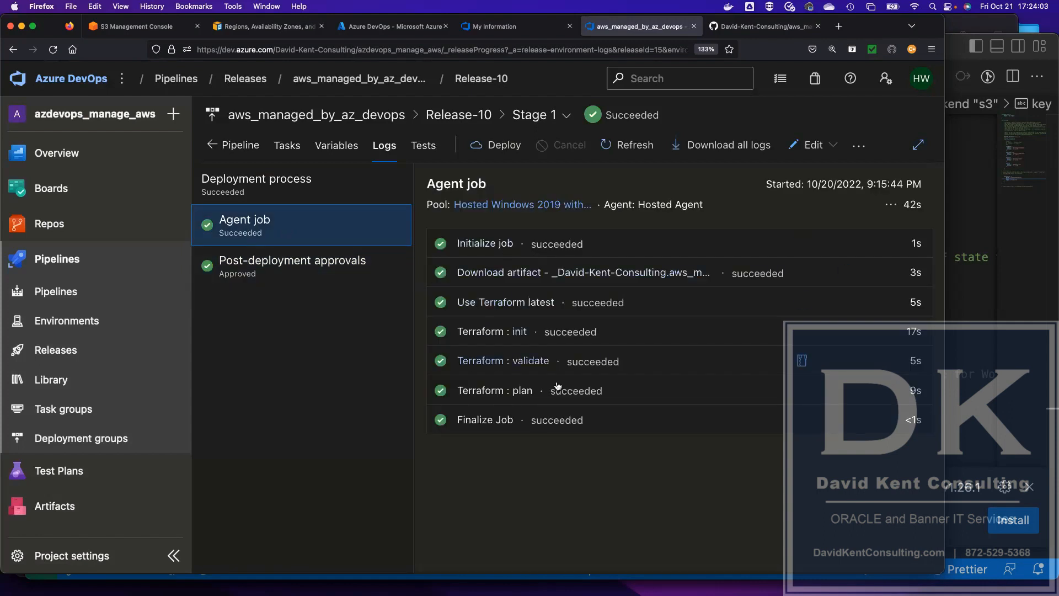
click(532, 390)
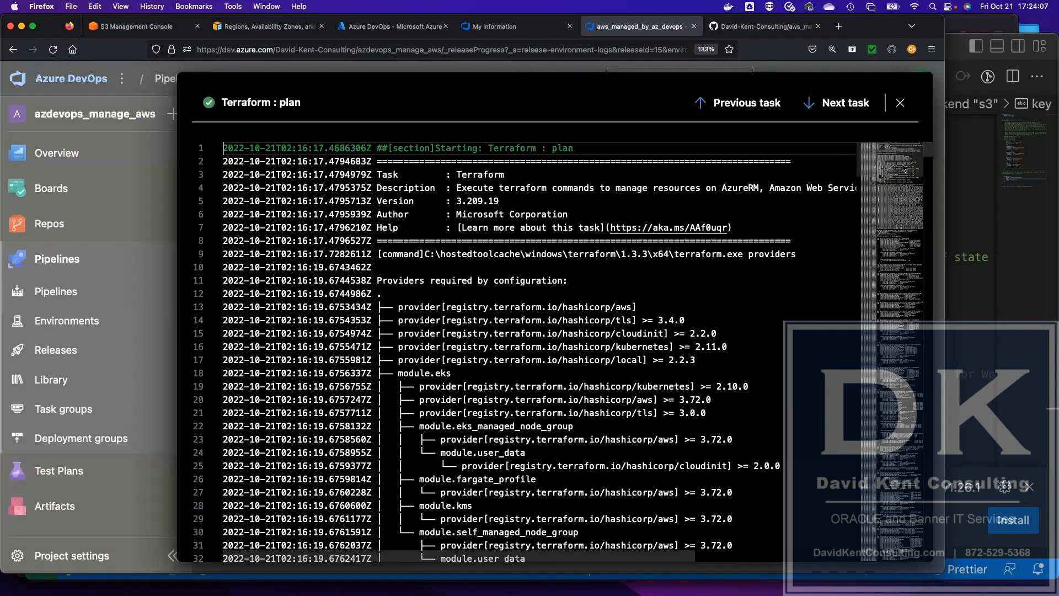
click(901, 243)
drag(885, 529, 881, 569)
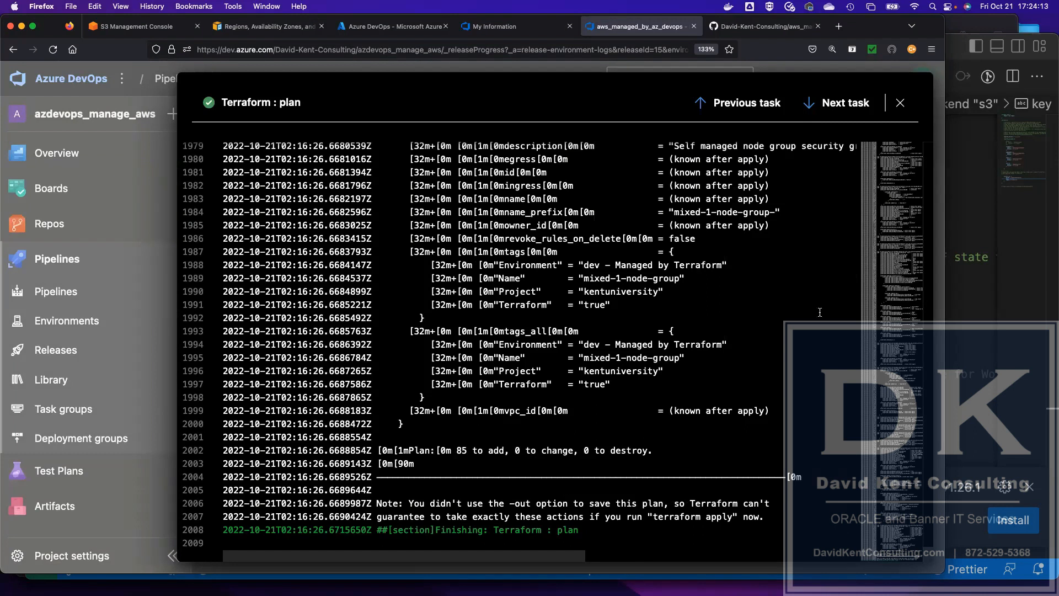
click(900, 103)
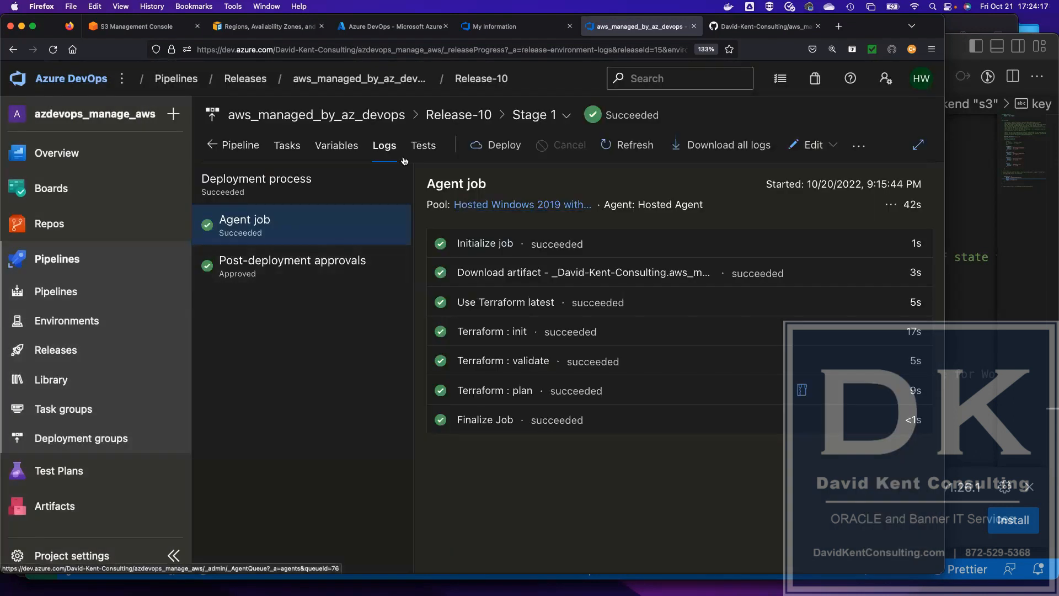
- Examine the Terraform : apply log of Release-10's Stage 2 agent job through to its end
click(463, 114)
mouse_move(756, 307)
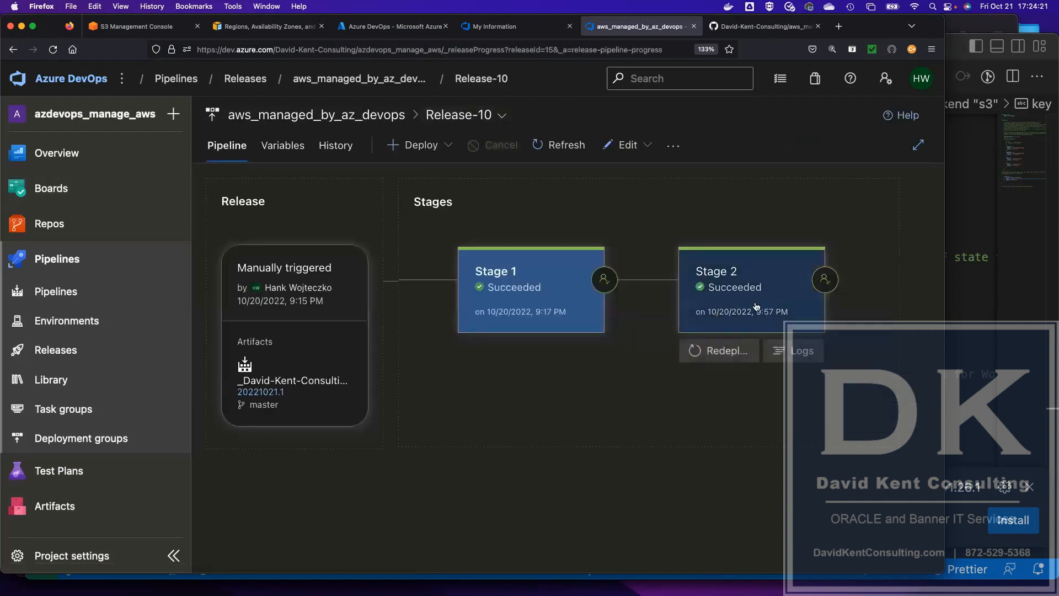
click(783, 352)
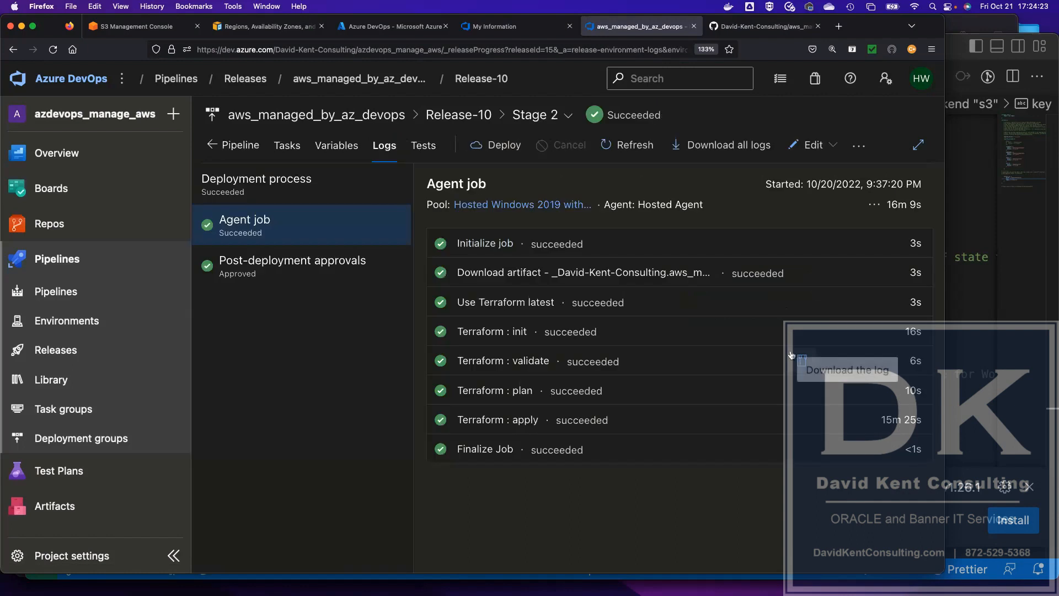
click(477, 421)
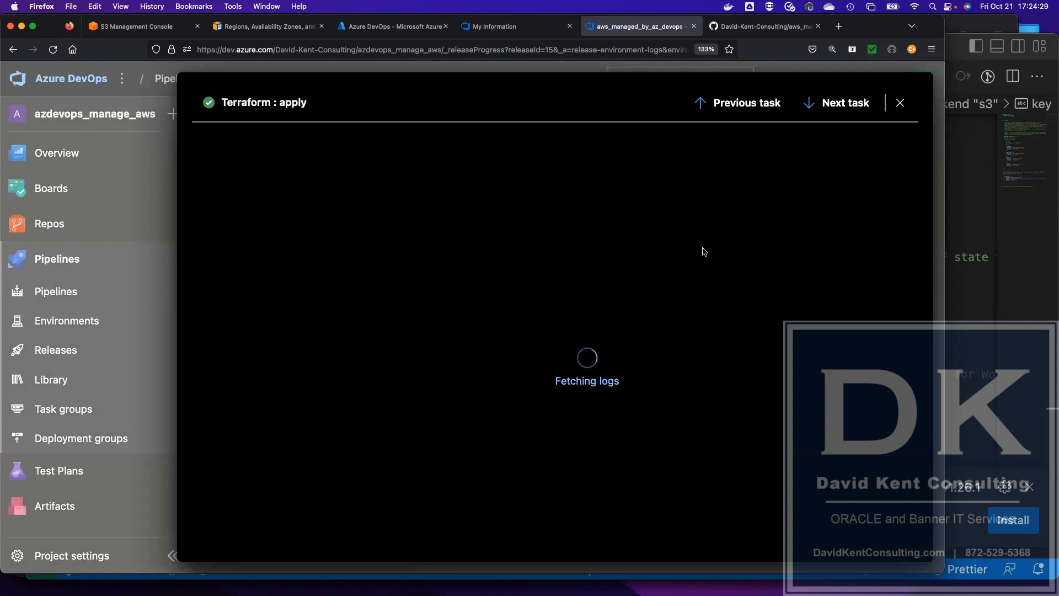
drag(898, 162, 918, 577)
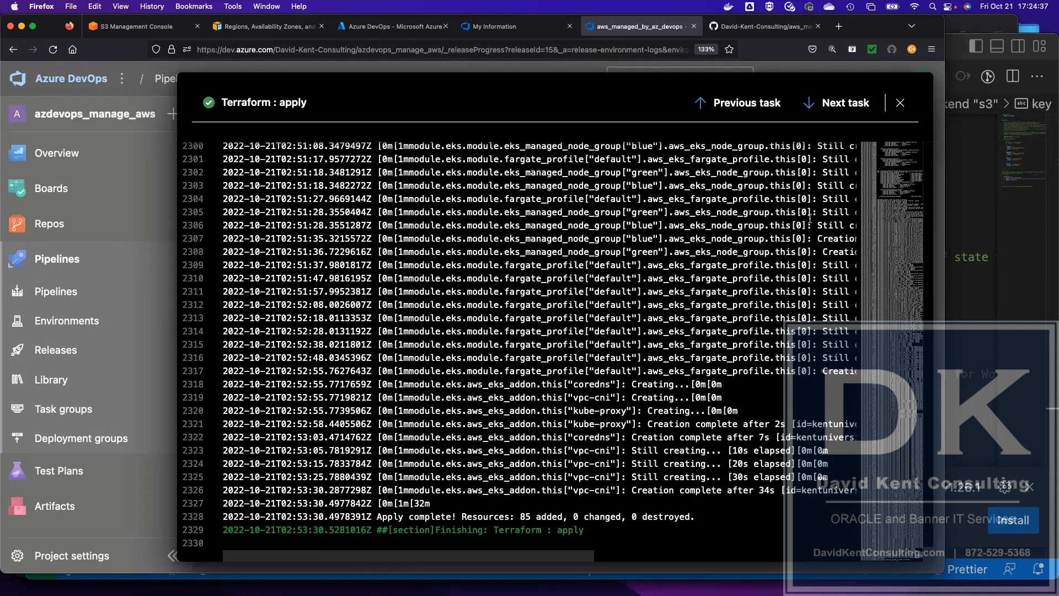
click(899, 104)
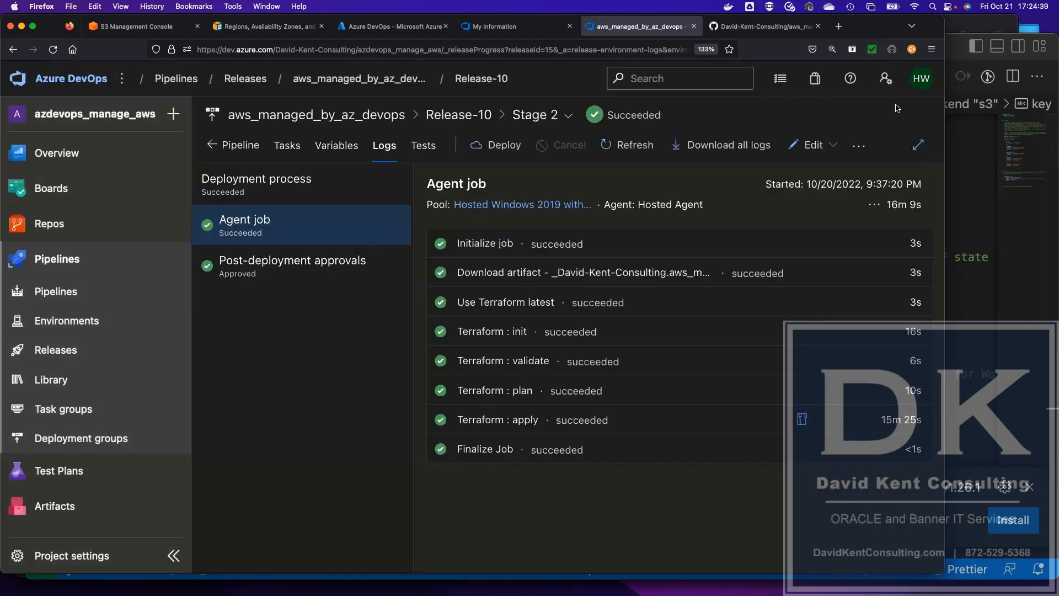
- View the post-deployment approval details of Release-10's Stage 2
click(311, 272)
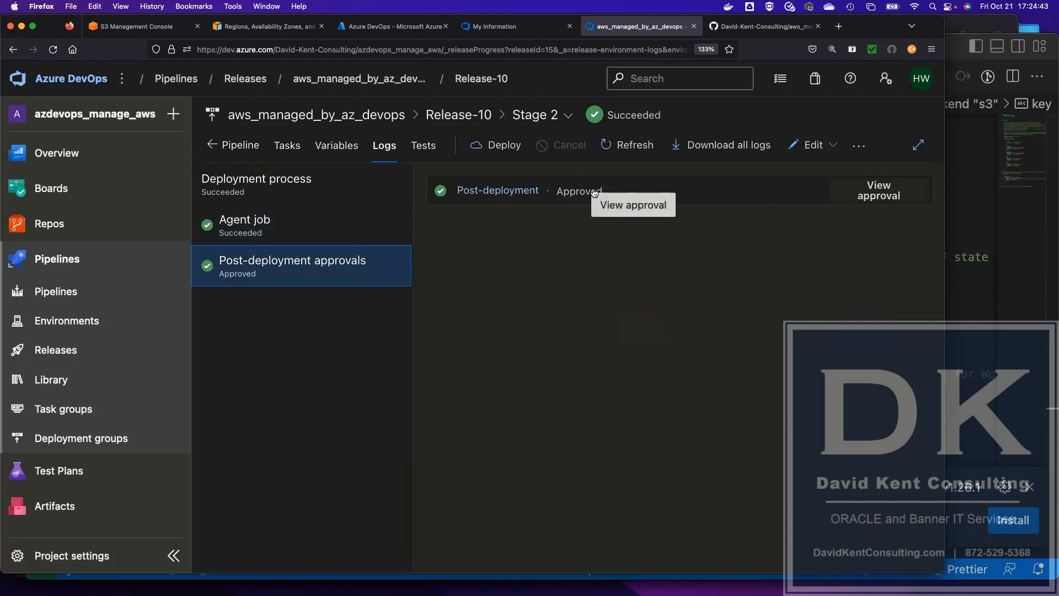
click(878, 190)
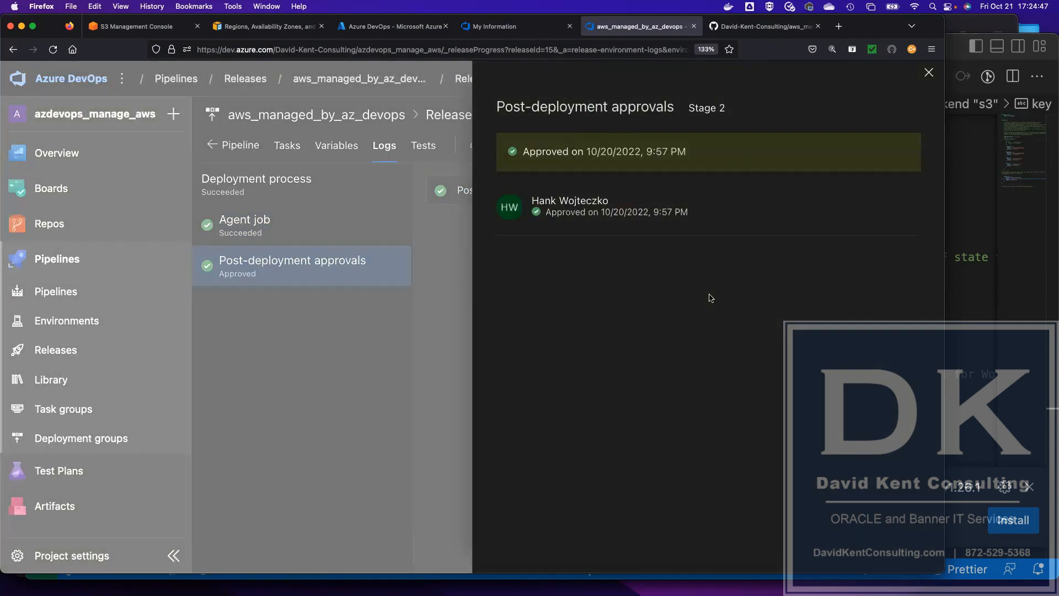
click(928, 73)
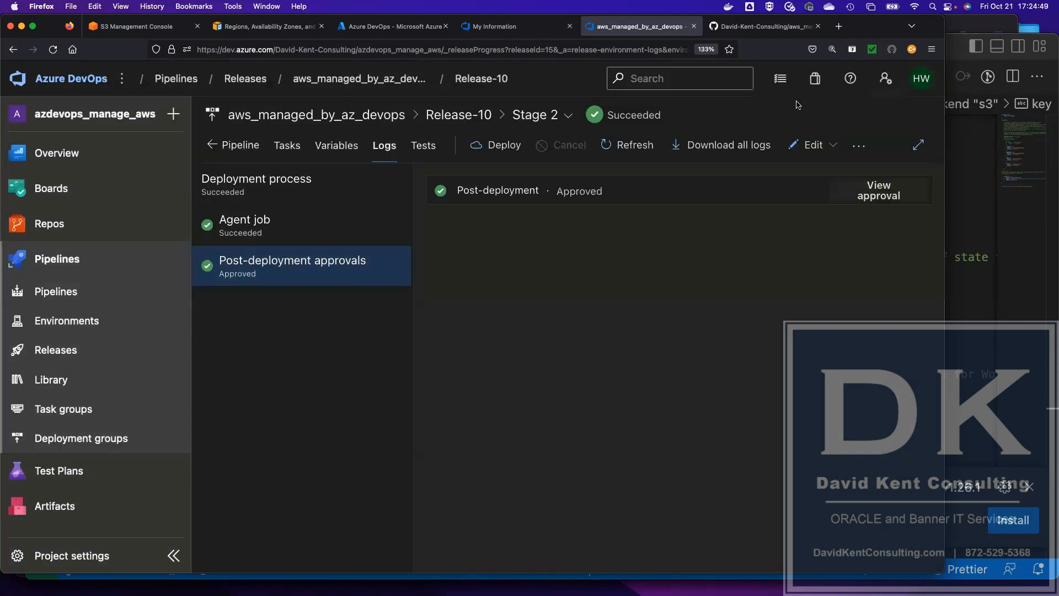
- Open Release-11 of aws_managed_by_az_devops, review the Stage 2 agent job's task logs list and return to the organization's project list
click(439, 116)
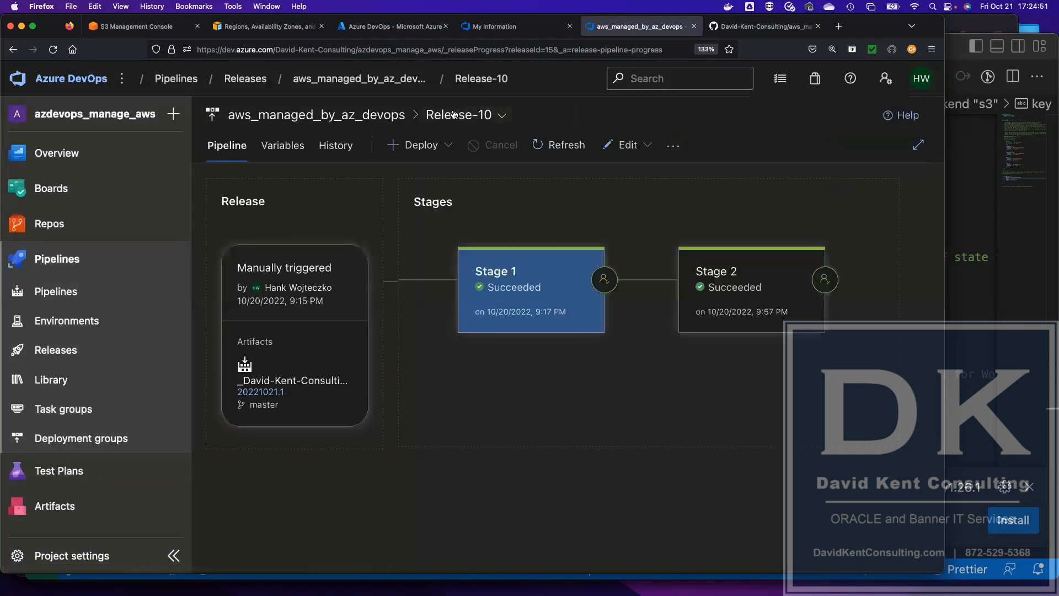
click(353, 117)
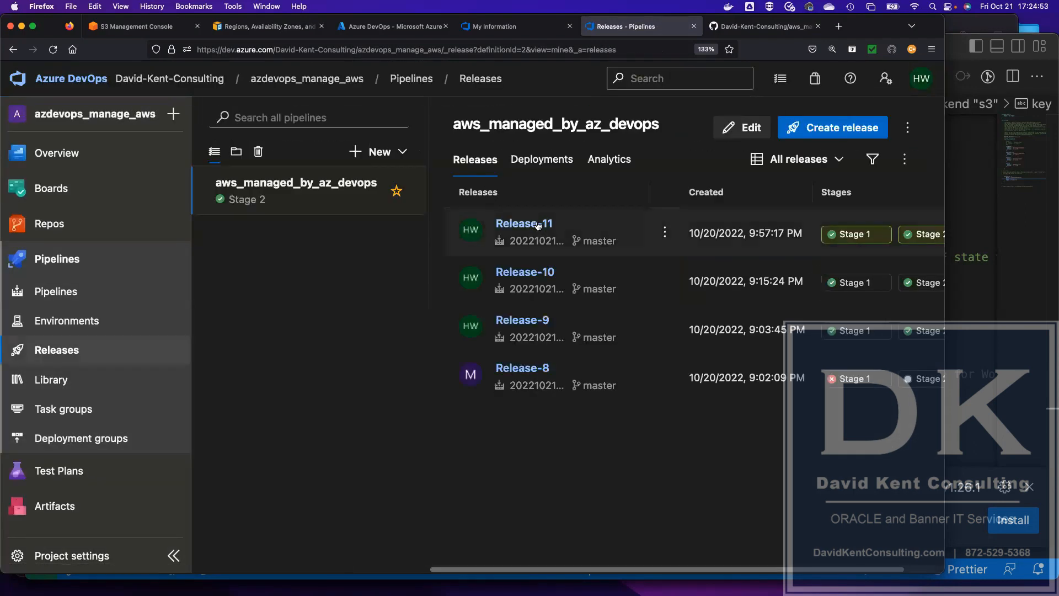
click(537, 224)
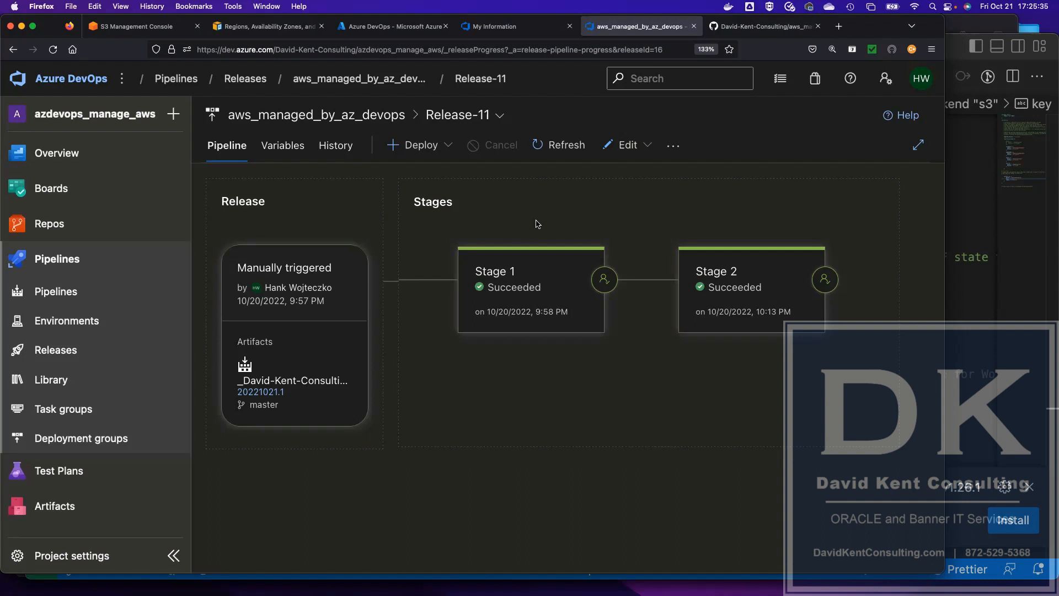
mouse_move(823, 279)
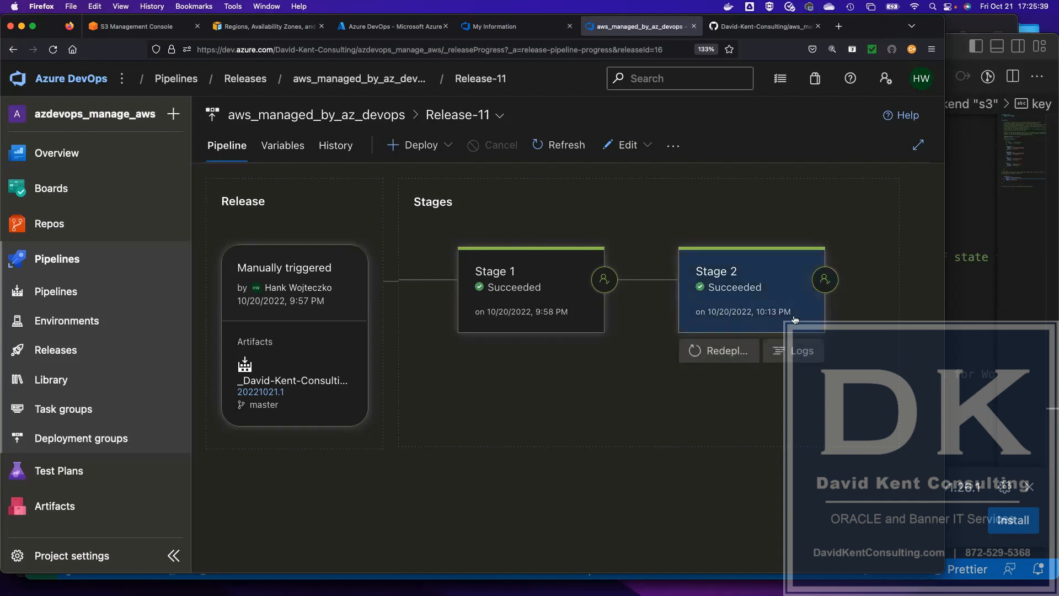
click(800, 355)
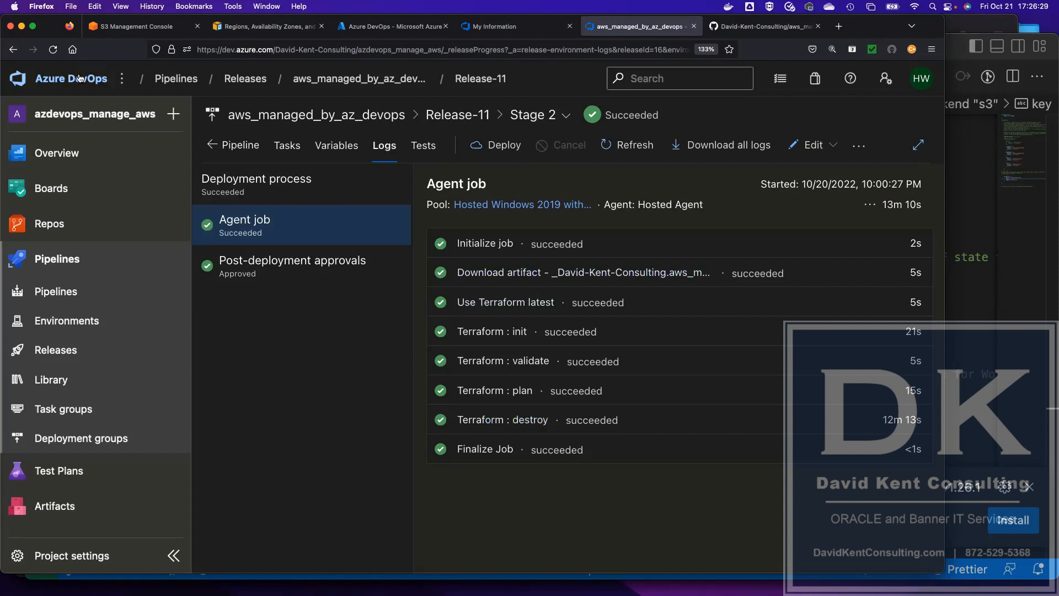
click(60, 77)
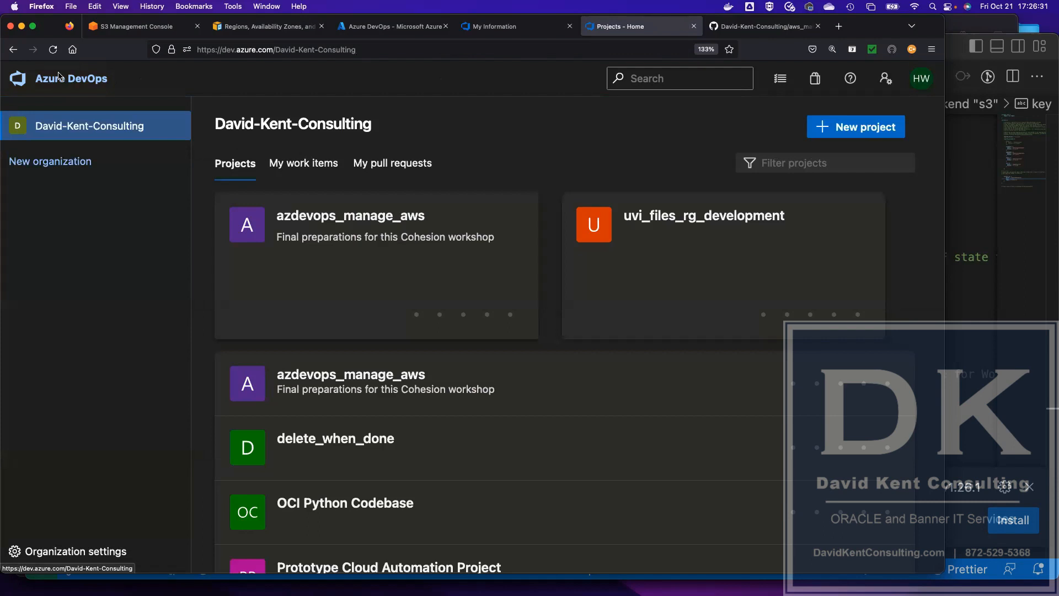